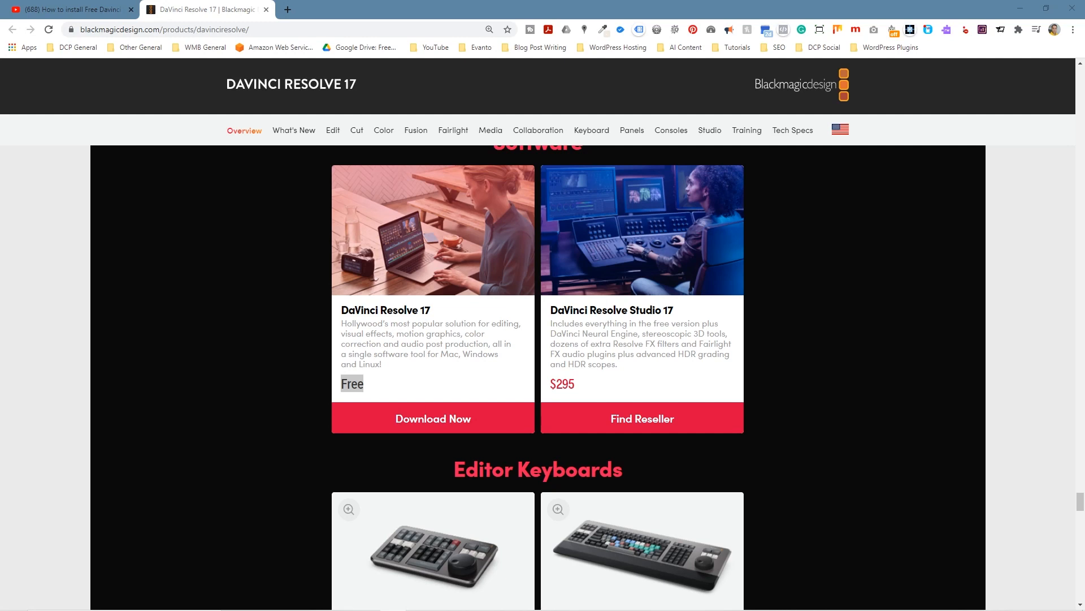
Open the DaVinci Resolve tutorial folder from the desktop and look at the clips in its Video Content folder
{"action": "left_click", "coordinate": [1020, 9]}
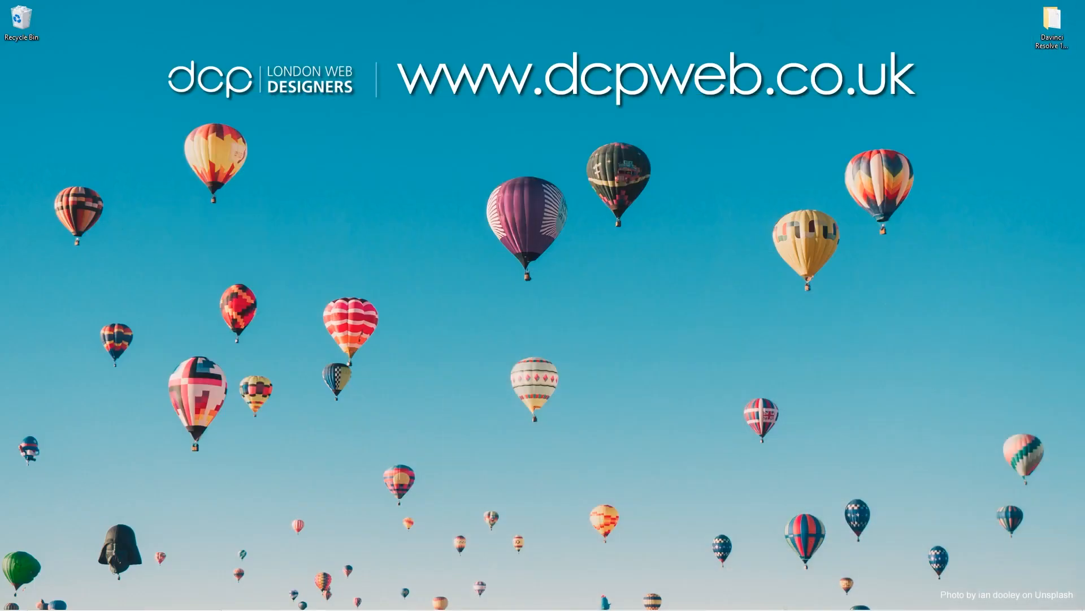
{"action": "double_click", "coordinate": [1052, 23]}
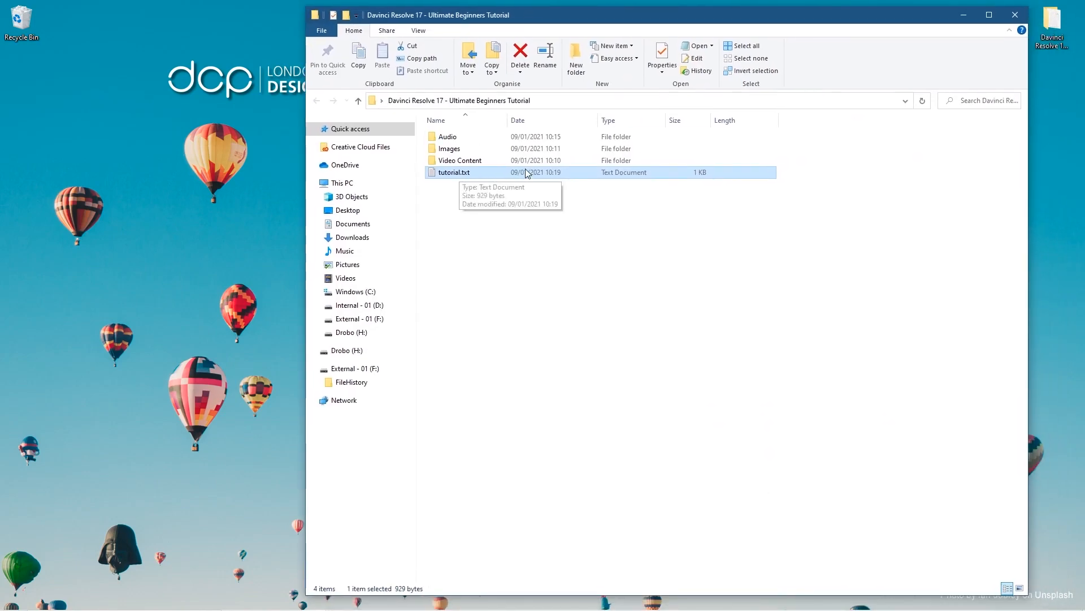
{"action": "left_click", "coordinate": [449, 148]}
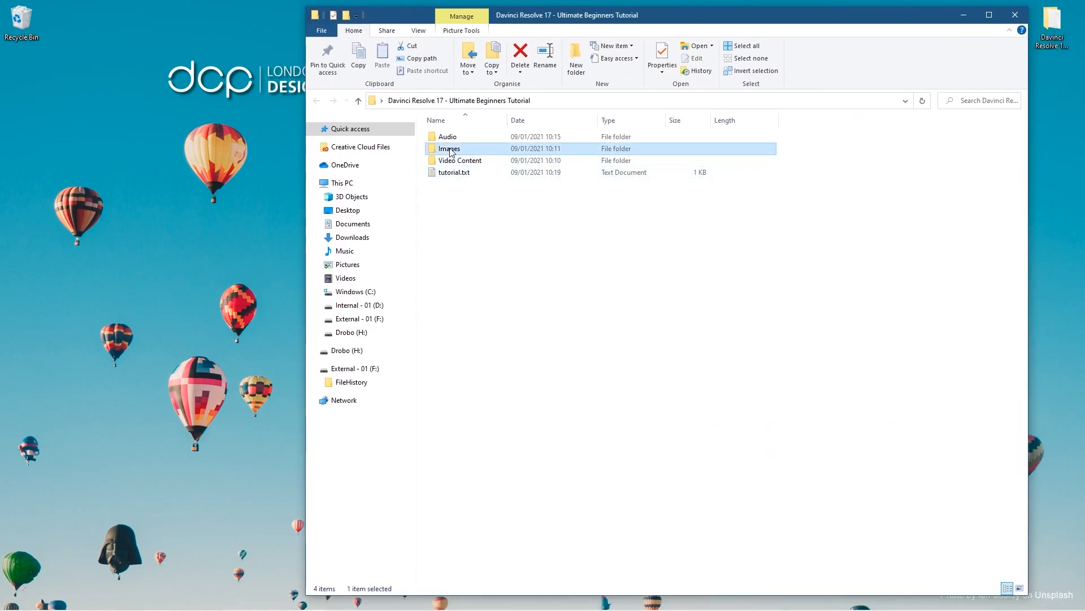
{"action": "left_click", "coordinate": [448, 140]}
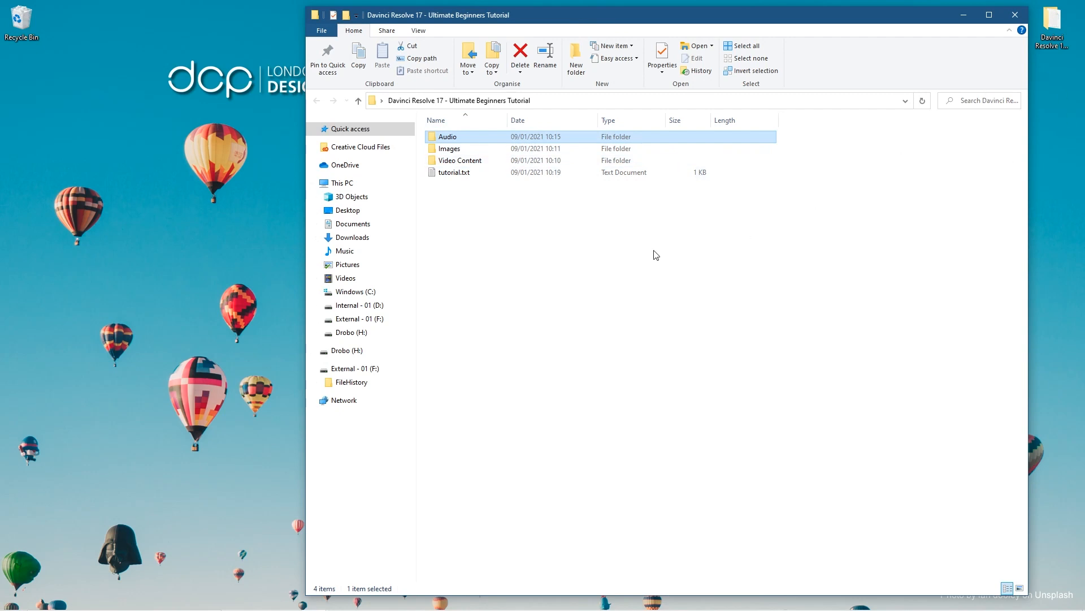
{"action": "double_click", "coordinate": [459, 160]}
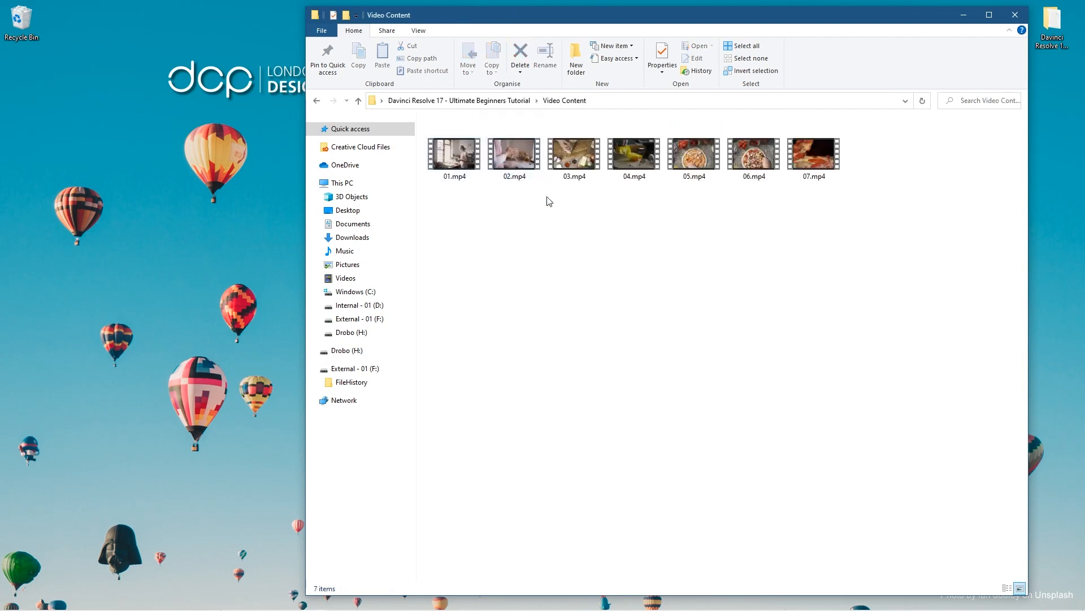
{"action": "left_click_drag", "start_coordinate": [860, 205], "coordinate": [425, 117]}
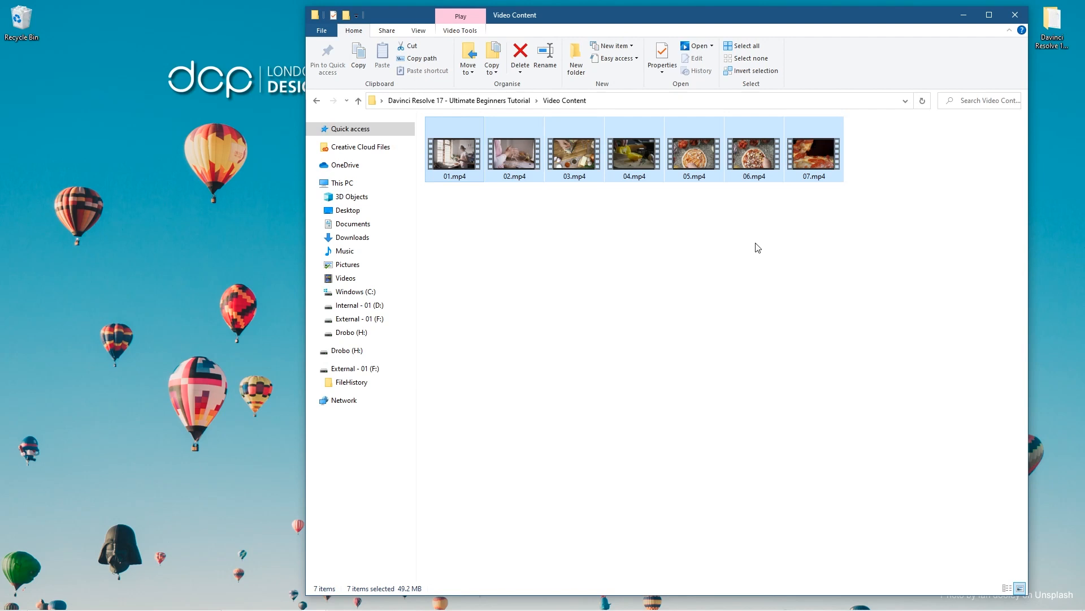
{"action": "left_click", "coordinate": [697, 301]}
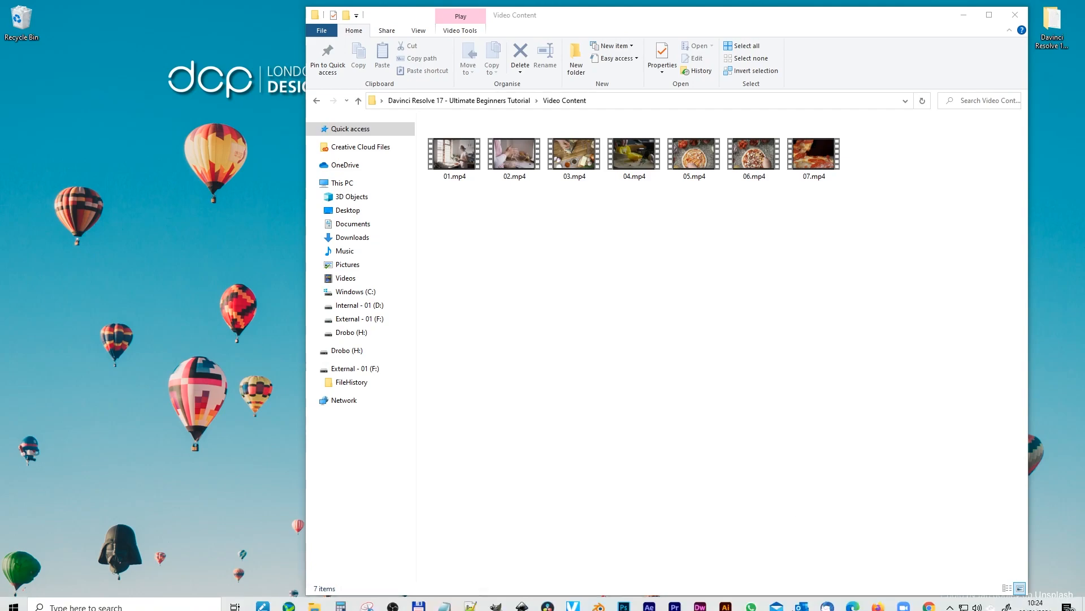
{"action": "key", "text": "super"}
{"action": "left_click", "coordinate": [930, 600]}
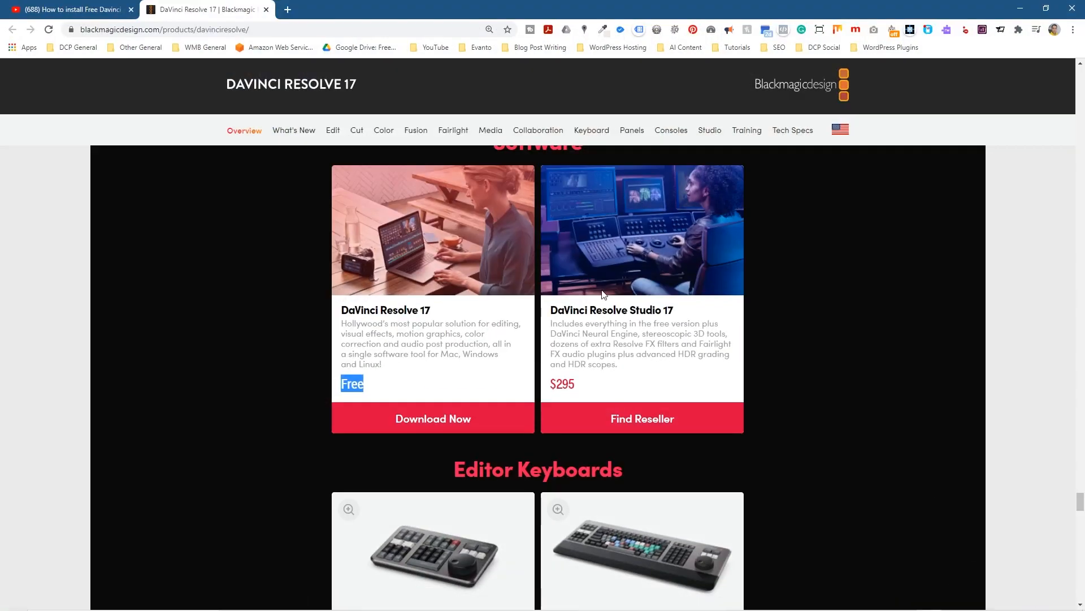
{"action": "left_click", "coordinate": [288, 10]}
{"action": "type", "text": "https://www.pexels.com/video/a-woman-in-the-process-of-baking-in-a-kitchen-3325978/"}
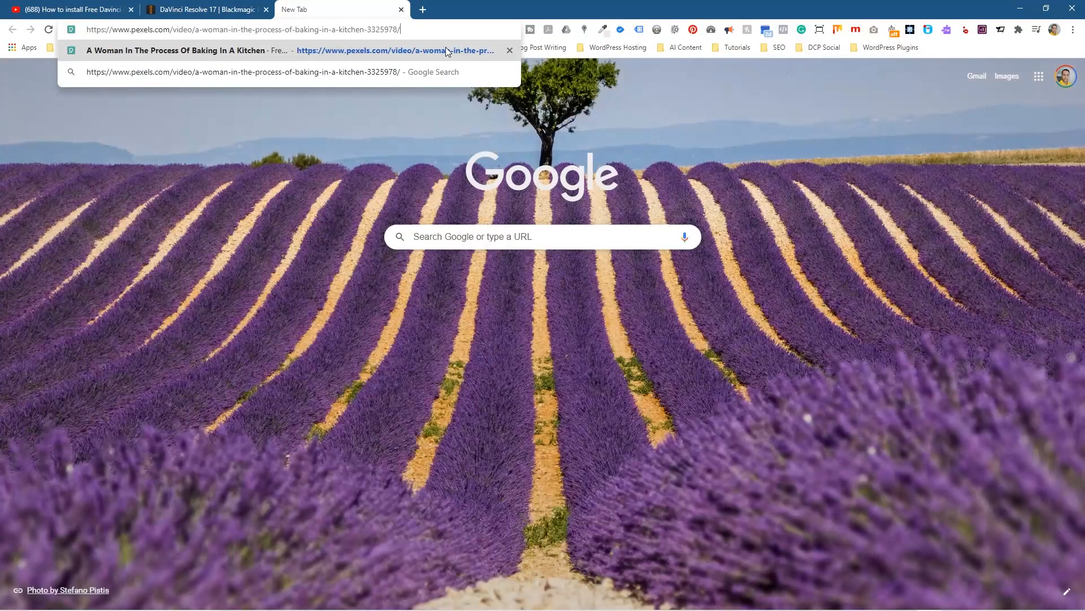
{"action": "left_click", "coordinate": [446, 48]}
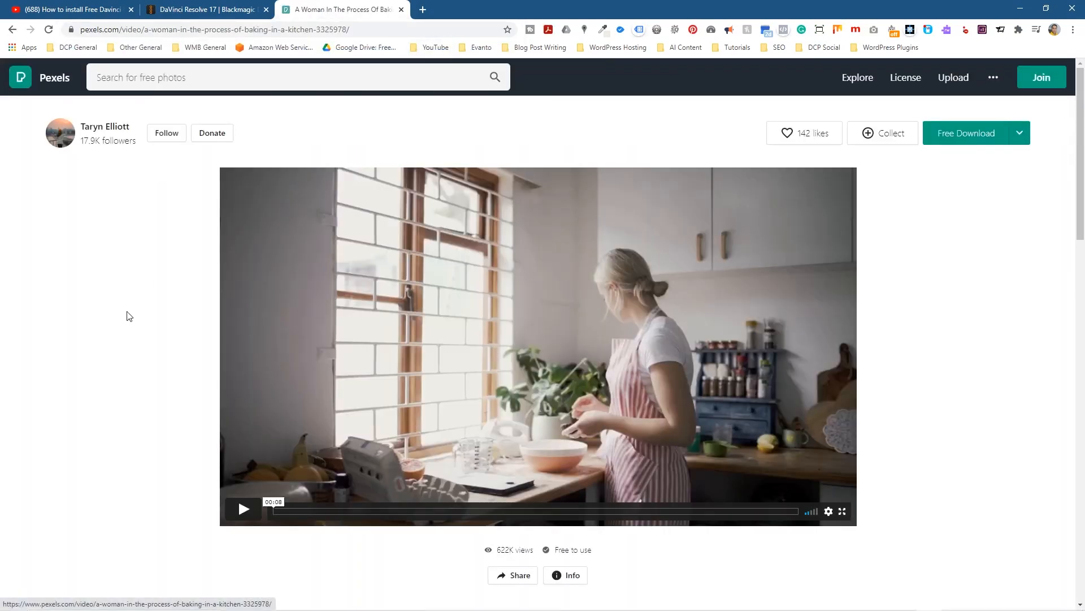
Check the available download sizes for the Pexels baking video
{"action": "left_click", "coordinate": [1020, 136]}
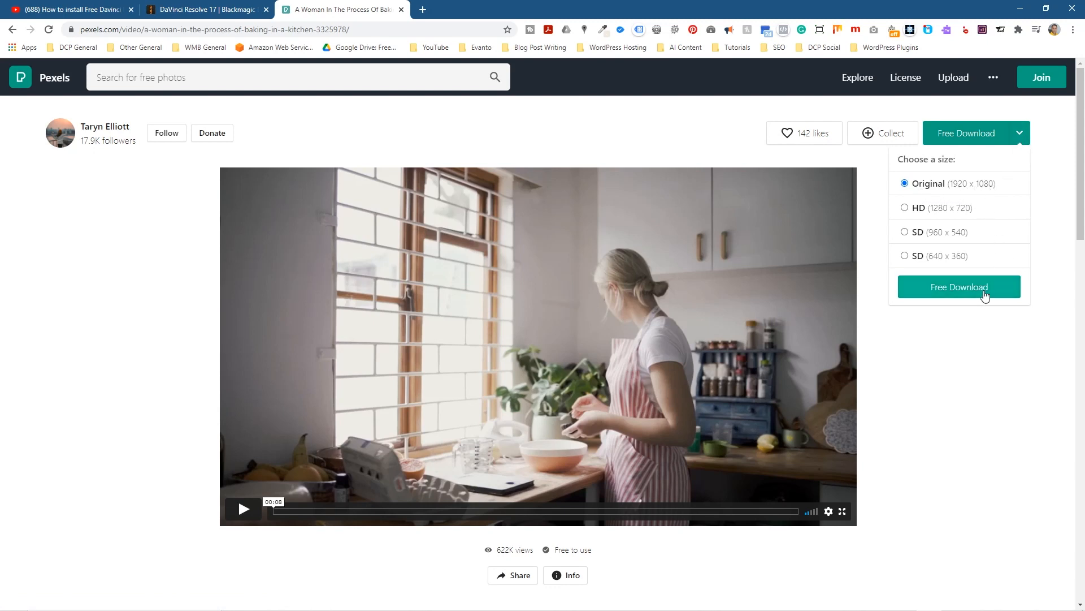
{"action": "left_click", "coordinate": [968, 287]}
{"action": "left_click", "coordinate": [975, 391]}
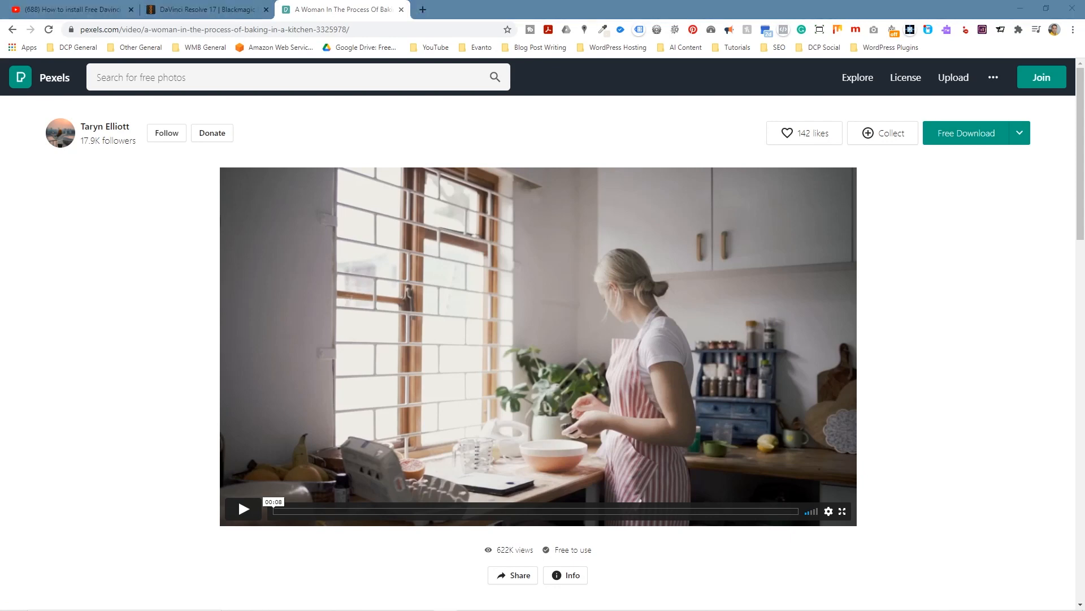
Switch to File Explorer, return to the main tutorial folder and look at the files in its Images folder
{"action": "left_click", "coordinate": [1020, 8]}
{"action": "left_click", "coordinate": [317, 100]}
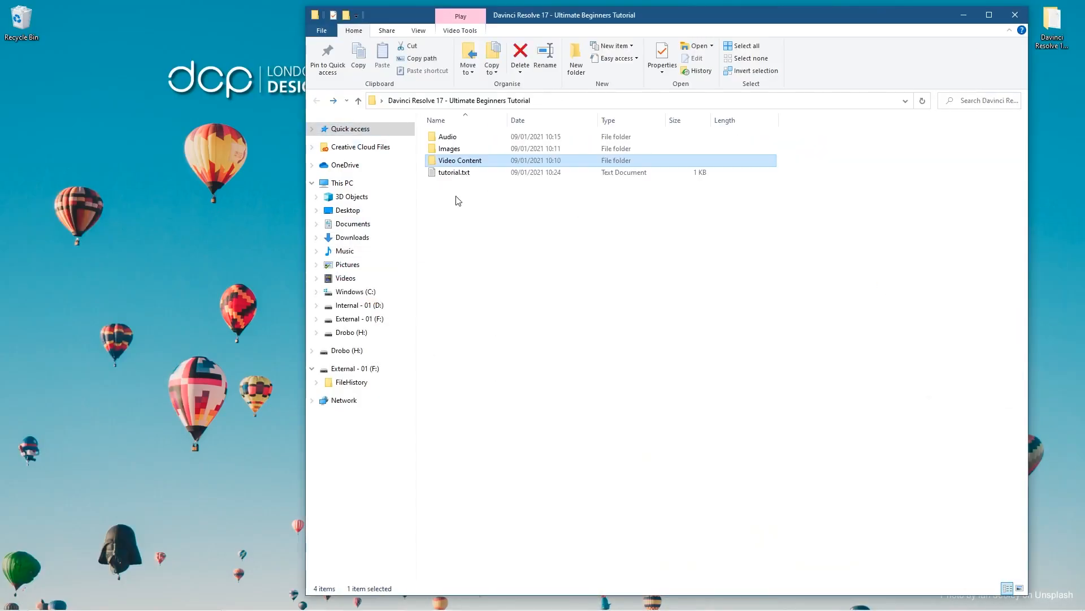
{"action": "double_click", "coordinate": [450, 149]}
{"action": "left_click", "coordinate": [452, 151]}
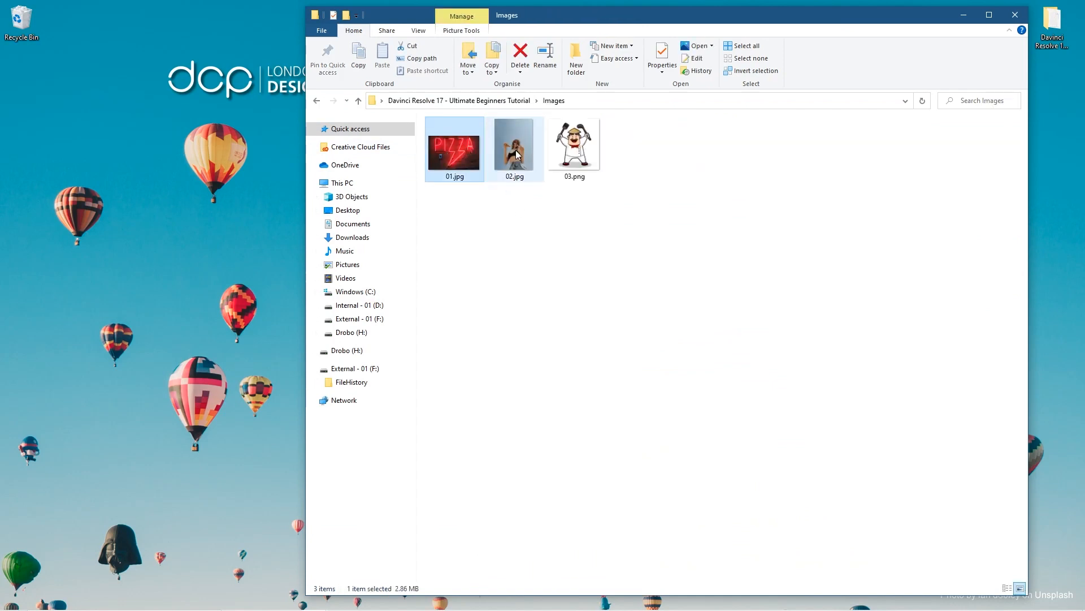
{"action": "left_click", "coordinate": [515, 151]}
{"action": "left_click", "coordinate": [574, 149]}
View 01.jpg, 02.jpg and 03.png in turn in Photos, then close the viewer and select 03.png in the folder
{"action": "double_click", "coordinate": [459, 158]}
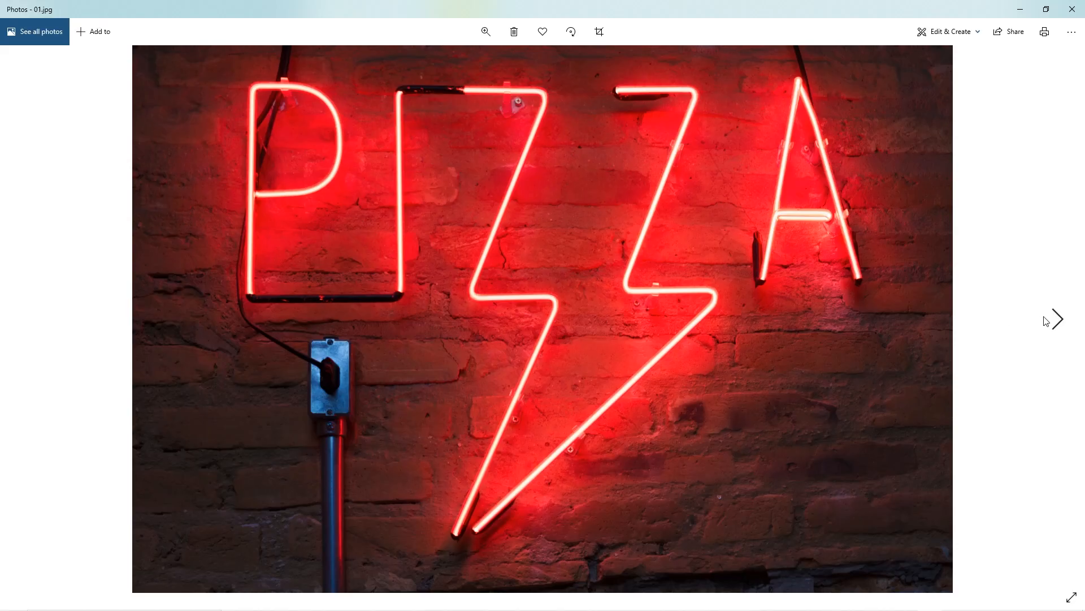
{"action": "left_click", "coordinate": [1058, 320]}
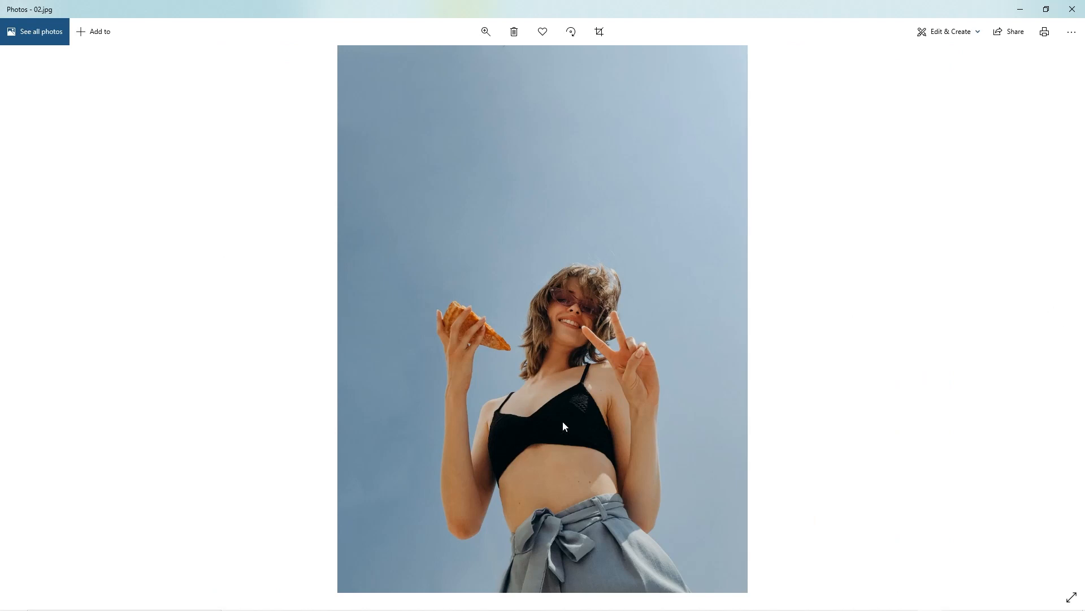
{"action": "left_click", "coordinate": [1062, 320]}
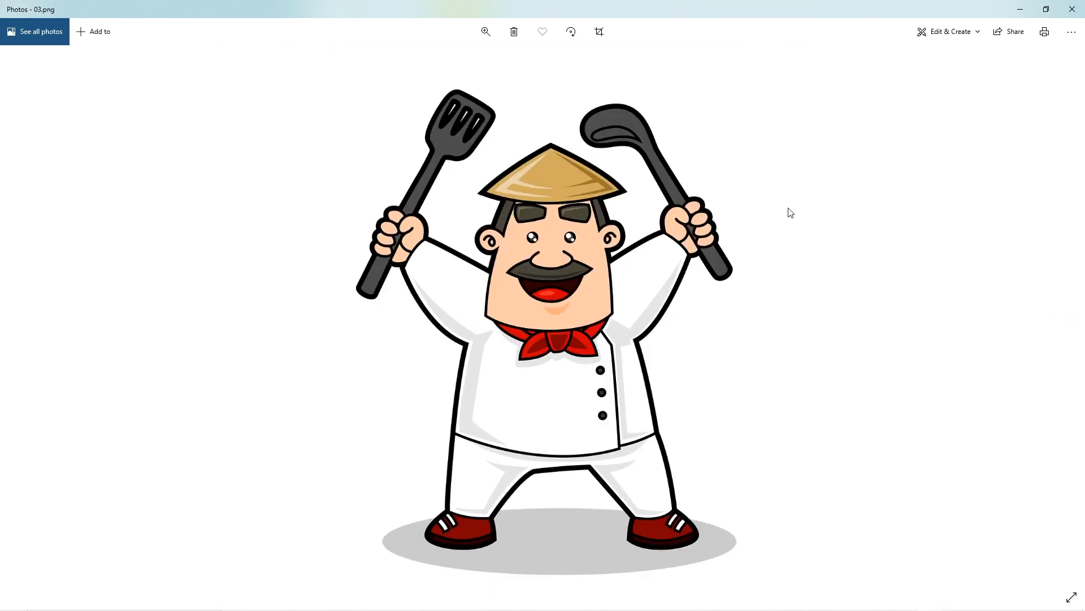
{"action": "left_click", "coordinate": [1072, 9]}
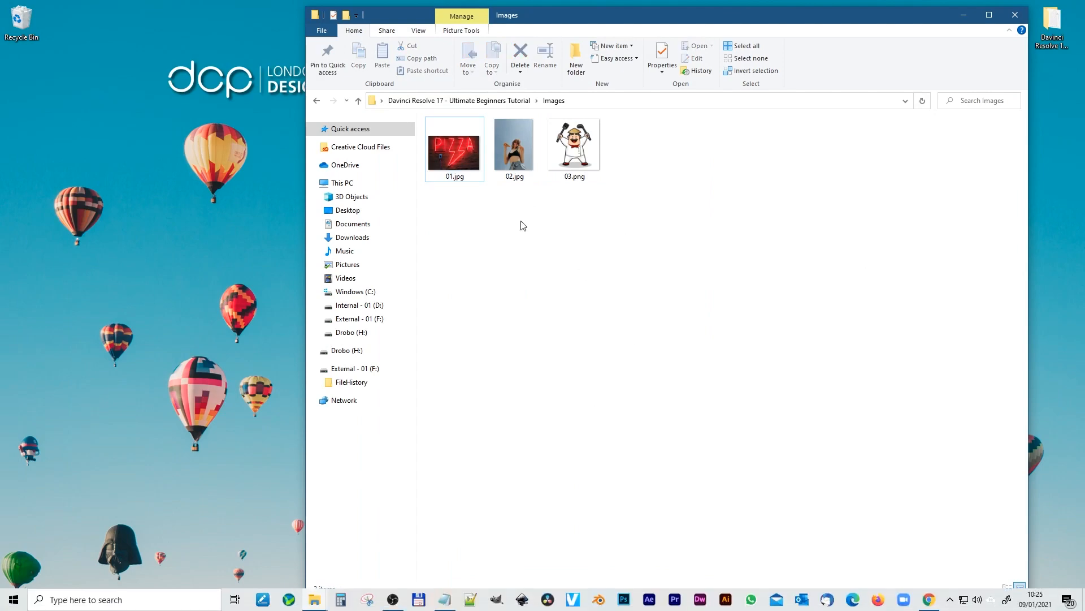
{"action": "left_click_drag", "start_coordinate": [520, 225], "coordinate": [452, 155]}
{"action": "left_click", "coordinate": [572, 161]}
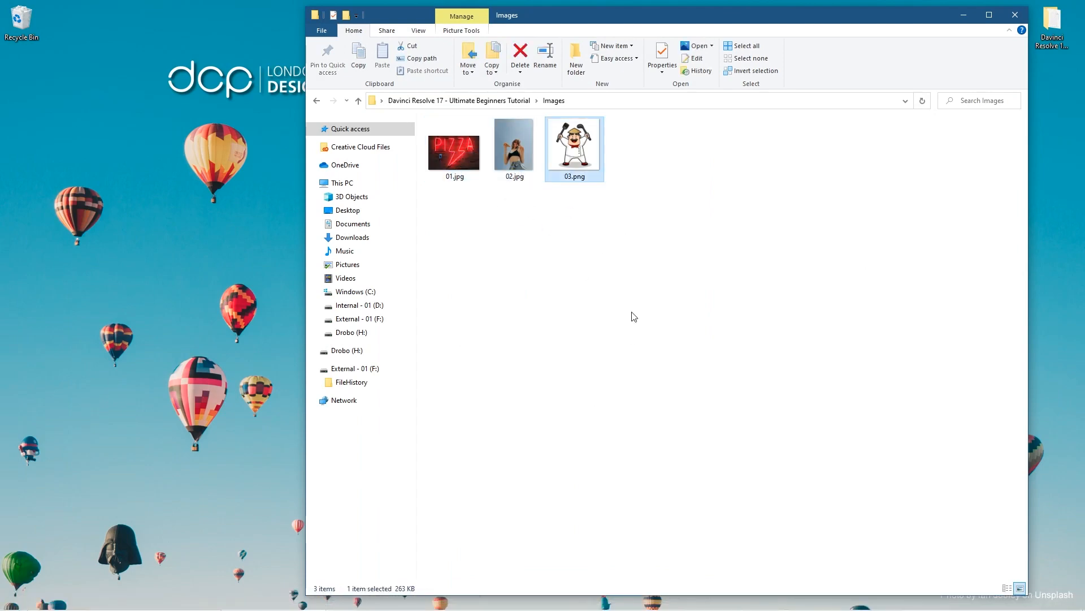
{"action": "left_click", "coordinate": [929, 599]}
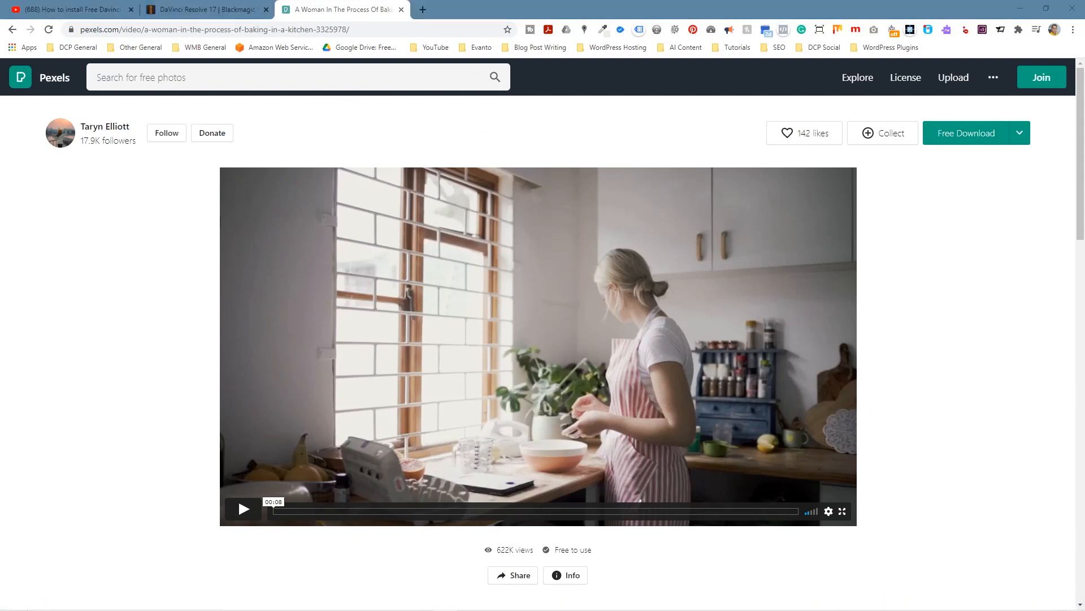
{"action": "left_click", "coordinate": [347, 30]}
{"action": "type", "text": "https://www.pexels.com/photo/pizza-neon-light-signage-1596888/"}
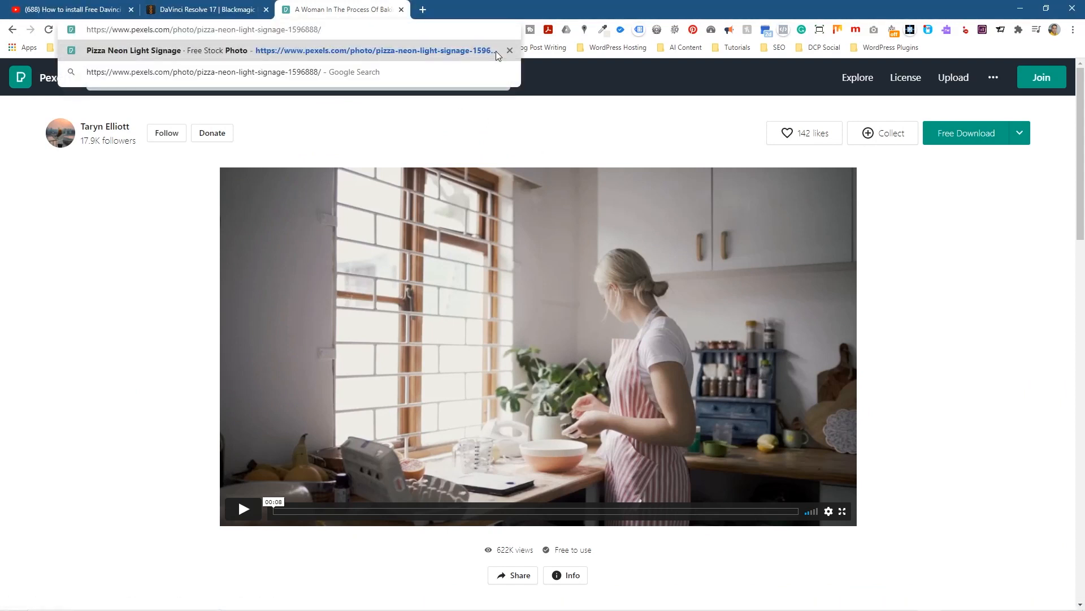
{"action": "key", "text": "Return"}
{"action": "left_click", "coordinate": [1020, 133]}
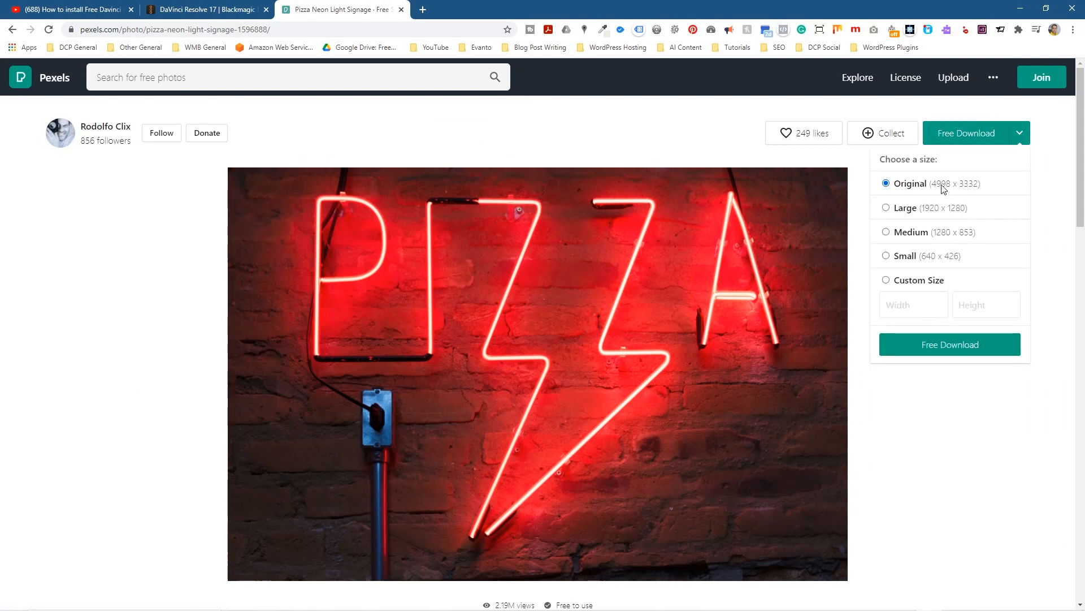
{"action": "left_click", "coordinate": [947, 354]}
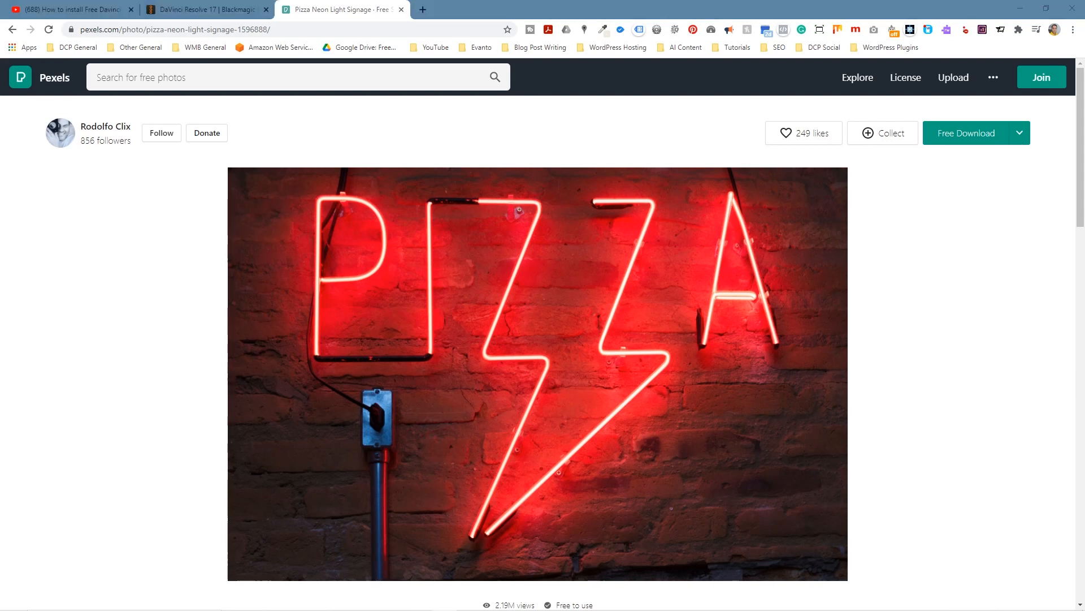
{"action": "left_click", "coordinate": [469, 29]}
{"action": "type", "text": "https://pixabay.com/vectors/chef-mascot-asian-character-funny-5078302/"}
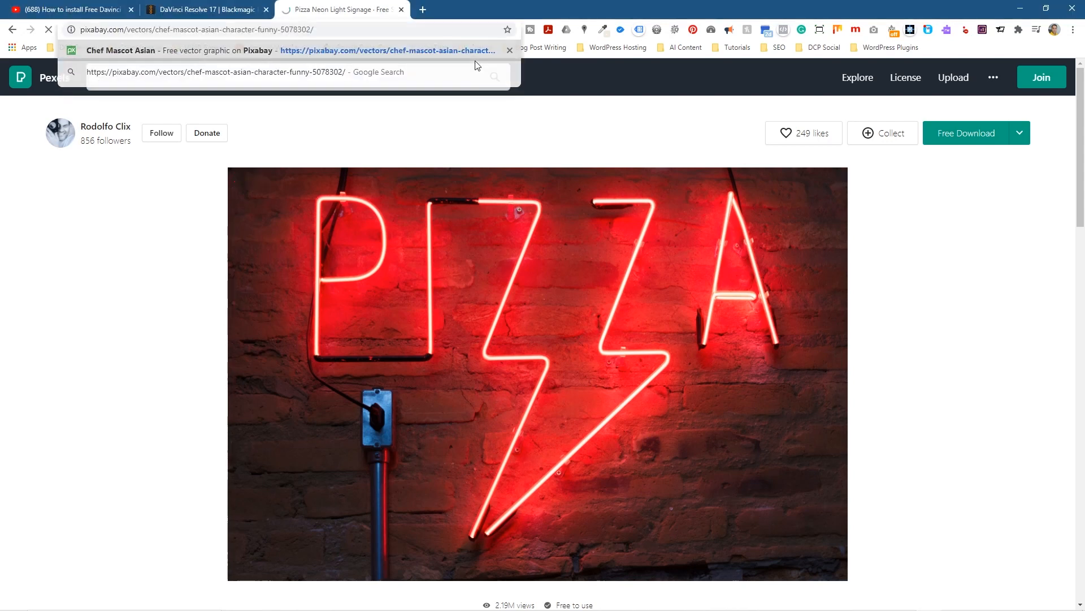
{"action": "key", "text": "Return"}
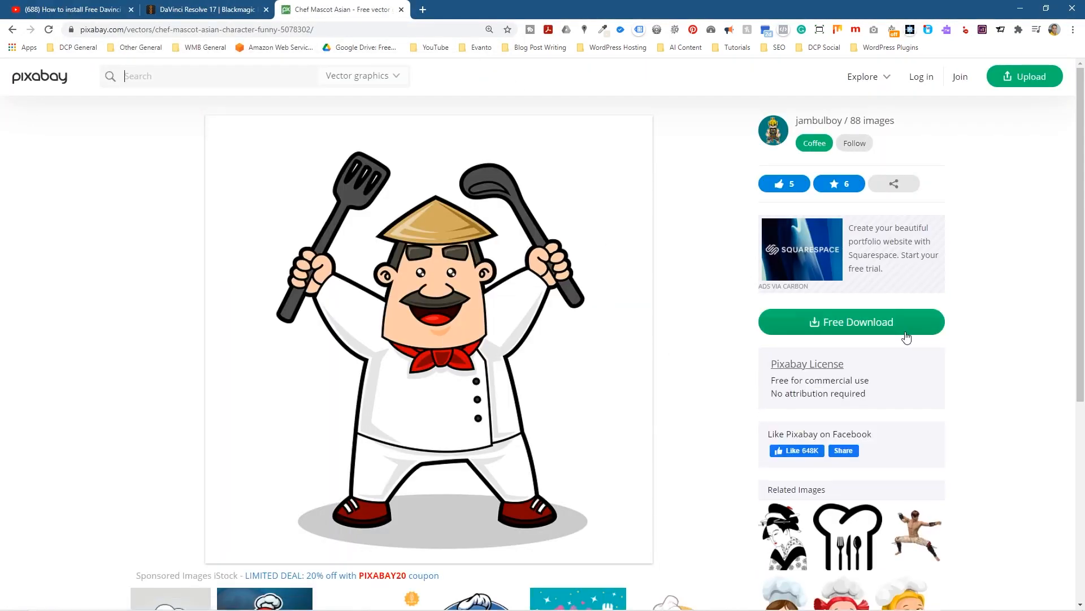
{"action": "left_click", "coordinate": [905, 333]}
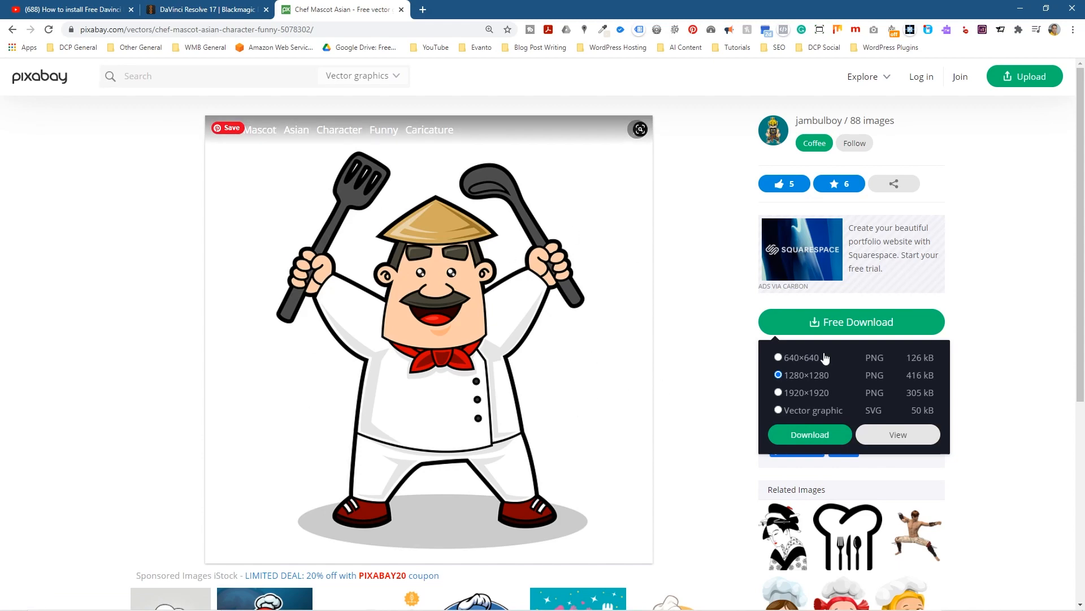
{"action": "left_click", "coordinate": [1023, 342]}
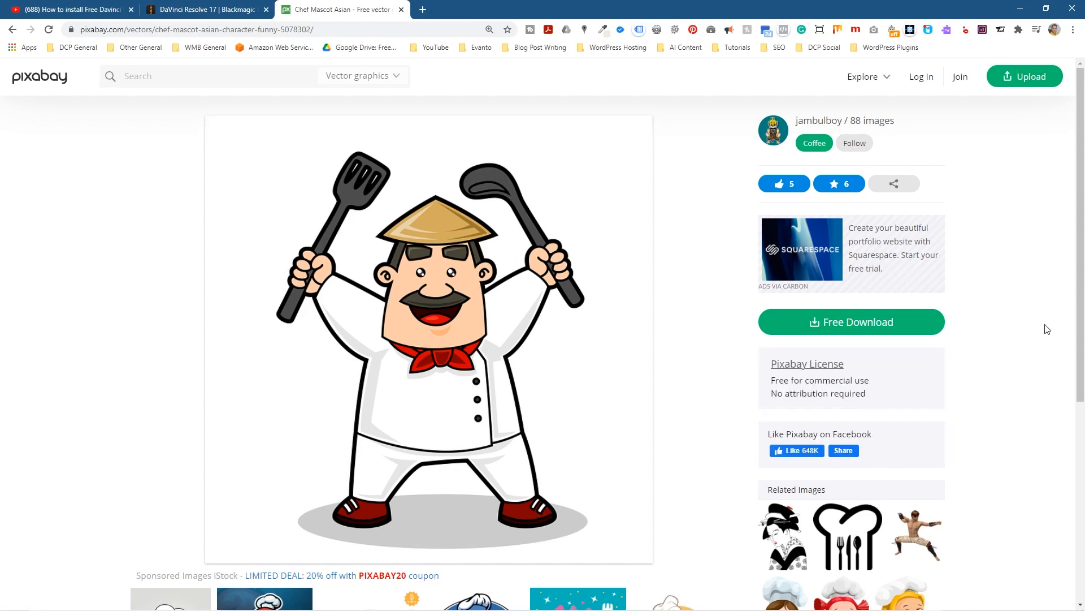
Switch to File Explorer, open the tutorial's Audio folder and widen the Name column to fit the full file name
{"action": "left_click", "coordinate": [1021, 8]}
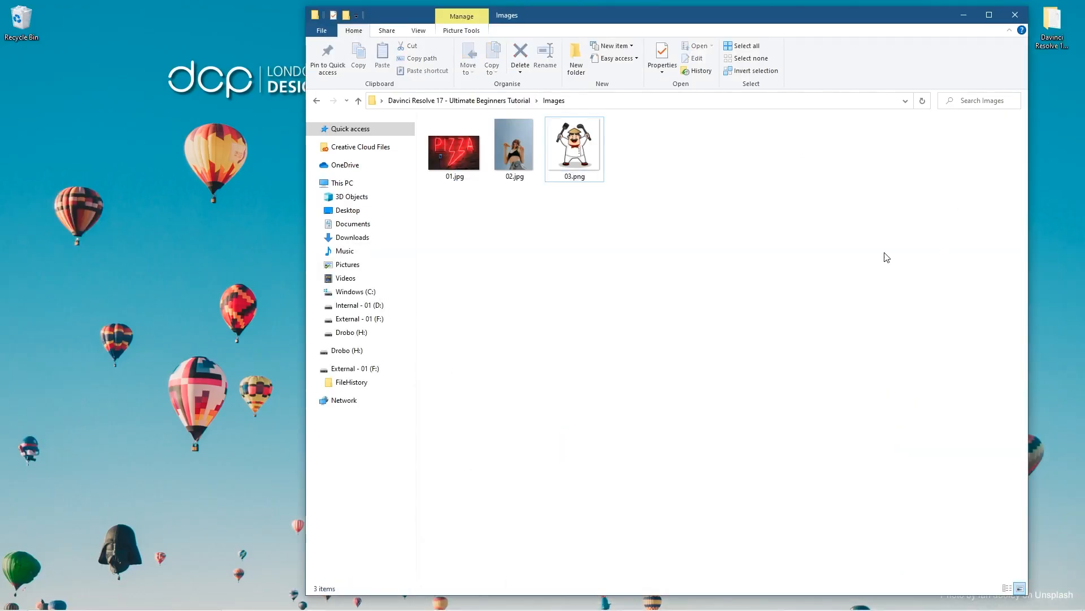
{"action": "left_click", "coordinate": [319, 103]}
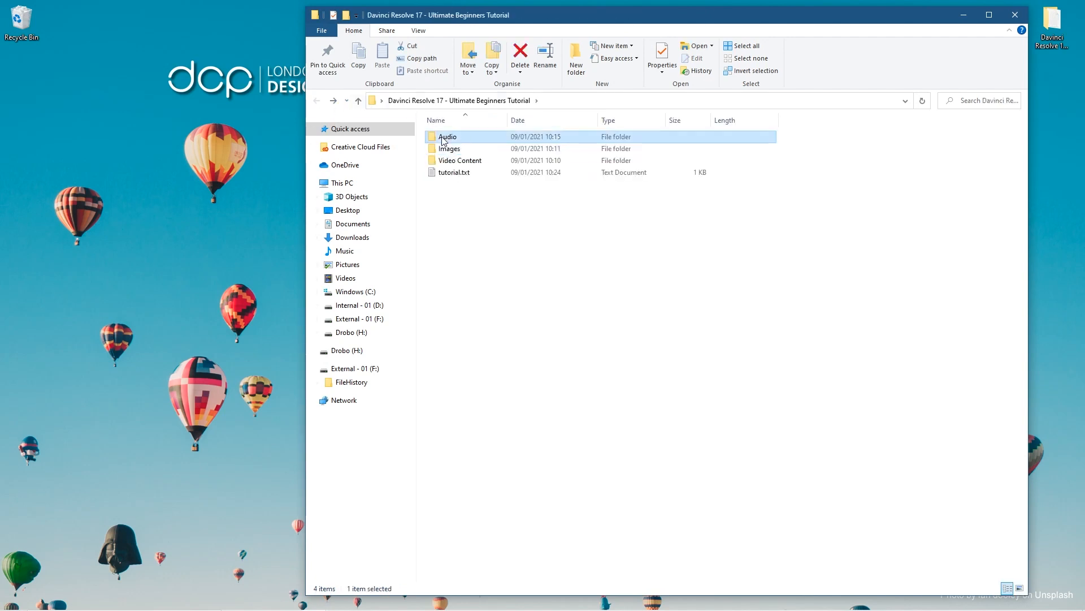
{"action": "double_click", "coordinate": [444, 138]}
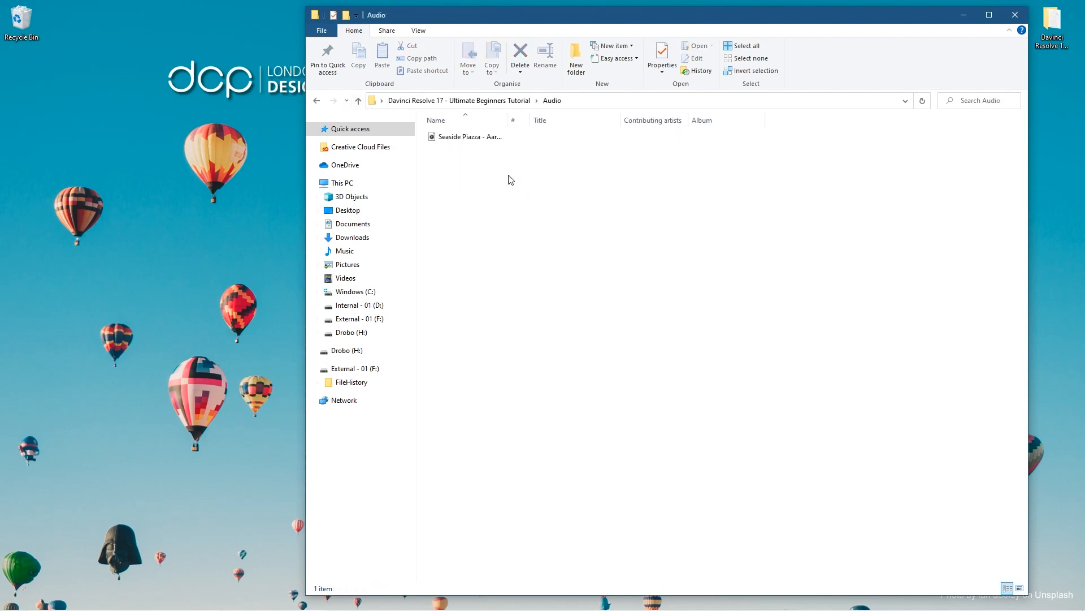
{"action": "double_click", "coordinate": [507, 117]}
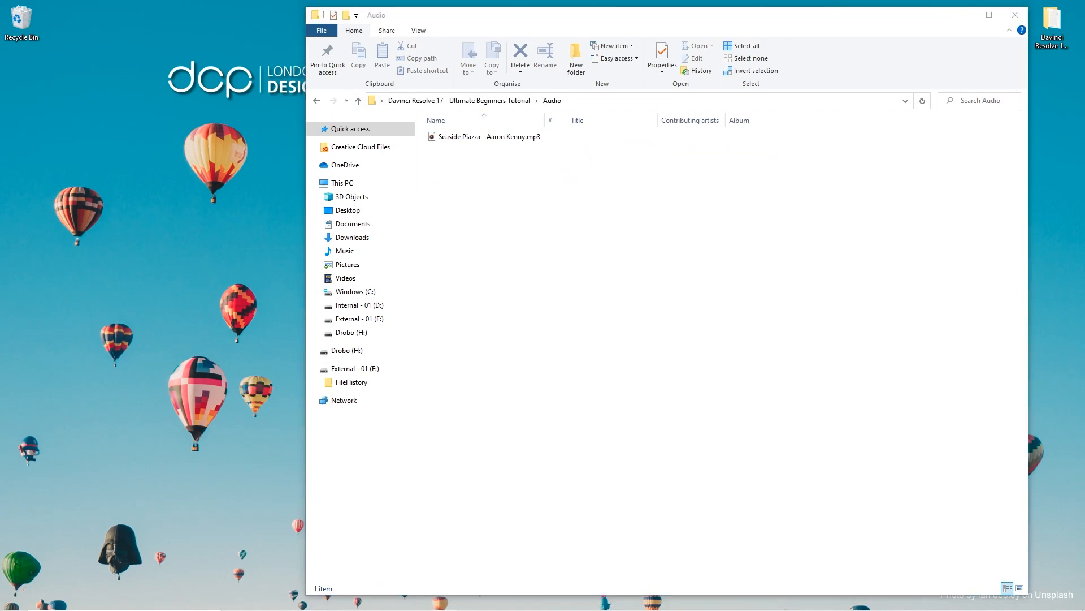
Switch to Chrome and open the channel's YouTube Studio audio library in a new tab
{"action": "key", "text": "super"}
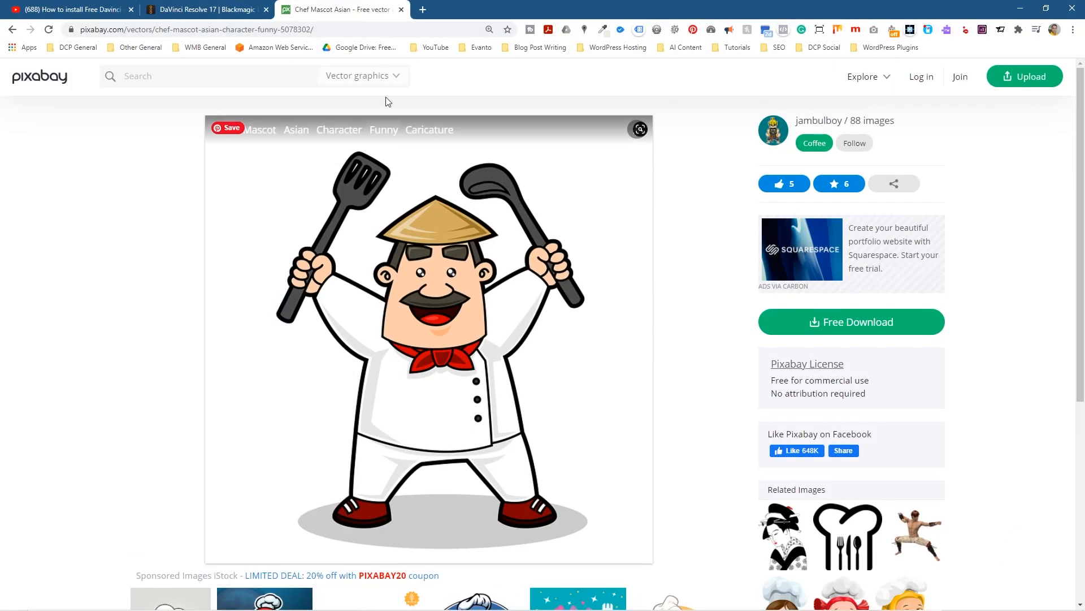
{"action": "key", "text": "ctrl+t"}
{"action": "type", "text": "https://studio.youtube.com/channel/UCCZqwtSZeMUJa7xAGXedvNA/music"}
{"action": "key", "text": "Return"}
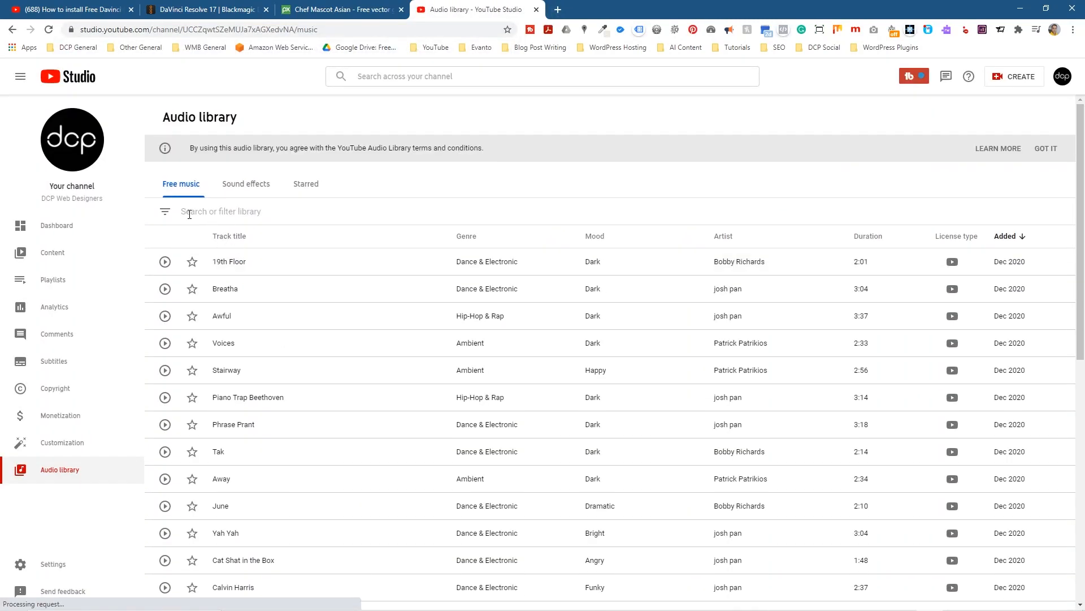
Search the audio library's free music for "Seaside"
{"action": "left_click", "coordinate": [219, 210]}
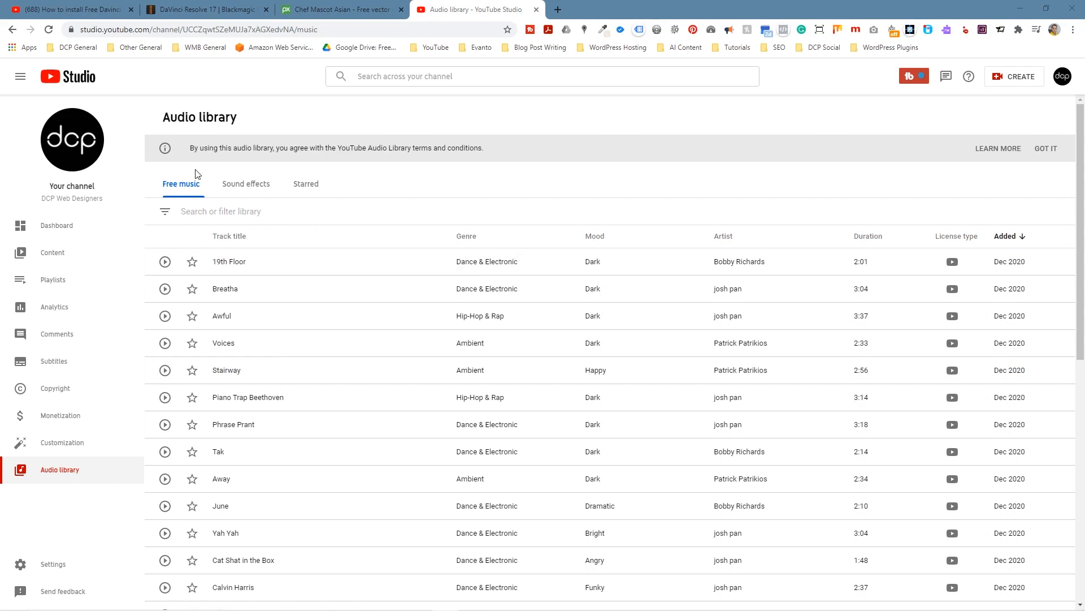
{"action": "left_click", "coordinate": [197, 207]}
{"action": "type", "text": "Seaside"}
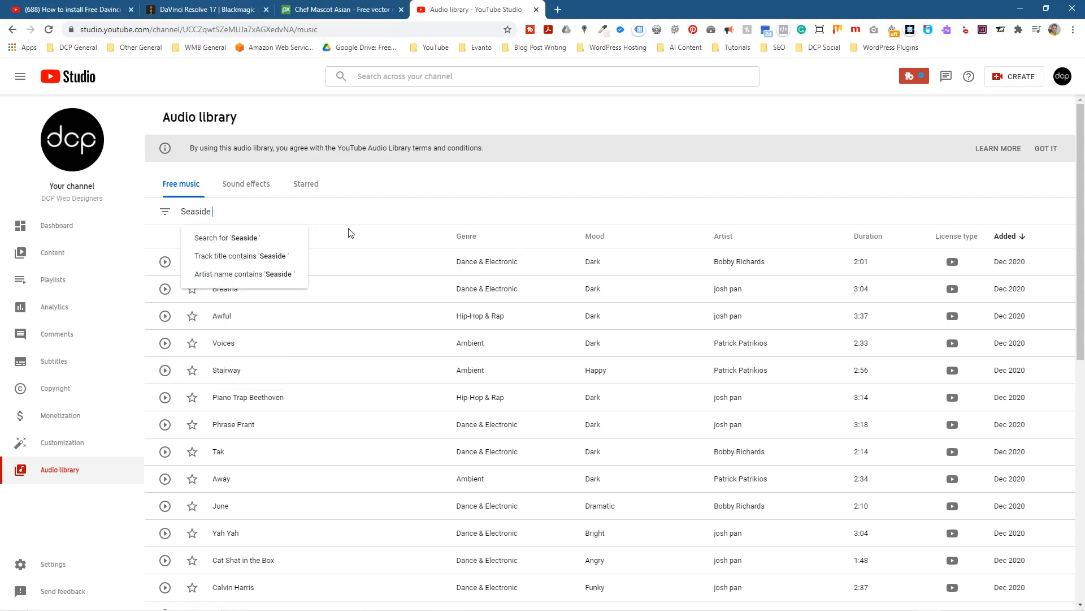
{"action": "key", "text": "Return"}
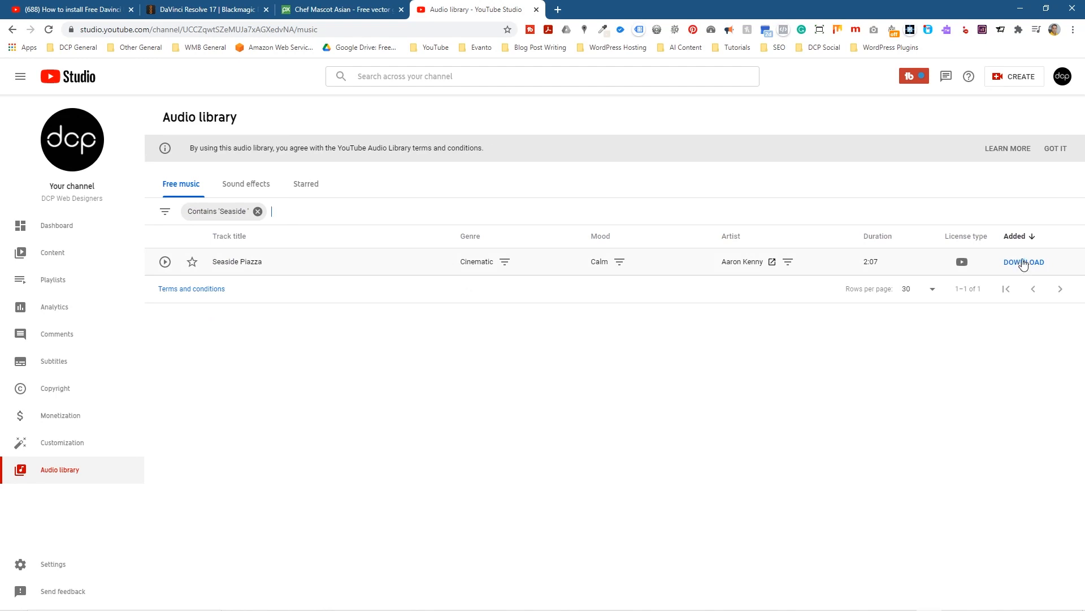
Minimise Chrome and open the tutorial's Video Content folder in File Explorer
{"action": "left_click", "coordinate": [1020, 9]}
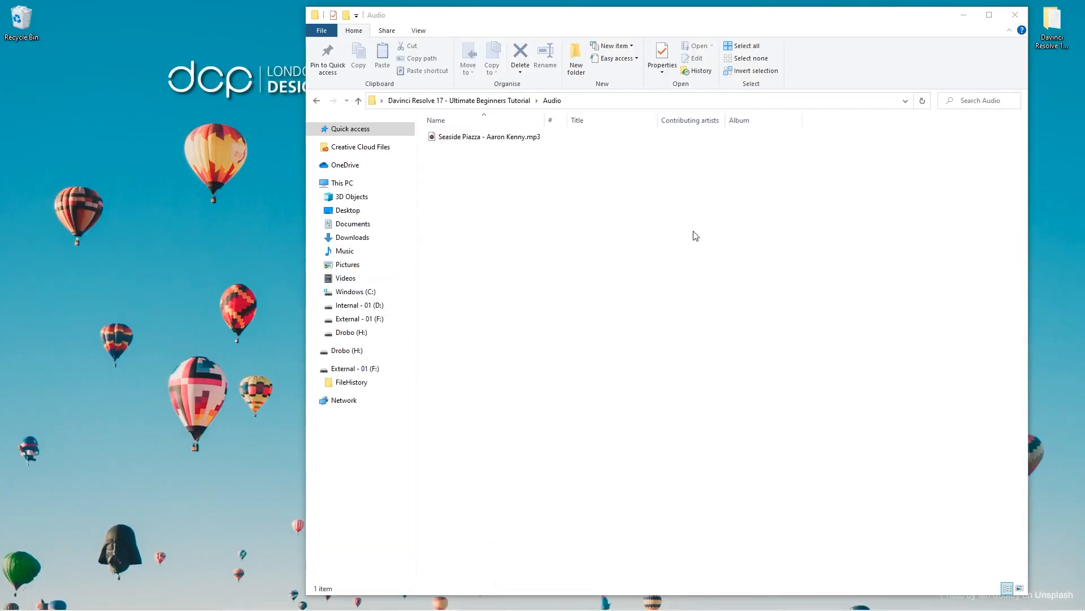
{"action": "left_click", "coordinate": [316, 100]}
{"action": "left_click", "coordinate": [461, 163]}
{"action": "double_click", "coordinate": [461, 163]}
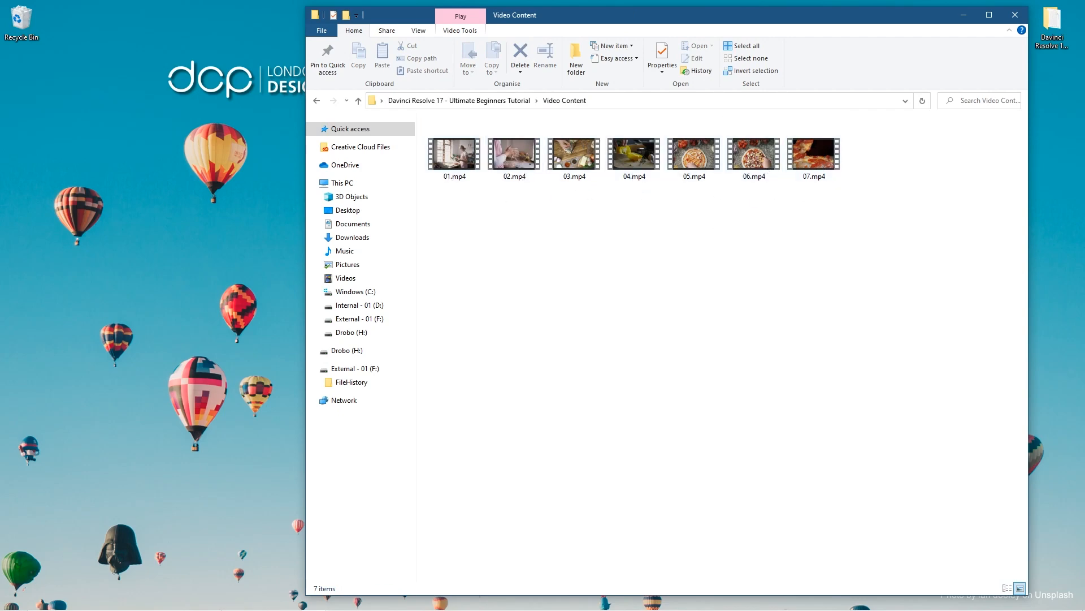
Bring up tutorial.txt in Notepad over the video folder and review the Pexels video links one by one
{"action": "left_click_drag", "start_coordinate": [1084, 333], "coordinate": [463, 268]}
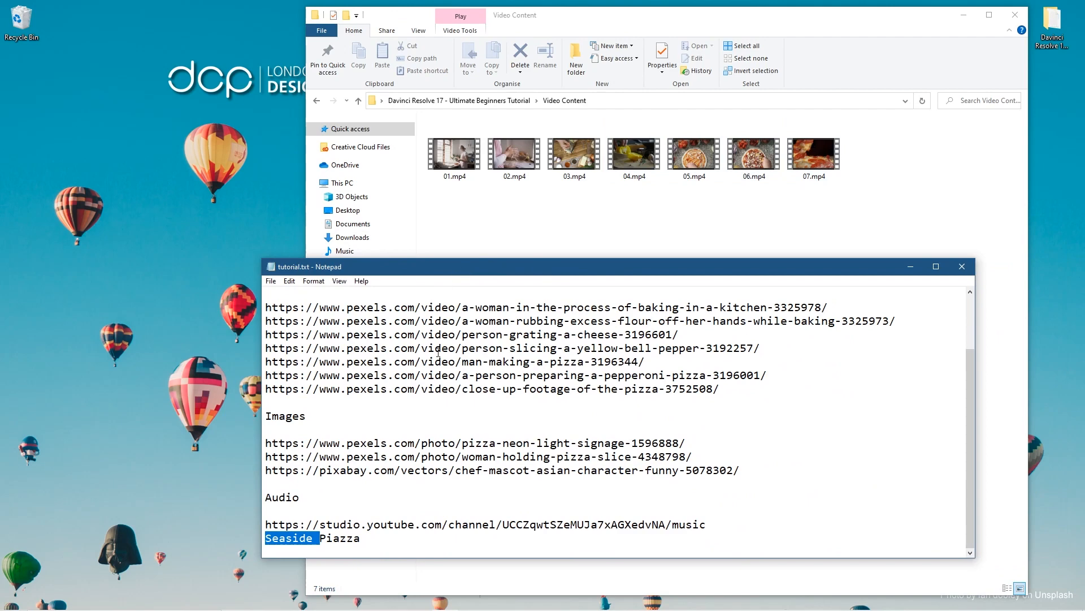
{"action": "scroll", "coordinate": [399, 333], "scroll_direction": "up", "scroll_amount": 2}
{"action": "scroll", "coordinate": [387, 368], "scroll_direction": "down", "scroll_amount": 1}
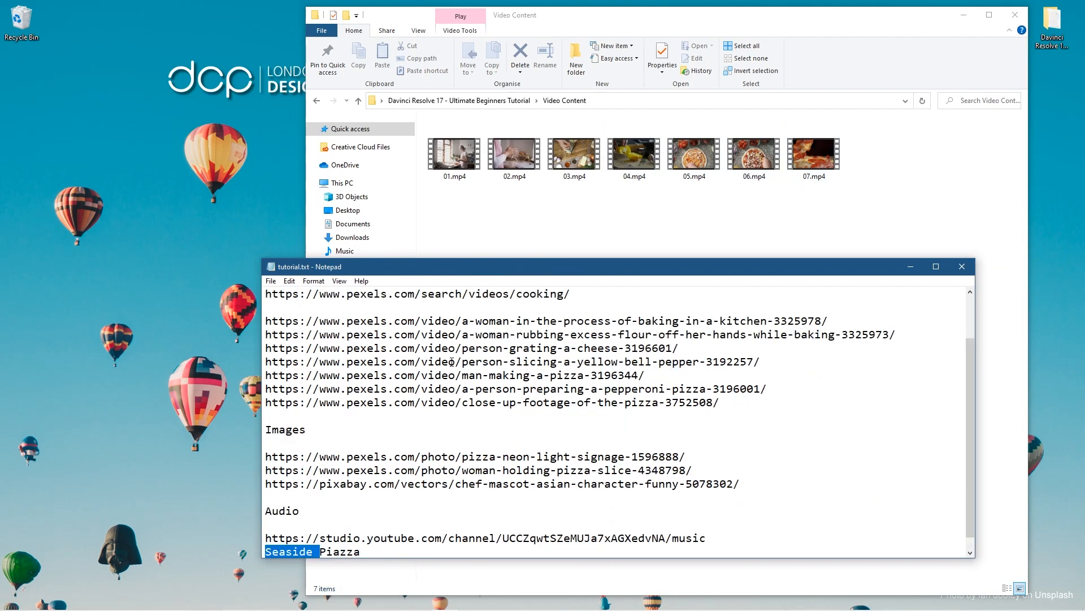
{"action": "scroll", "coordinate": [972, 413], "scroll_direction": "down", "scroll_amount": 1}
{"action": "left_click_drag", "start_coordinate": [720, 389], "coordinate": [266, 305]}
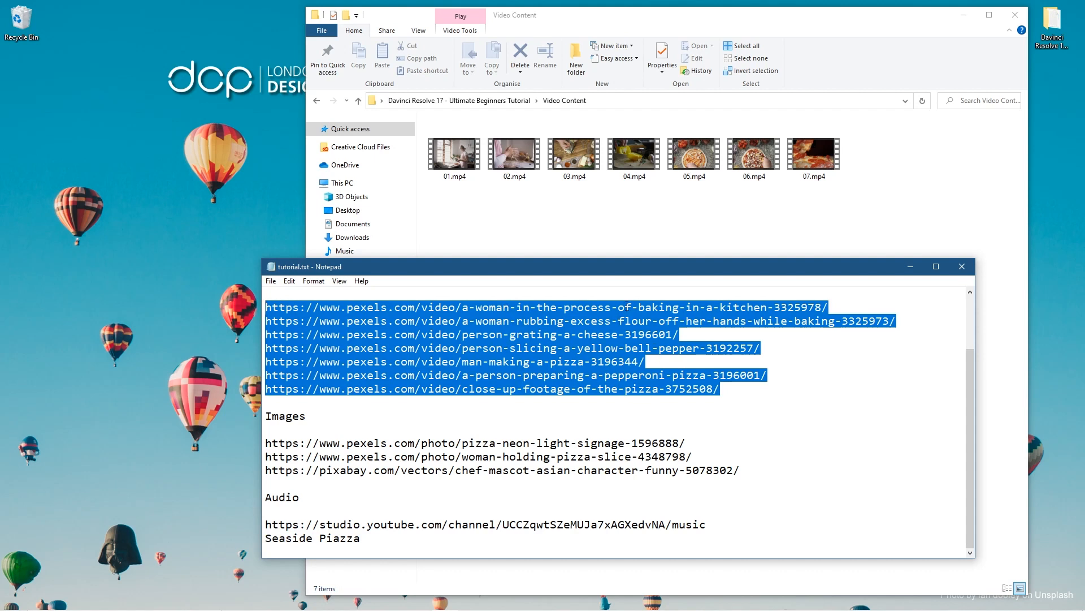
{"action": "left_click", "coordinate": [570, 307]}
{"action": "left_click_drag", "start_coordinate": [829, 307], "coordinate": [265, 307]}
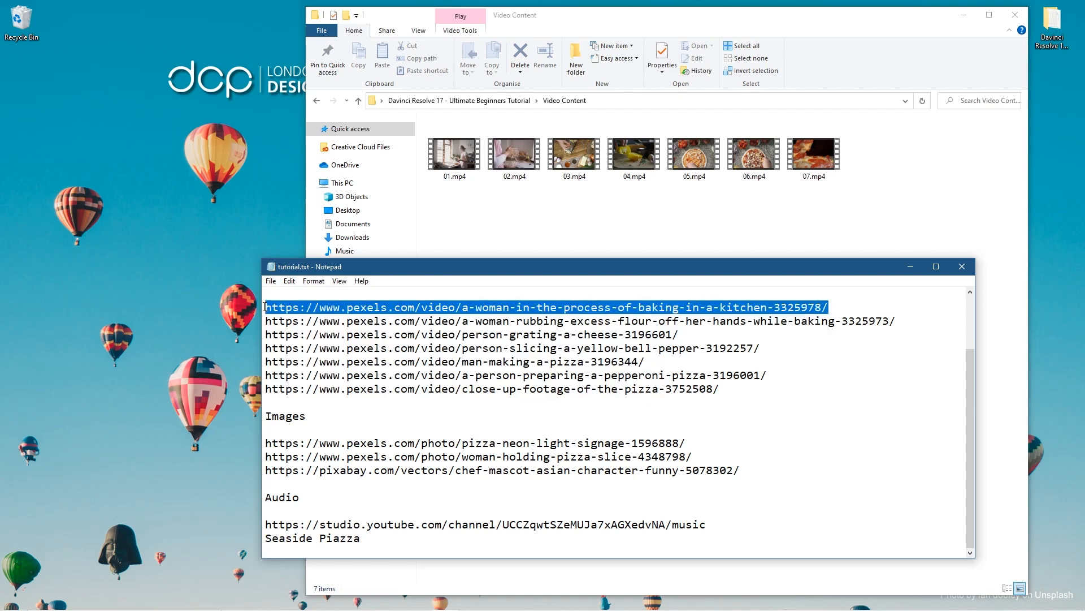
{"action": "left_click_drag", "start_coordinate": [893, 321], "coordinate": [254, 319]}
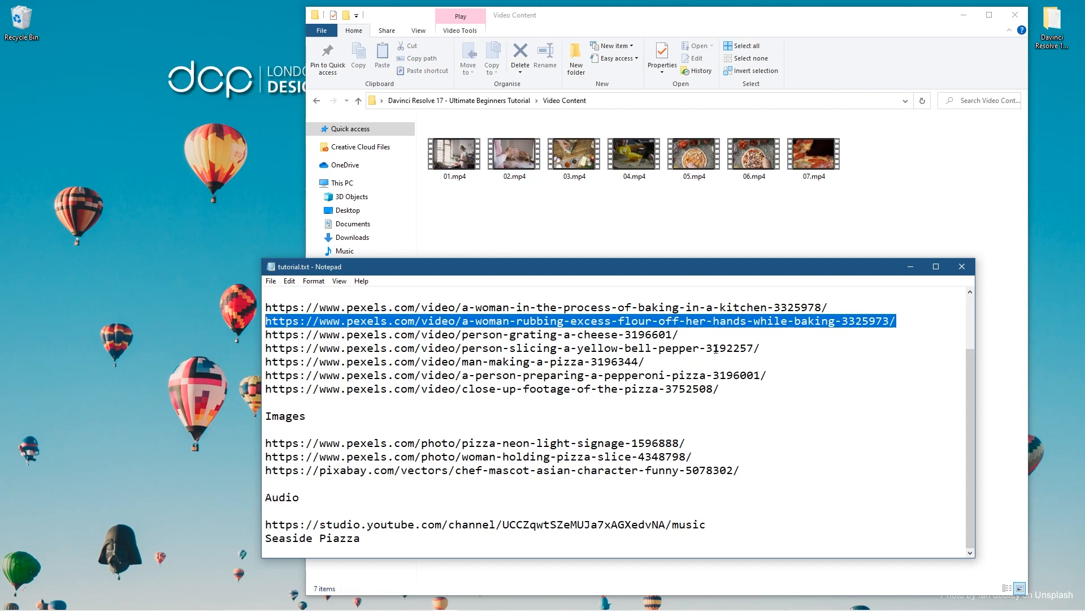
{"action": "left_click", "coordinate": [593, 347]}
Move the Notepad window aside and review the image links and the YouTube audio library link
{"action": "left_click_drag", "start_coordinate": [549, 266], "coordinate": [797, 260]}
{"action": "left_click_drag", "start_coordinate": [663, 438], "coordinate": [696, 462]}
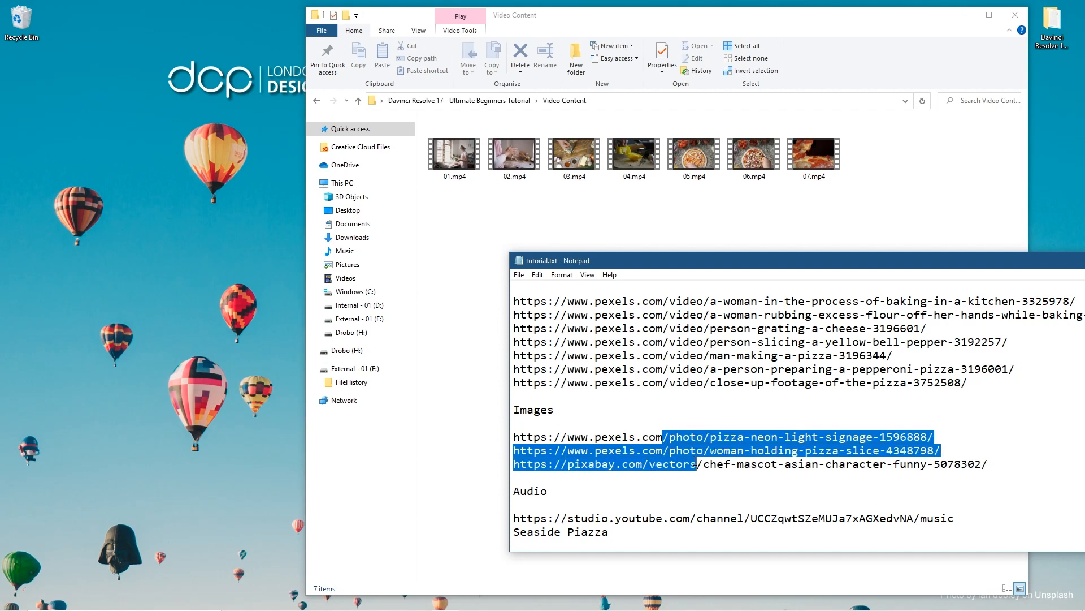
{"action": "left_click_drag", "start_coordinate": [582, 520], "coordinate": [772, 521]}
{"action": "left_click", "coordinate": [784, 518]}
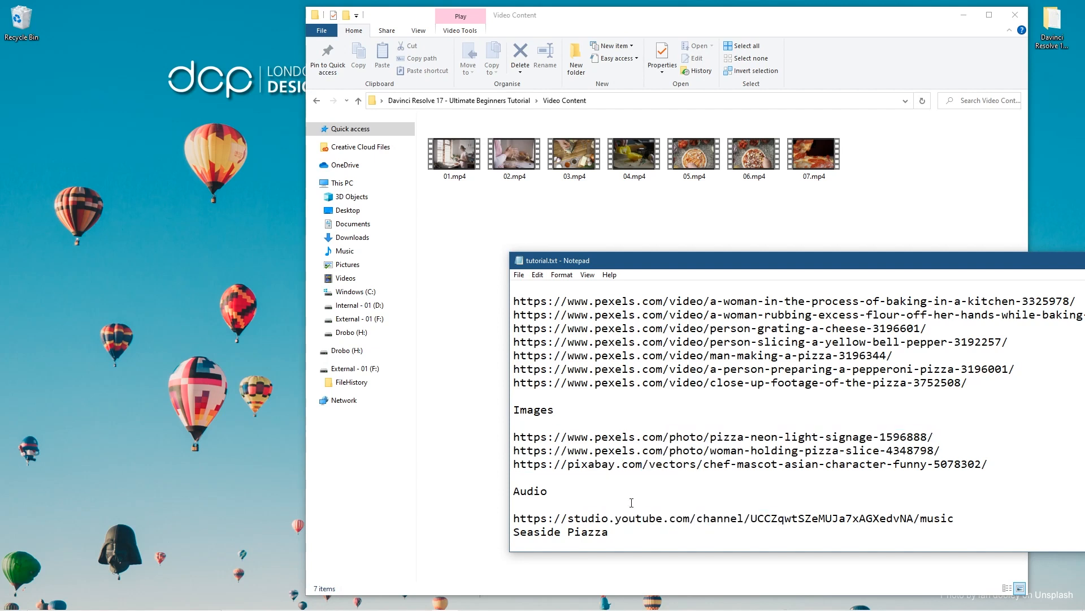
Return to File Explorer, open the tutorial's Images folder and go through its three images
{"action": "left_click", "coordinate": [316, 100]}
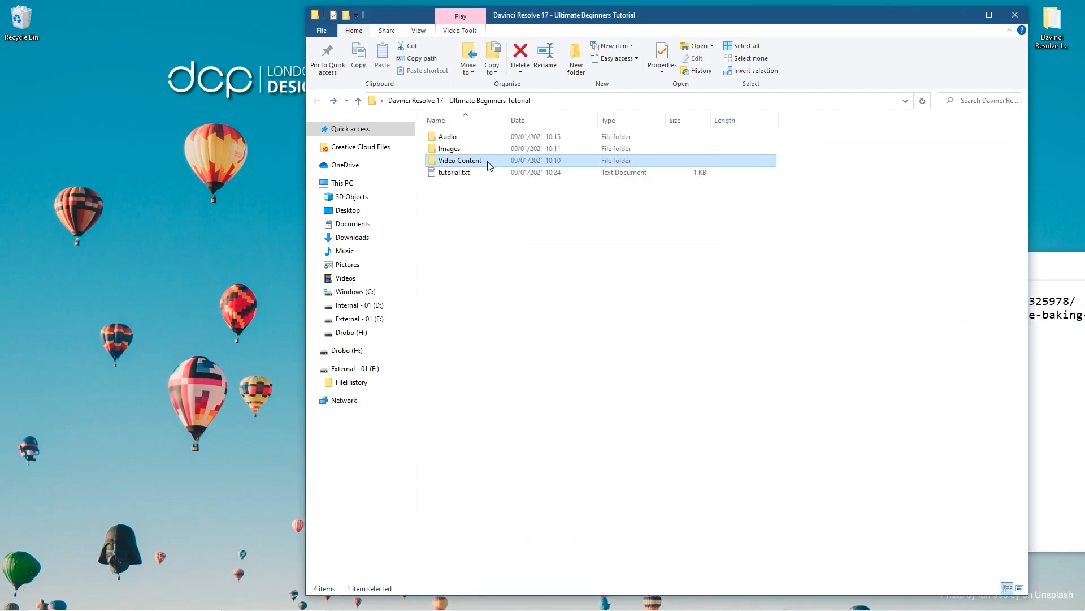
{"action": "double_click", "coordinate": [457, 154]}
{"action": "left_click", "coordinate": [464, 176]}
{"action": "key", "text": "Right"}
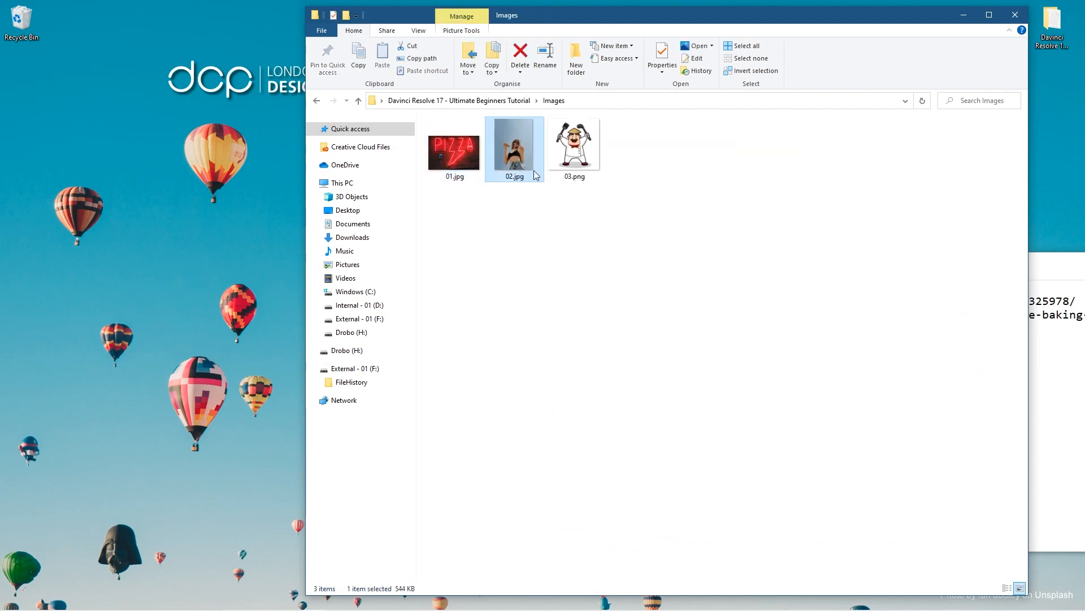
{"action": "key", "text": "Right"}
Switch back to tutorial.txt, check the three links under Images and close the file
{"action": "key", "text": "alt+Tab"}
{"action": "left_click", "coordinate": [963, 384]}
{"action": "left_click_drag", "start_coordinate": [990, 465], "coordinate": [505, 431]}
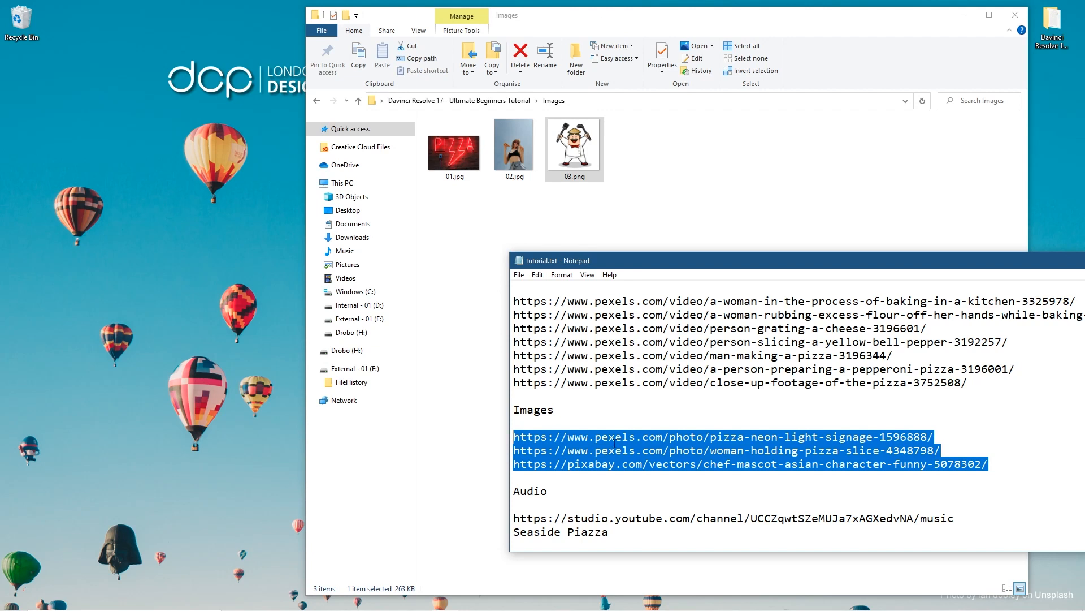
{"action": "left_click", "coordinate": [1068, 396]}
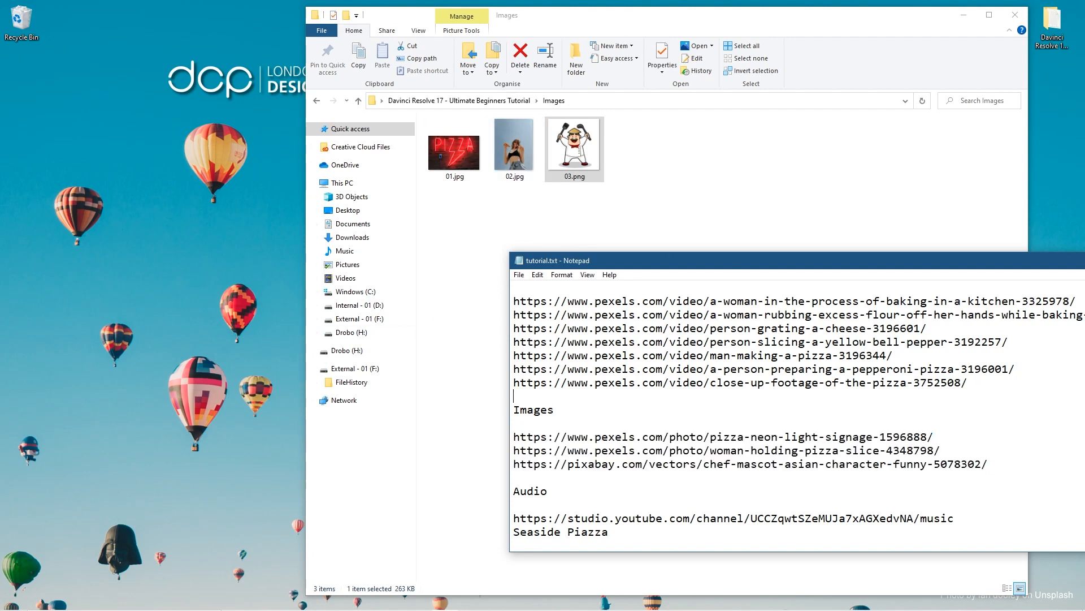
{"action": "key", "text": "alt+F4"}
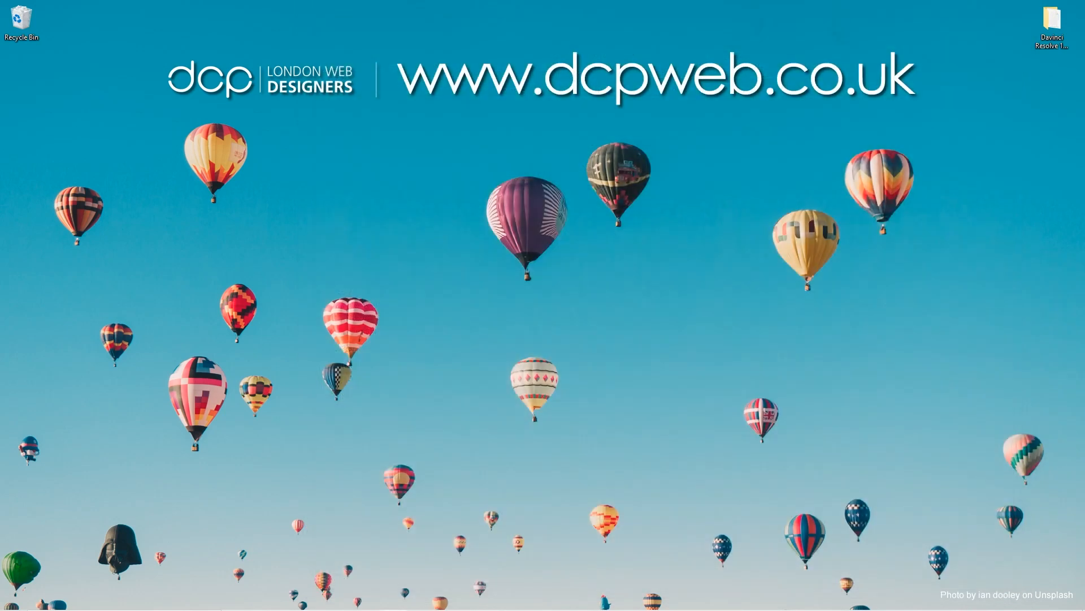
Launch DaVinci Resolve from the Blackmagic Design group of the installed Windows programs
{"action": "left_click", "coordinate": [14, 600]}
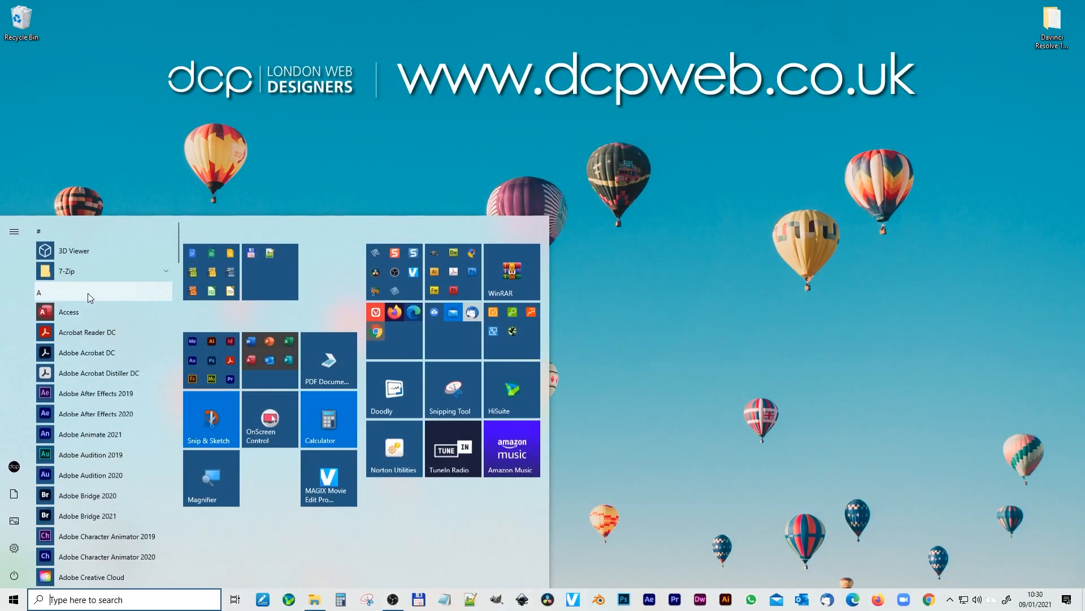
{"action": "scroll", "coordinate": [88, 355], "scroll_direction": "down", "scroll_amount": 3}
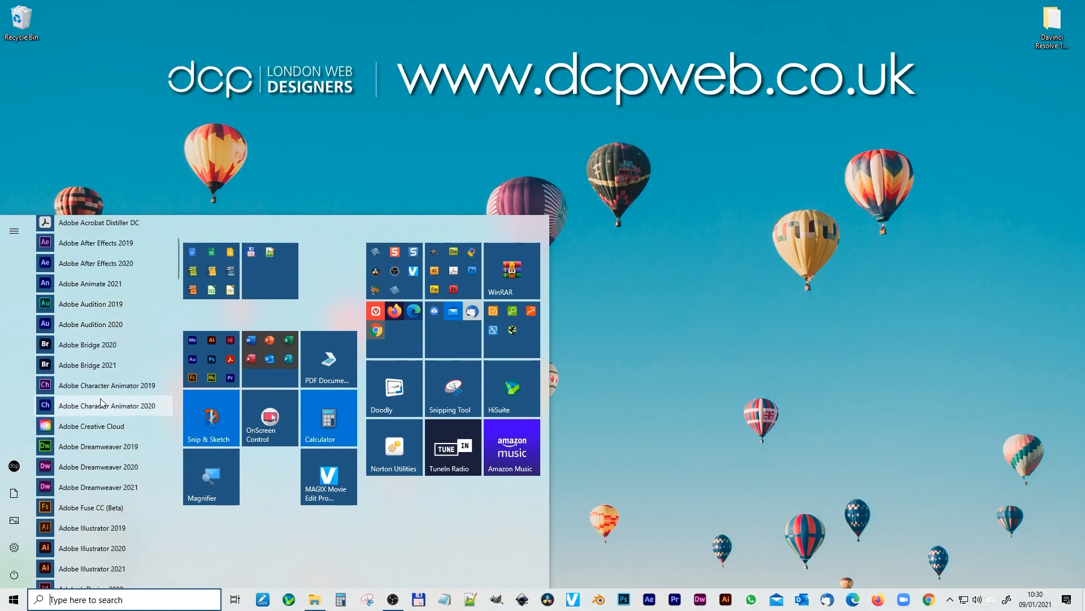
{"action": "scroll", "coordinate": [94, 413], "scroll_direction": "down", "scroll_amount": 6}
{"action": "scroll", "coordinate": [94, 412], "scroll_direction": "down", "scroll_amount": 7}
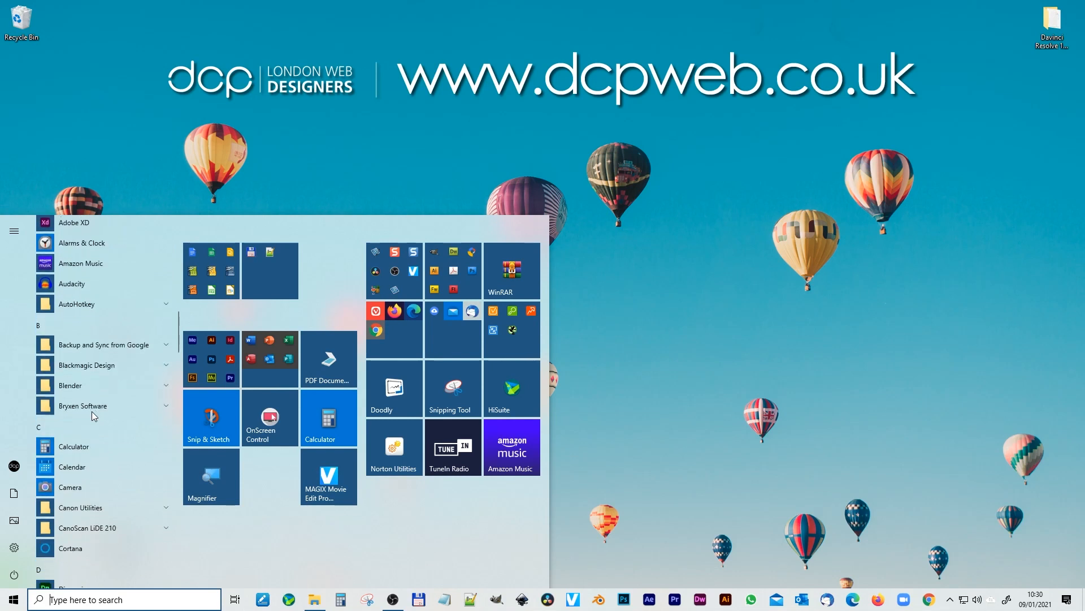
{"action": "left_click", "coordinate": [98, 367]}
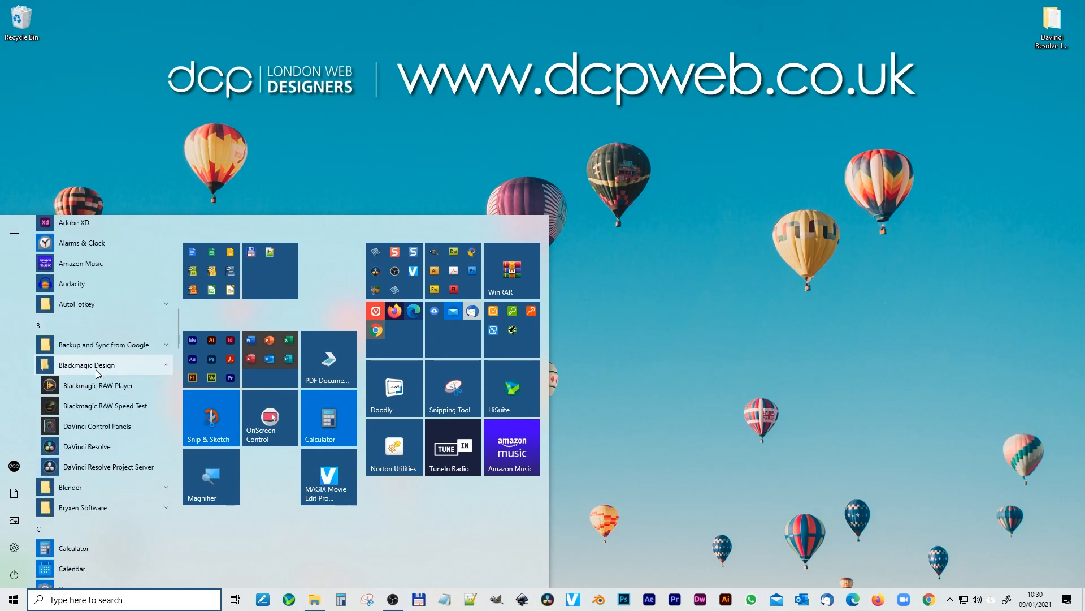
{"action": "left_click", "coordinate": [99, 450]}
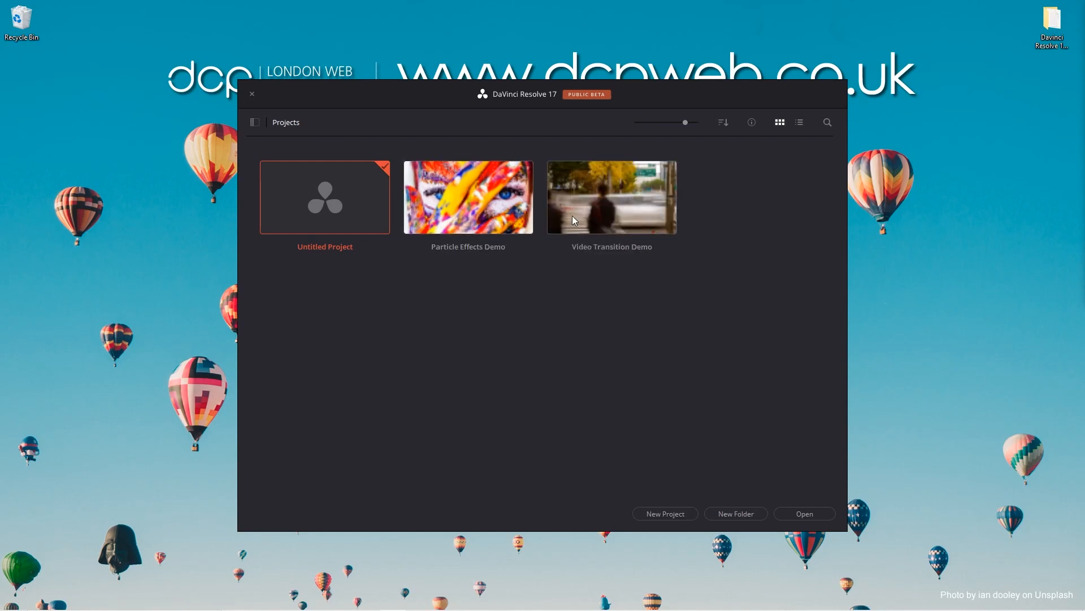
Create a new project named "Pizza Video"
{"action": "left_click", "coordinate": [672, 514]}
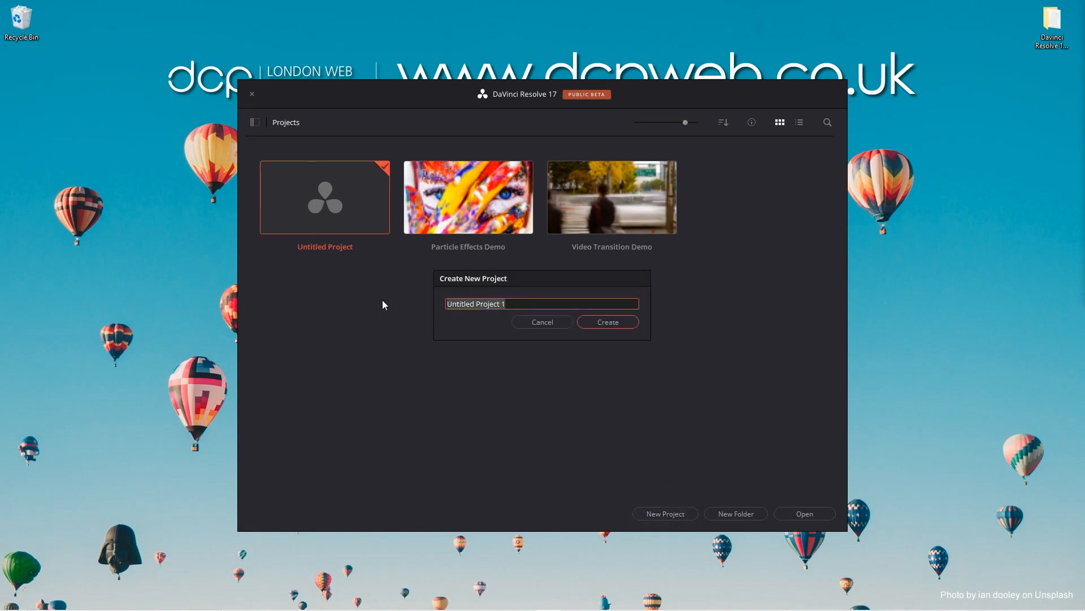
{"action": "type", "text": "Pizza Video"}
{"action": "left_click", "coordinate": [608, 321]}
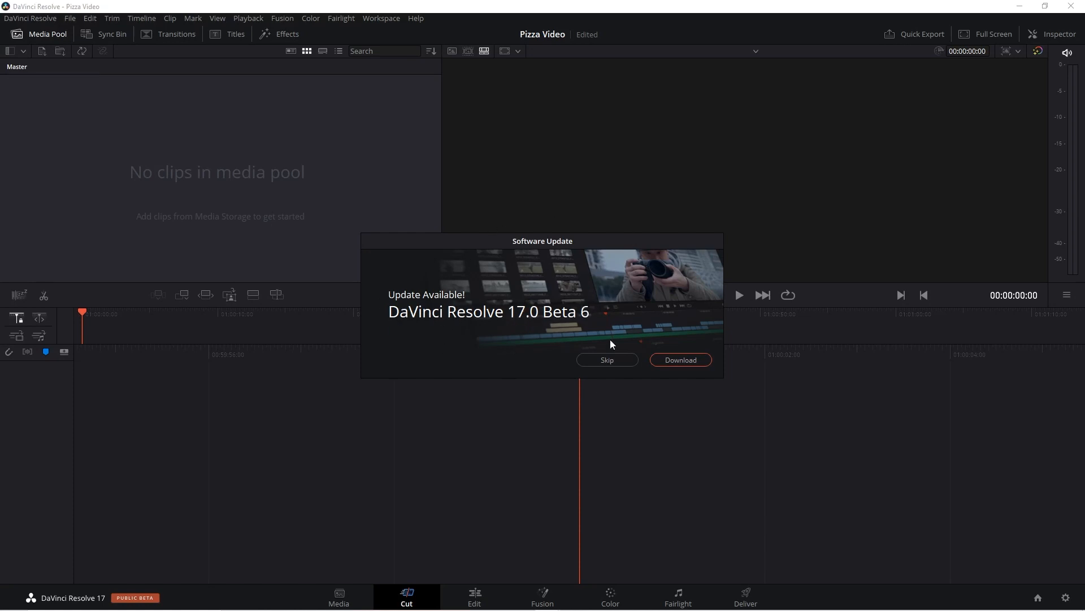
Choose to download the DaVinci Resolve 17.0 Beta 6 update and return to the project's Media page
{"action": "left_click", "coordinate": [694, 360]}
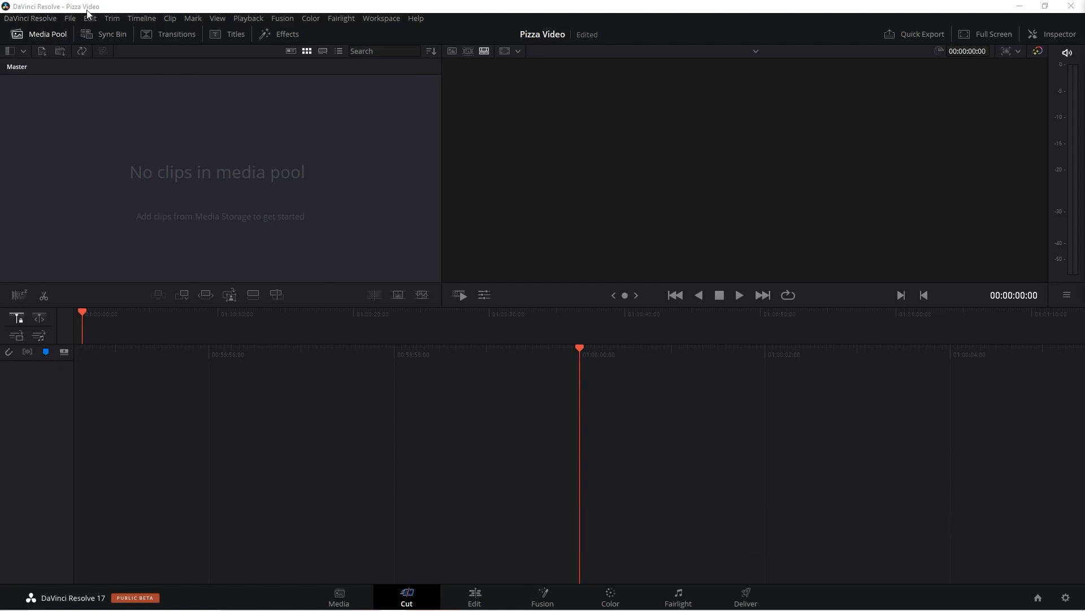
{"action": "left_click", "coordinate": [211, 7]}
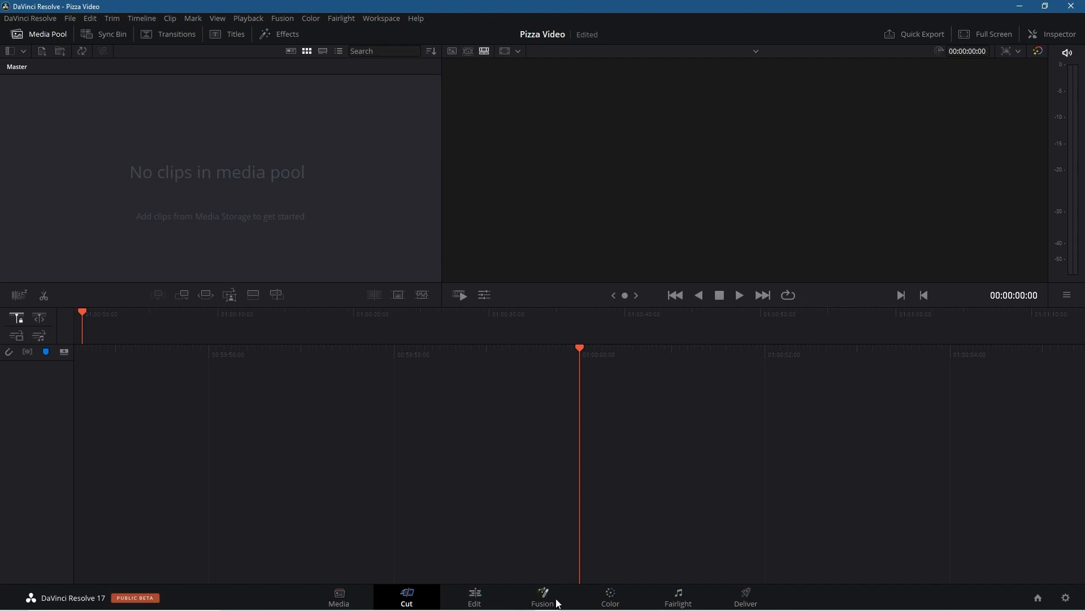
{"action": "left_click", "coordinate": [346, 598]}
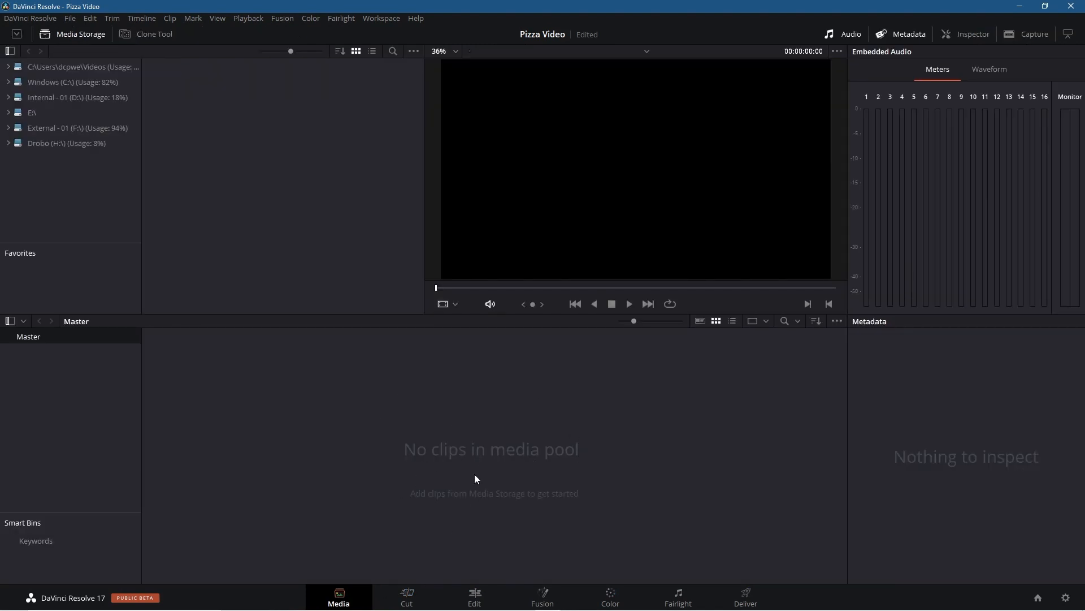
Shrink the DaVinci Resolve window and open the tutorial folder from the desktop beside it
{"action": "double_click", "coordinate": [937, 9]}
{"action": "left_click", "coordinate": [956, 188]}
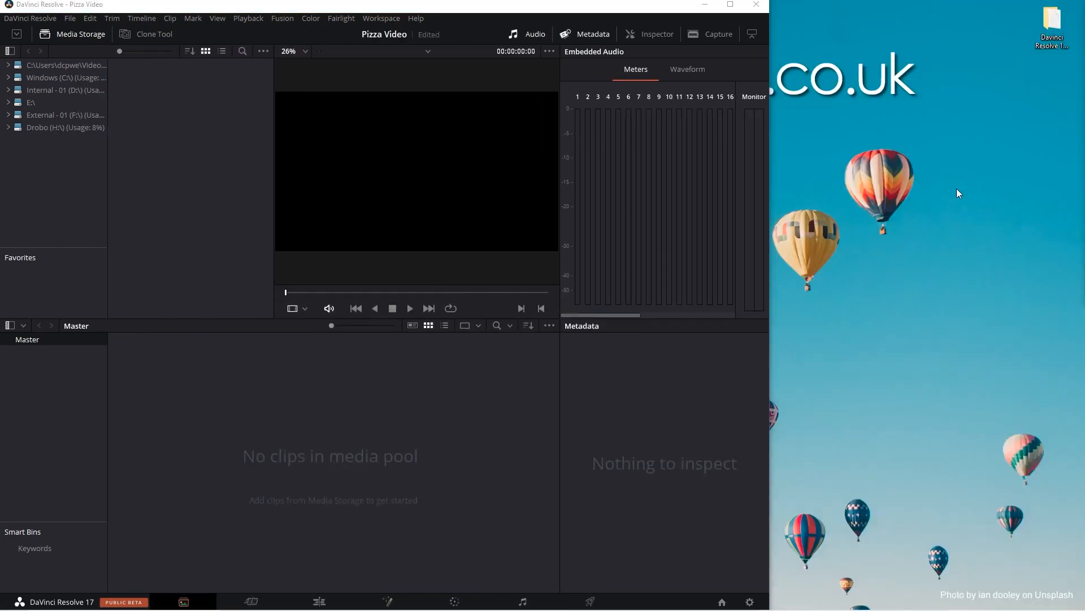
{"action": "double_click", "coordinate": [1069, 33]}
{"action": "key", "text": "super+Right"}
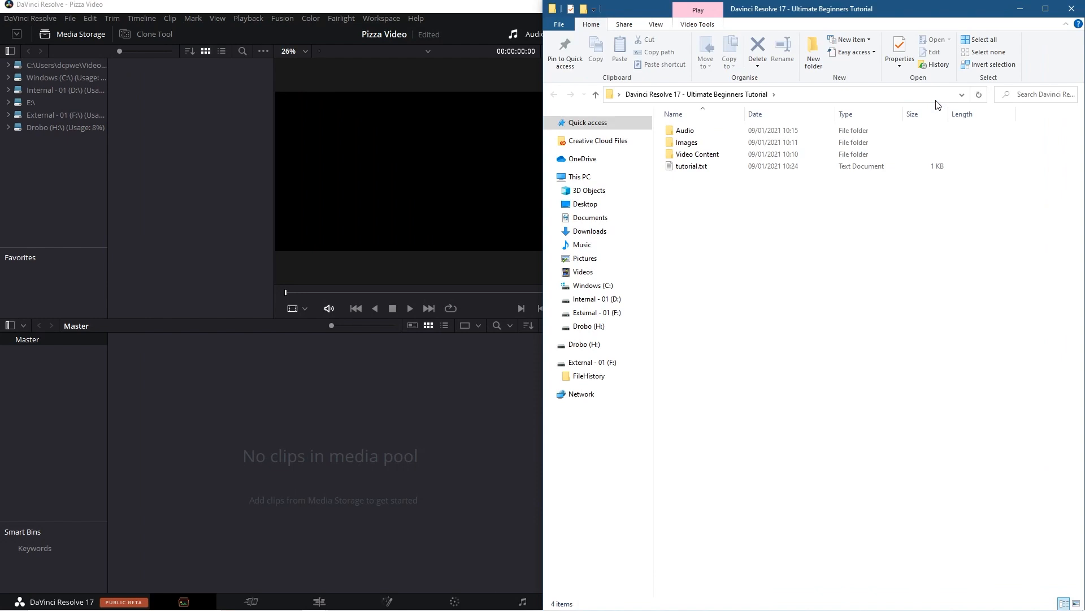
Import all seven clips, 01.mp4 to 07.mp4, from the Video Content folder into the Master bin
{"action": "left_click", "coordinate": [700, 208]}
{"action": "left_click", "coordinate": [695, 157]}
{"action": "double_click", "coordinate": [695, 160]}
{"action": "left_click_drag", "start_coordinate": [1042, 199], "coordinate": [676, 124]}
{"action": "left_click_drag", "start_coordinate": [456, 402], "coordinate": [352, 442]}
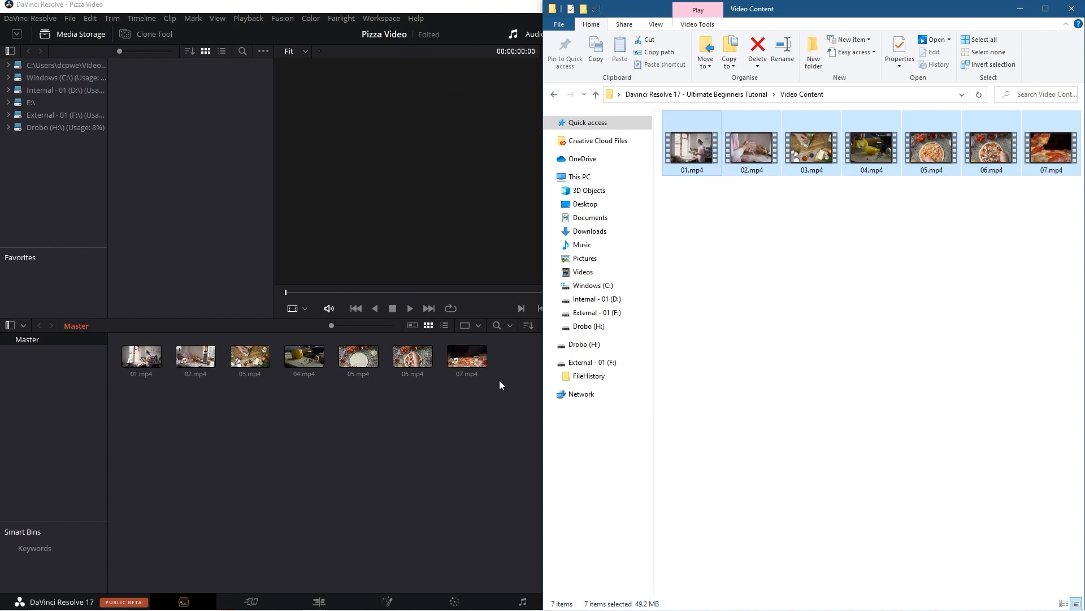
Import 01.jpg, 02.jpg and 03.png from the Images folder into the Master bin
{"action": "left_click", "coordinate": [817, 249]}
{"action": "left_click", "coordinate": [554, 94]}
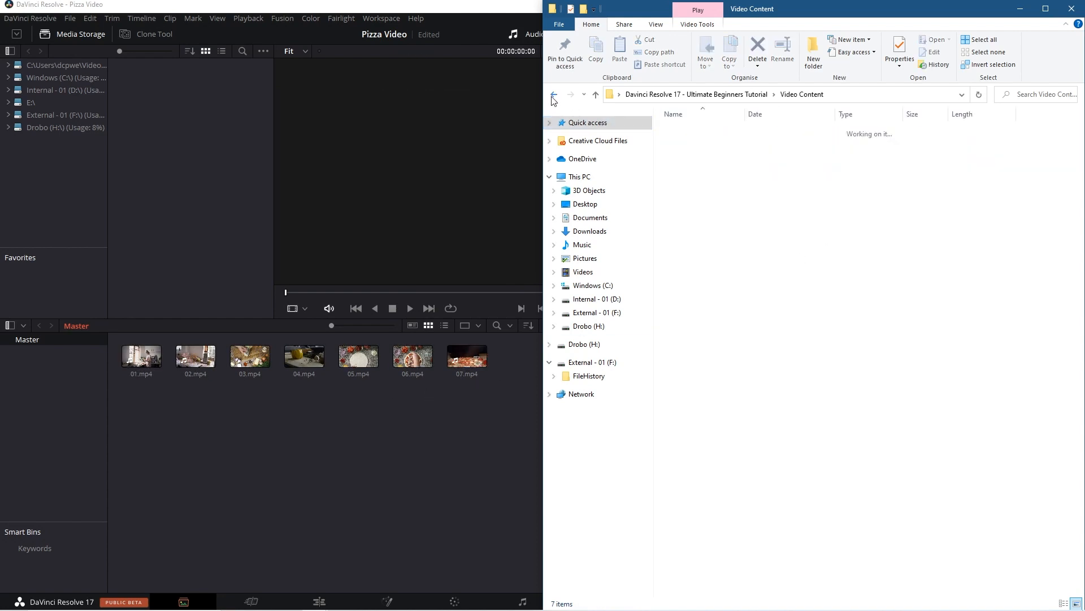
{"action": "double_click", "coordinate": [696, 147]}
{"action": "left_click_drag", "start_coordinate": [843, 216], "coordinate": [395, 449]}
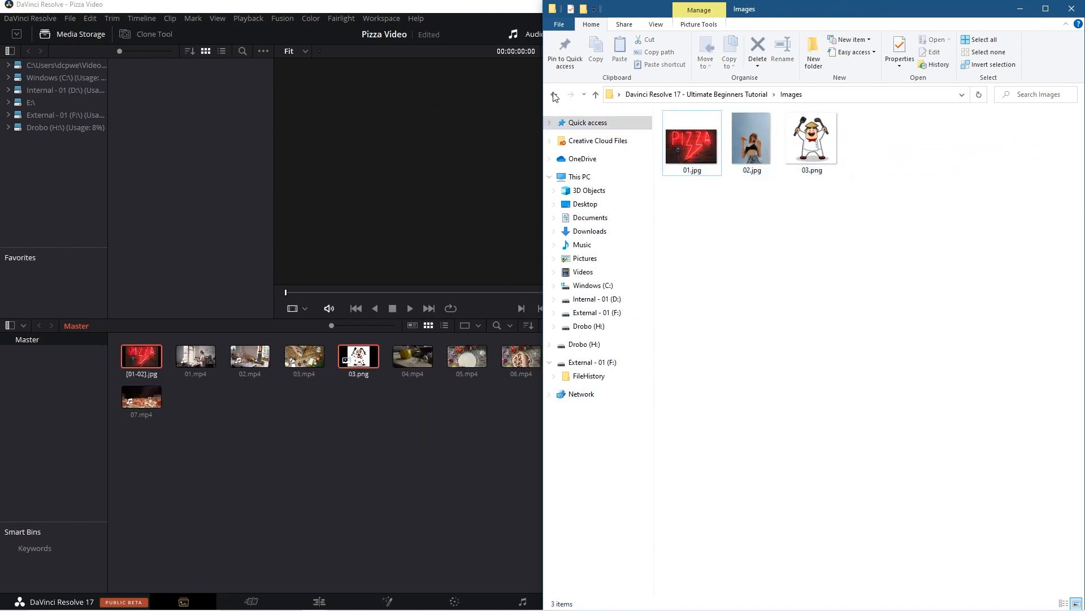
Import the Seaside Piazza MP3 from the Audio folder, close File Explorer and maximise DaVinci Resolve
{"action": "left_click", "coordinate": [554, 95]}
{"action": "double_click", "coordinate": [686, 131]}
{"action": "left_click_drag", "start_coordinate": [843, 220], "coordinate": [394, 445]}
{"action": "left_click", "coordinate": [780, 380]}
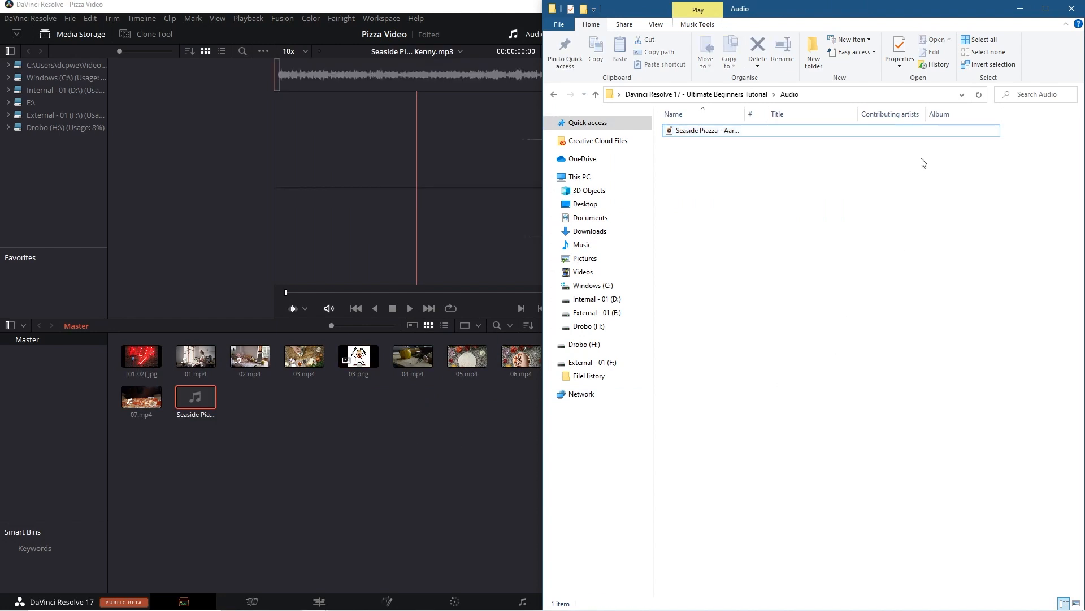
{"action": "left_click", "coordinate": [1074, 9]}
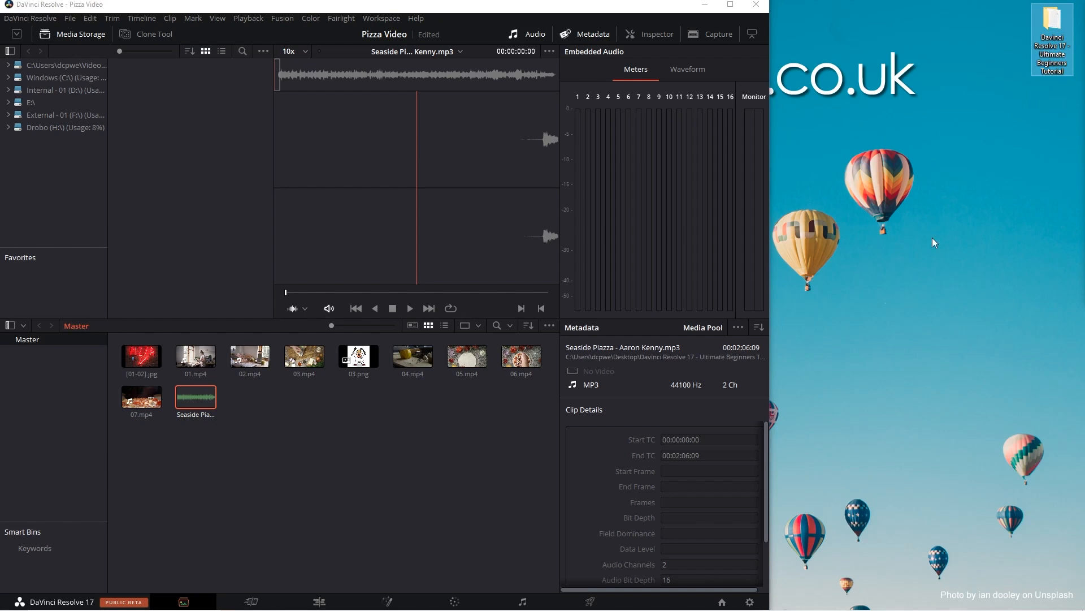
{"action": "left_click", "coordinate": [731, 4]}
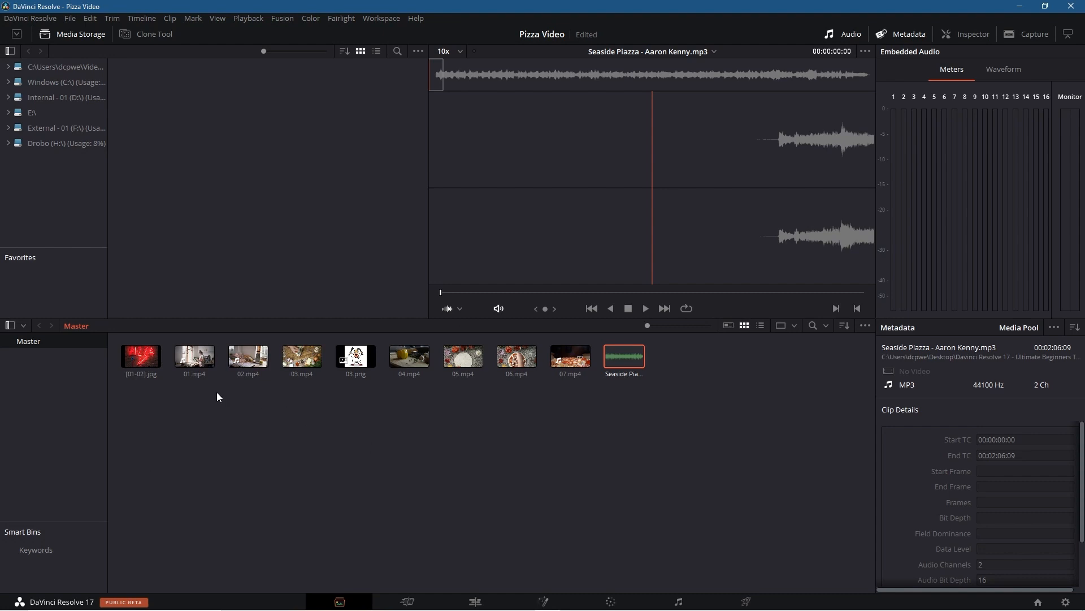
Preview the pizza neon sign image and play and scrub through 01.mp4 in the source viewer
{"action": "left_click", "coordinate": [150, 365]}
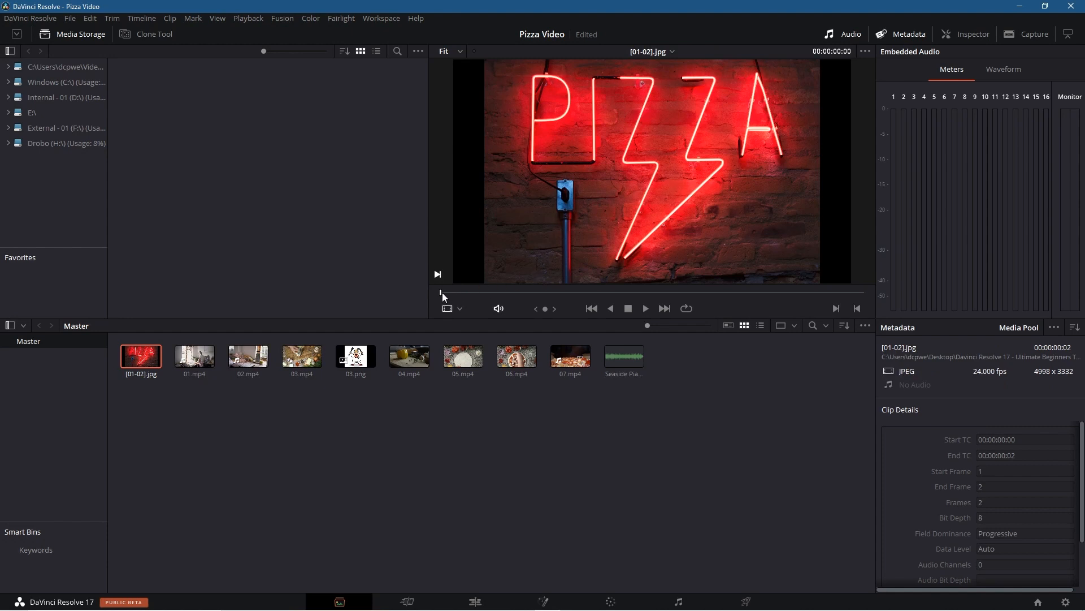
{"action": "left_click", "coordinate": [195, 356]}
{"action": "left_click_drag", "start_coordinate": [734, 292], "coordinate": [562, 293]}
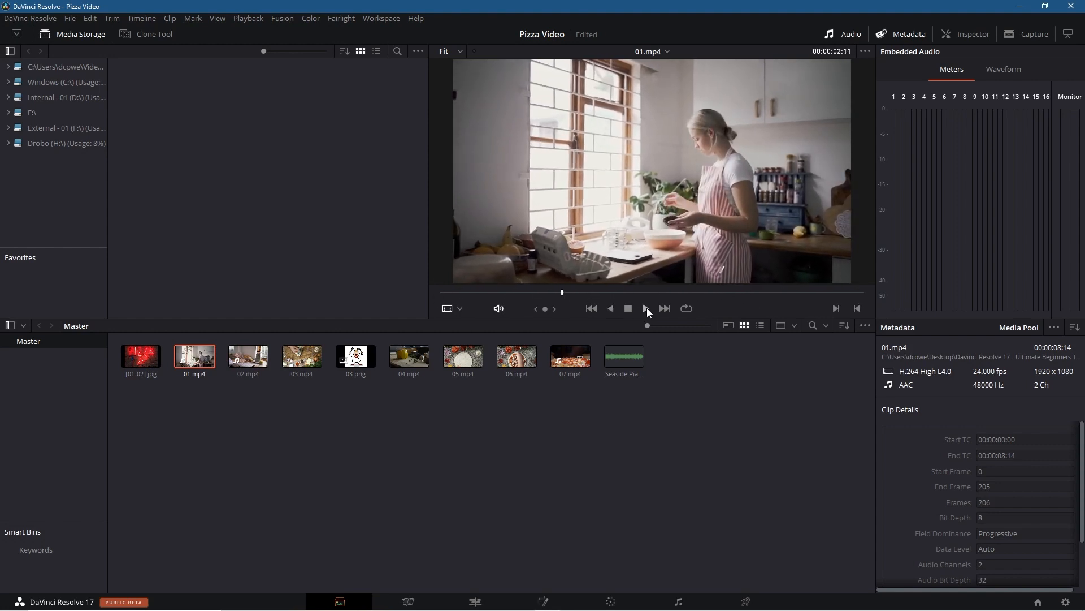
{"action": "left_click", "coordinate": [646, 308]}
{"action": "left_click", "coordinate": [628, 308]}
{"action": "left_click_drag", "start_coordinate": [618, 292], "coordinate": [542, 309]}
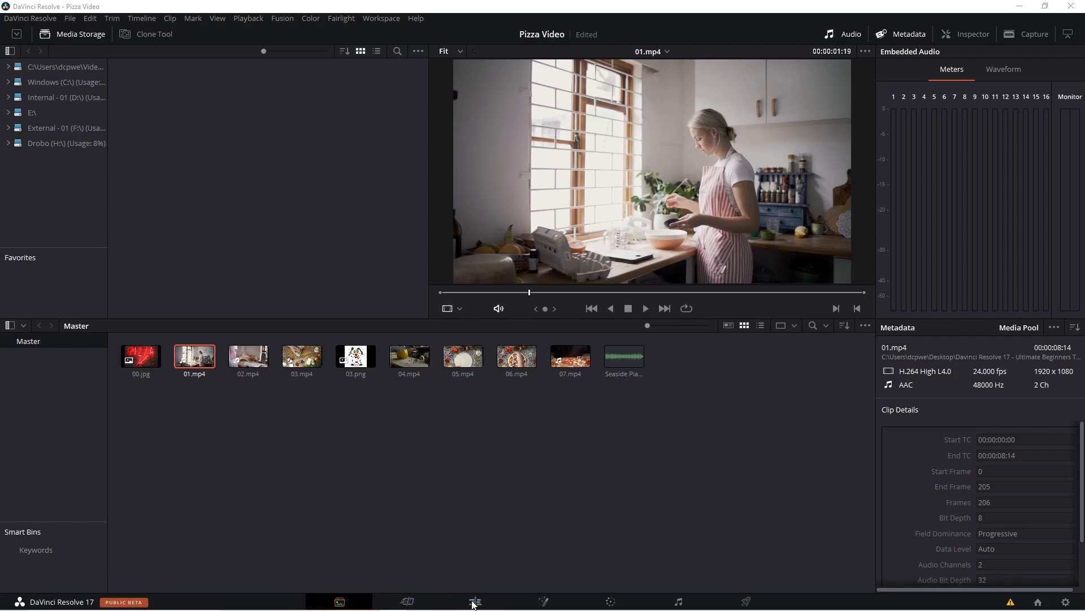
On the Cut page, set the out point of 01.mp4 at 00:00:05:00 and place the clip on the empty timeline
{"action": "left_click", "coordinate": [407, 603]}
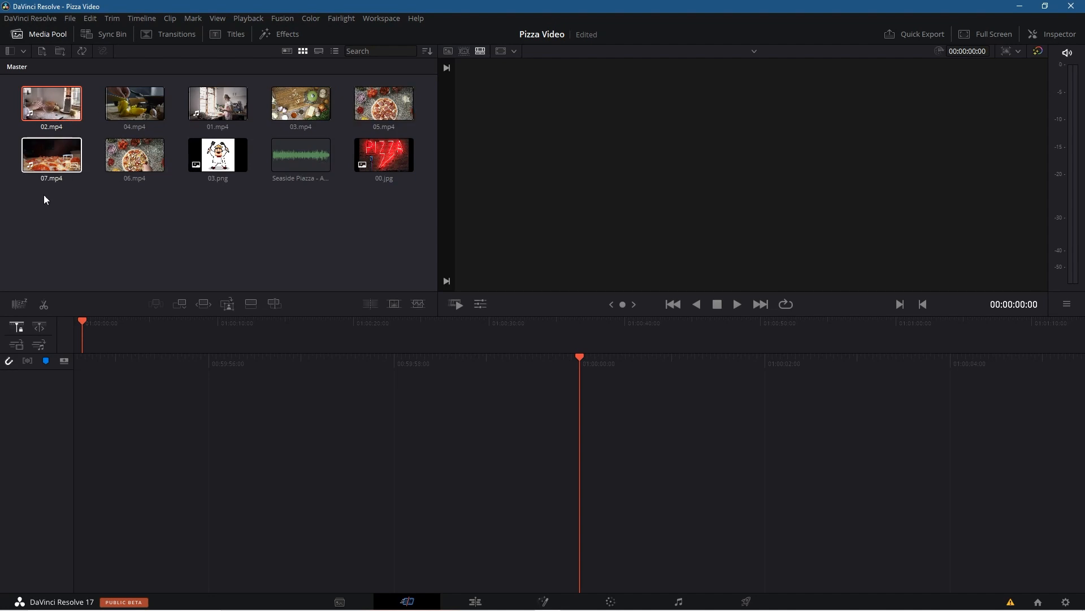
{"action": "left_click", "coordinate": [226, 107]}
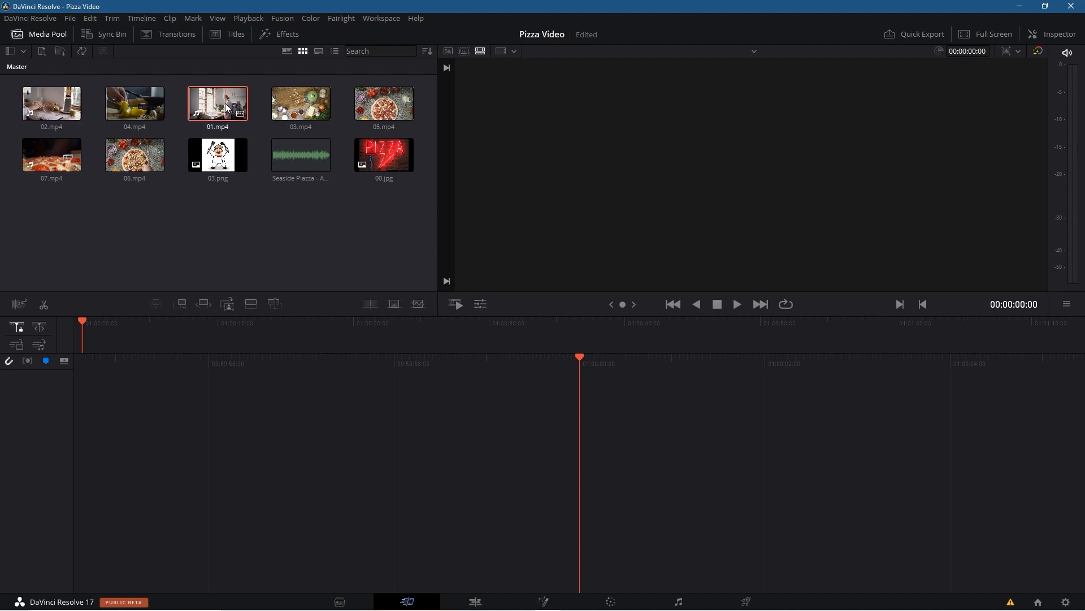
{"action": "left_click", "coordinate": [573, 274]}
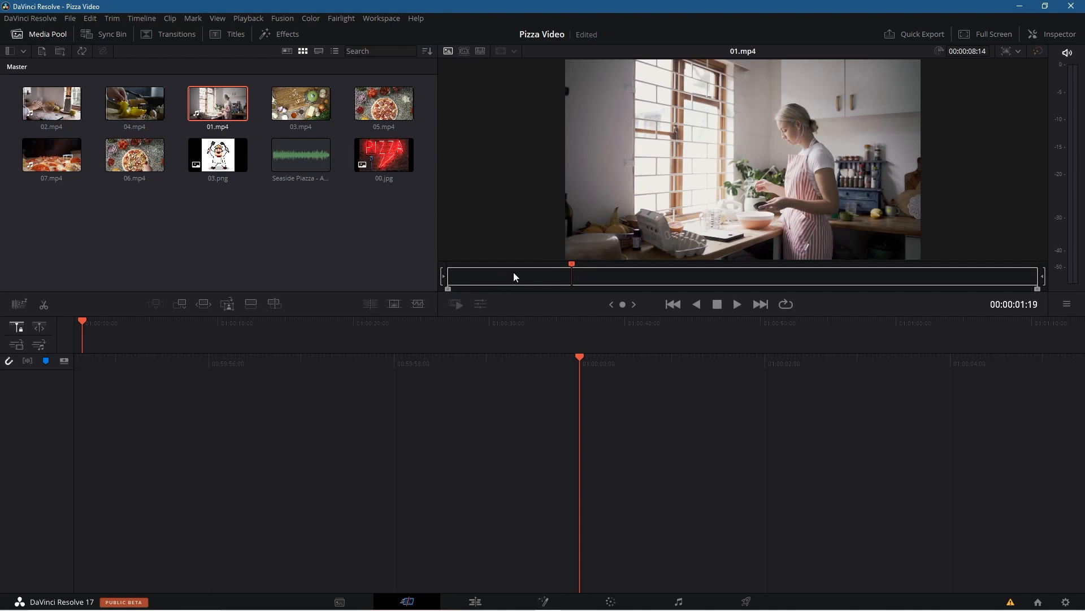
{"action": "left_click_drag", "start_coordinate": [571, 264], "coordinate": [772, 299]}
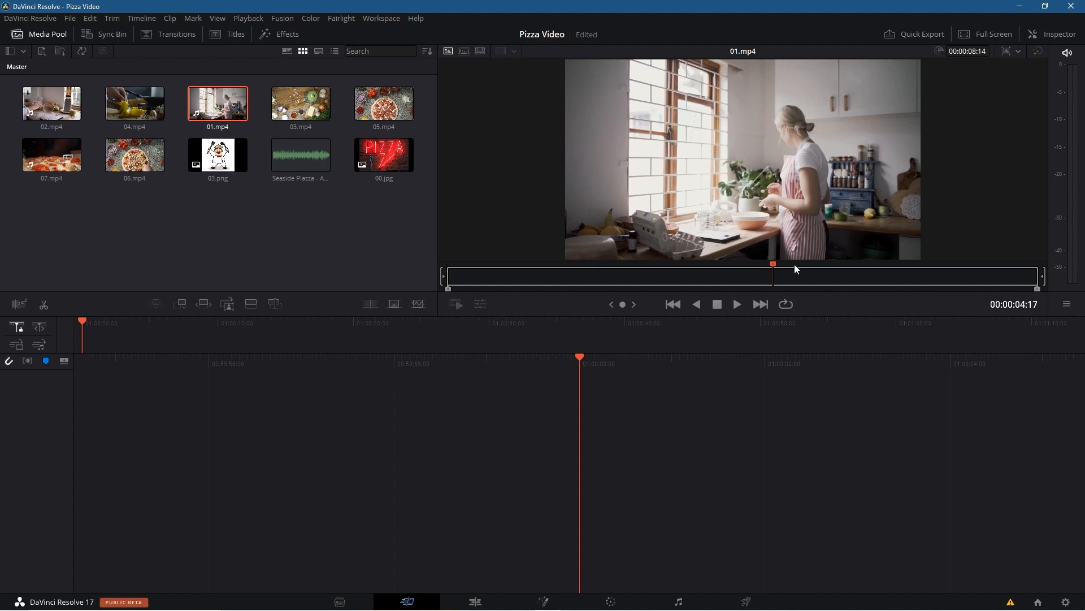
{"action": "left_click_drag", "start_coordinate": [773, 264], "coordinate": [794, 269]}
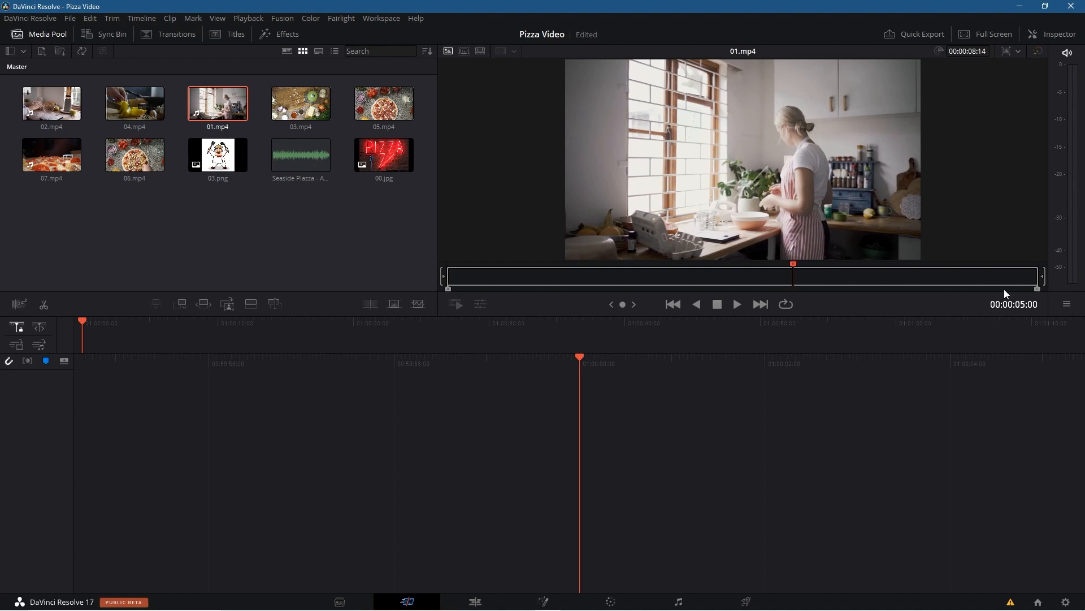
{"action": "left_click_drag", "start_coordinate": [1040, 288], "coordinate": [795, 293]}
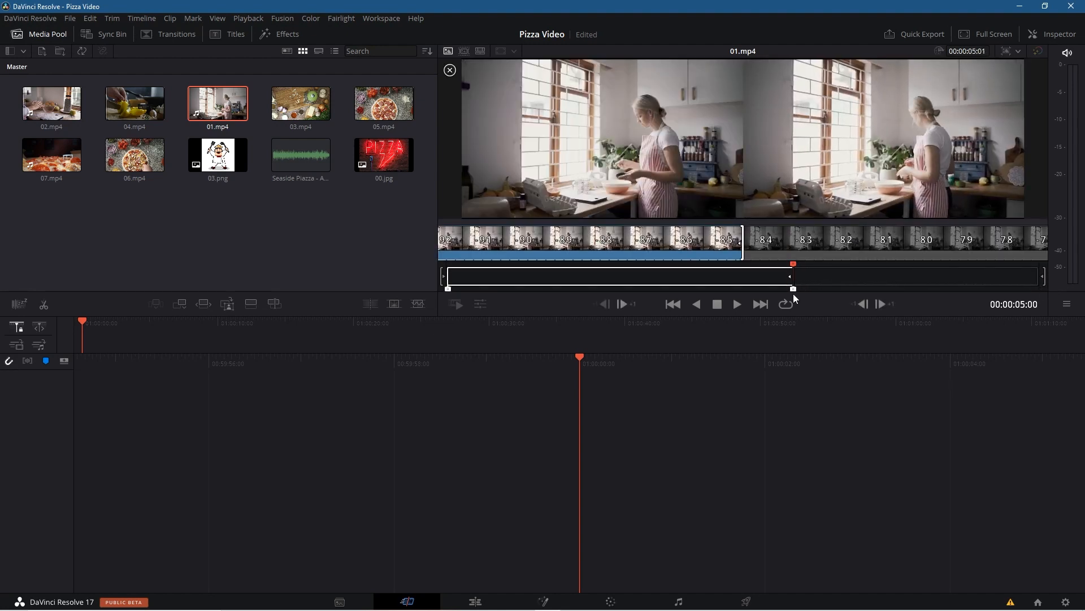
{"action": "left_click", "coordinate": [685, 279]}
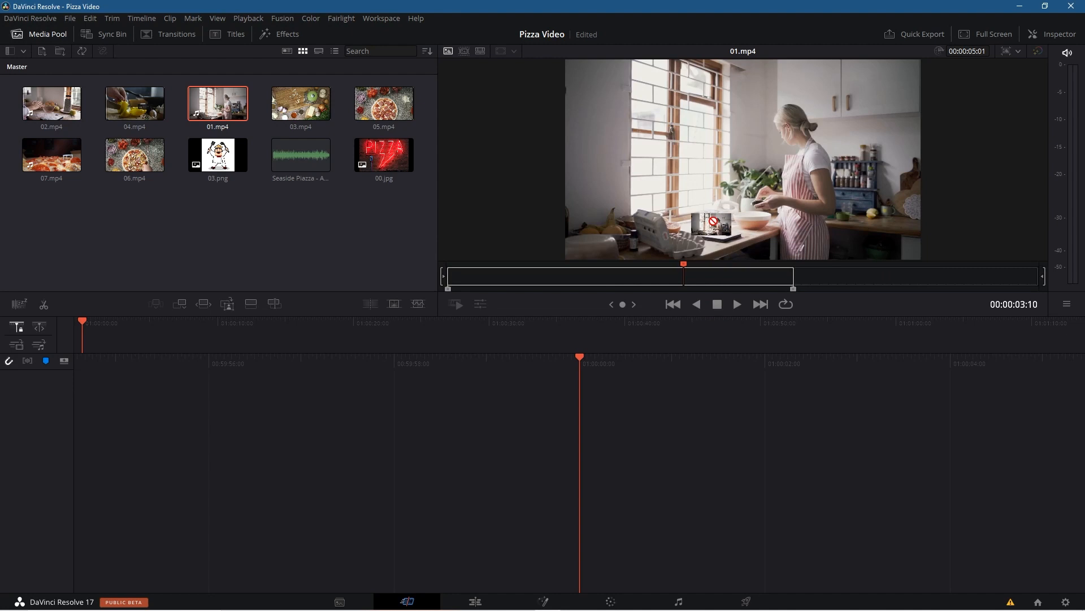
{"action": "left_click_drag", "start_coordinate": [692, 224], "coordinate": [619, 469]}
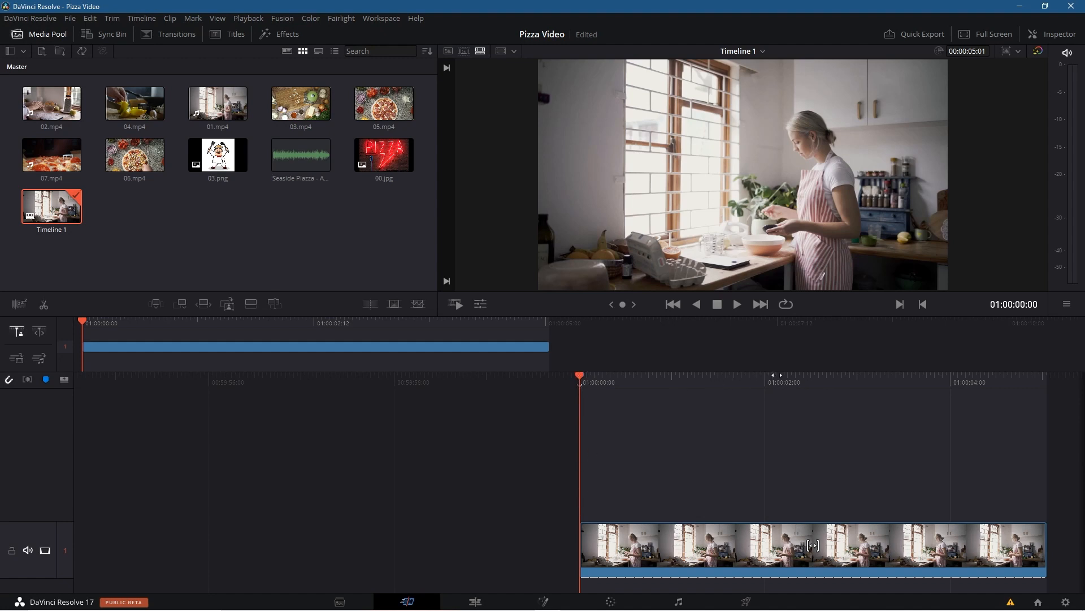
Play and scrub the 01.mp4 clip on the timeline from its start to near its end
{"action": "key", "text": "space"}
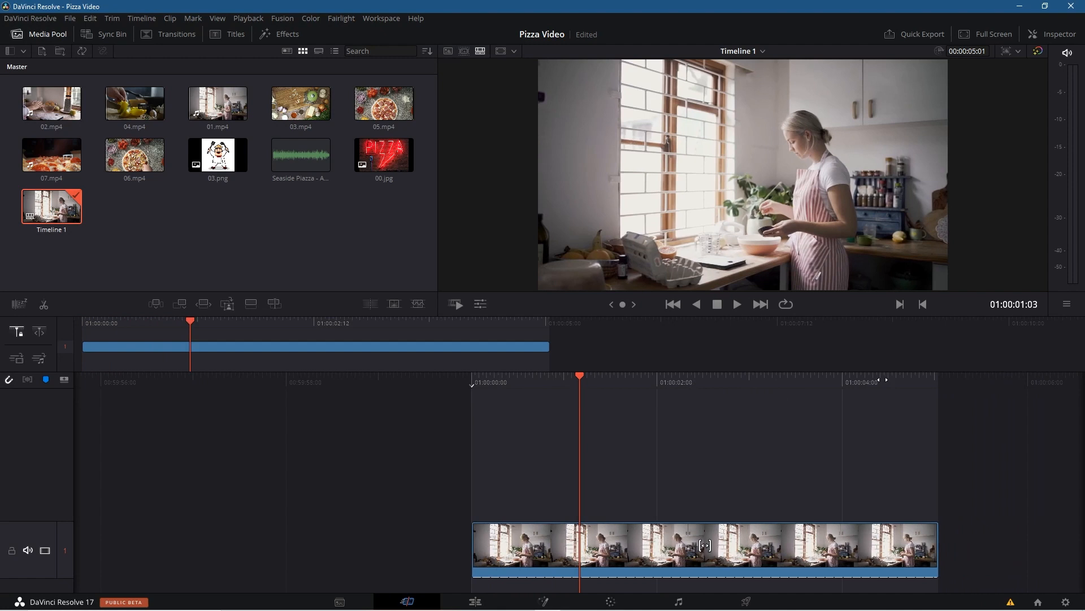
{"action": "key", "text": "Home"}
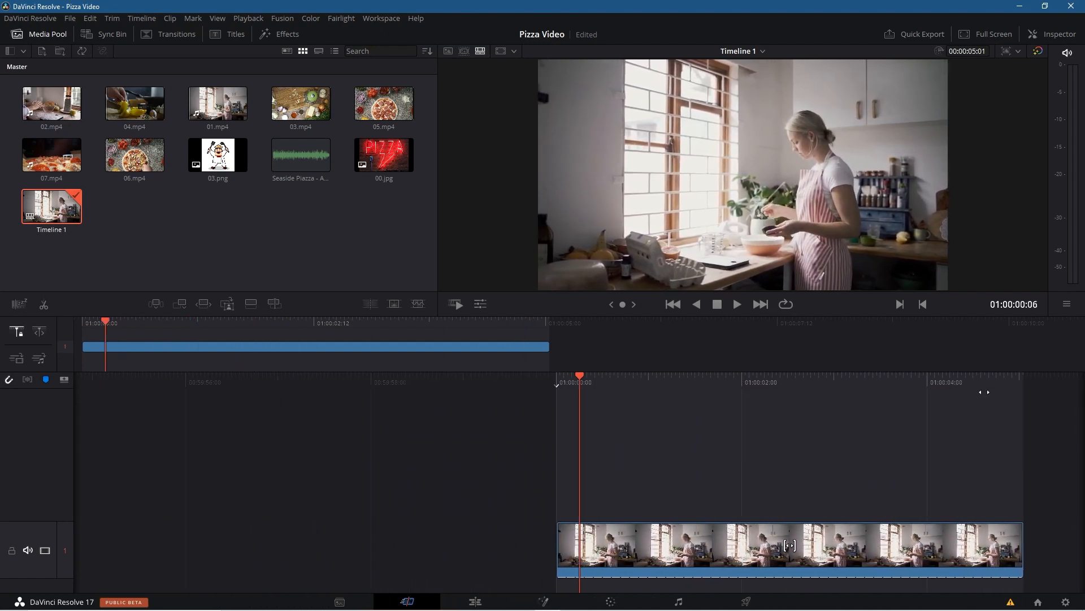
{"action": "left_click_drag", "start_coordinate": [1003, 392], "coordinate": [959, 395]}
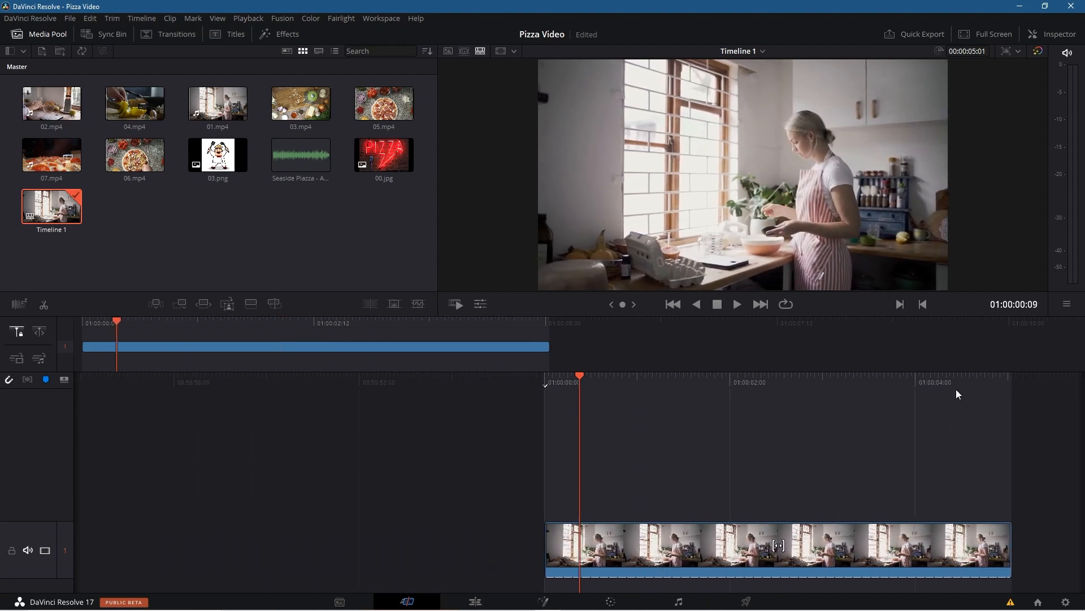
{"action": "left_click_drag", "start_coordinate": [886, 375], "coordinate": [857, 316]}
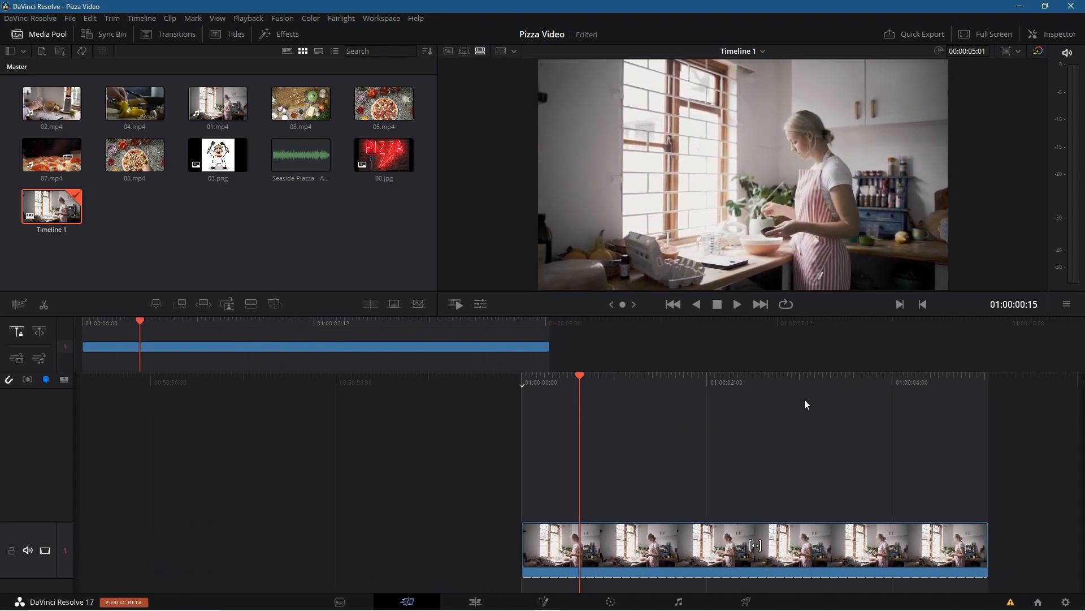
{"action": "left_click_drag", "start_coordinate": [831, 376], "coordinate": [432, 384]}
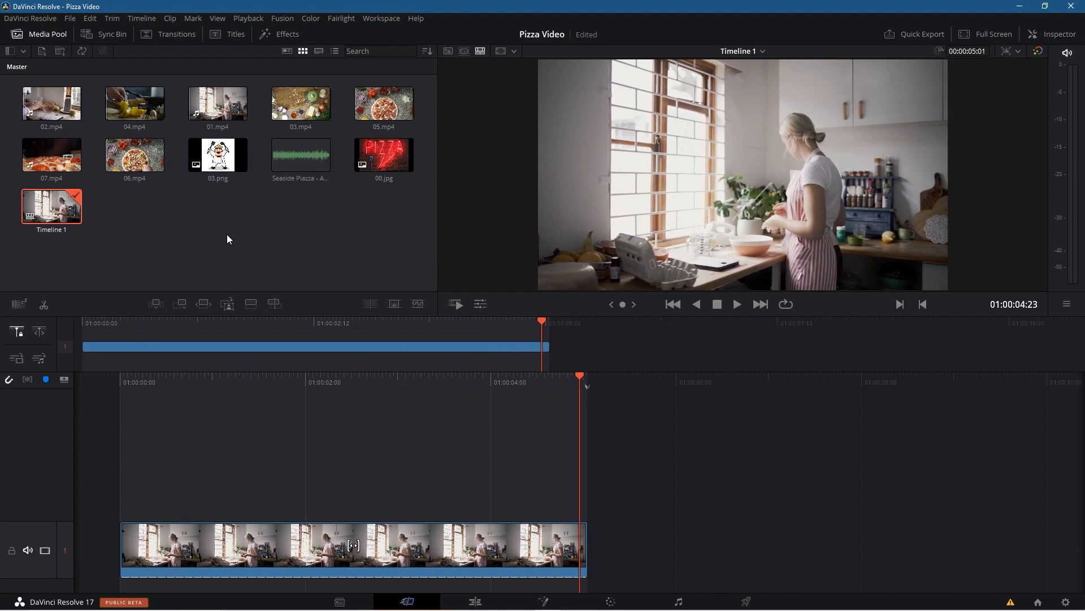
Trim 02.mp4 to run from 00:00:01:00 to 00:00:06:20 and add it to the timeline directly after 01.mp4
{"action": "left_click", "coordinate": [49, 109]}
{"action": "left_click_drag", "start_coordinate": [710, 268], "coordinate": [494, 281]}
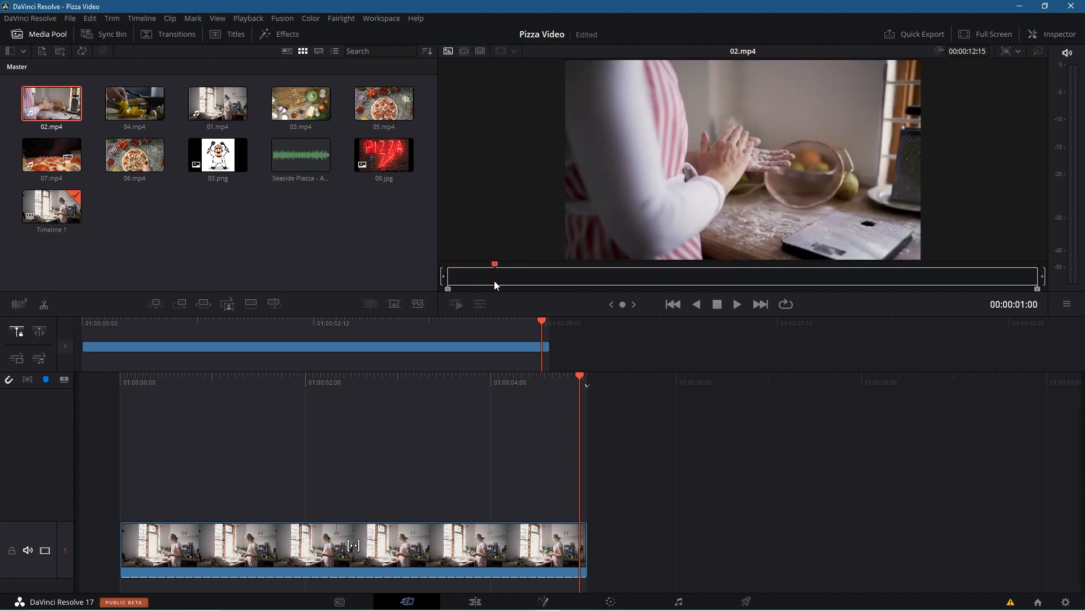
{"action": "left_click_drag", "start_coordinate": [446, 285], "coordinate": [768, 272]}
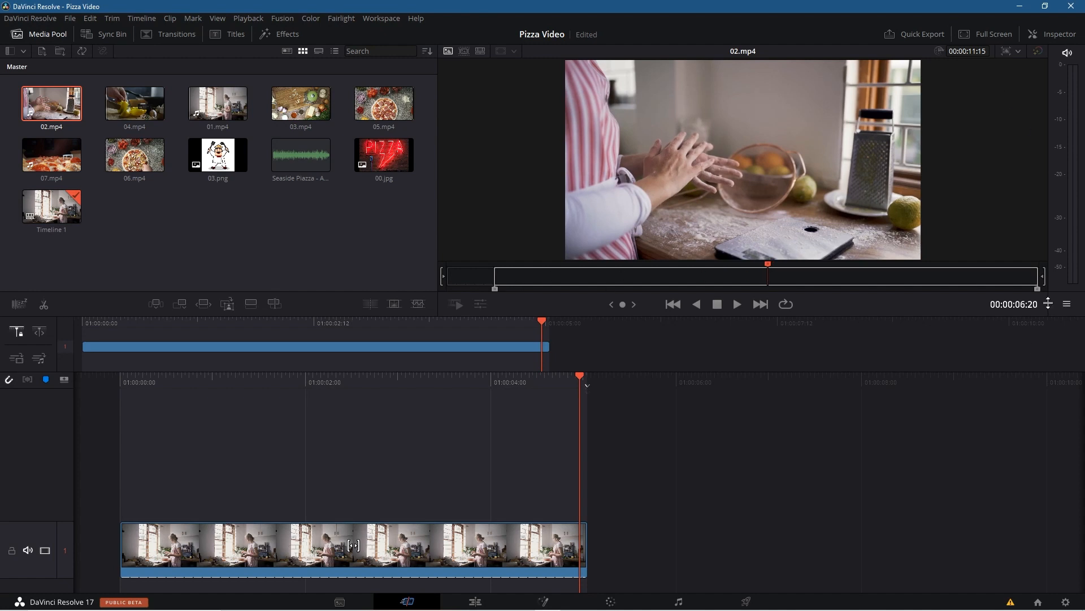
{"action": "left_click_drag", "start_coordinate": [1036, 291], "coordinate": [767, 290]}
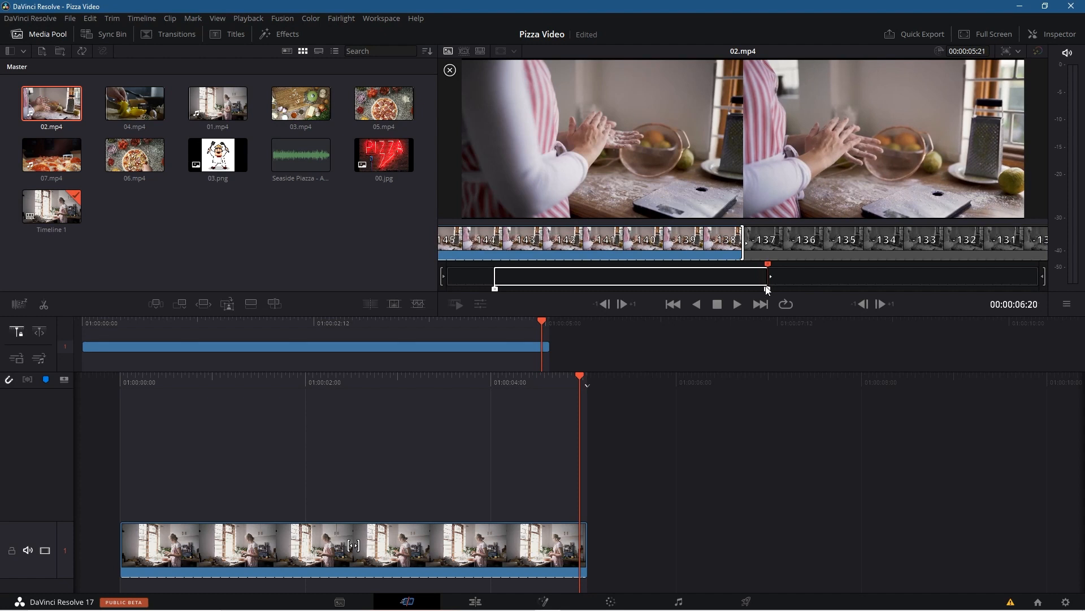
{"action": "left_click", "coordinate": [591, 281]}
{"action": "key", "text": "space"}
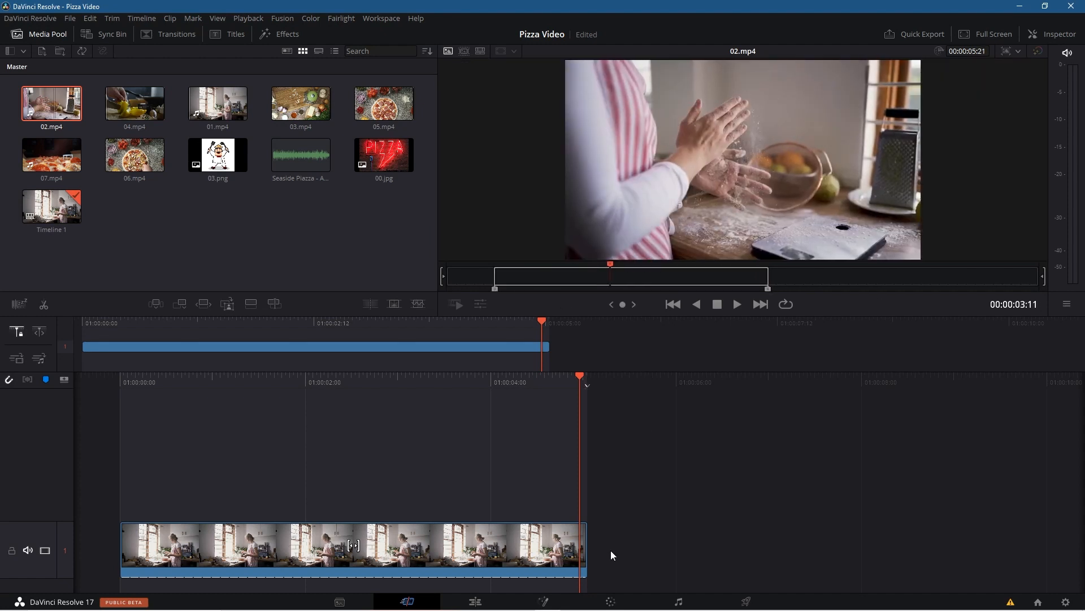
{"action": "left_click_drag", "start_coordinate": [674, 164], "coordinate": [623, 522]}
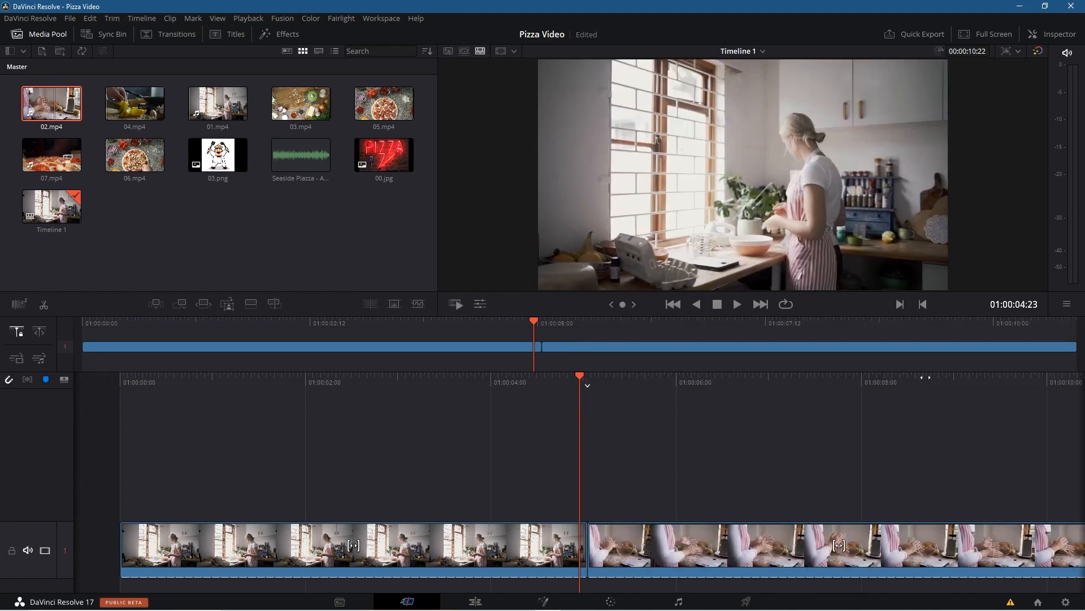
{"action": "key", "text": "space"}
{"action": "left_click_drag", "start_coordinate": [759, 405], "coordinate": [386, 445]}
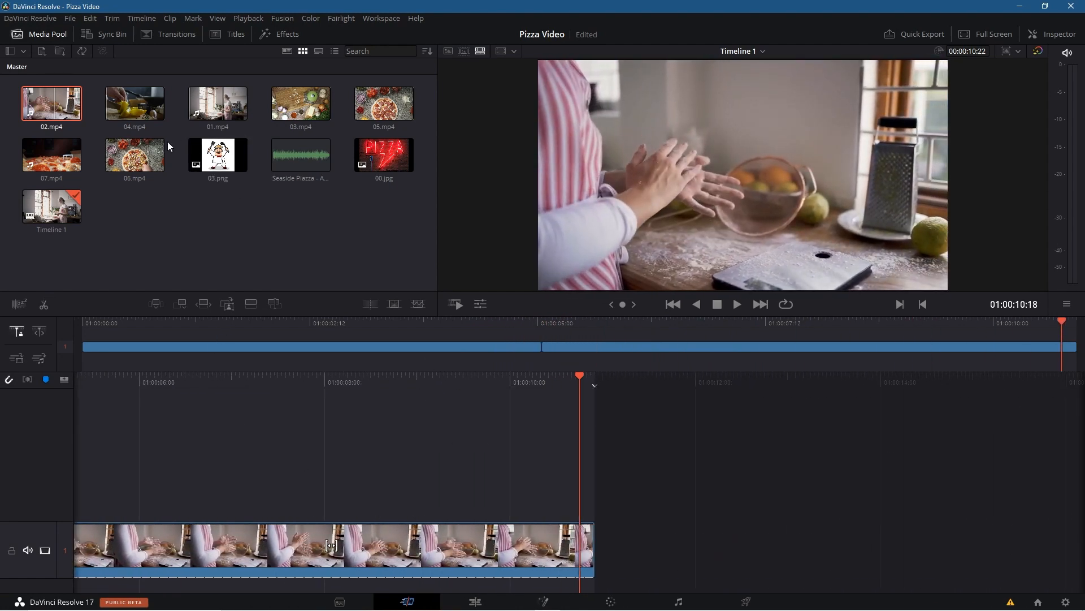
Set the out point of 04.mp4 at 00:00:19:24 and add the clip to the timeline directly after 02.mp4
{"action": "left_click", "coordinate": [139, 107]}
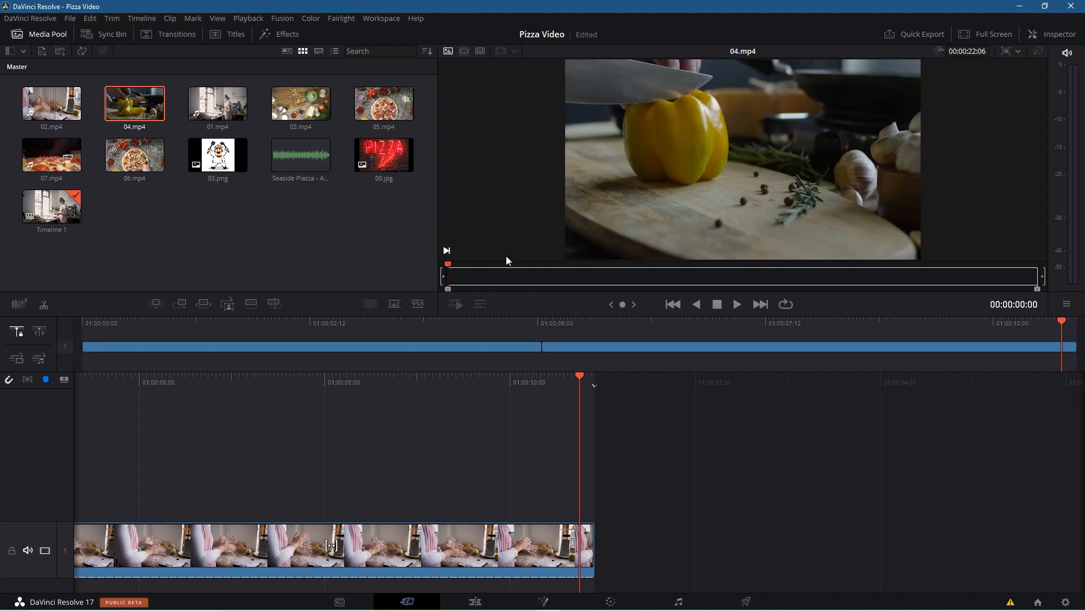
{"action": "left_click_drag", "start_coordinate": [452, 265], "coordinate": [989, 307]}
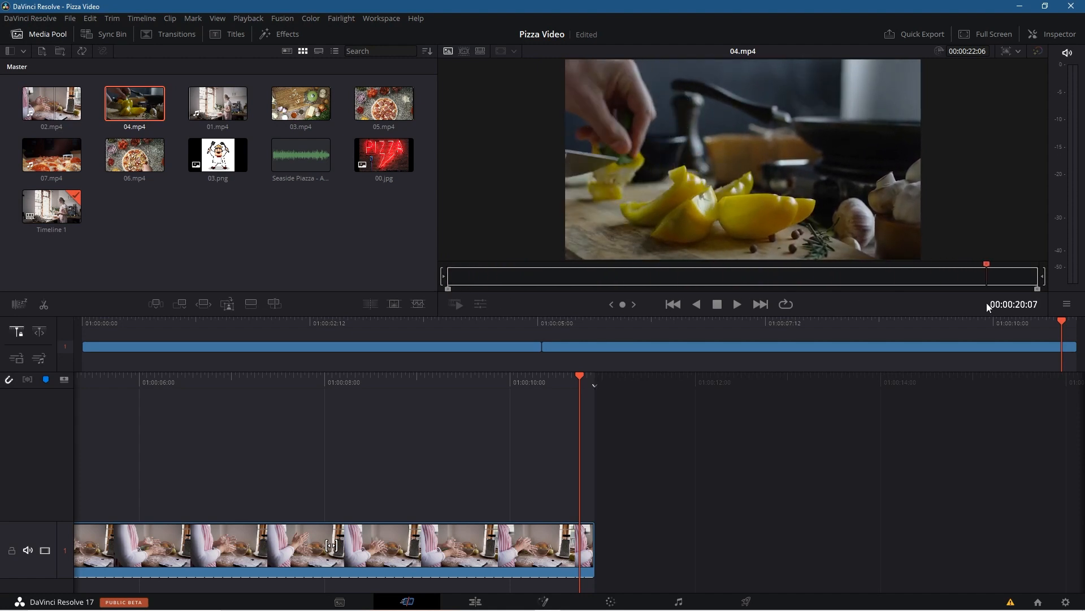
{"action": "mouse_move", "coordinate": [987, 303]}
{"action": "left_mouse_down"}
{"action": "mouse_move", "coordinate": [964, 298]}
{"action": "mouse_move", "coordinate": [978, 302]}
{"action": "left_mouse_up"}
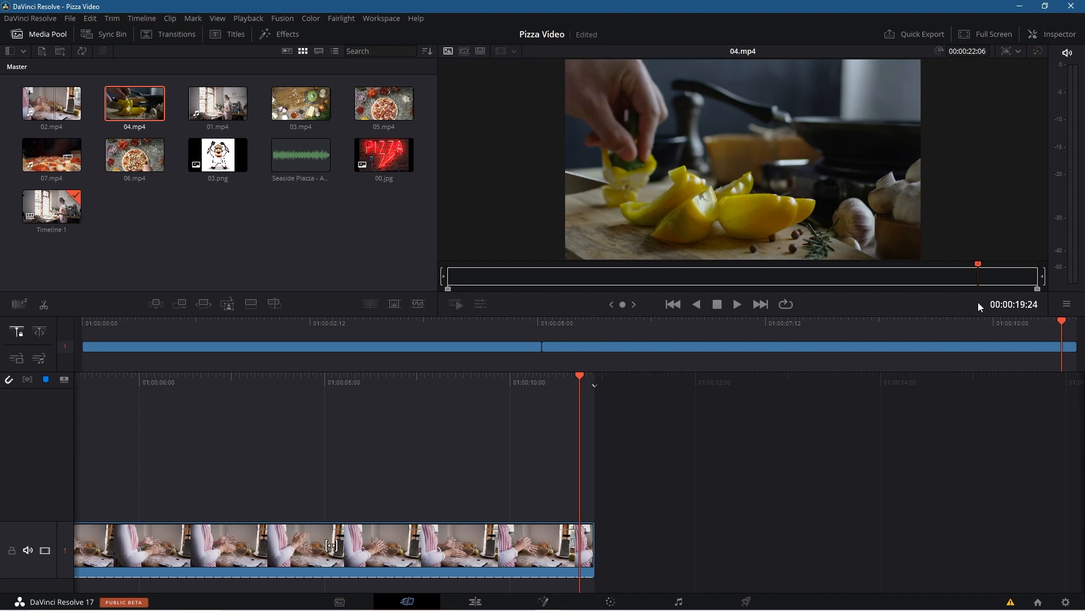
{"action": "left_click_drag", "start_coordinate": [1038, 290], "coordinate": [979, 294]}
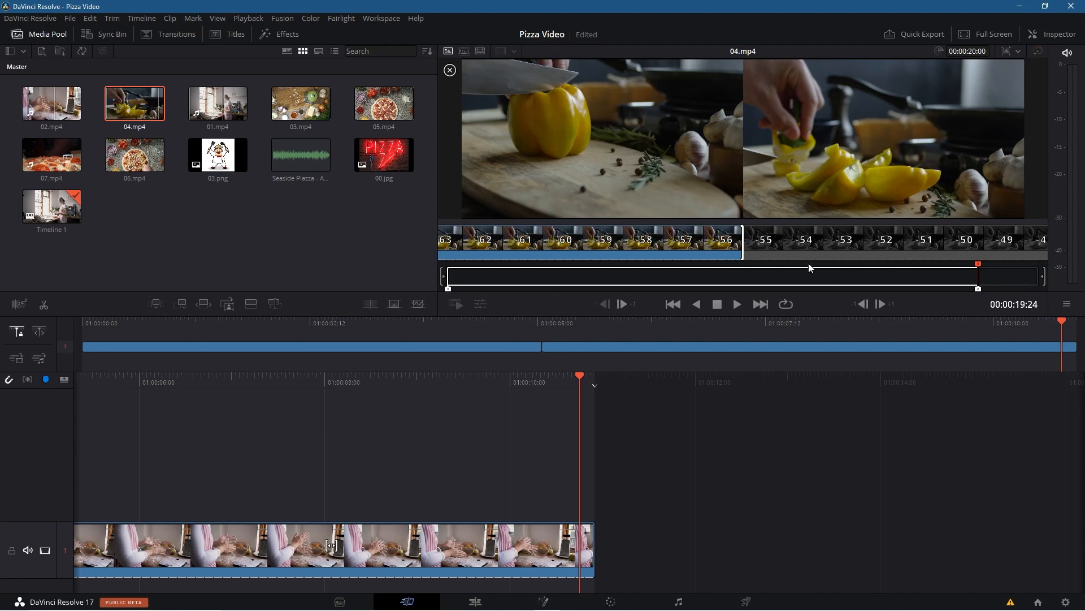
{"action": "left_click", "coordinate": [756, 277]}
{"action": "left_click_drag", "start_coordinate": [717, 137], "coordinate": [643, 531]}
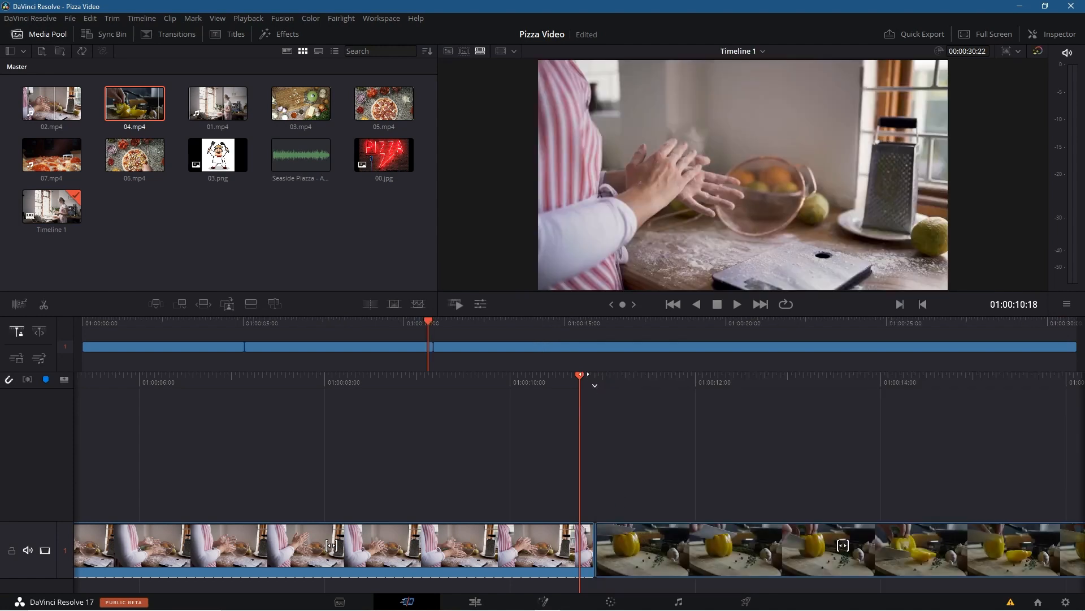
{"action": "left_click_drag", "start_coordinate": [955, 376], "coordinate": [93, 380]}
{"action": "left_click_drag", "start_coordinate": [947, 378], "coordinate": [164, 380]}
{"action": "left_click_drag", "start_coordinate": [729, 383], "coordinate": [525, 389]}
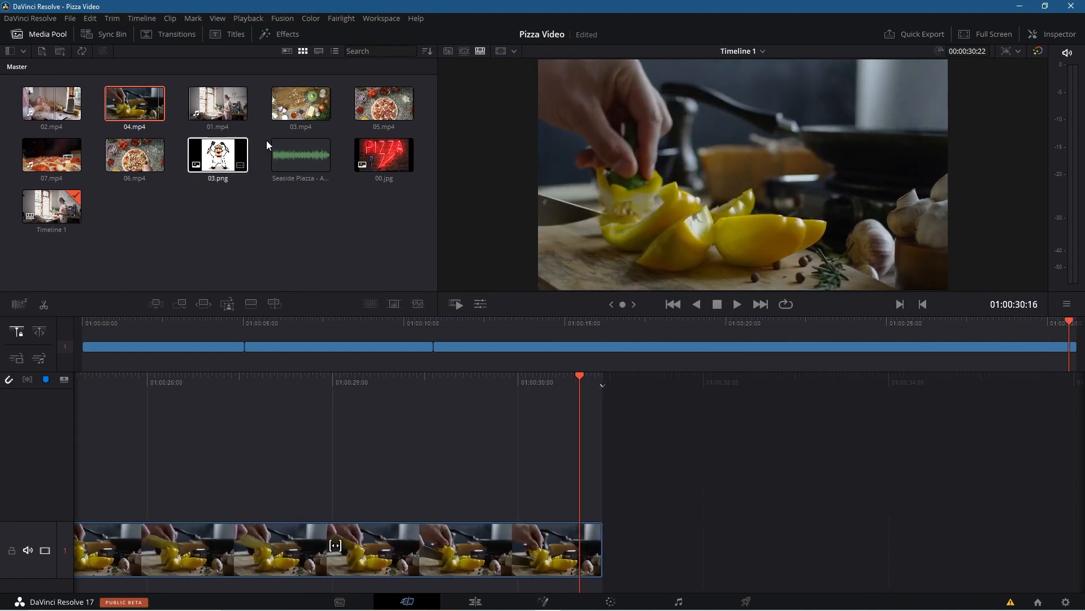
Set the out point of 03.mp4 at 00:00:13:10 and add the clip to the timeline directly after 04.mp4
{"action": "left_click", "coordinate": [292, 113]}
{"action": "key", "text": "End"}
{"action": "left_click_drag", "start_coordinate": [883, 279], "coordinate": [965, 277]}
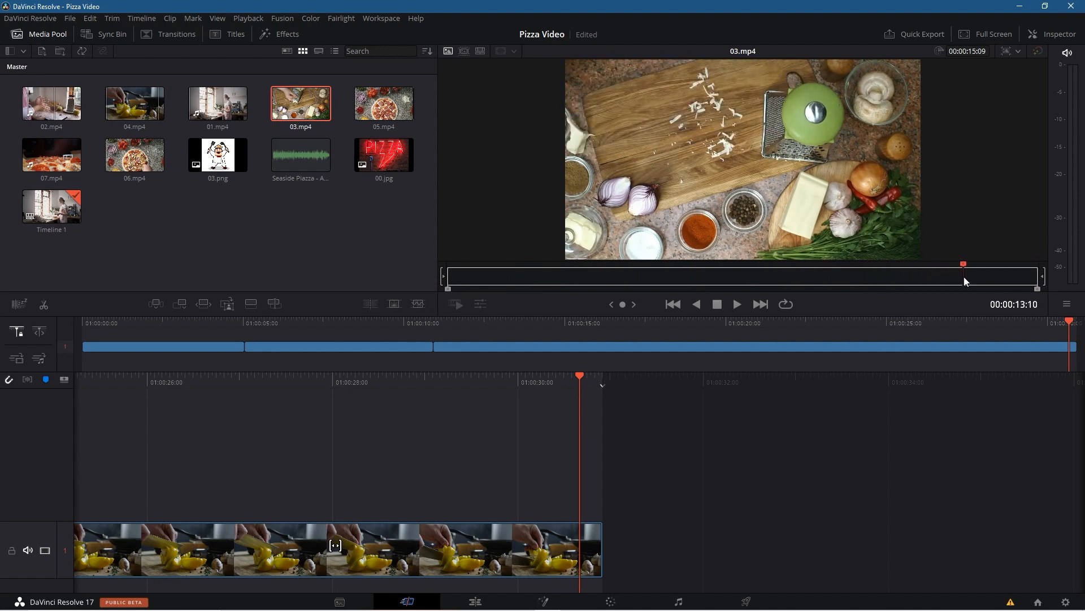
{"action": "left_click_drag", "start_coordinate": [1039, 287], "coordinate": [966, 294]}
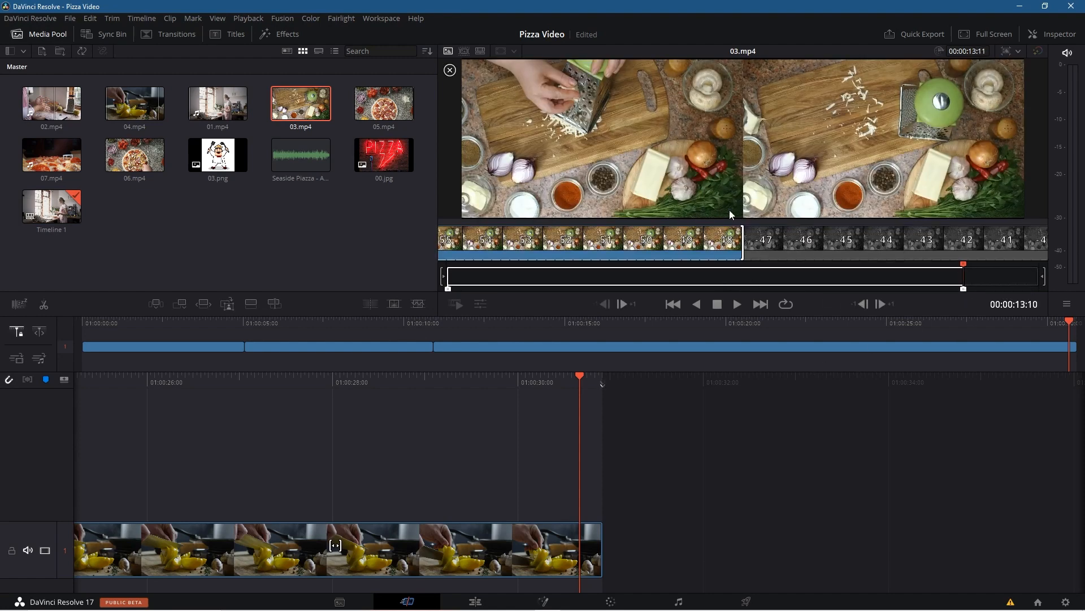
{"action": "left_click", "coordinate": [731, 280]}
{"action": "left_click_drag", "start_coordinate": [729, 151], "coordinate": [646, 534]}
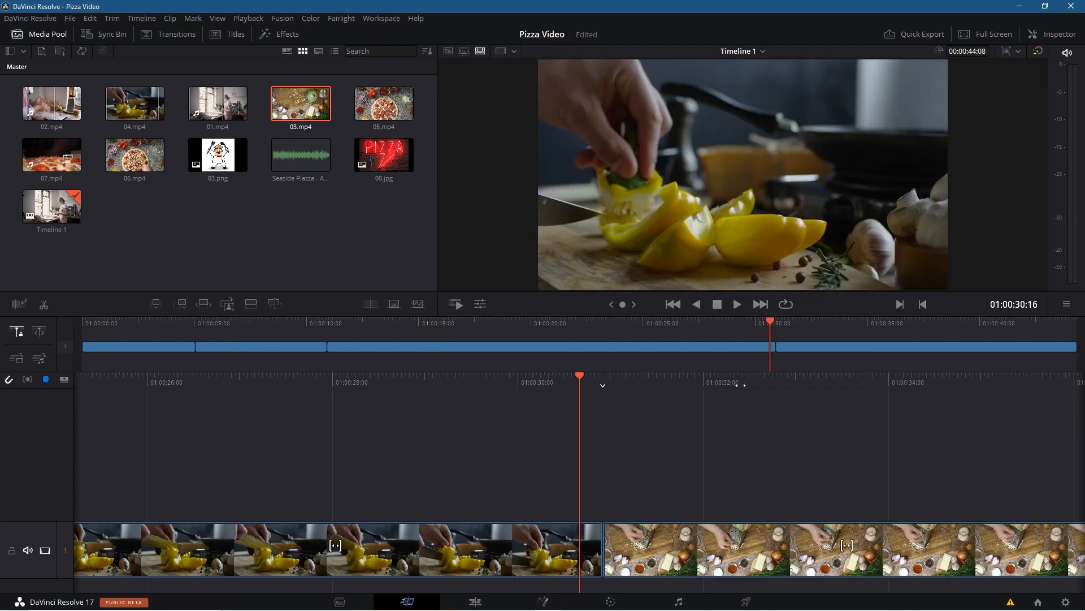
{"action": "left_click_drag", "start_coordinate": [1010, 375], "coordinate": [124, 382]}
{"action": "left_click_drag", "start_coordinate": [865, 376], "coordinate": [503, 378]}
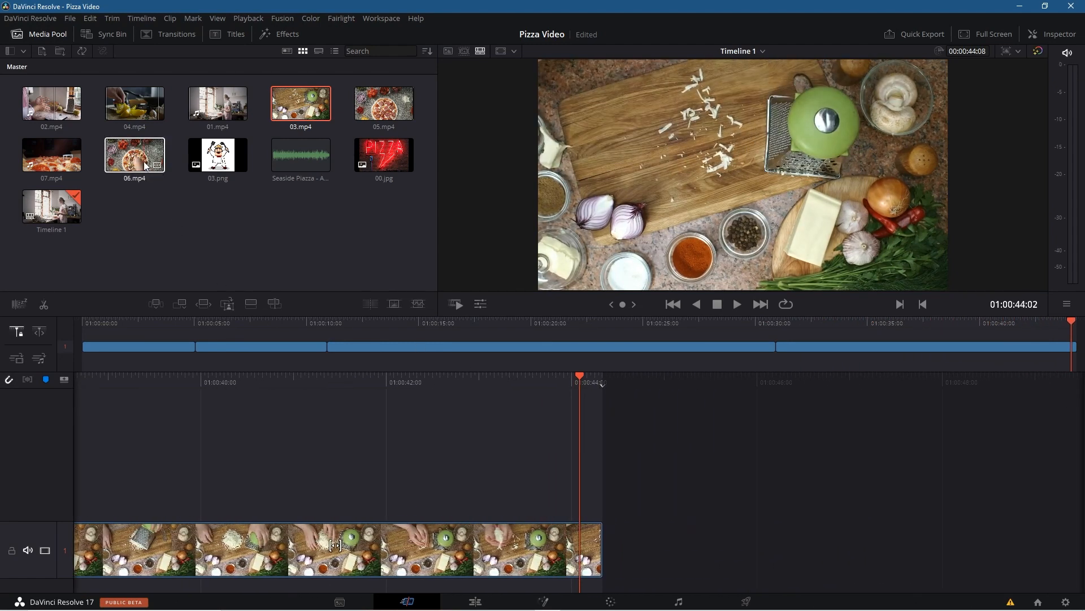
Scrub through 05.mp4 and 06.mp4 to compare their footage
{"action": "left_click", "coordinate": [382, 111]}
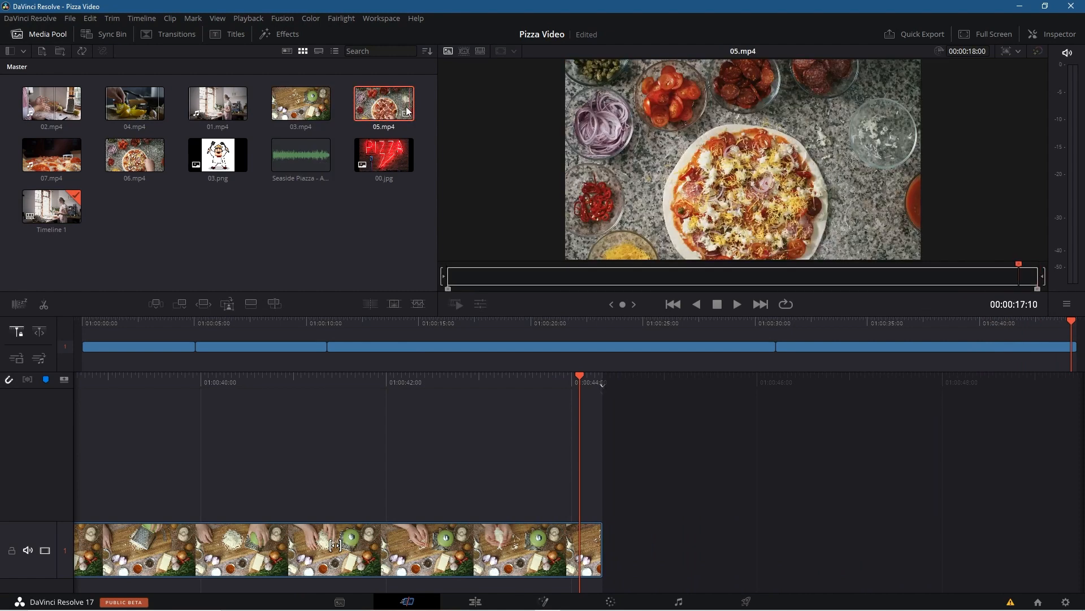
{"action": "left_click_drag", "start_coordinate": [451, 280], "coordinate": [883, 270]}
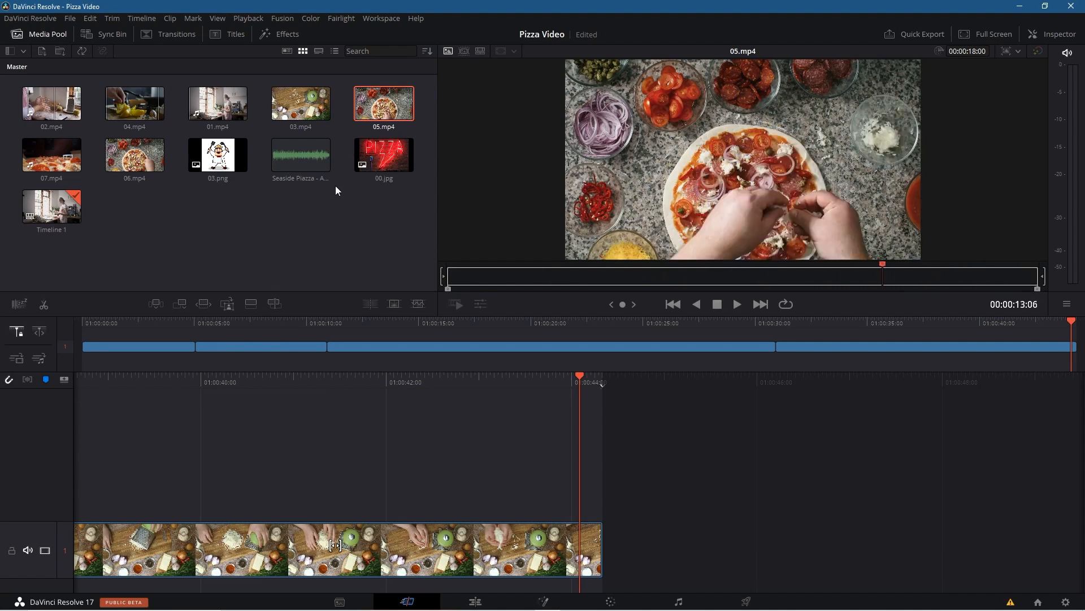
{"action": "left_click", "coordinate": [148, 162]}
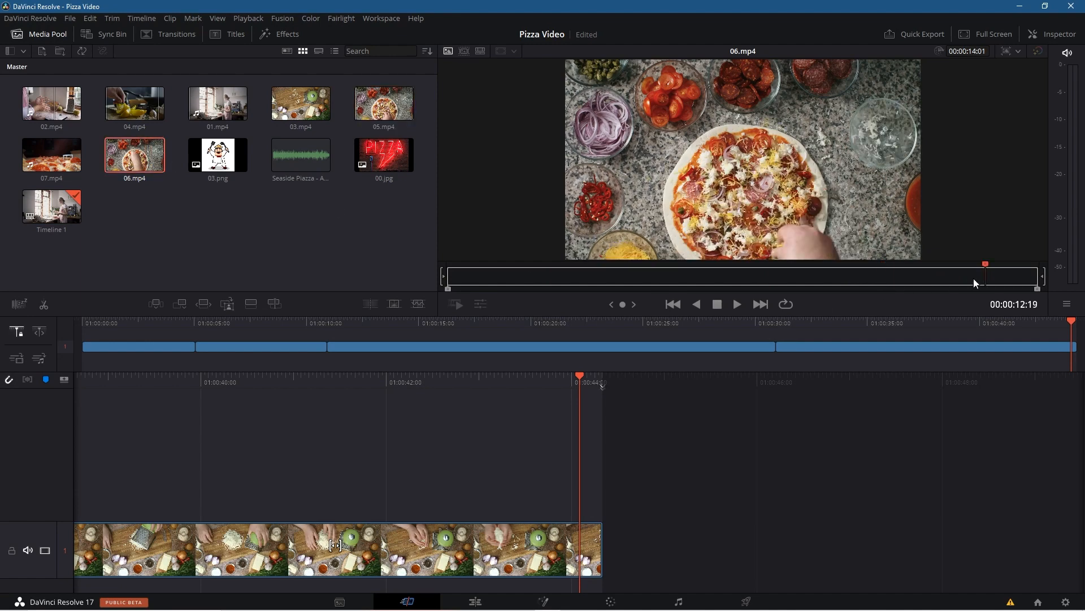
{"action": "left_click_drag", "start_coordinate": [986, 267], "coordinate": [803, 276]}
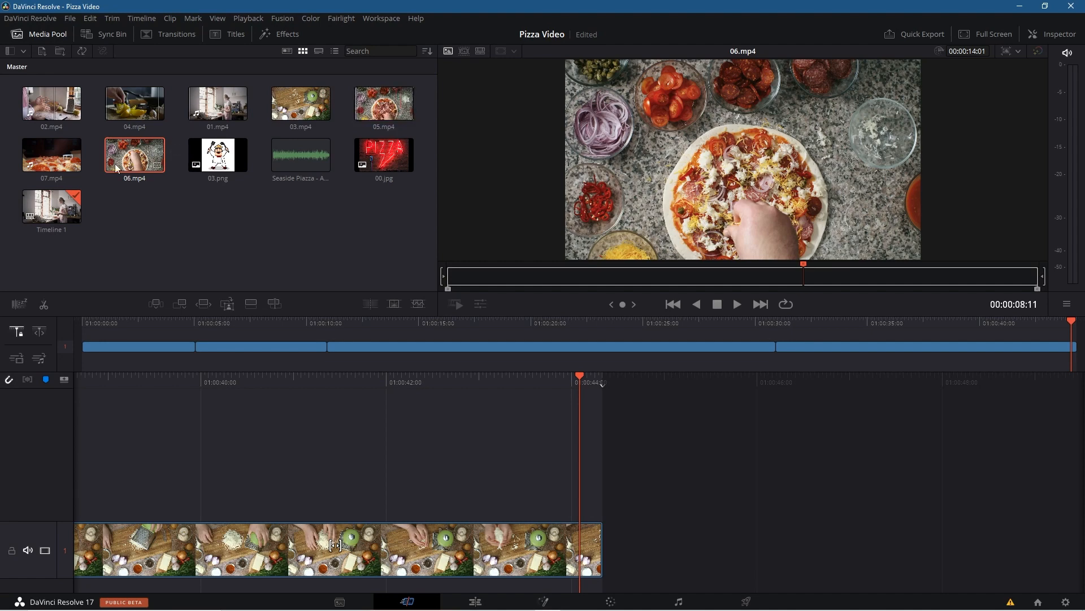
Set the out point of 05.mp4 at 00:00:15:21 and add the clip to the timeline directly after 03.mp4
{"action": "left_click", "coordinate": [383, 106]}
{"action": "mouse_move", "coordinate": [884, 265]}
{"action": "left_mouse_down"}
{"action": "mouse_move", "coordinate": [507, 265]}
{"action": "mouse_move", "coordinate": [447, 283]}
{"action": "mouse_move", "coordinate": [481, 272]}
{"action": "mouse_move", "coordinate": [711, 275]}
{"action": "mouse_move", "coordinate": [1011, 290]}
{"action": "mouse_move", "coordinate": [896, 289]}
{"action": "mouse_move", "coordinate": [978, 301]}
{"action": "mouse_move", "coordinate": [968, 307]}
{"action": "left_mouse_up"}
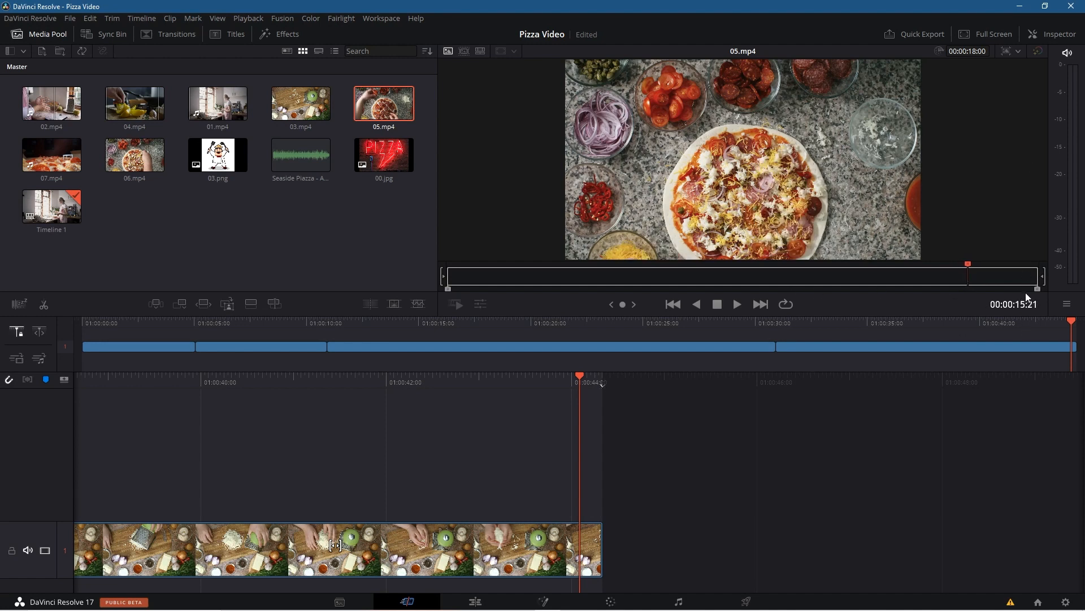
{"action": "left_click_drag", "start_coordinate": [1039, 291], "coordinate": [968, 291]}
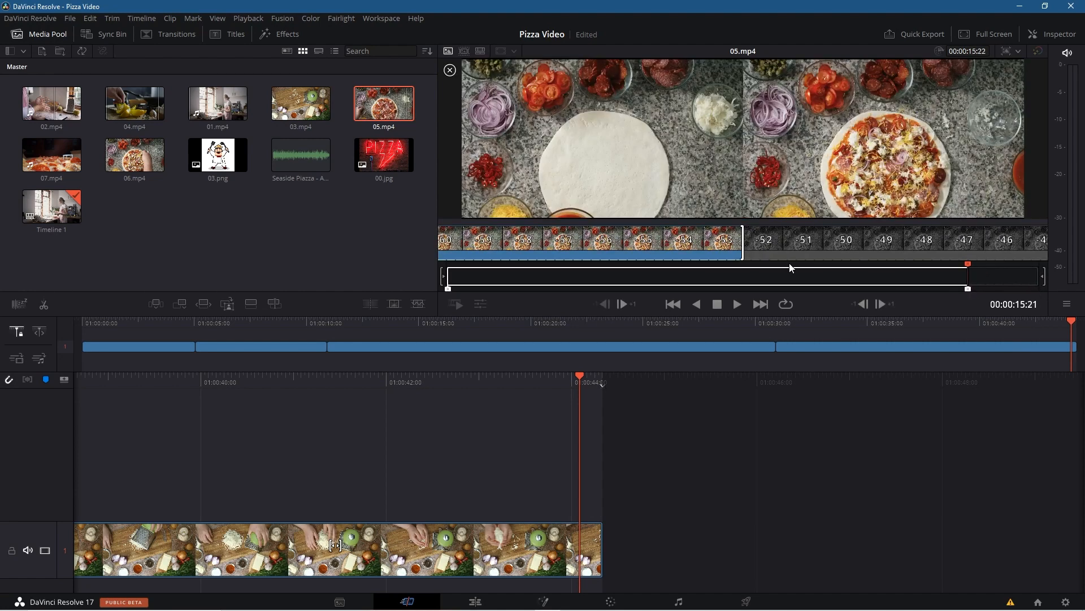
{"action": "left_click_drag", "start_coordinate": [771, 245], "coordinate": [669, 544]}
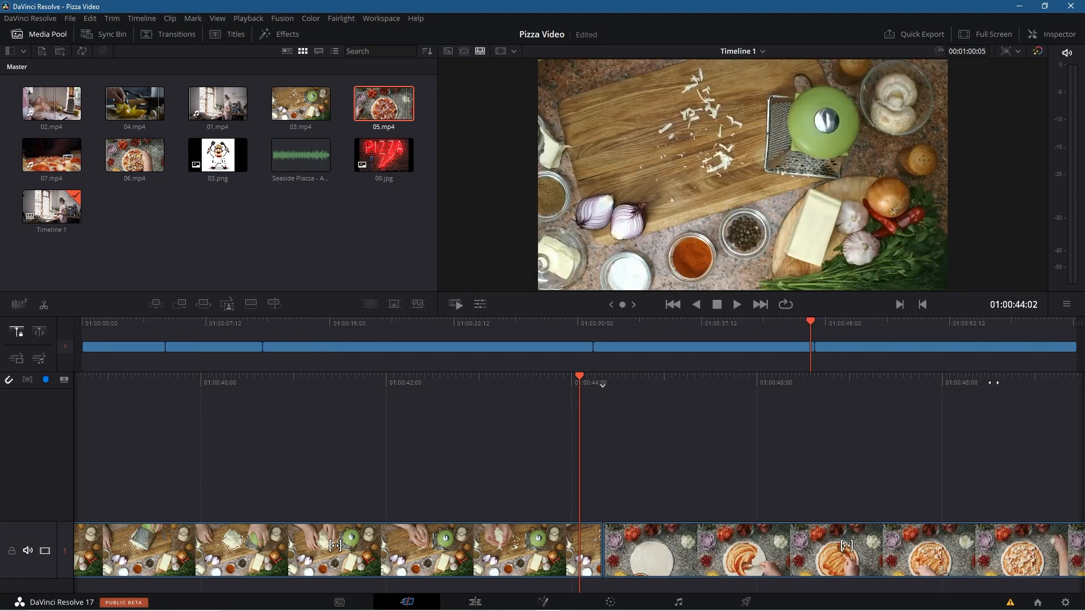
Review 05.mp4 on the timeline and add 07.mp4 directly after it
{"action": "left_click_drag", "start_coordinate": [1003, 380], "coordinate": [229, 377]}
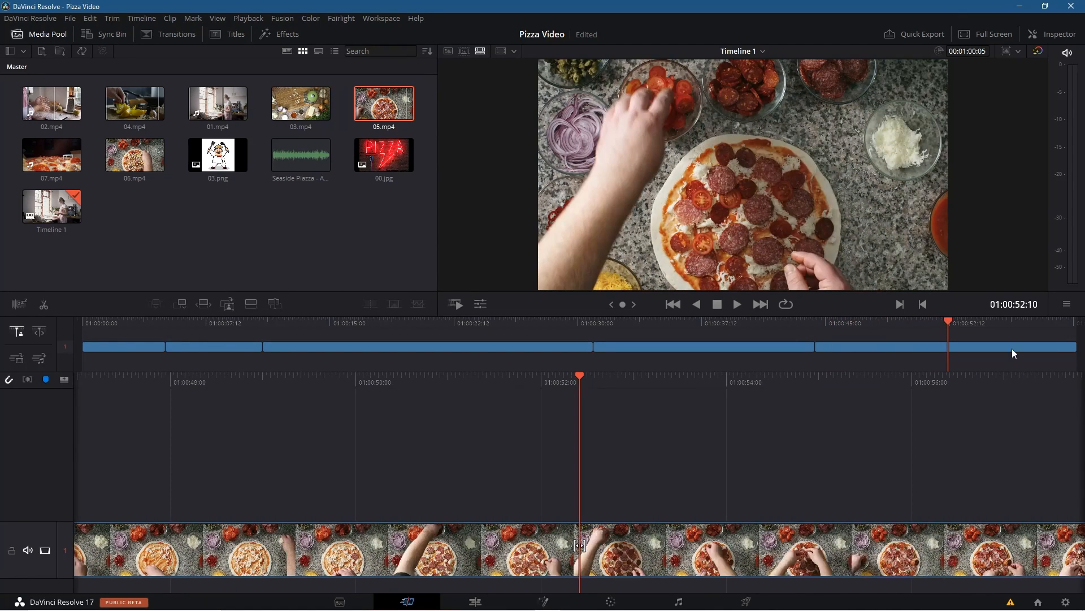
{"action": "left_click_drag", "start_coordinate": [1042, 375], "coordinate": [416, 379]}
{"action": "left_click", "coordinate": [63, 161]}
{"action": "left_click_drag", "start_coordinate": [682, 263], "coordinate": [465, 229]}
{"action": "left_click_drag", "start_coordinate": [729, 365], "coordinate": [714, 516]}
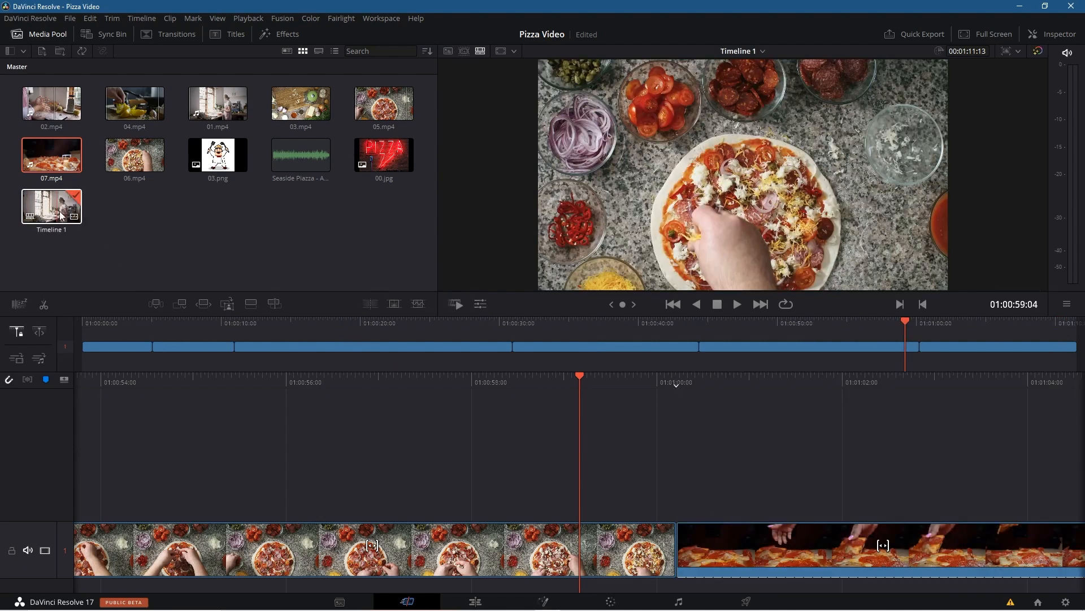
Save the Pizza Video project
{"action": "left_click", "coordinate": [70, 19]}
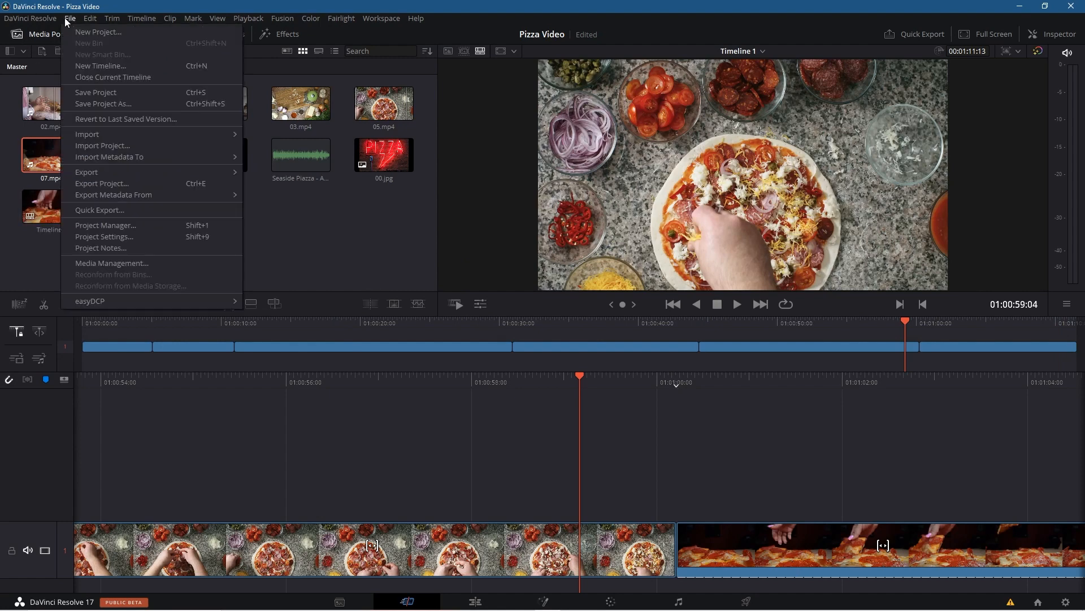
{"action": "left_click", "coordinate": [90, 93]}
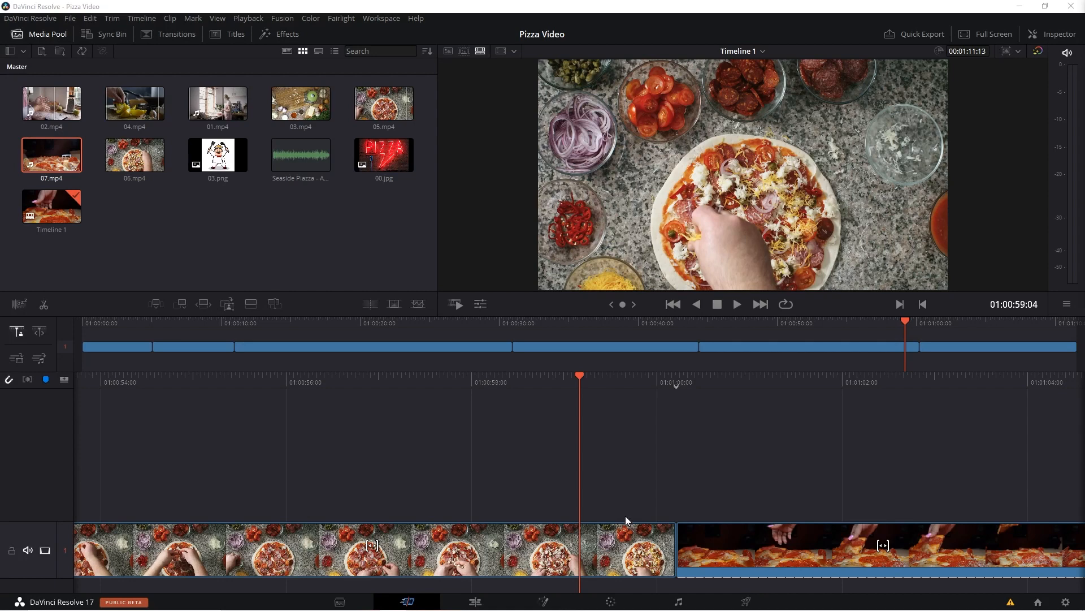
{"action": "left_click_drag", "start_coordinate": [519, 396], "coordinate": [567, 400]}
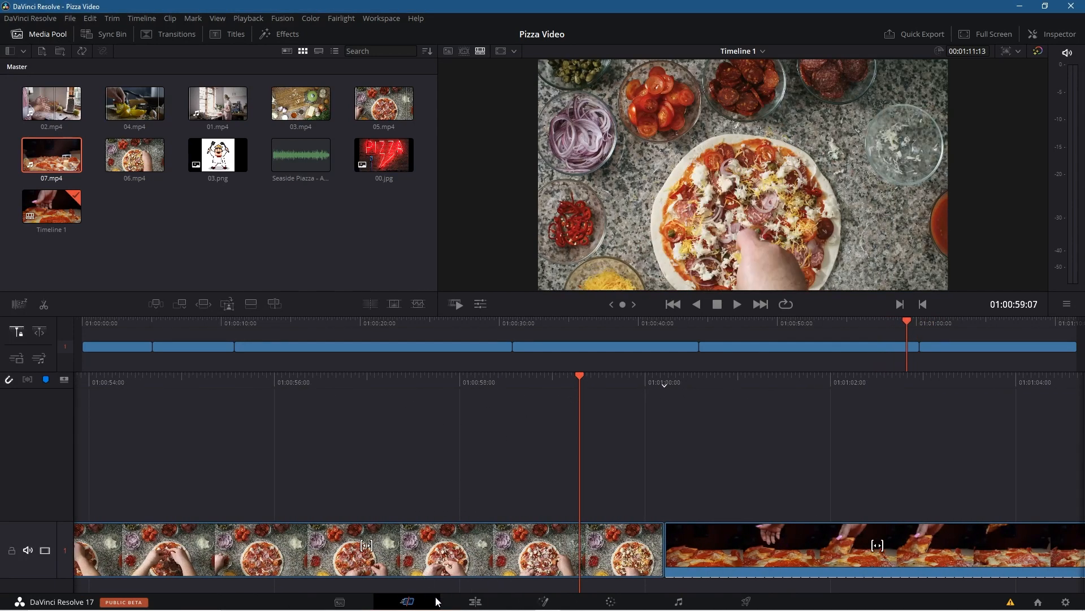
Show Timeline 1 on the Edit page and move the playhead to the start of 01.mp4
{"action": "left_click", "coordinate": [475, 602]}
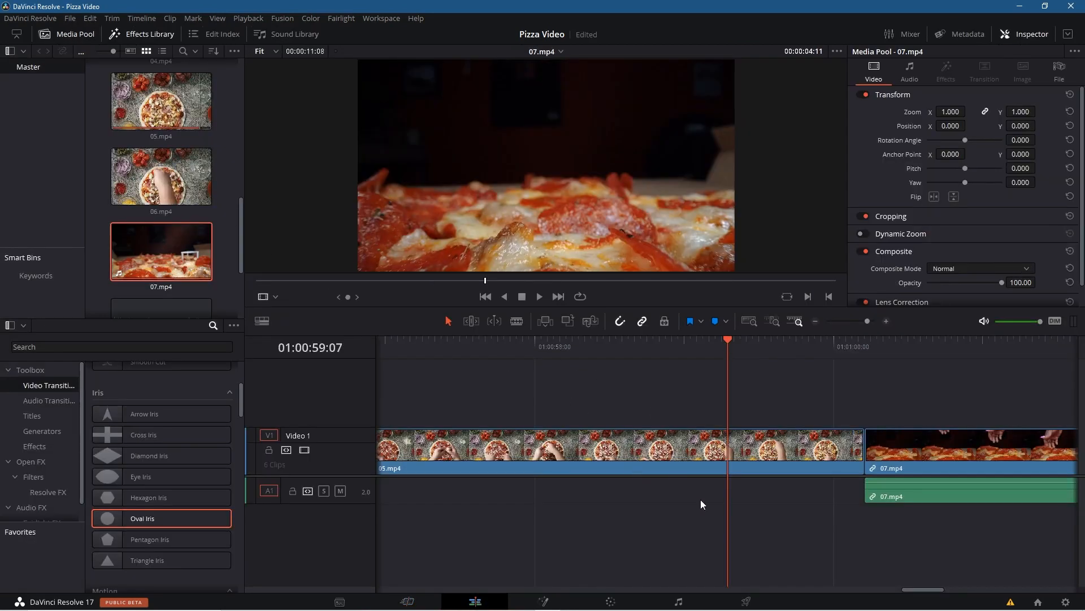
{"action": "left_click_drag", "start_coordinate": [724, 342], "coordinate": [382, 390]}
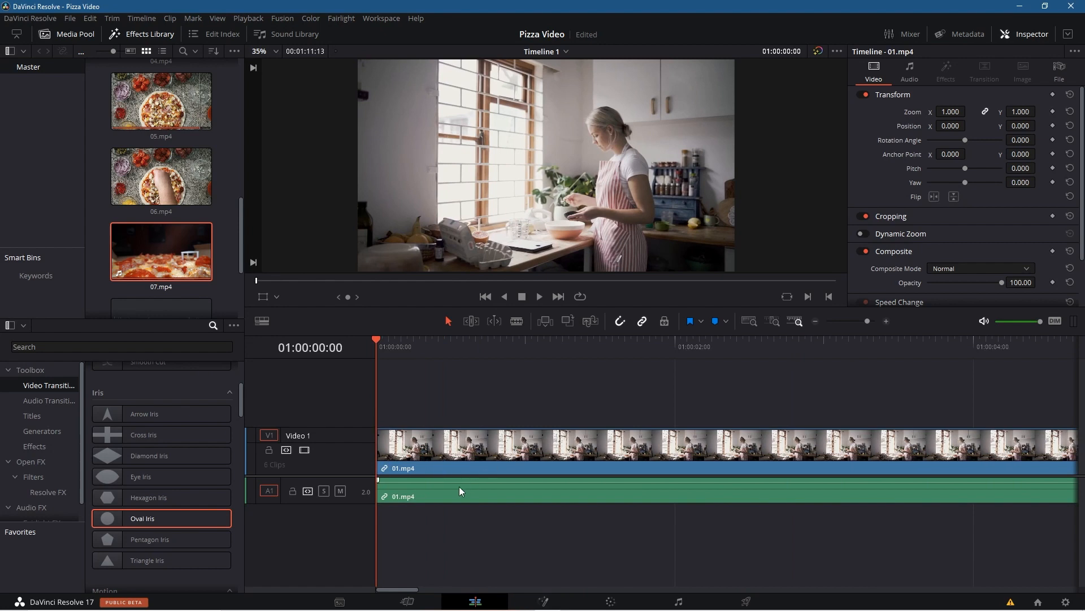
{"action": "left_click", "coordinate": [508, 496]}
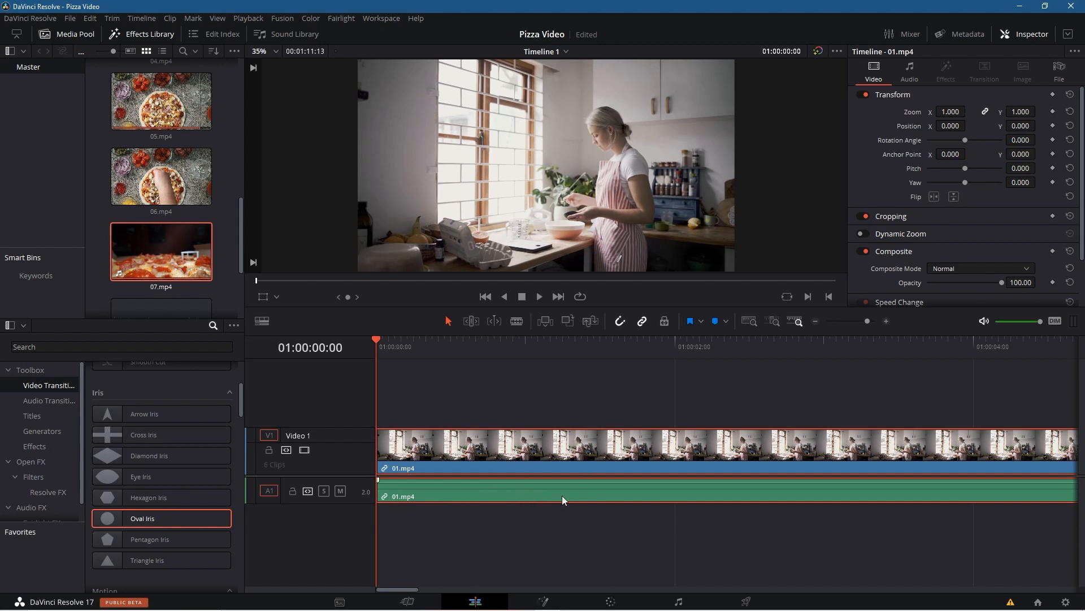
{"action": "left_click_drag", "start_coordinate": [375, 340], "coordinate": [432, 347]}
{"action": "key", "text": "Home"}
Unlink the audio and video of 01.mp4 and delete its audio from track A1
{"action": "right_click", "coordinate": [488, 498]}
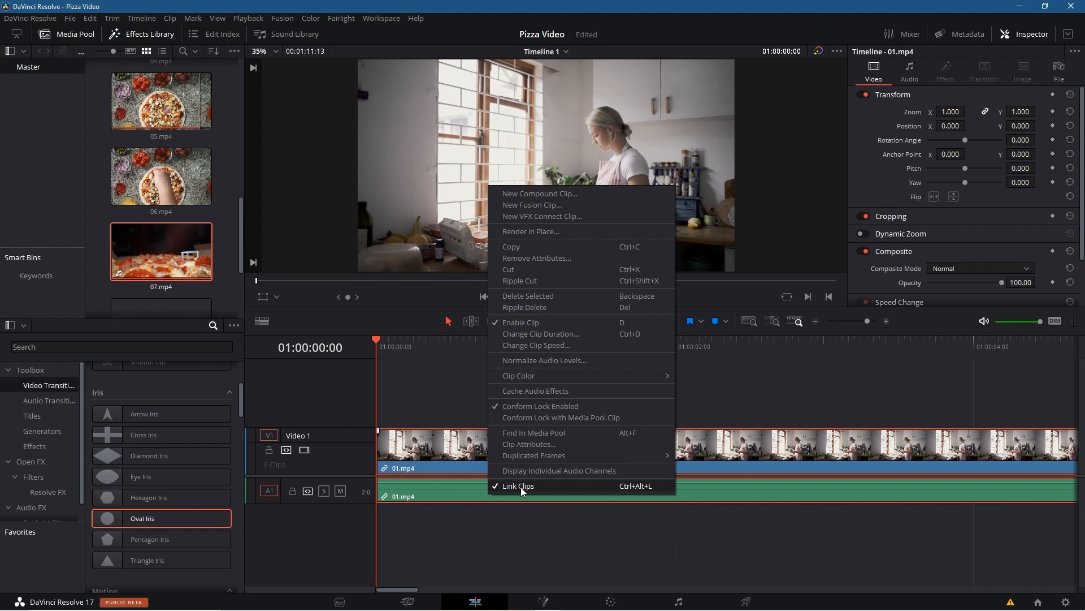
{"action": "left_click", "coordinate": [521, 486]}
{"action": "left_click", "coordinate": [497, 524]}
{"action": "left_click", "coordinate": [465, 489]}
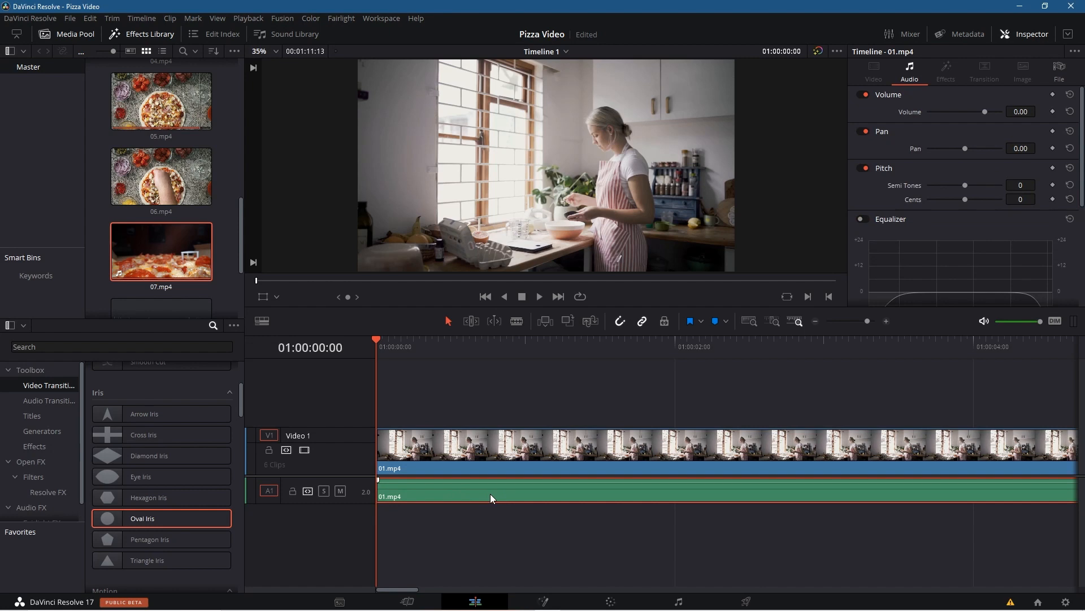
{"action": "right_click", "coordinate": [491, 498]}
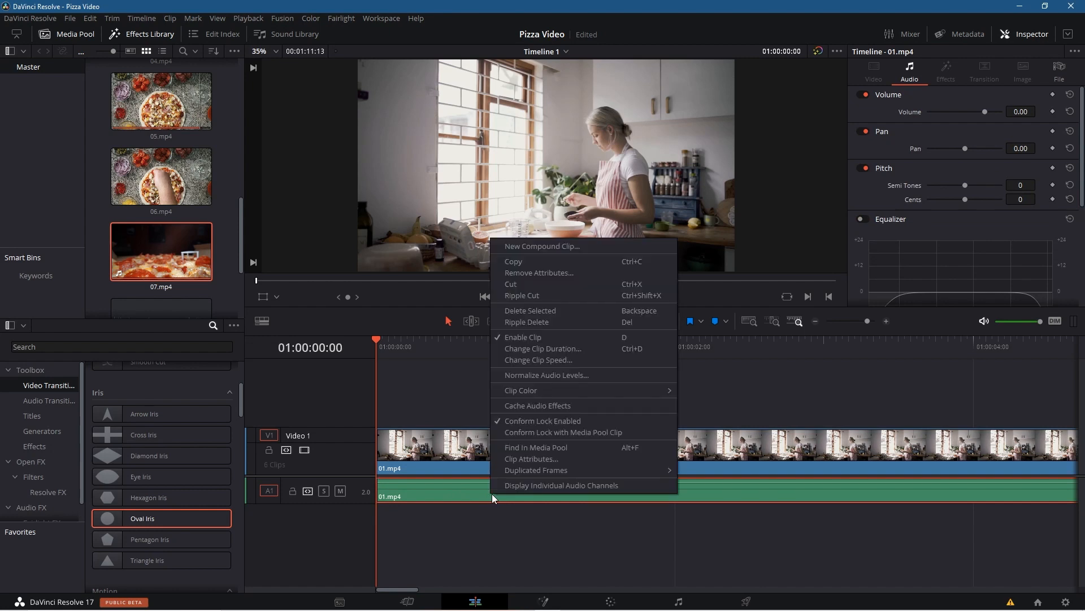
{"action": "left_click", "coordinate": [539, 313]}
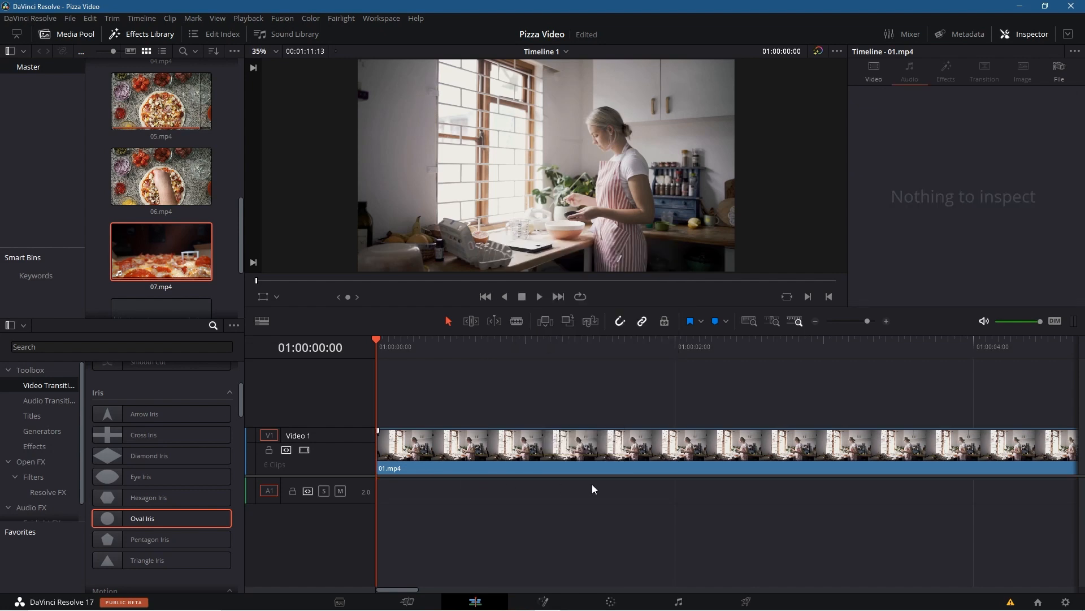
Unlink the audio and video of 02.mp4 and delete its audio from track A1
{"action": "left_click_drag", "start_coordinate": [399, 587], "coordinate": [438, 587]}
{"action": "left_click", "coordinate": [526, 491]}
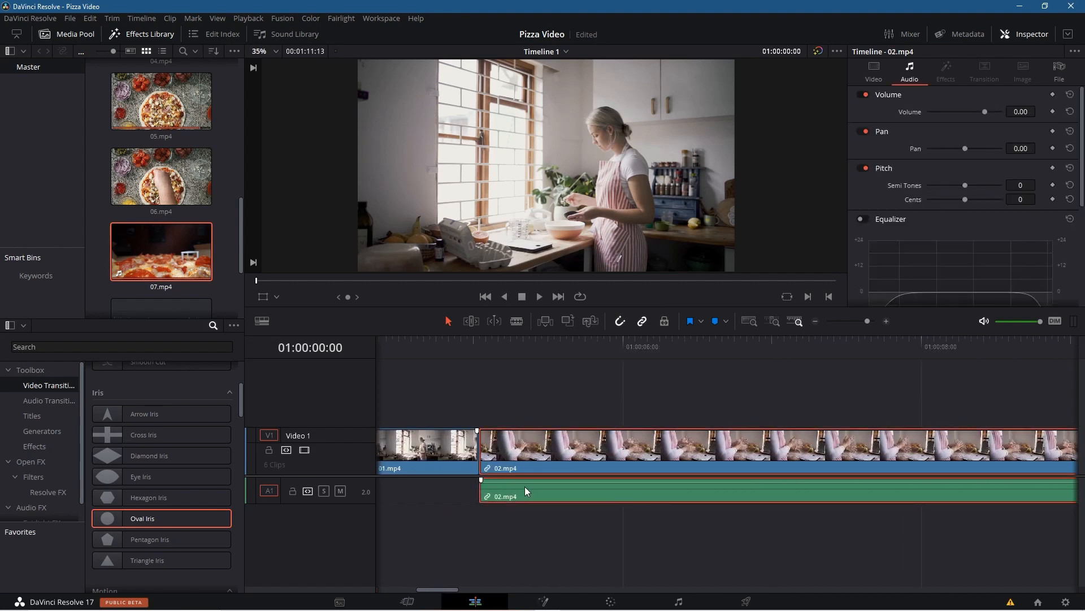
{"action": "right_click", "coordinate": [543, 487]}
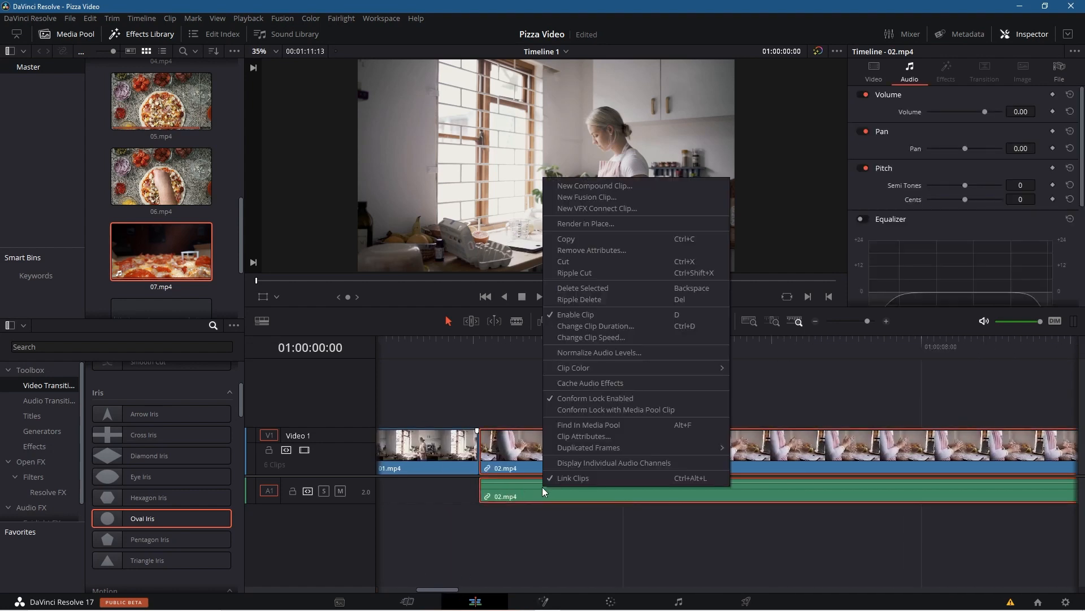
{"action": "left_click", "coordinate": [571, 477]}
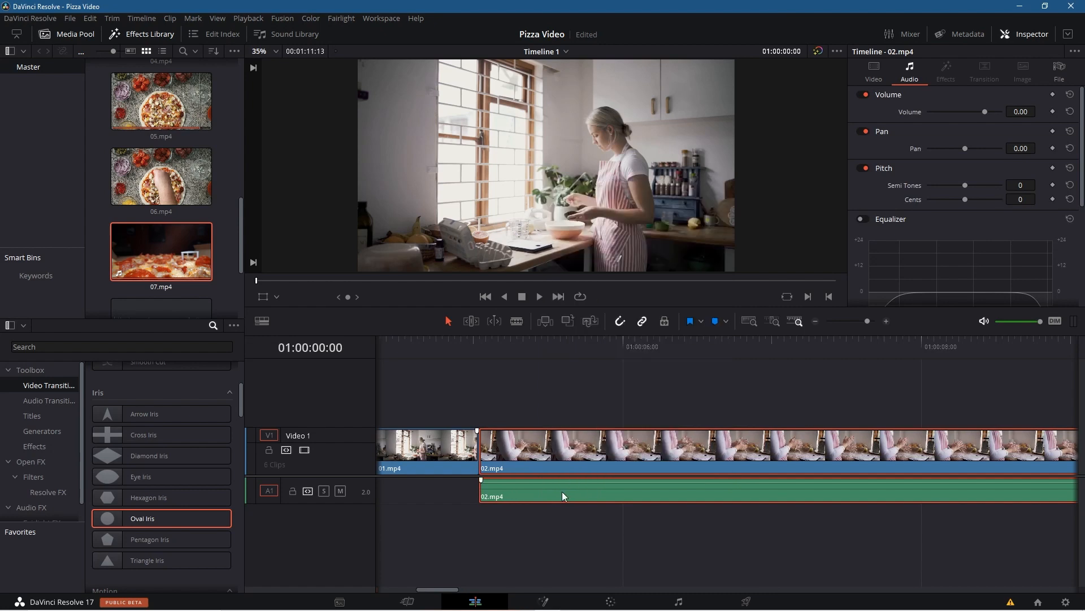
{"action": "left_click", "coordinate": [558, 541]}
{"action": "left_click", "coordinate": [557, 497]}
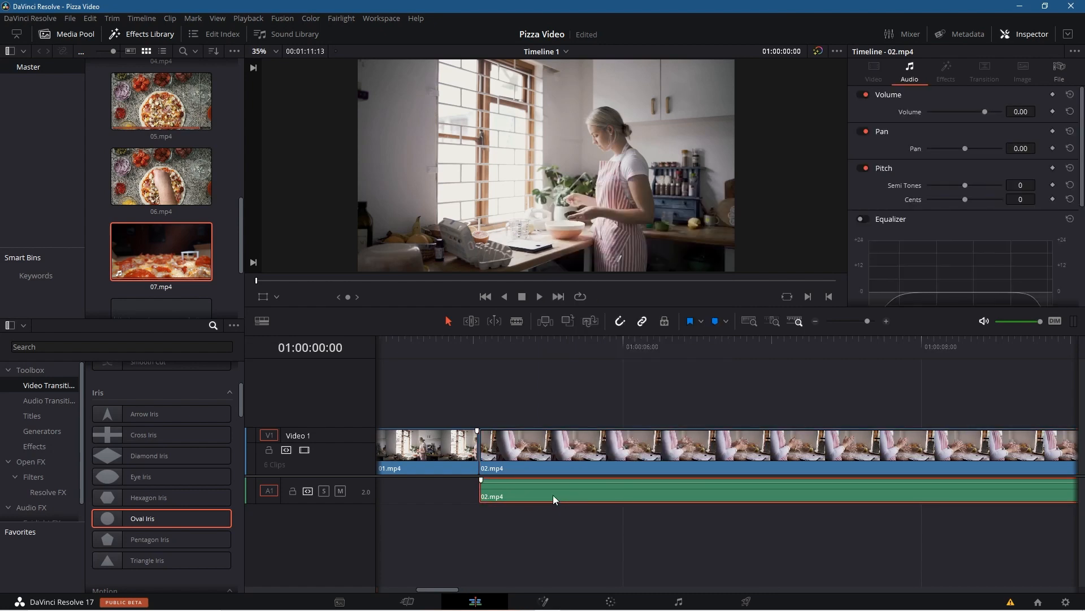
{"action": "right_click", "coordinate": [553, 494]}
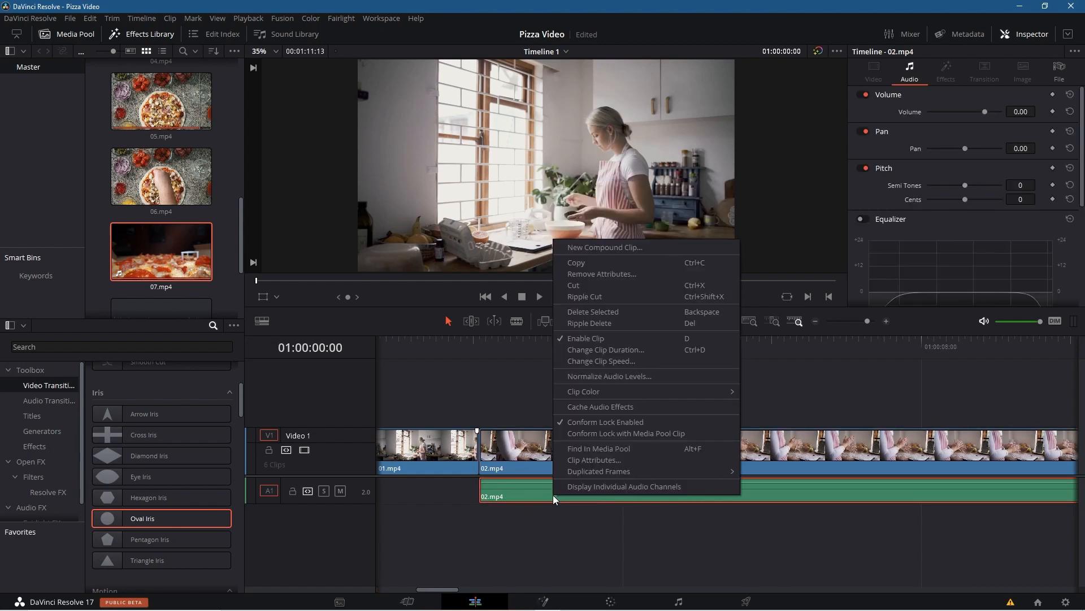
{"action": "left_click", "coordinate": [587, 312]}
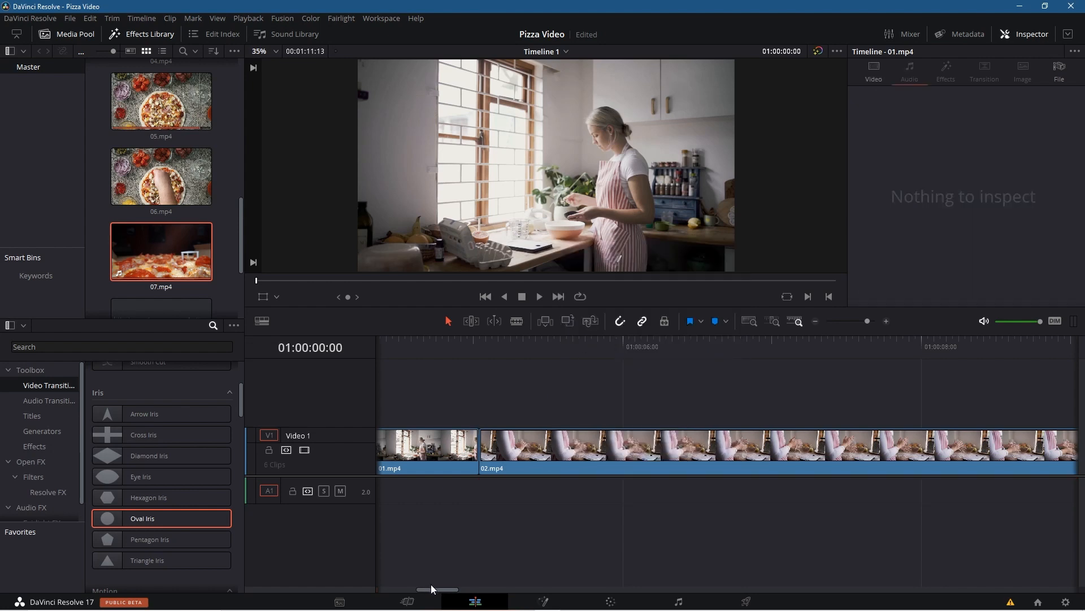
Unlink the audio and video of 07.mp4 and delete its audio from track A1
{"action": "left_click_drag", "start_coordinate": [436, 590], "coordinate": [455, 594]}
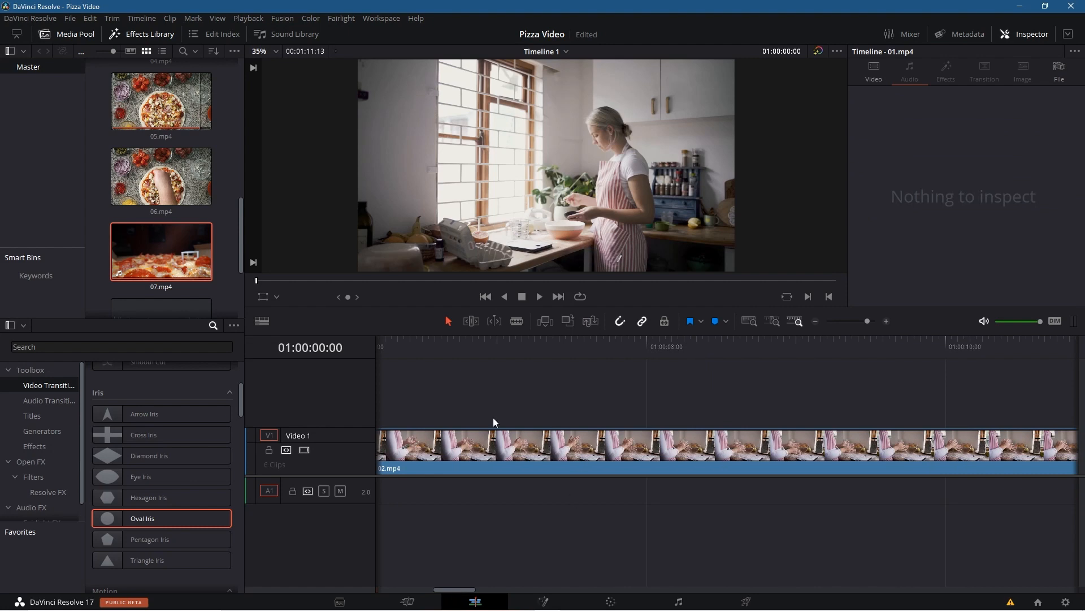
{"action": "mouse_move", "coordinate": [867, 322]}
{"action": "left_mouse_down"}
{"action": "mouse_move", "coordinate": [843, 320]}
{"action": "mouse_move", "coordinate": [853, 322]}
{"action": "left_mouse_up"}
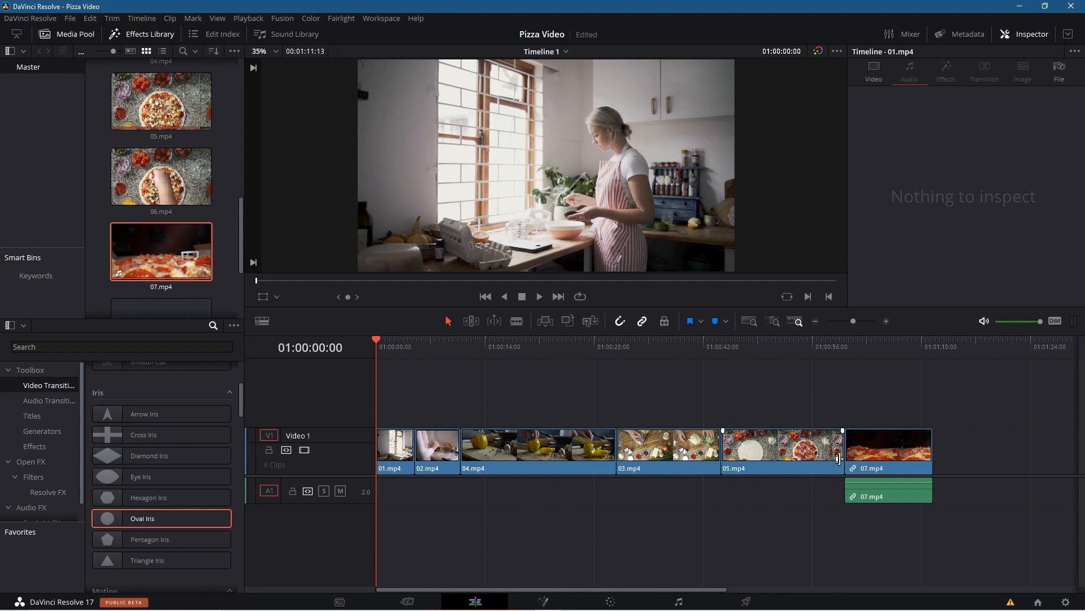
{"action": "left_click", "coordinate": [867, 492]}
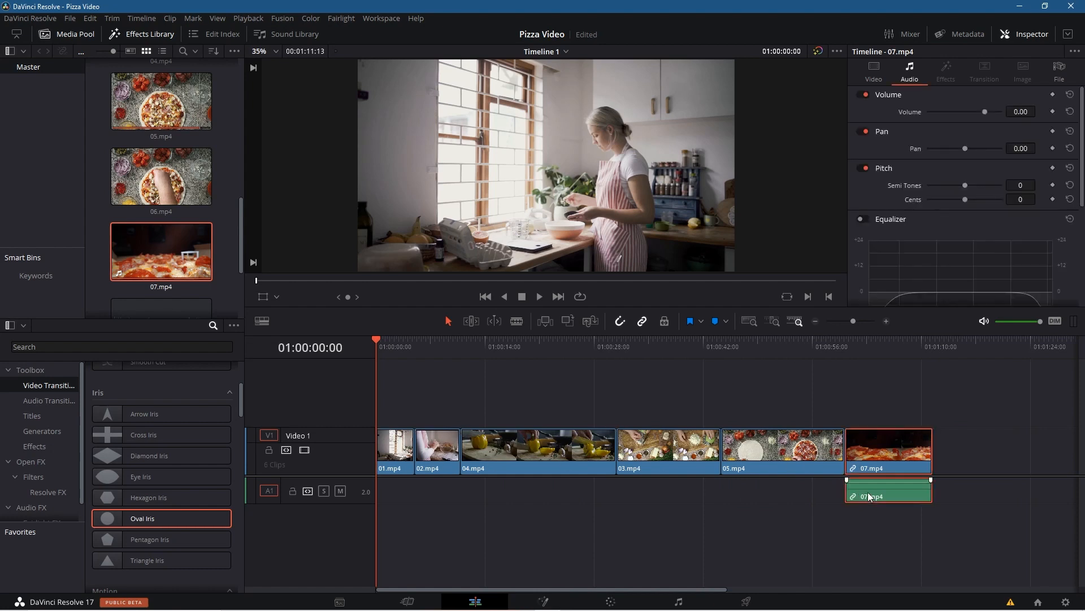
{"action": "right_click", "coordinate": [868, 491]}
{"action": "left_click", "coordinate": [880, 478]}
{"action": "left_click", "coordinate": [873, 524]}
{"action": "left_click", "coordinate": [873, 490]}
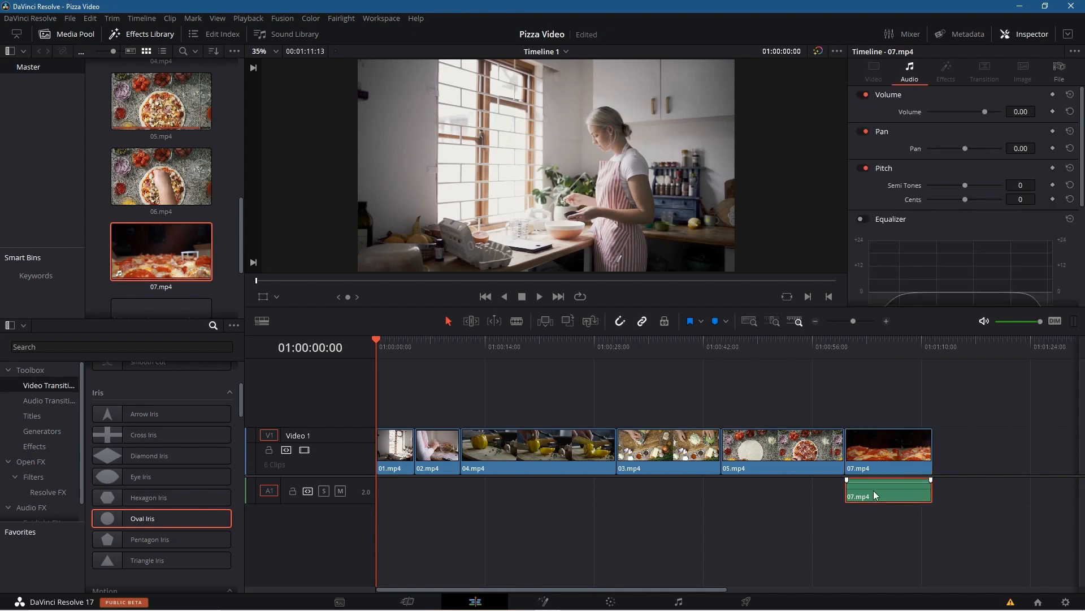
{"action": "key", "text": "Delete"}
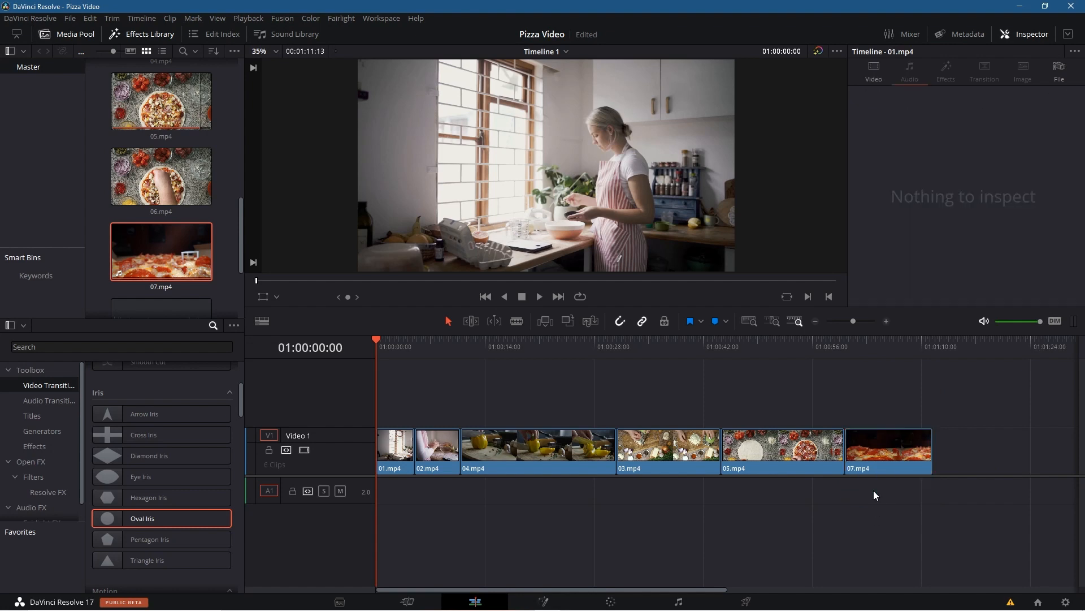
Add a 24-frame Cross Dissolve at the cut between 01.mp4 and 02.mp4
{"action": "left_click_drag", "start_coordinate": [374, 338], "coordinate": [918, 385]}
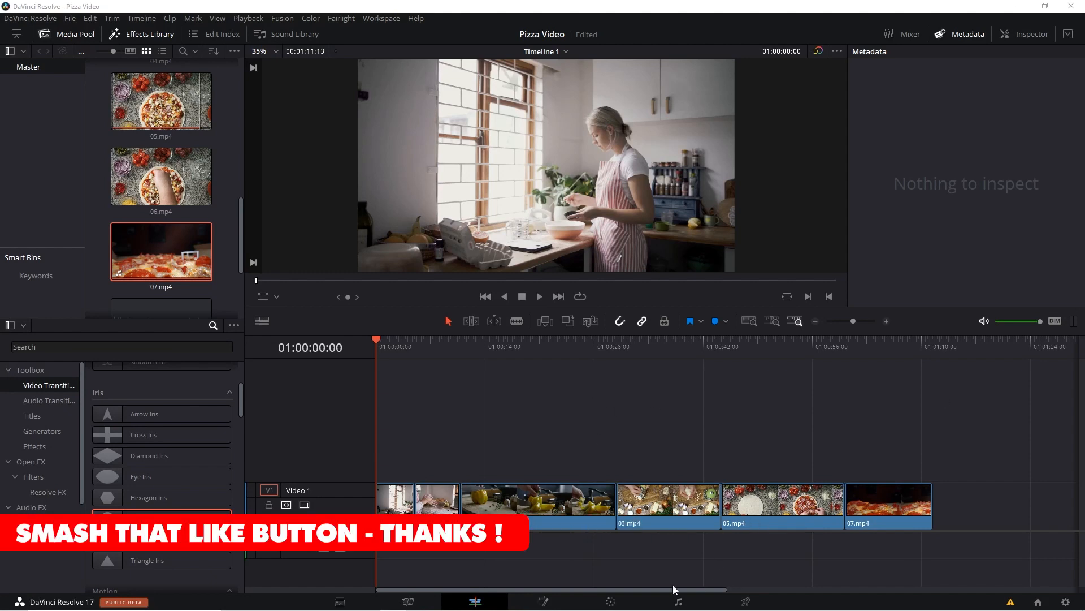
{"action": "left_click_drag", "start_coordinate": [377, 338], "coordinate": [381, 372]}
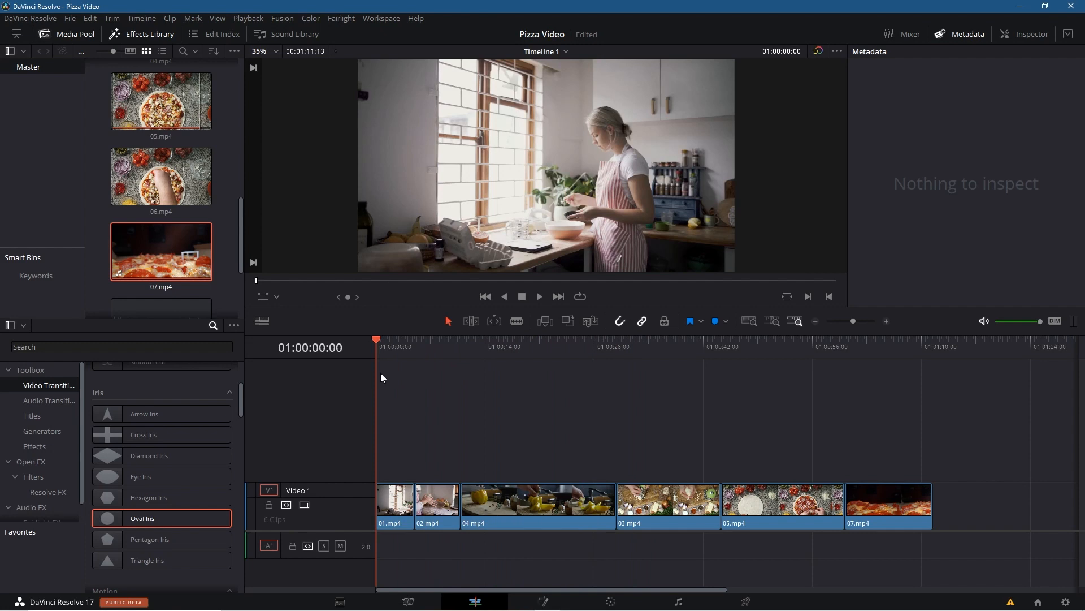
{"action": "left_click", "coordinate": [416, 493]}
{"action": "right_click", "coordinate": [415, 501]}
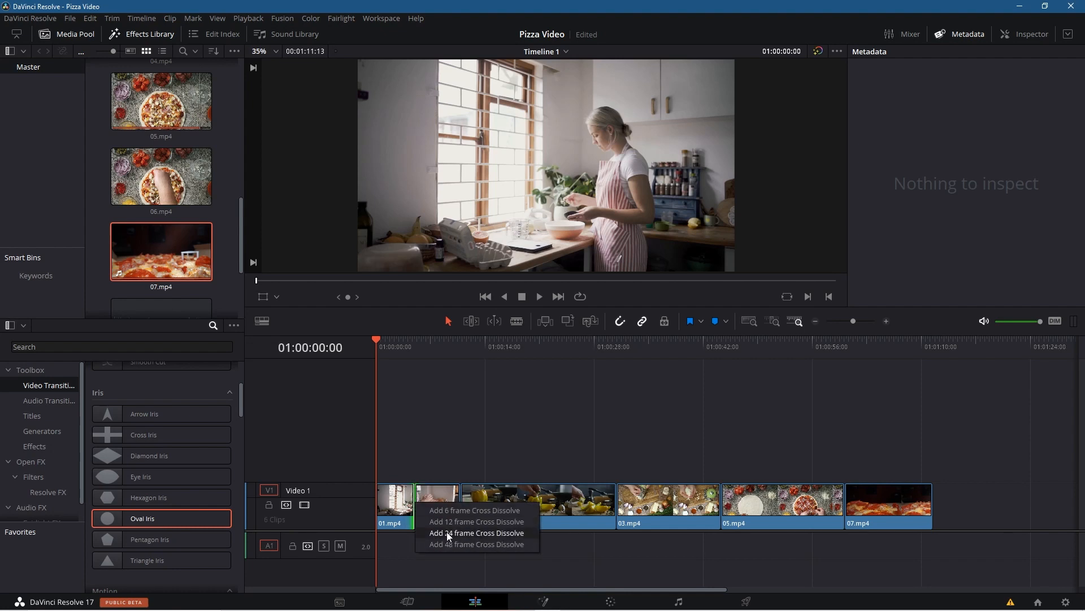
{"action": "left_click", "coordinate": [449, 533]}
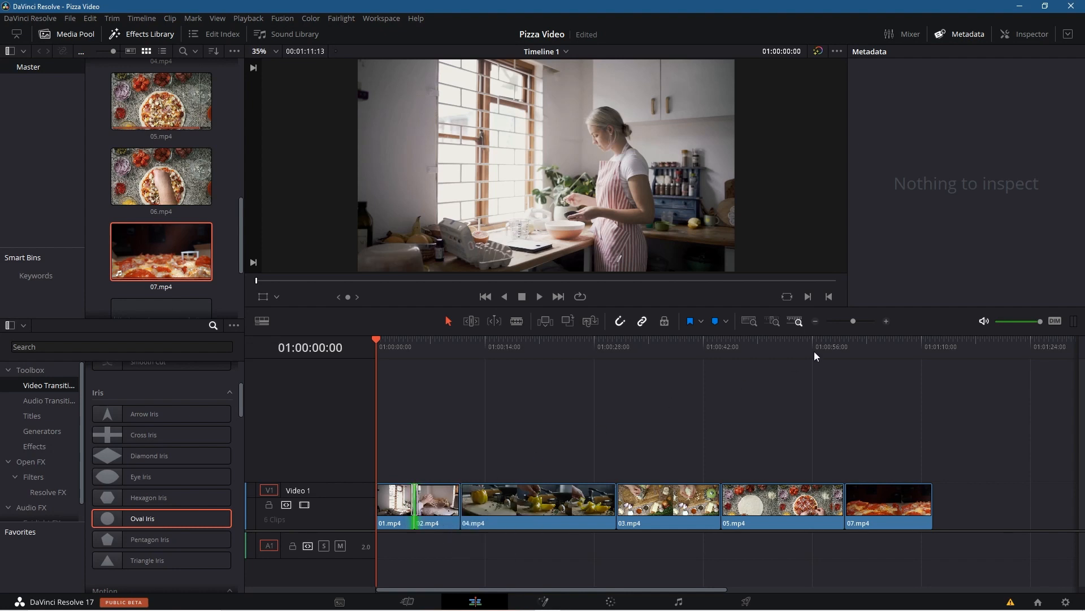
{"action": "left_click_drag", "start_coordinate": [851, 321], "coordinate": [866, 320]}
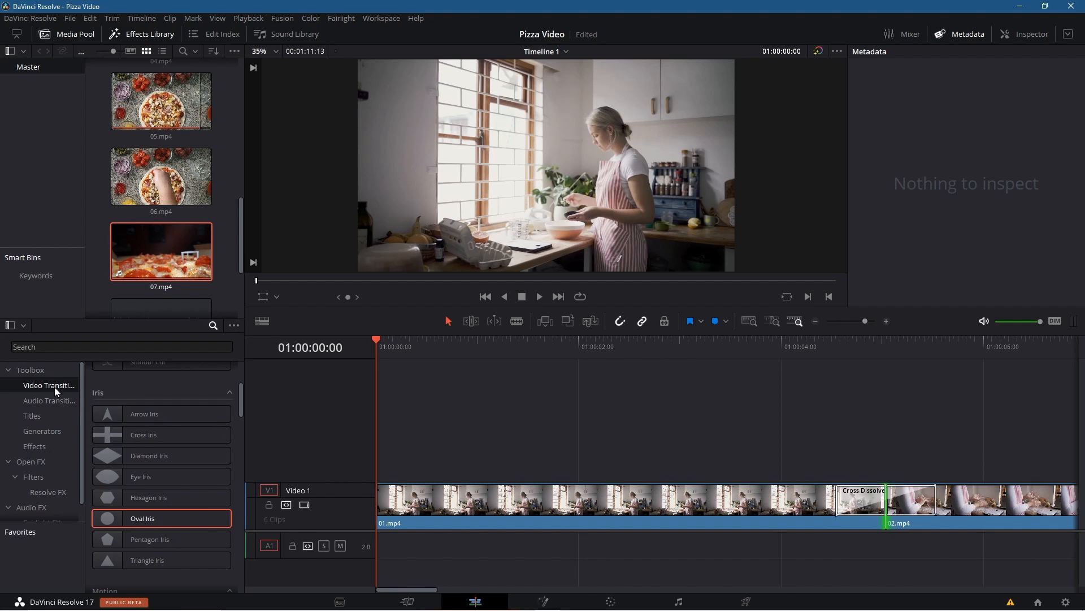
Replace the Cross Dissolve between 01.mp4 and 02.mp4 with the Oval Iris video transition and preview it
{"action": "left_click", "coordinate": [158, 33]}
{"action": "left_click", "coordinate": [150, 33]}
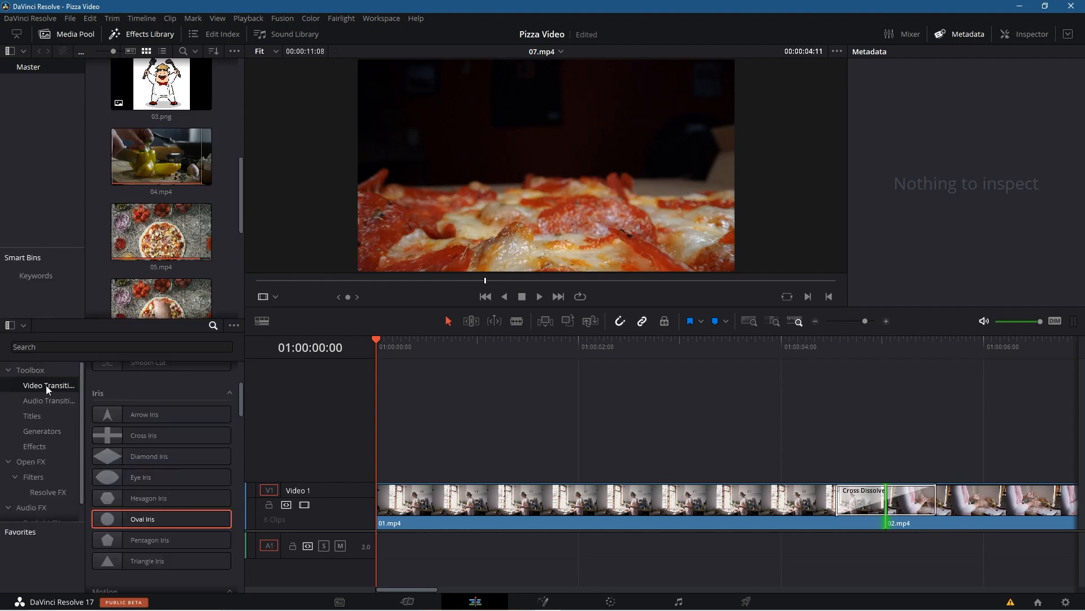
{"action": "scroll", "coordinate": [112, 428], "scroll_direction": "up", "scroll_amount": 3}
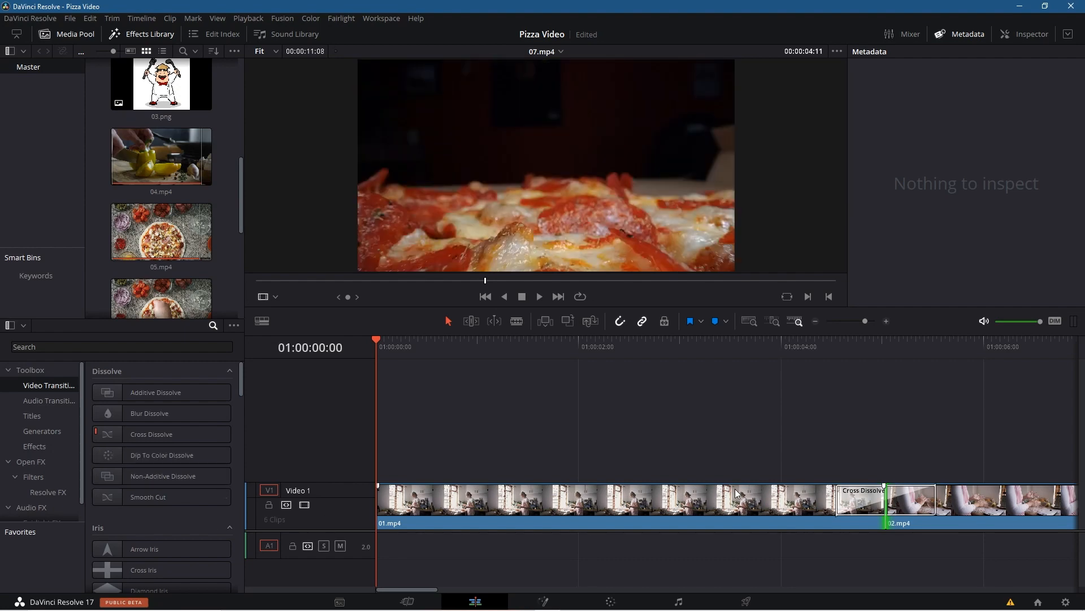
{"action": "scroll", "coordinate": [155, 460], "scroll_direction": "down", "scroll_amount": 1}
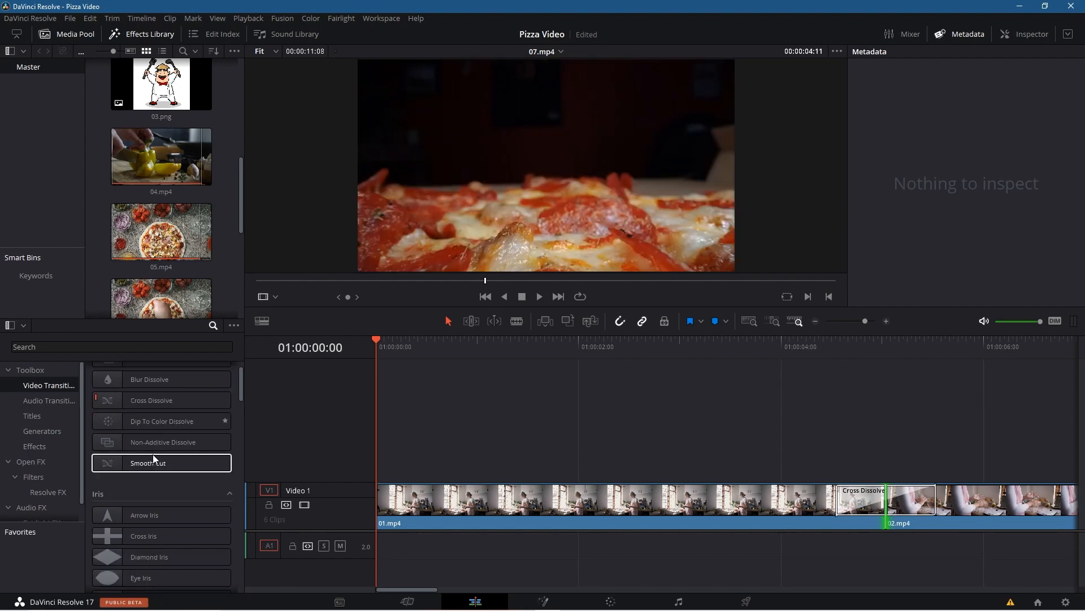
{"action": "scroll", "coordinate": [153, 458], "scroll_direction": "down", "scroll_amount": 4}
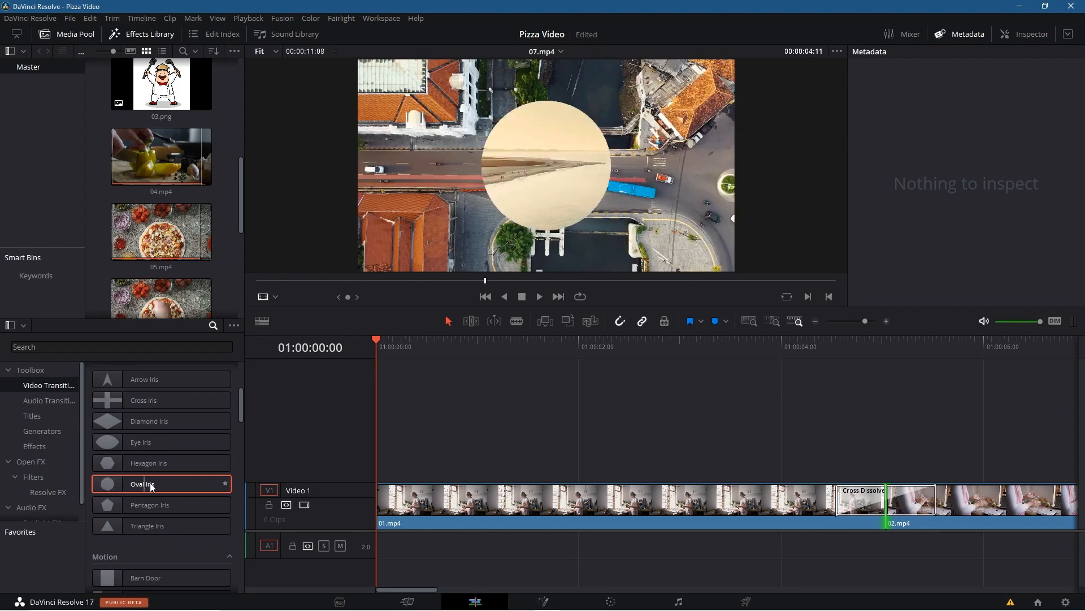
{"action": "left_click_drag", "start_coordinate": [108, 483], "coordinate": [855, 503]}
{"action": "mouse_move", "coordinate": [817, 348]}
{"action": "left_mouse_down"}
{"action": "mouse_move", "coordinate": [934, 364]}
{"action": "mouse_move", "coordinate": [885, 364]}
{"action": "mouse_move", "coordinate": [835, 340]}
{"action": "left_mouse_up"}
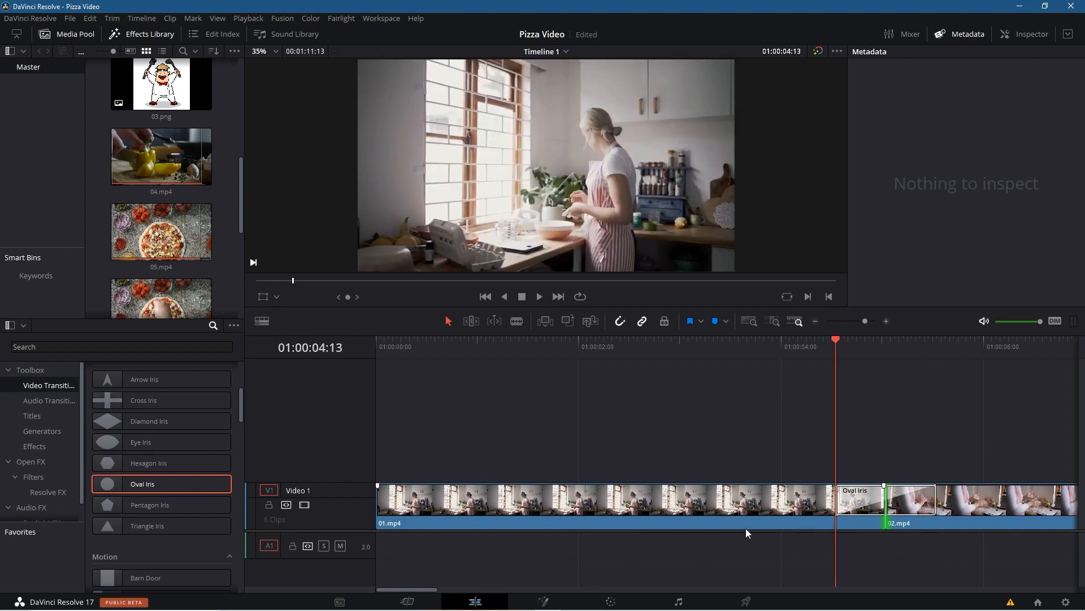
Add a 24-frame Cross Dissolve between 02.mp4 and 04.mp4, trimming the clips, and replace it with Oval Iris
{"action": "left_click_drag", "start_coordinate": [425, 590], "coordinate": [500, 594]}
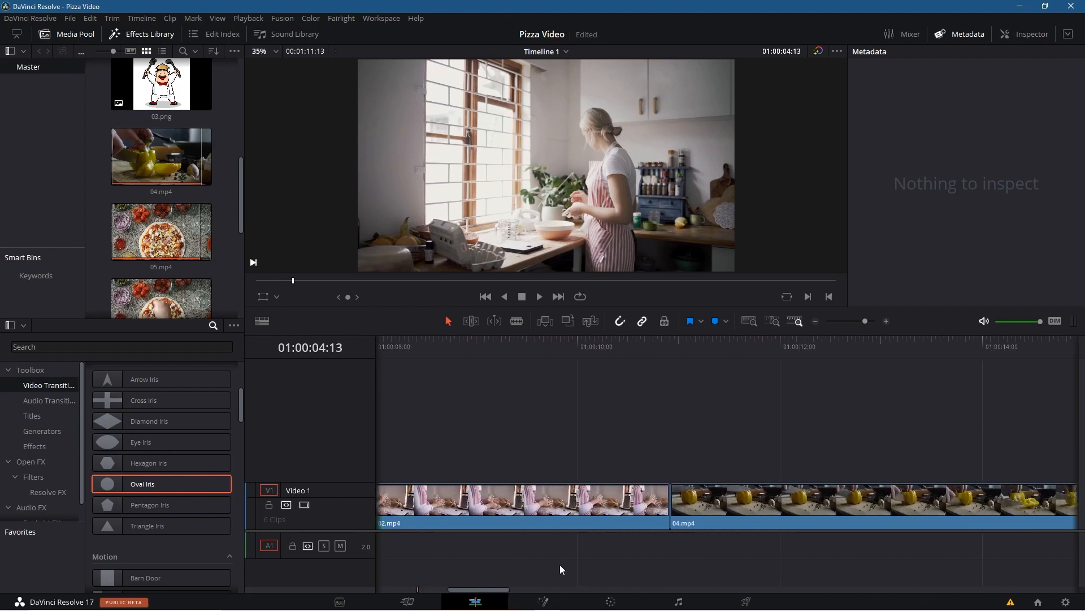
{"action": "right_click", "coordinate": [669, 502]}
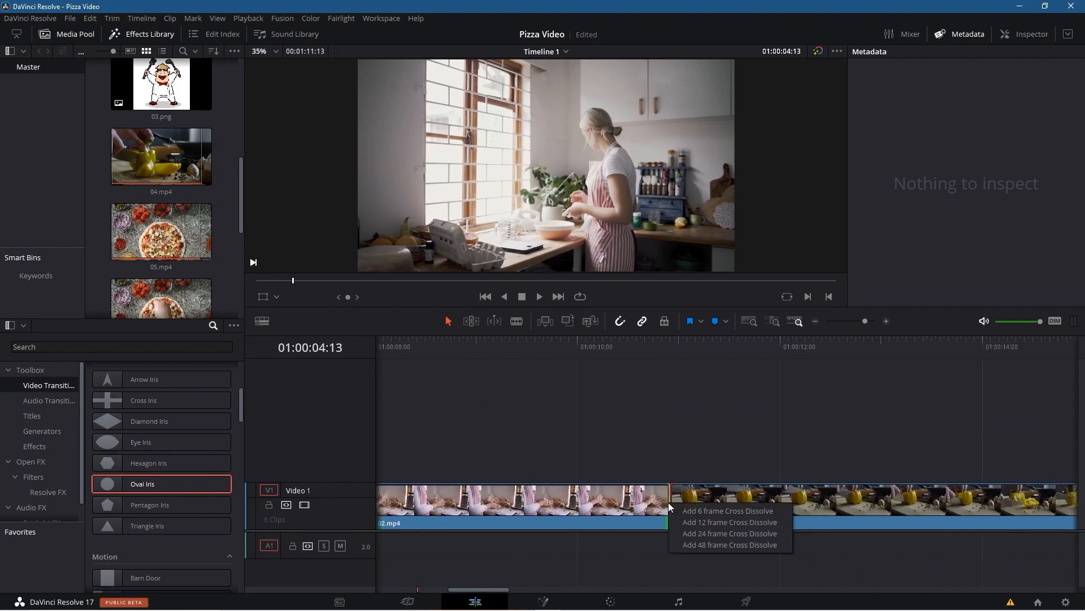
{"action": "left_click", "coordinate": [685, 533]}
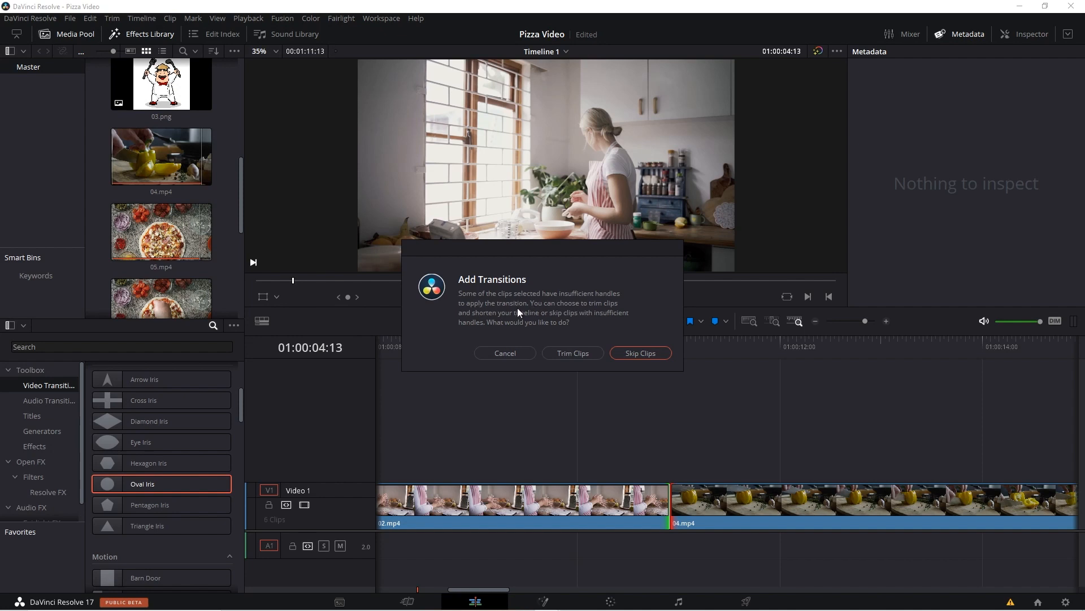
{"action": "left_click", "coordinate": [570, 352]}
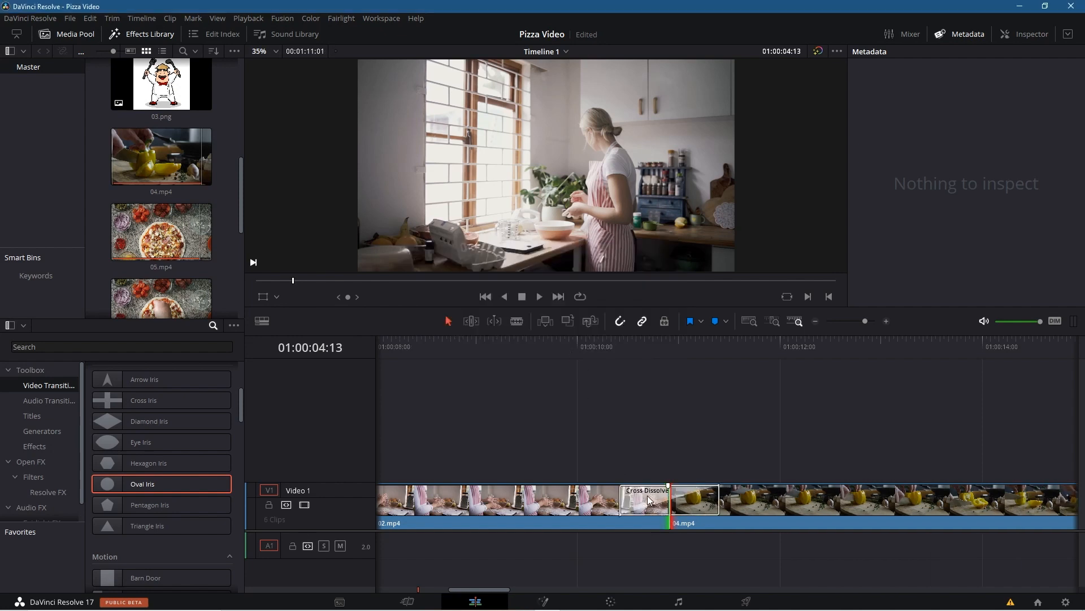
{"action": "left_click_drag", "start_coordinate": [104, 482], "coordinate": [642, 502]}
Look through the iris, motion, shape, wipe and Fusion video transitions available in the effects library
{"action": "left_click_drag", "start_coordinate": [479, 593], "coordinate": [499, 593]}
{"action": "scroll", "coordinate": [175, 478], "scroll_direction": "down", "scroll_amount": 2}
{"action": "scroll", "coordinate": [176, 478], "scroll_direction": "down", "scroll_amount": 3}
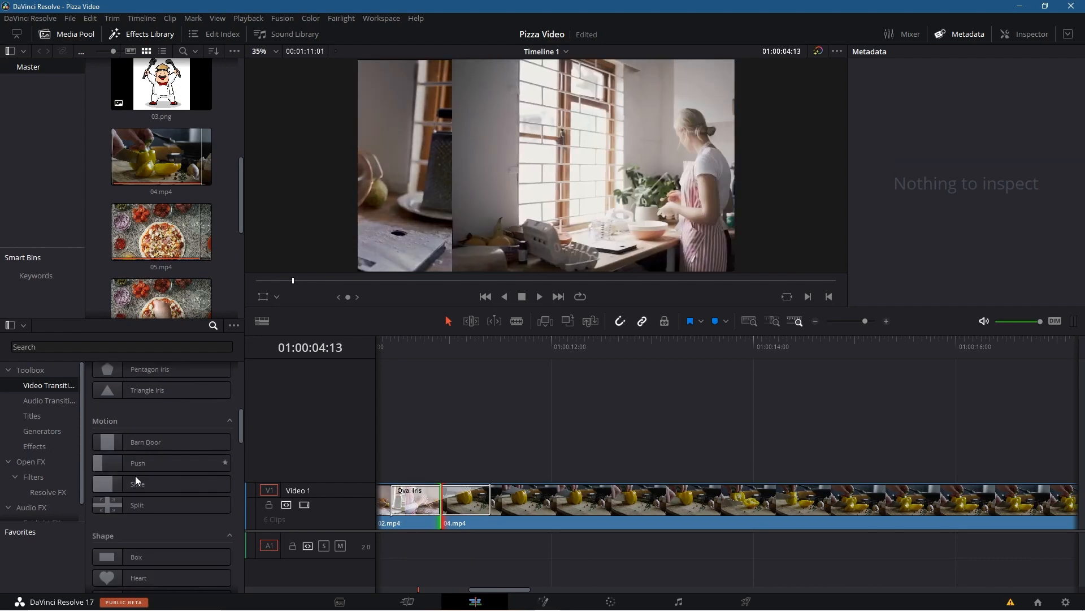
{"action": "scroll", "coordinate": [153, 517], "scroll_direction": "down", "scroll_amount": 6}
{"action": "scroll", "coordinate": [161, 505], "scroll_direction": "down", "scroll_amount": 5}
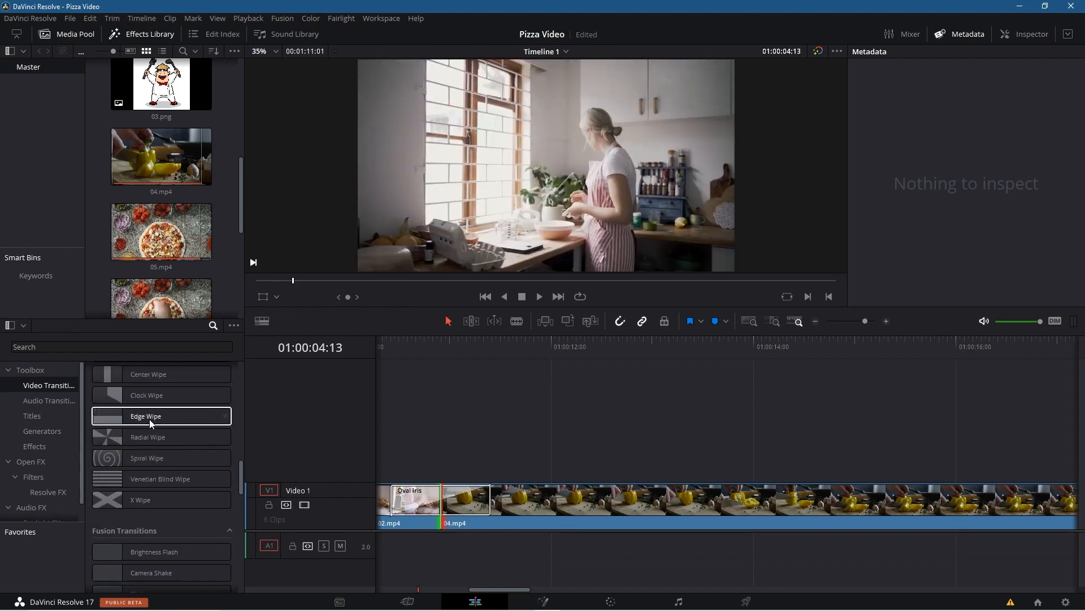
{"action": "scroll", "coordinate": [151, 421], "scroll_direction": "up", "scroll_amount": 9}
{"action": "scroll", "coordinate": [151, 433], "scroll_direction": "up", "scroll_amount": 4}
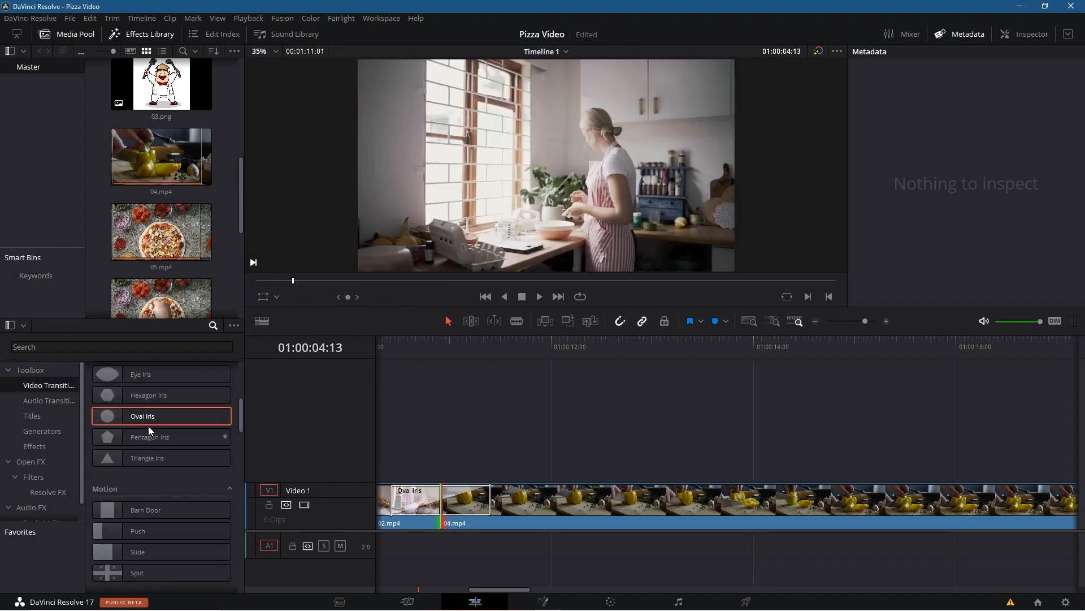
Add a 24-frame Cross Dissolve between 04.mp4 and 03.mp4, trimming the clips, and replace it with Oval Iris
{"action": "left_click_drag", "start_coordinate": [500, 586], "coordinate": [645, 588]}
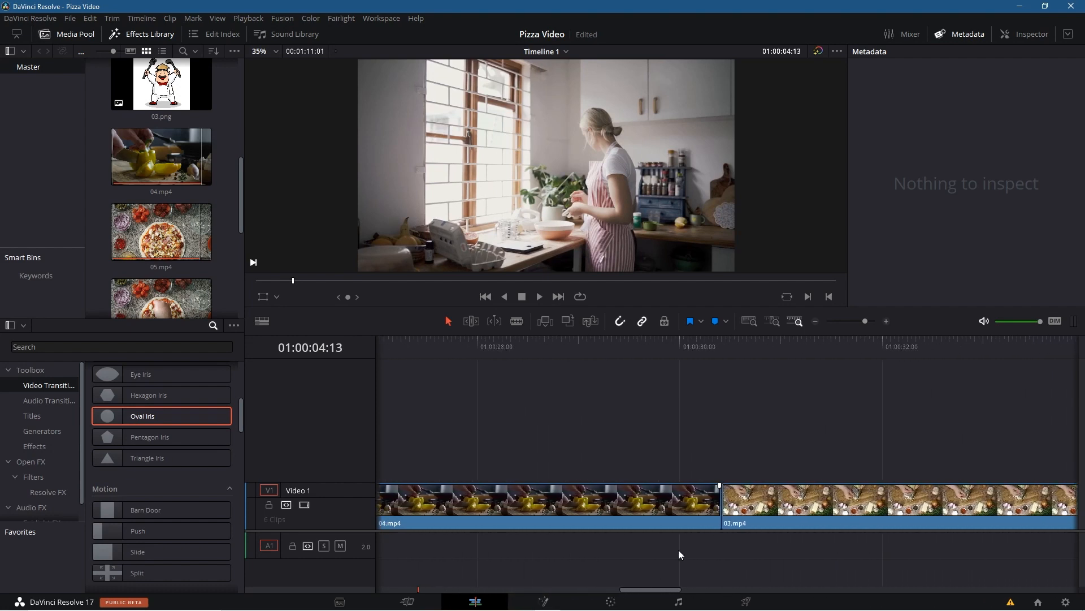
{"action": "right_click", "coordinate": [720, 497]}
{"action": "left_click", "coordinate": [746, 527]}
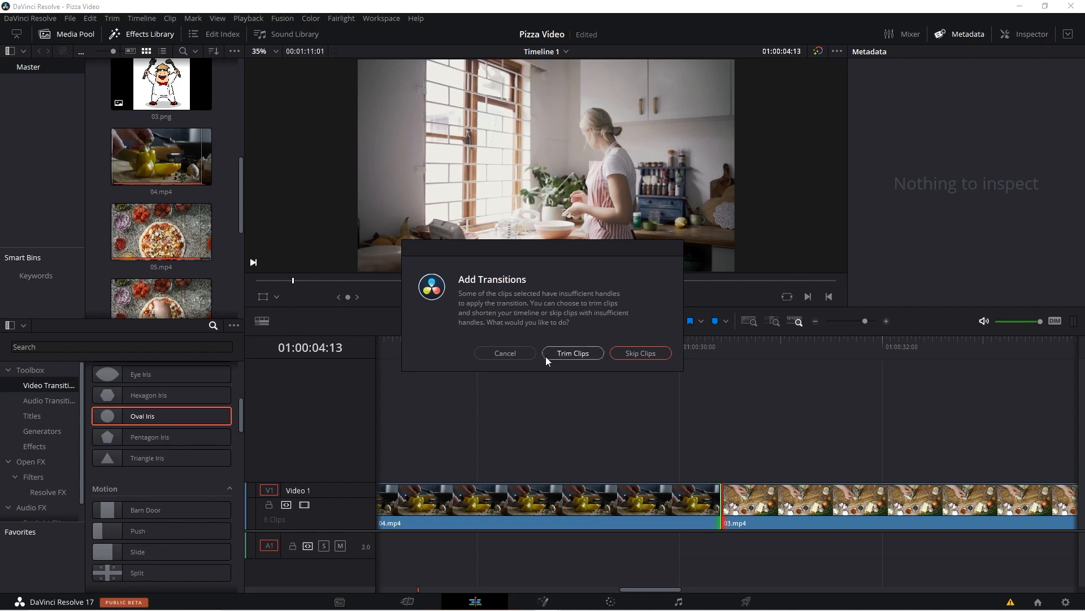
{"action": "left_click", "coordinate": [573, 353]}
{"action": "left_click_drag", "start_coordinate": [107, 417], "coordinate": [715, 488]}
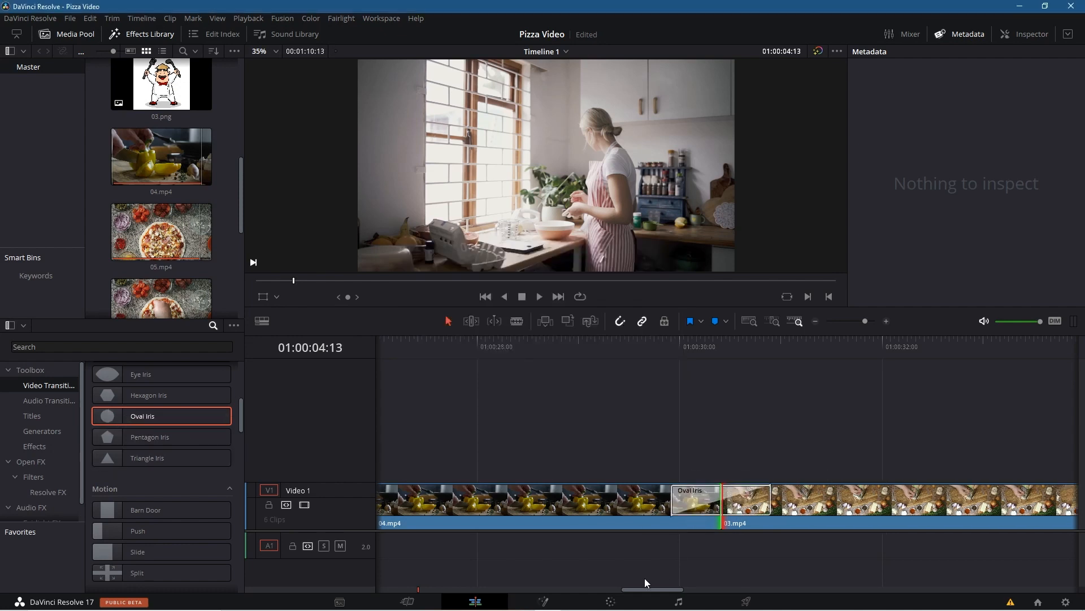
Add a 24-frame Cross Dissolve between 03.mp4 and 05.mp4, trimming the clips, and replace it with Oval Iris
{"action": "left_click_drag", "start_coordinate": [649, 594], "coordinate": [778, 593]}
{"action": "left_click", "coordinate": [597, 494]}
{"action": "right_click", "coordinate": [597, 494]}
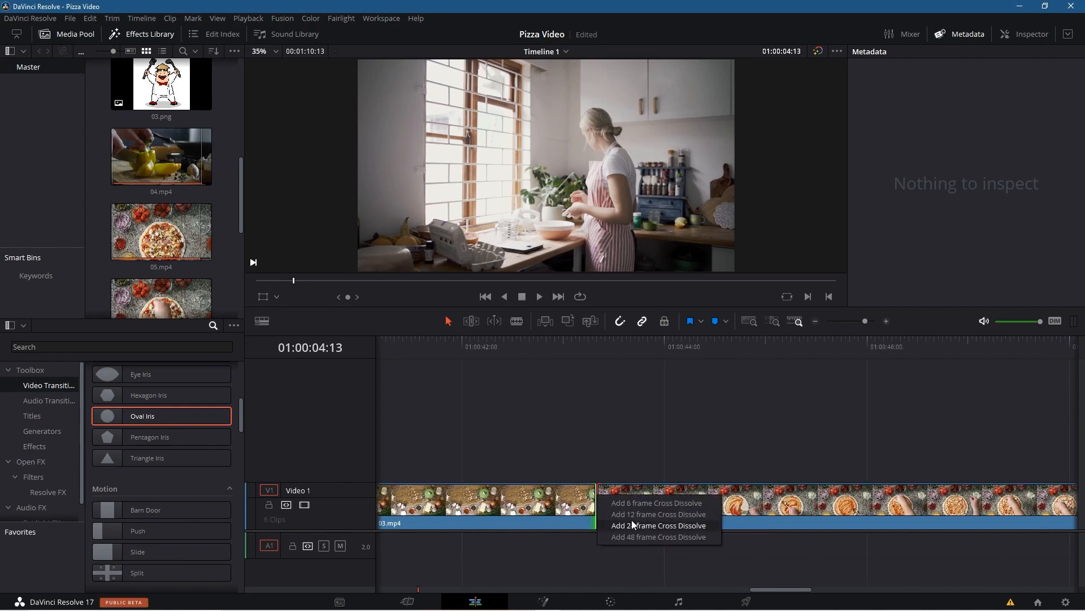
{"action": "left_click", "coordinate": [633, 524]}
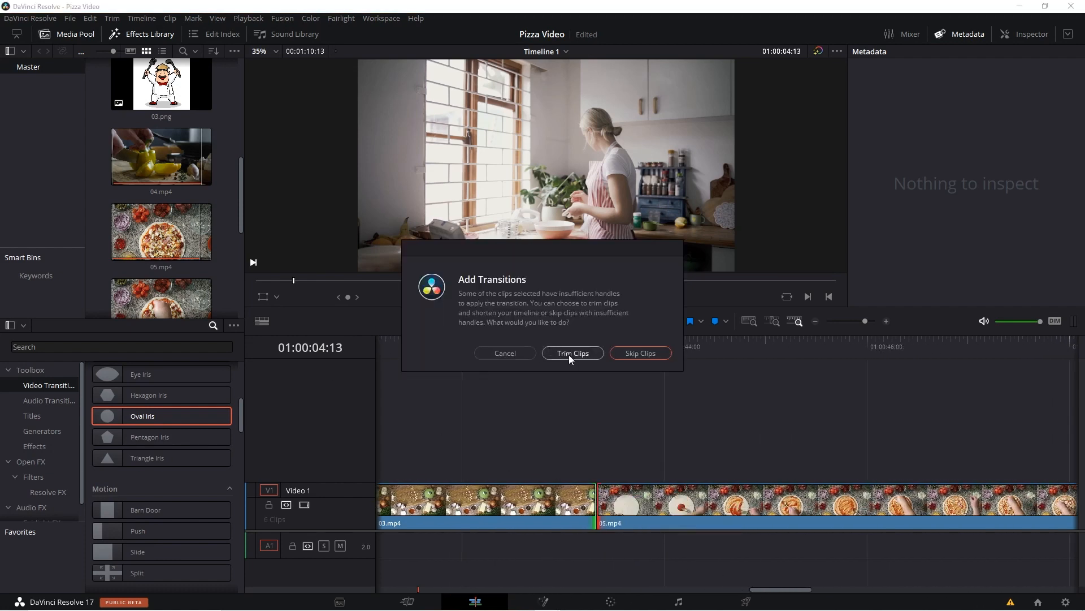
{"action": "left_click", "coordinate": [570, 355]}
{"action": "left_click_drag", "start_coordinate": [113, 413], "coordinate": [571, 497]}
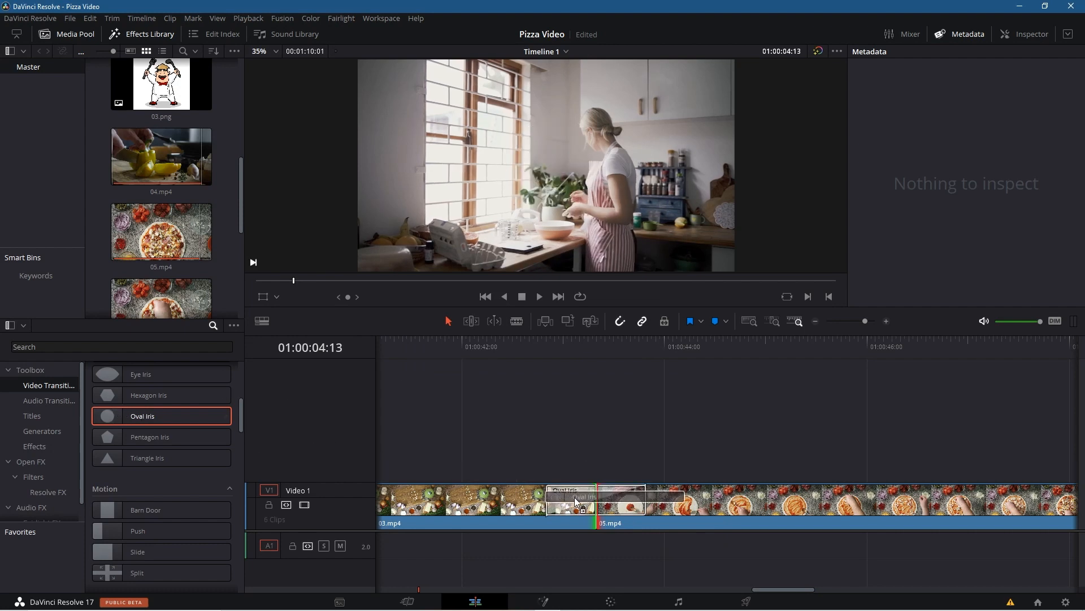
Add a 24-frame Cross Dissolve between 05.mp4 and 07.mp4, trimming the clips, and replace it with Oval Iris
{"action": "left_click_drag", "start_coordinate": [780, 592], "coordinate": [901, 592]}
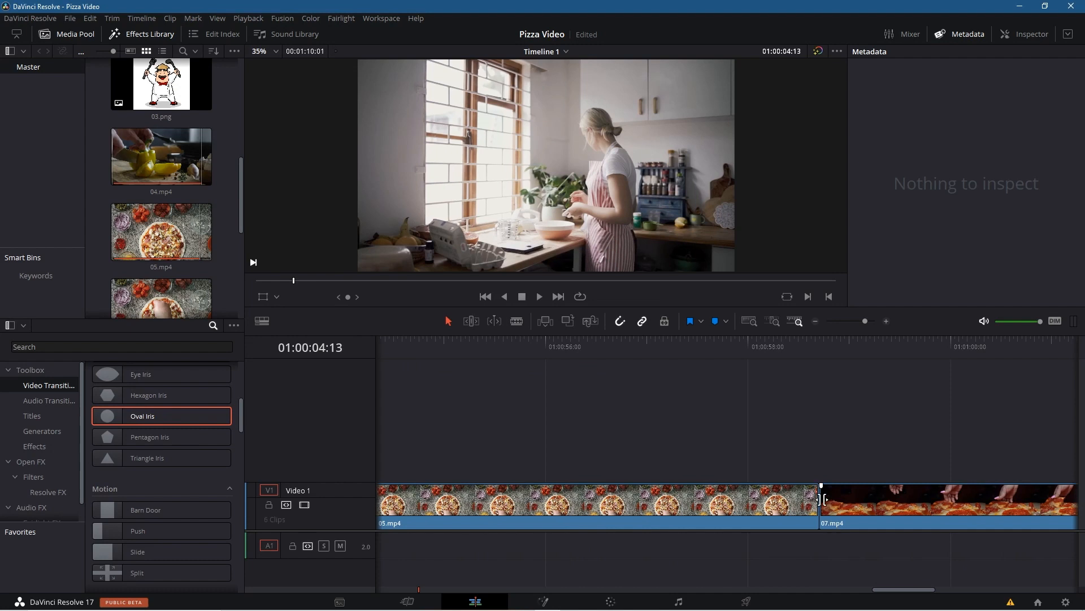
{"action": "right_click", "coordinate": [819, 497]}
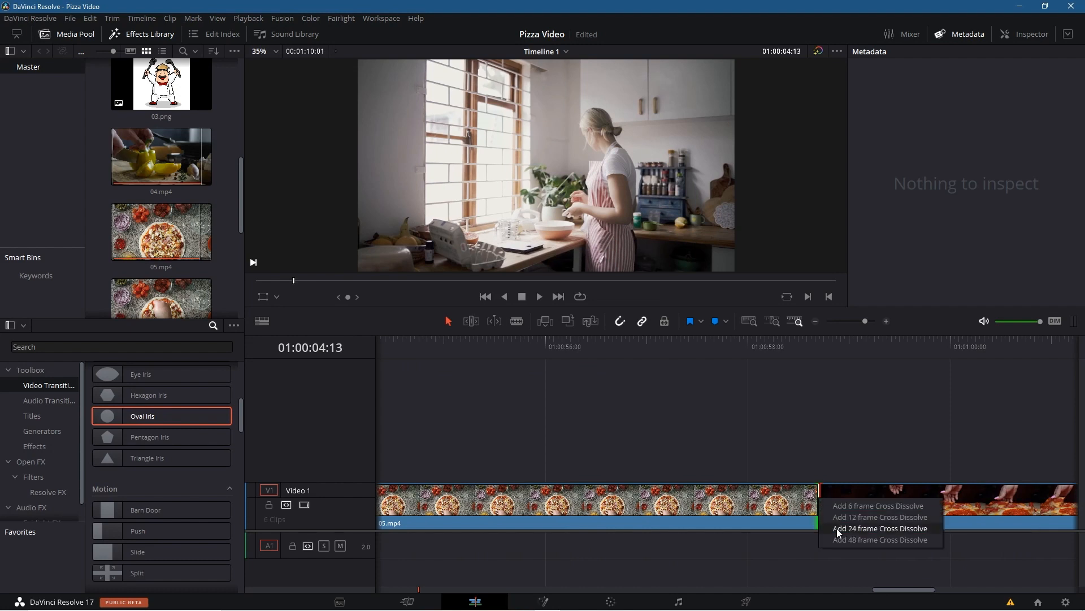
{"action": "left_click", "coordinate": [836, 528]}
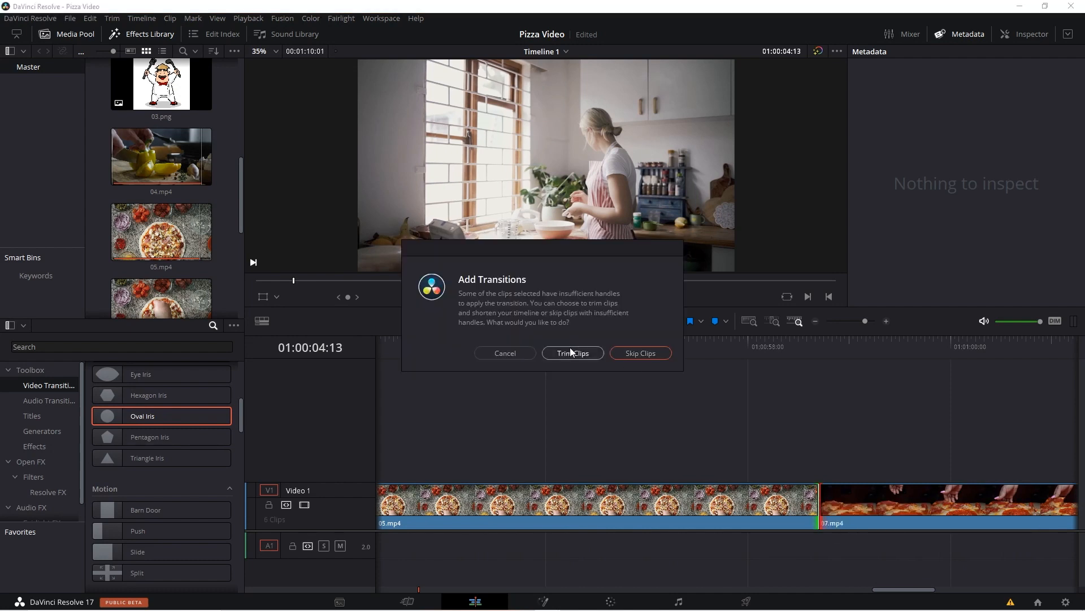
{"action": "left_click", "coordinate": [570, 352]}
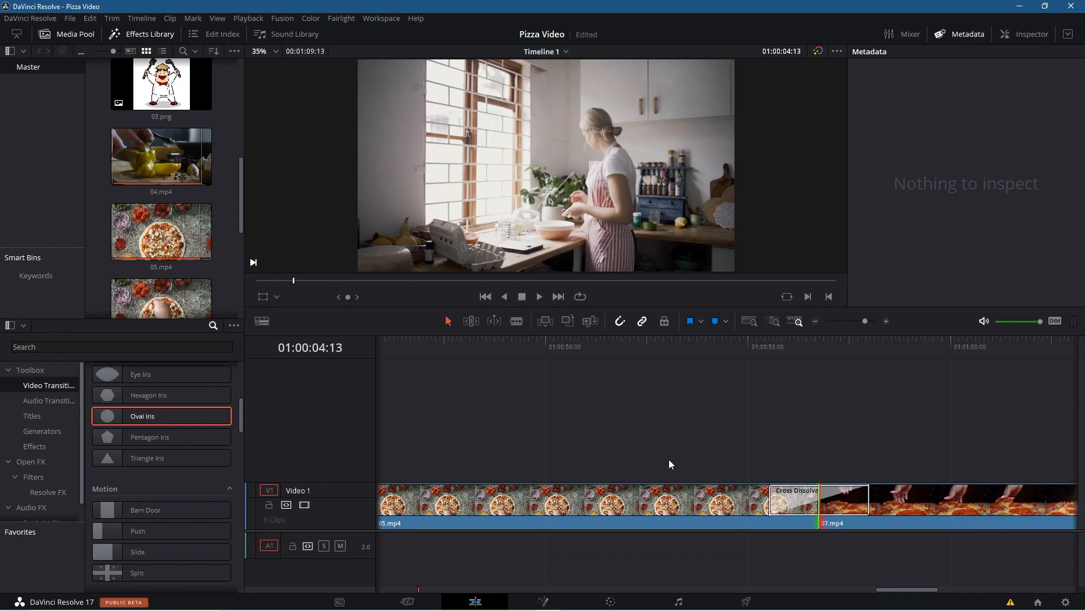
{"action": "left_click_drag", "start_coordinate": [124, 414], "coordinate": [802, 496]}
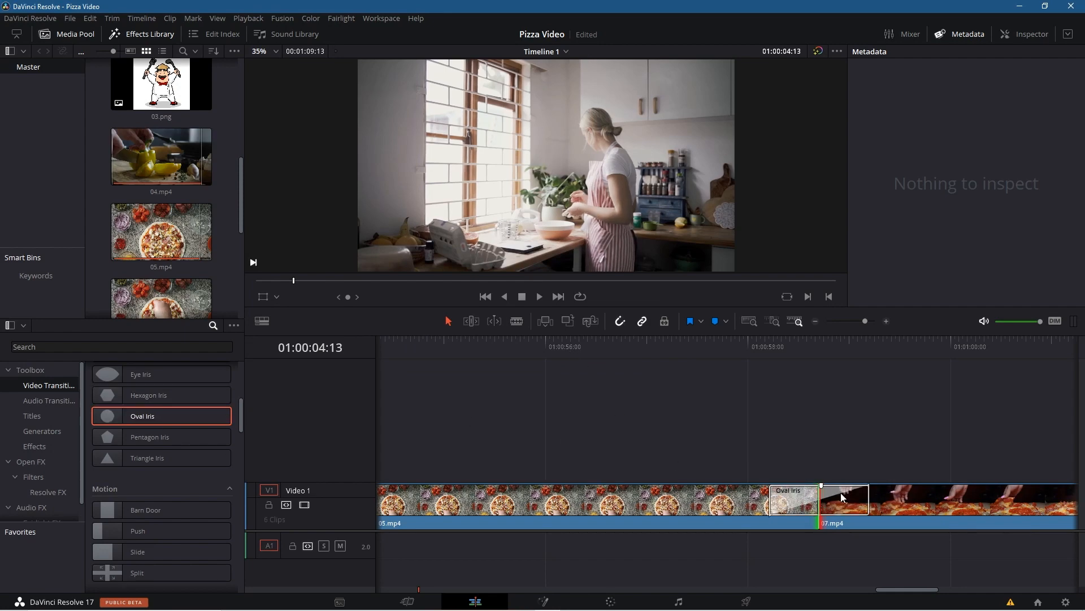
Select the Oval Iris transition between 01.mp4 and 02.mp4 and show its properties in the Inspector
{"action": "left_click_drag", "start_coordinate": [748, 349], "coordinate": [861, 416]}
{"action": "left_click", "coordinate": [857, 498]}
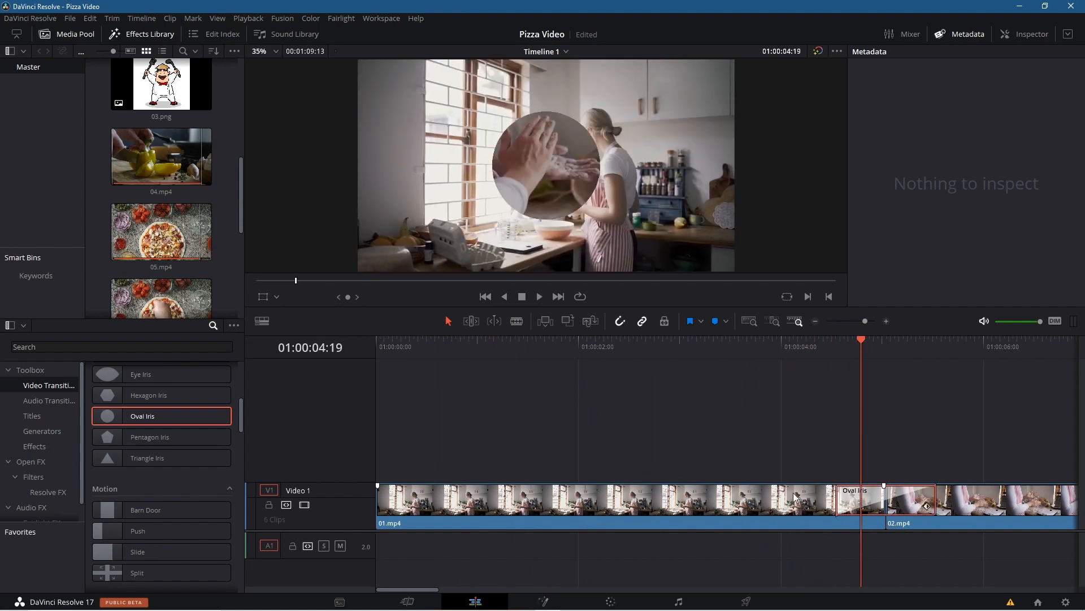
{"action": "left_click", "coordinate": [1030, 35]}
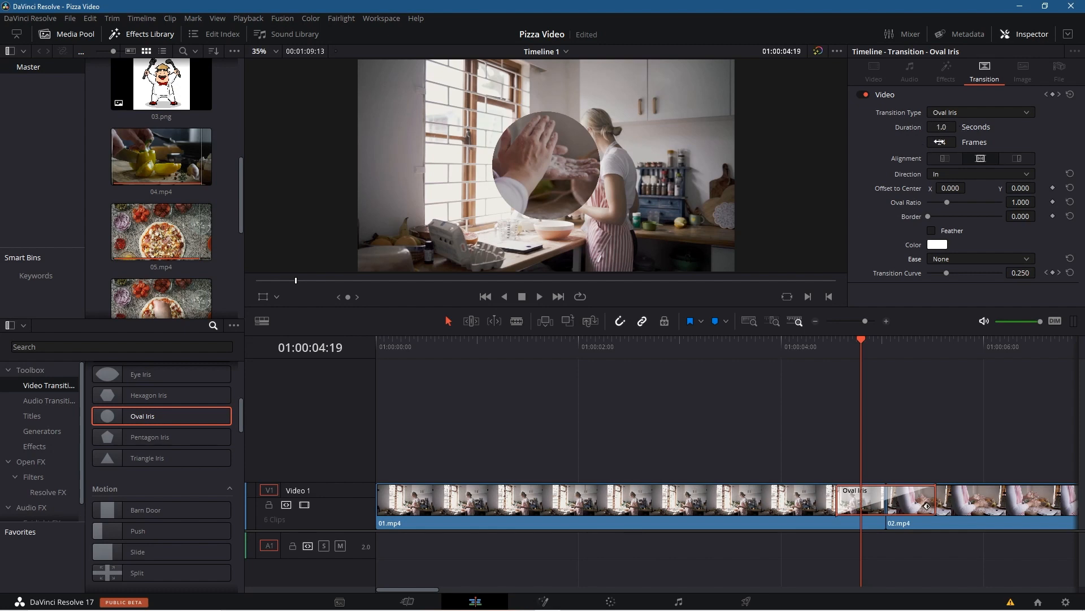
Change the transition type between 01.mp4 and 02.mp4 to Clock Wipe and preview the effect
{"action": "left_click", "coordinate": [961, 112]}
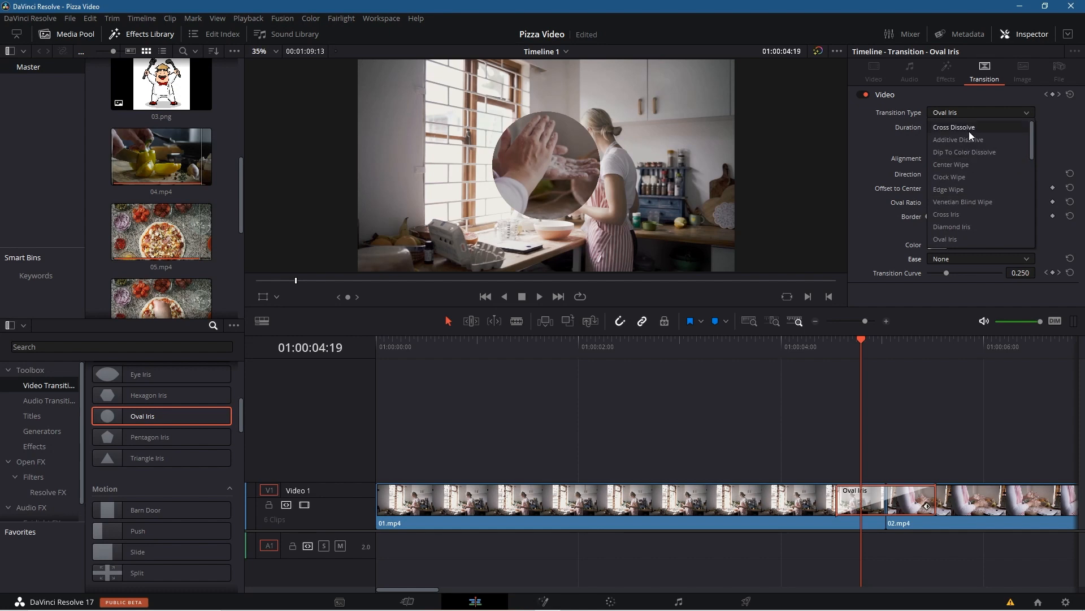
{"action": "left_click", "coordinate": [952, 177]}
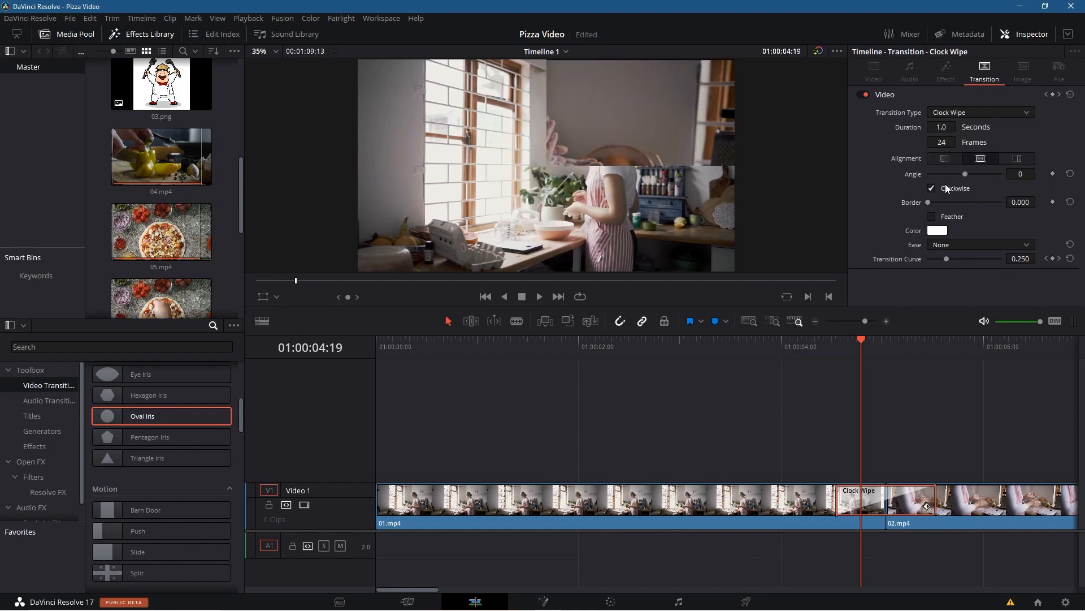
{"action": "mouse_move", "coordinate": [859, 340]}
{"action": "left_mouse_down"}
{"action": "mouse_move", "coordinate": [836, 343]}
{"action": "mouse_move", "coordinate": [897, 350]}
{"action": "mouse_move", "coordinate": [859, 343]}
{"action": "mouse_move", "coordinate": [870, 343]}
{"action": "left_mouse_up"}
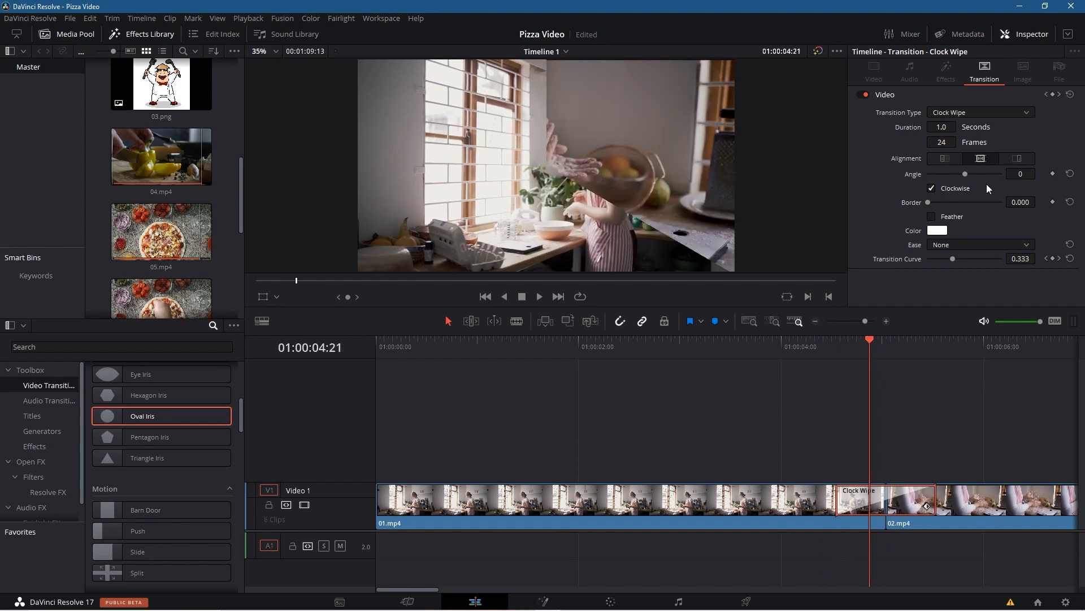
Set the transition type between 01.mp4 and 02.mp4 back to Oval Iris and preview it
{"action": "left_click", "coordinate": [980, 112]}
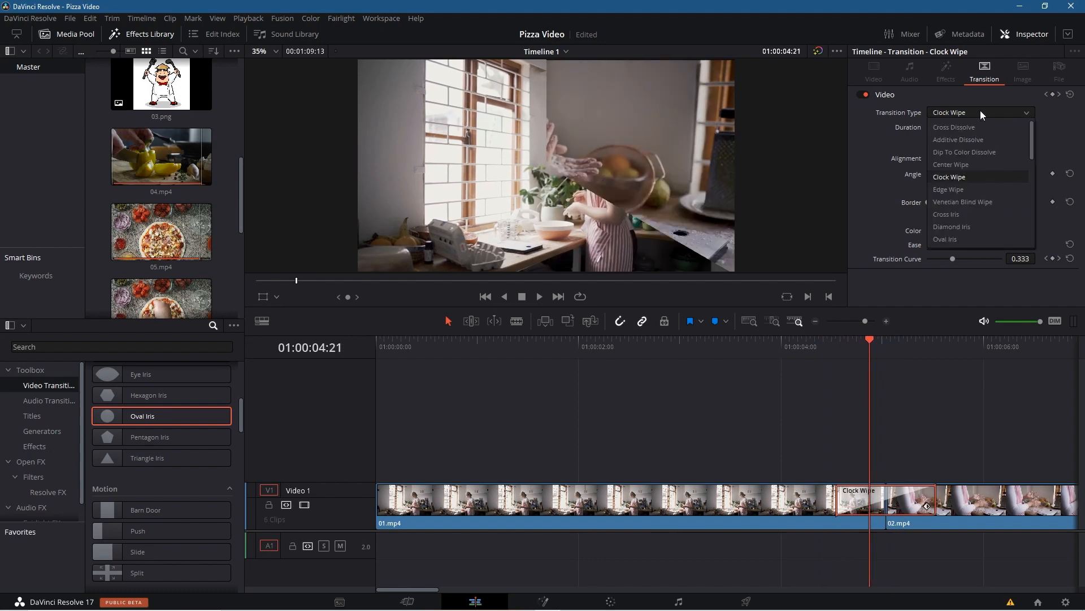
{"action": "scroll", "coordinate": [964, 243], "scroll_direction": "down", "scroll_amount": 3}
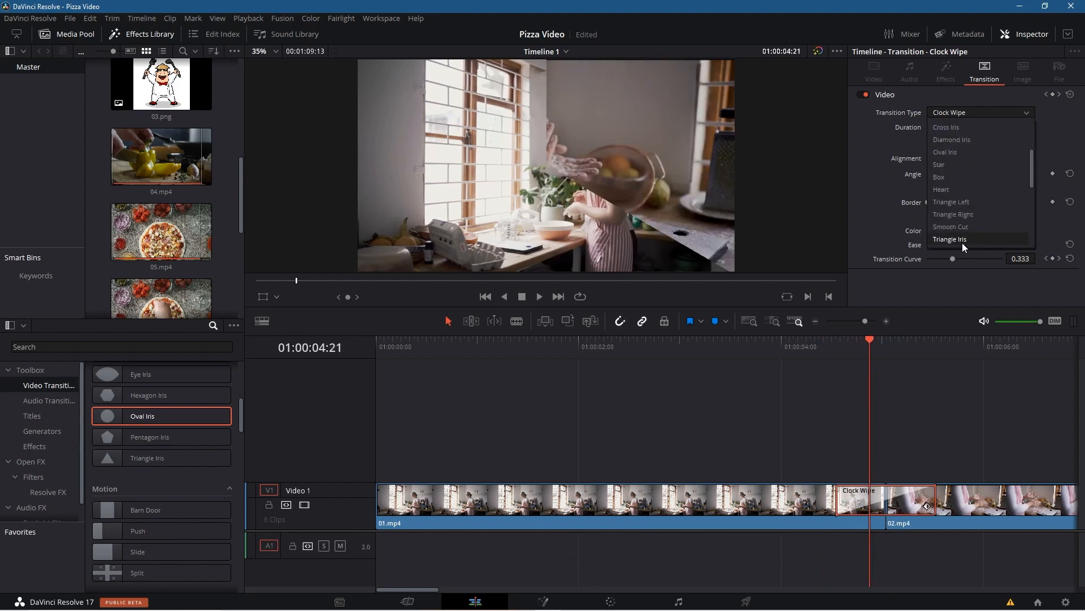
{"action": "left_click", "coordinate": [960, 152]}
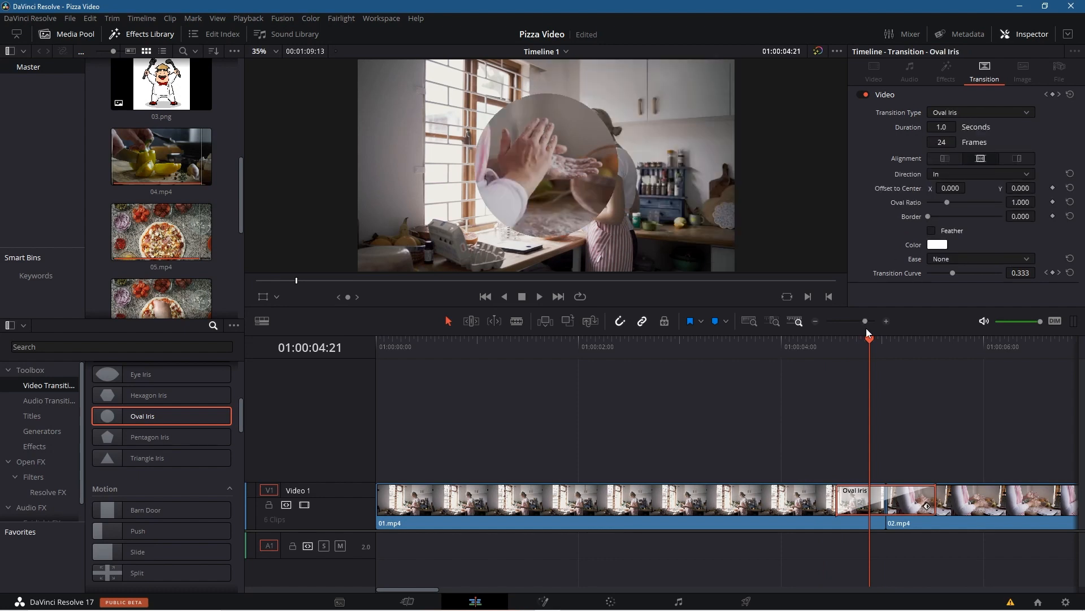
{"action": "mouse_move", "coordinate": [870, 339]}
{"action": "left_mouse_down"}
{"action": "mouse_move", "coordinate": [888, 344]}
{"action": "mouse_move", "coordinate": [854, 345]}
{"action": "left_mouse_up"}
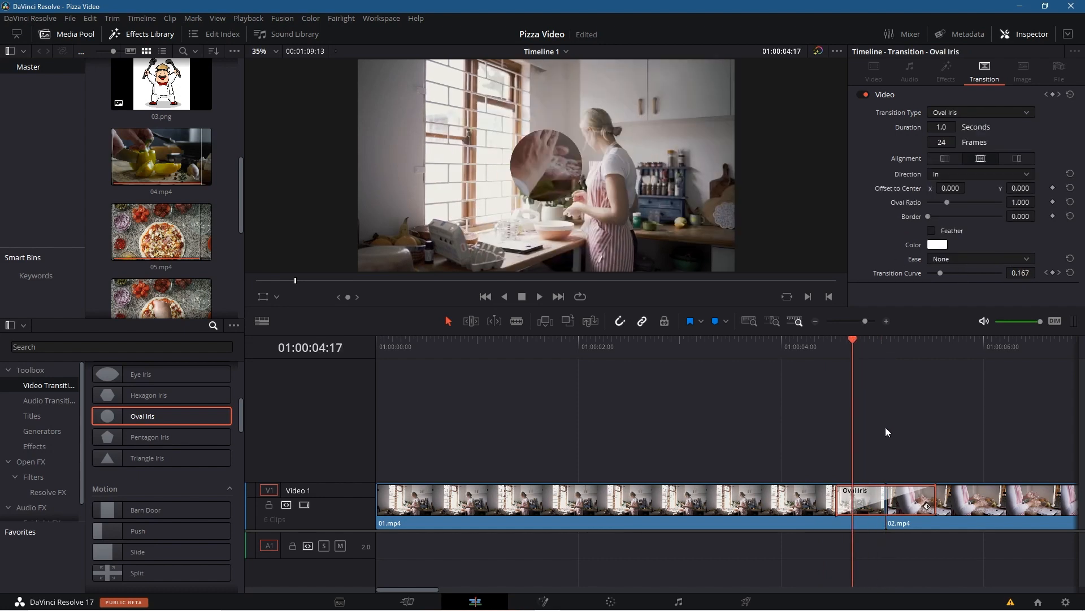
Try the different alignments and the other direction on the Oval Iris transition, ending with centred alignment and direction In
{"action": "left_click", "coordinate": [949, 157]}
{"action": "left_click", "coordinate": [984, 158]}
{"action": "left_click", "coordinate": [1016, 155]}
{"action": "left_click", "coordinate": [991, 155]}
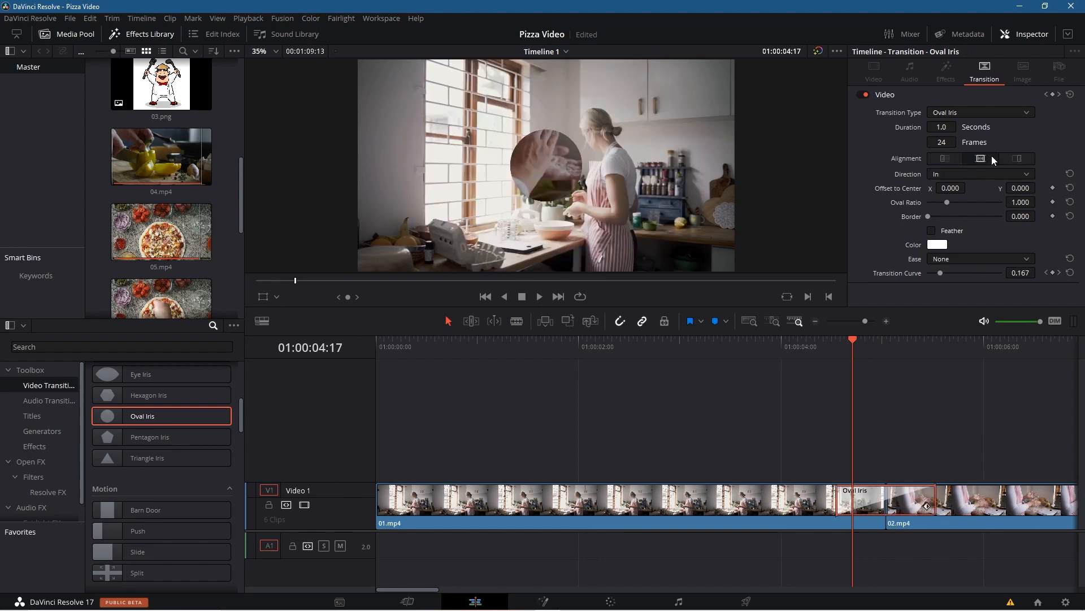
{"action": "left_click", "coordinate": [958, 174]}
{"action": "left_click", "coordinate": [961, 198]}
{"action": "left_click", "coordinate": [948, 172]}
{"action": "left_click", "coordinate": [951, 185]}
Set the Oval Iris transition's horizontal offset to centre to 244.000 and preview the result
{"action": "left_click_drag", "start_coordinate": [944, 188], "coordinate": [1016, 187]}
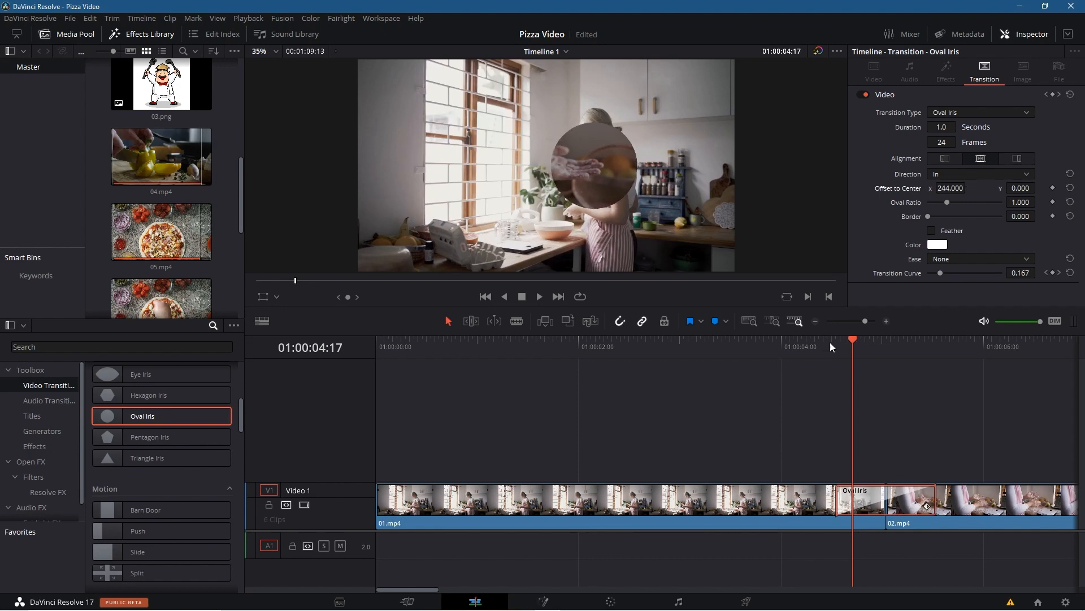
{"action": "left_click_drag", "start_coordinate": [853, 341], "coordinate": [856, 400]}
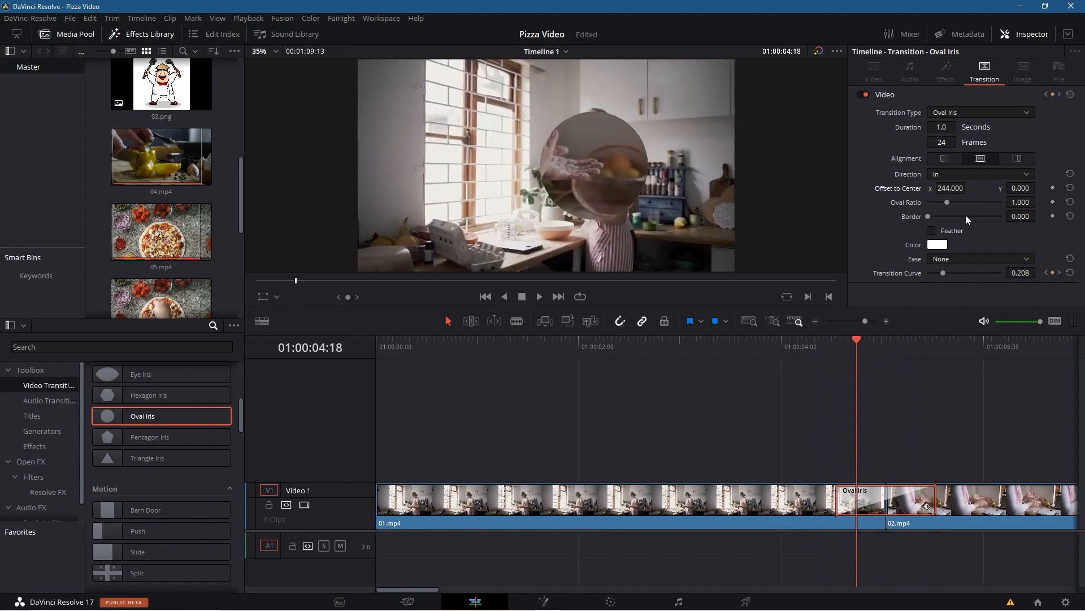
Reset the Oval Iris transition's horizontal offset to centre to 0
{"action": "left_click", "coordinate": [950, 188]}
{"action": "type", "text": "0"}
{"action": "key", "text": "Return"}
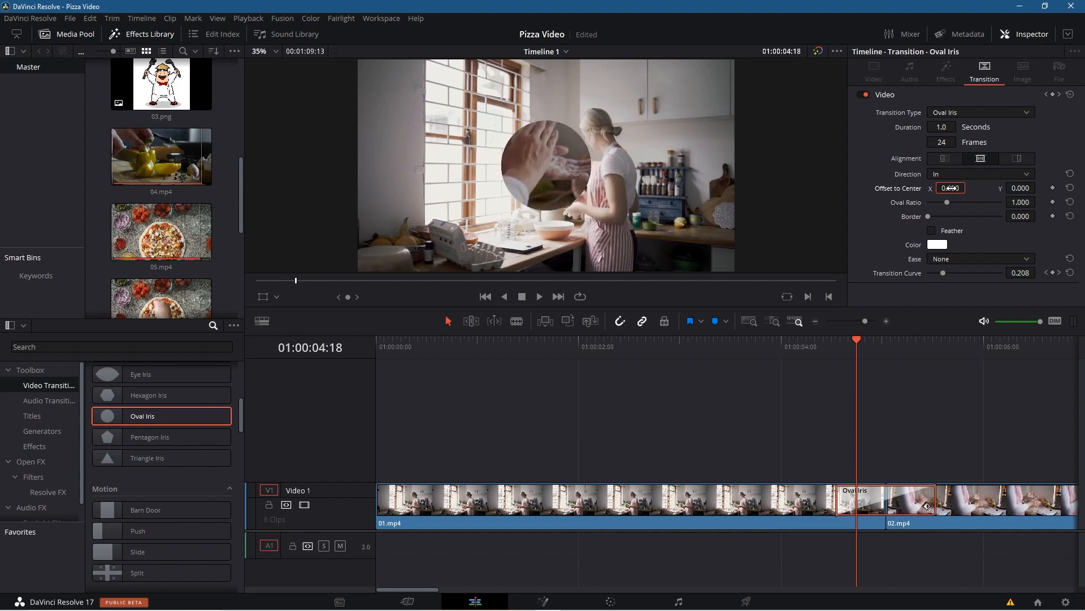
Give the Oval Iris transition a border of 18.320 coloured dark red #aa0000, and scrub across it
{"action": "mouse_move", "coordinate": [926, 216]}
{"action": "left_mouse_down"}
{"action": "mouse_move", "coordinate": [959, 218]}
{"action": "mouse_move", "coordinate": [930, 216]}
{"action": "left_mouse_up"}
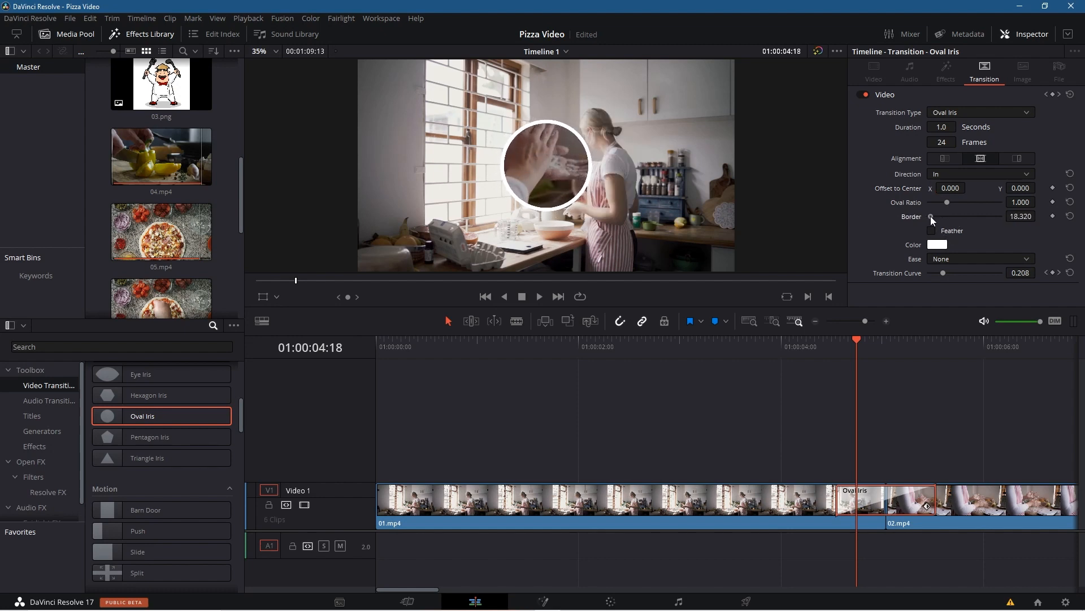
{"action": "left_click", "coordinate": [939, 247]}
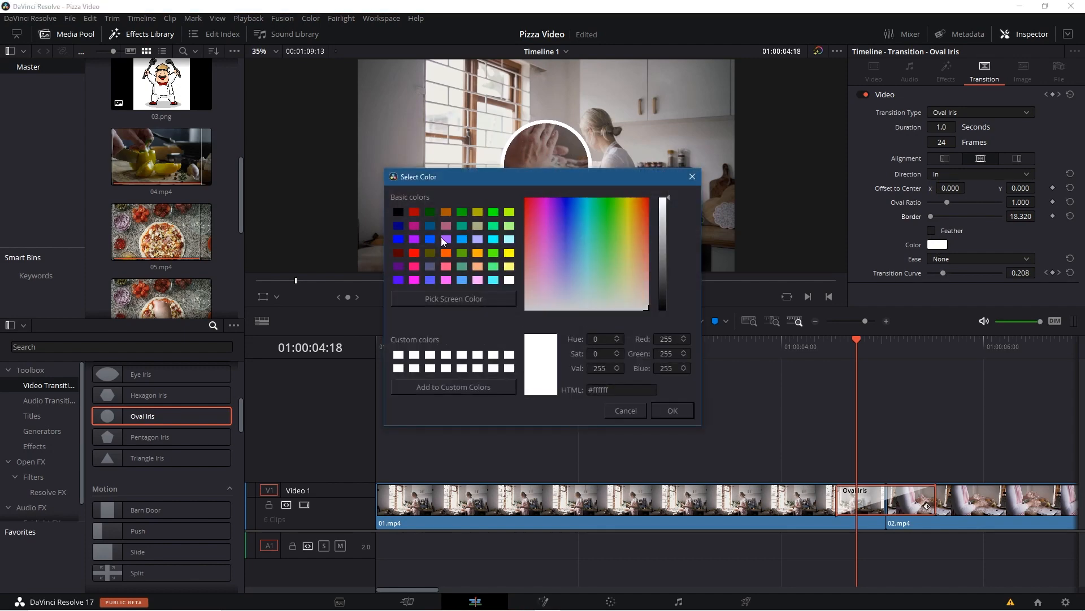
{"action": "left_click", "coordinate": [414, 212]}
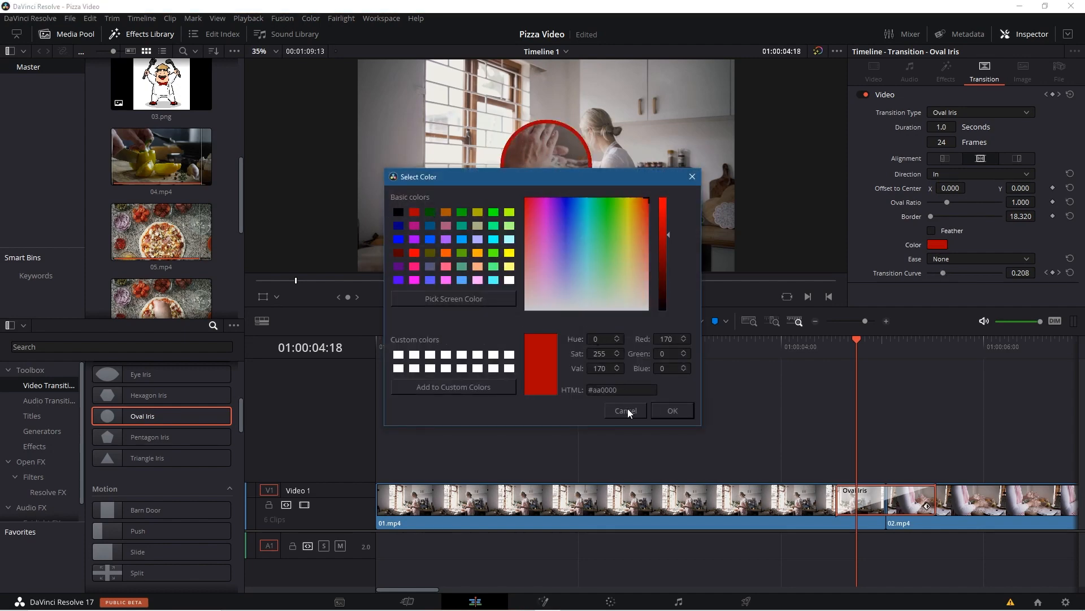
{"action": "left_click", "coordinate": [667, 411]}
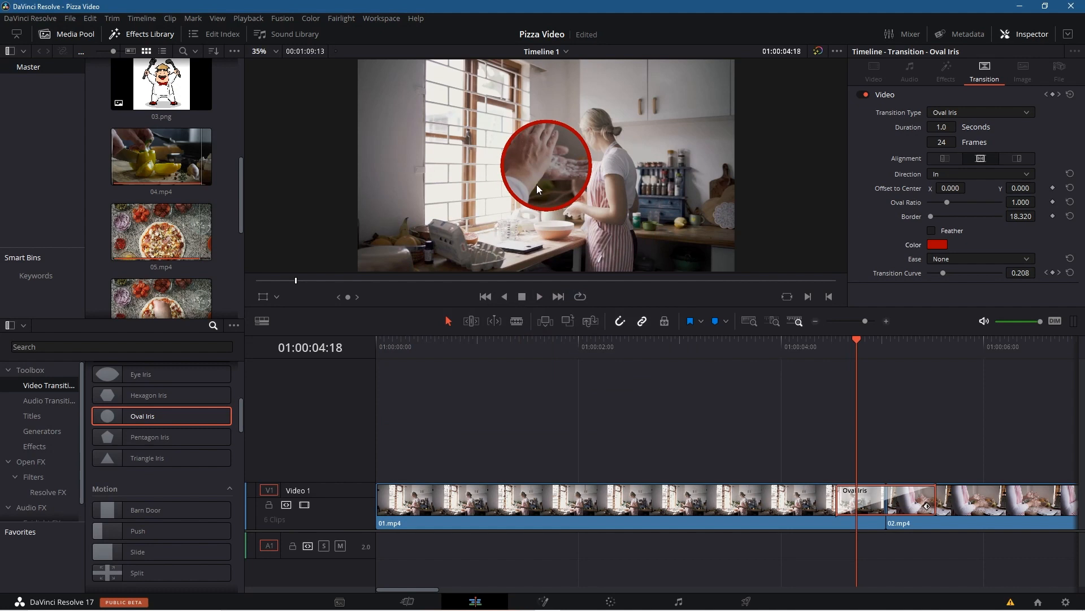
{"action": "mouse_move", "coordinate": [856, 337]}
{"action": "left_mouse_down"}
{"action": "mouse_move", "coordinate": [826, 336]}
{"action": "mouse_move", "coordinate": [890, 341]}
{"action": "mouse_move", "coordinate": [862, 339]}
{"action": "left_mouse_up"}
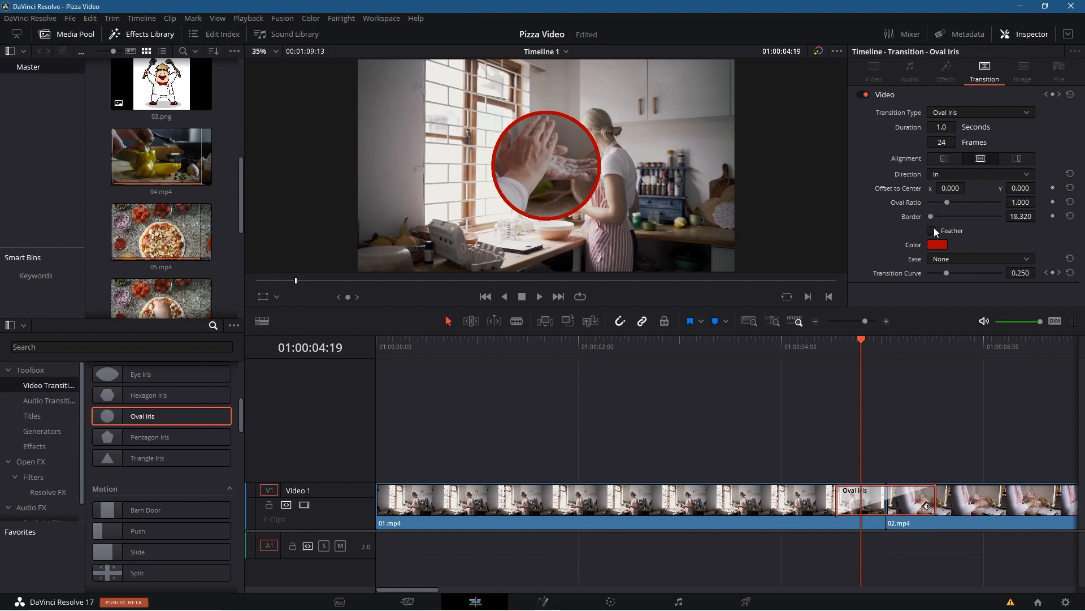
Try a feathered Oval Iris border of 80.610, then turn Feather off and reduce the border to 0.000
{"action": "left_click_drag", "start_coordinate": [930, 215], "coordinate": [926, 214]}
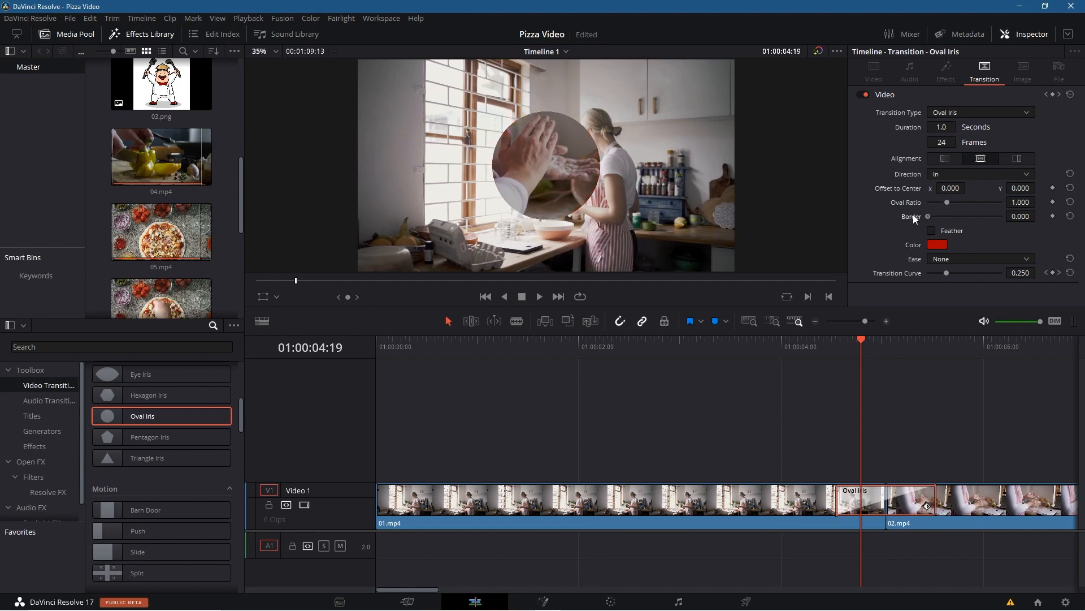
{"action": "left_click_drag", "start_coordinate": [928, 216], "coordinate": [942, 222]}
{"action": "left_click", "coordinate": [933, 232]}
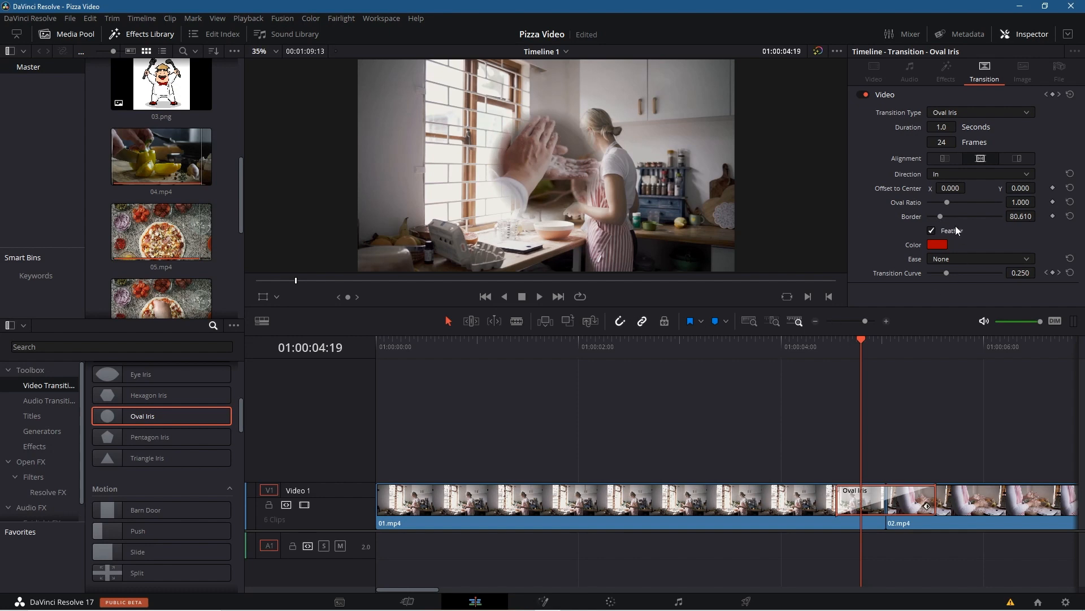
{"action": "left_click", "coordinate": [932, 231]}
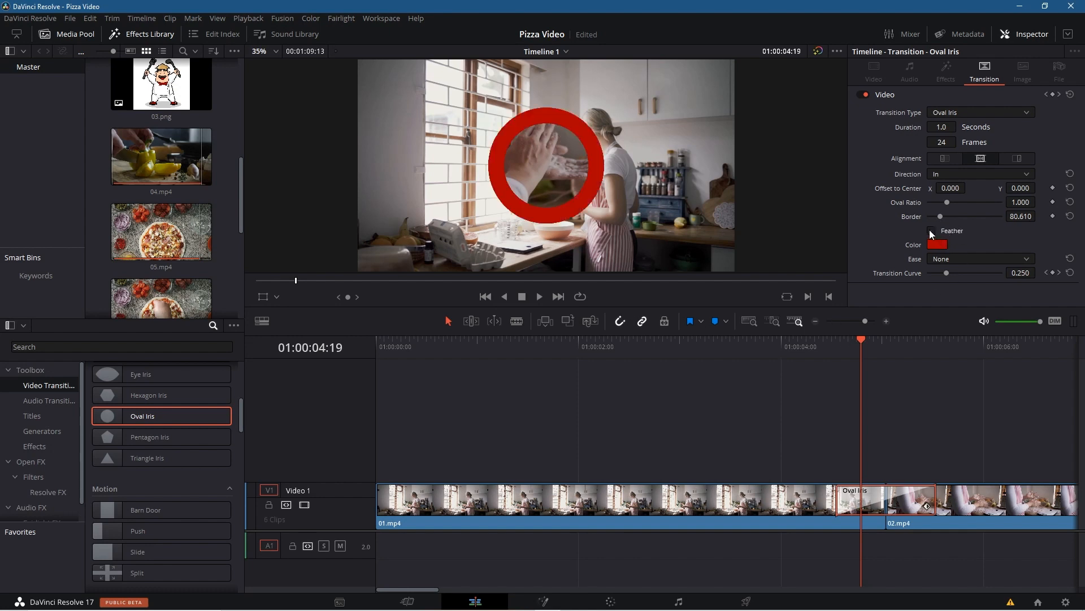
{"action": "left_click_drag", "start_coordinate": [939, 217], "coordinate": [914, 216]}
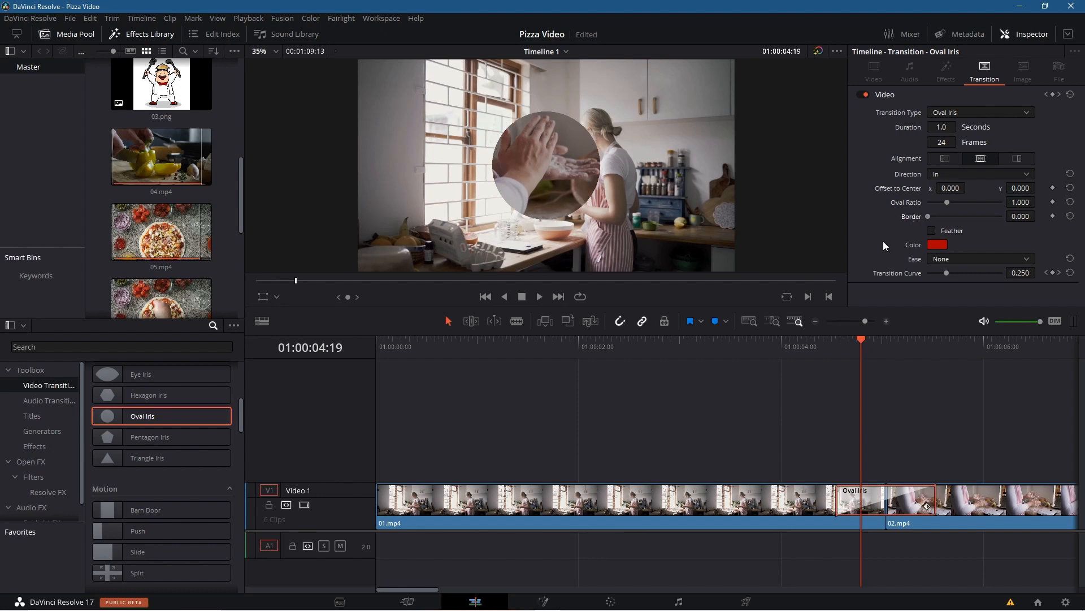
Set the ease of the Oval Iris transition between 01.mp4 and 02.mp4 to In & Out and preview it
{"action": "left_click", "coordinate": [948, 259]}
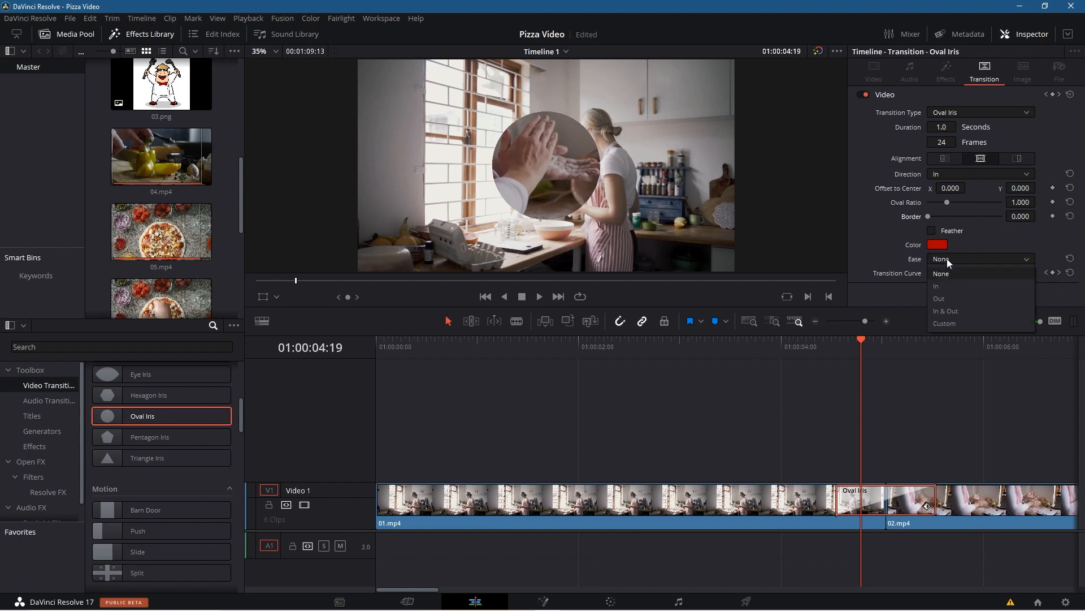
{"action": "left_click", "coordinate": [947, 310]}
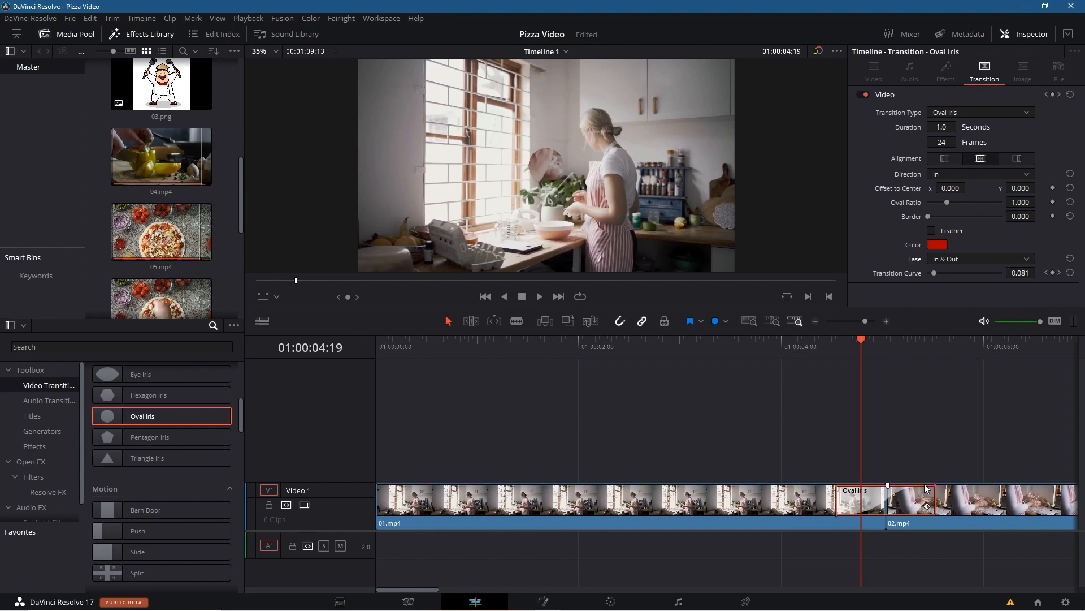
{"action": "left_click_drag", "start_coordinate": [865, 339], "coordinate": [814, 338]}
{"action": "left_click", "coordinate": [540, 297]}
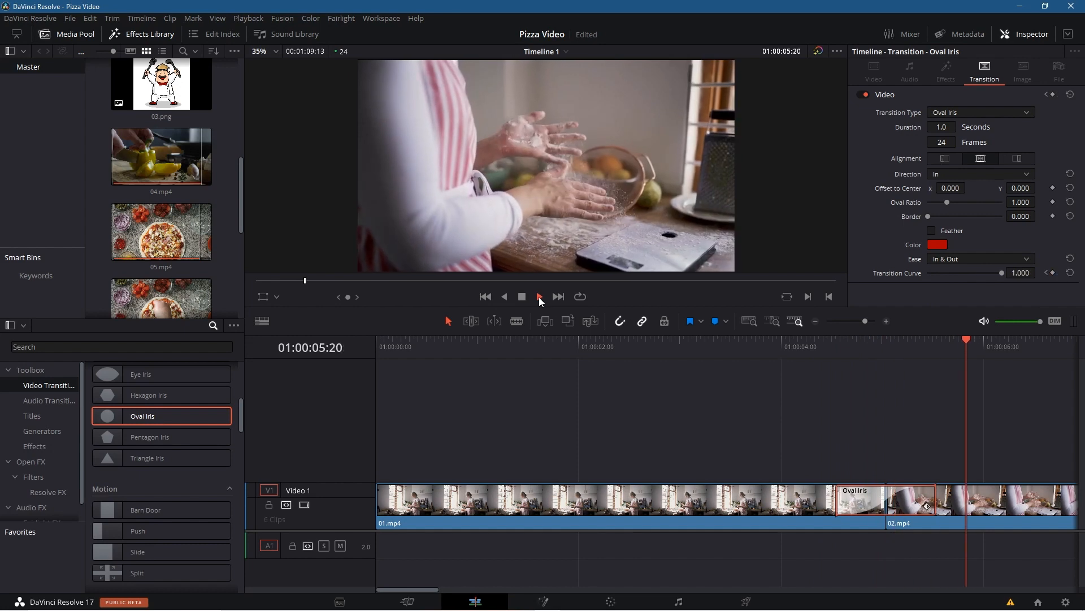
{"action": "left_click", "coordinate": [521, 296]}
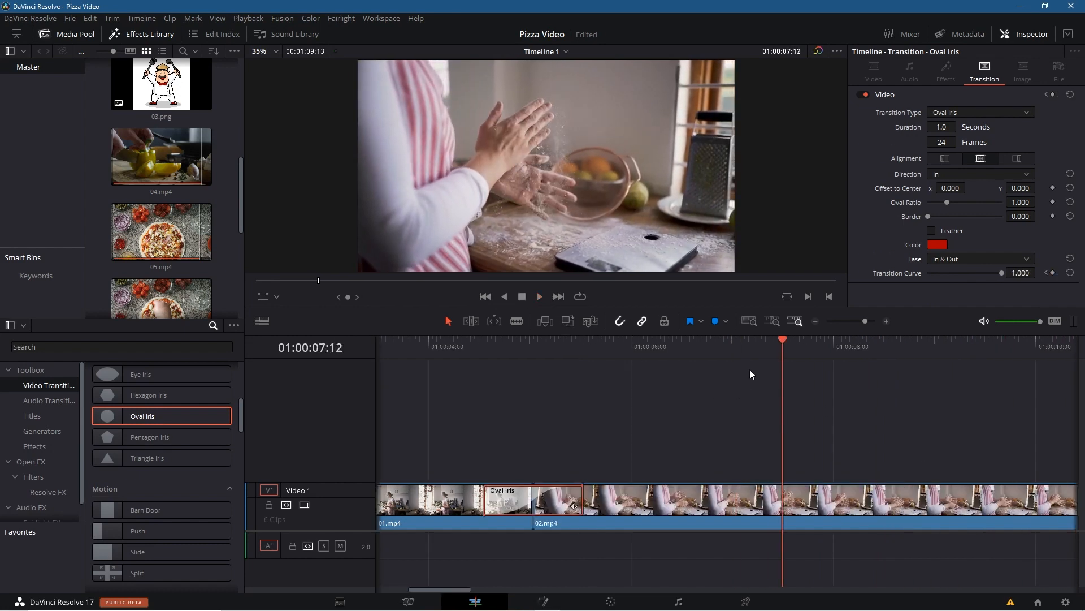
{"action": "left_click_drag", "start_coordinate": [784, 338], "coordinate": [575, 359]}
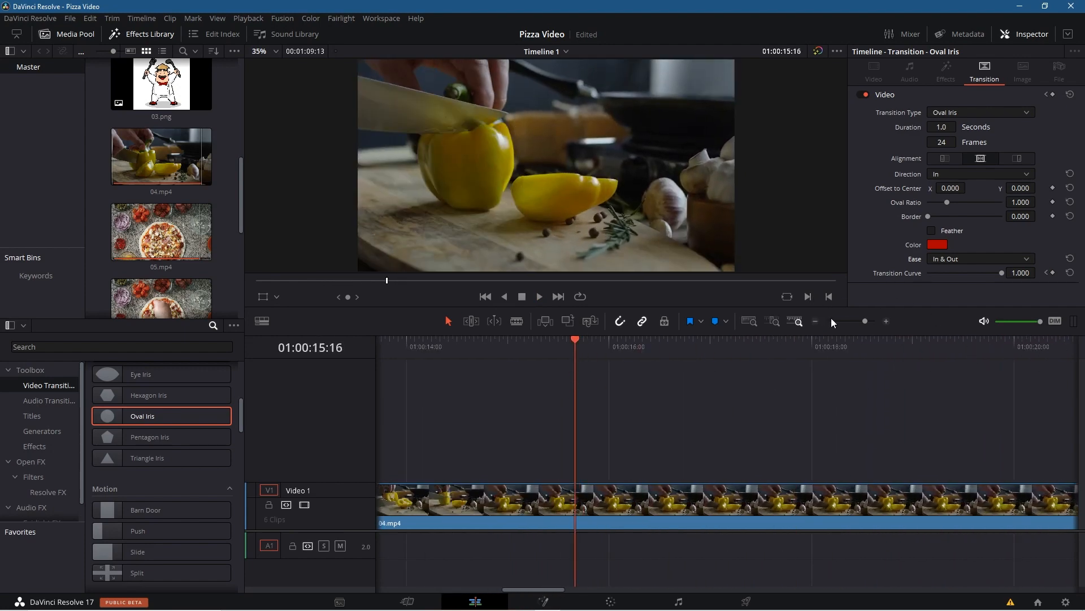
Set the ease of the Oval Iris transition between 02.mp4 and 04.mp4 to In & Out
{"action": "left_click_drag", "start_coordinate": [859, 321], "coordinate": [854, 320]}
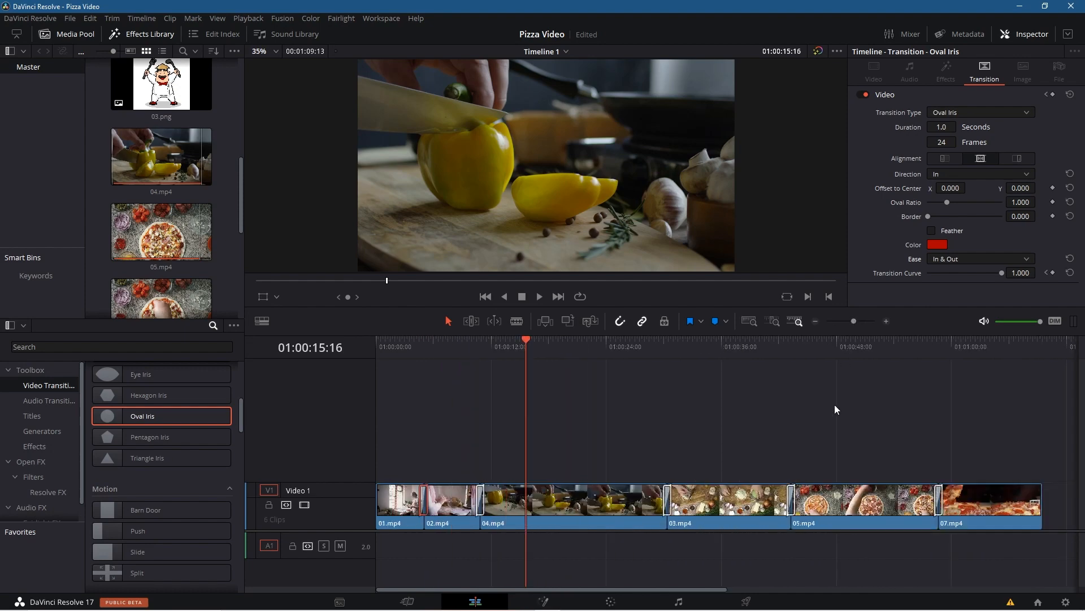
{"action": "scroll", "coordinate": [772, 454], "scroll_direction": "down", "scroll_amount": 2}
{"action": "scroll", "coordinate": [771, 454], "scroll_direction": "up", "scroll_amount": 1}
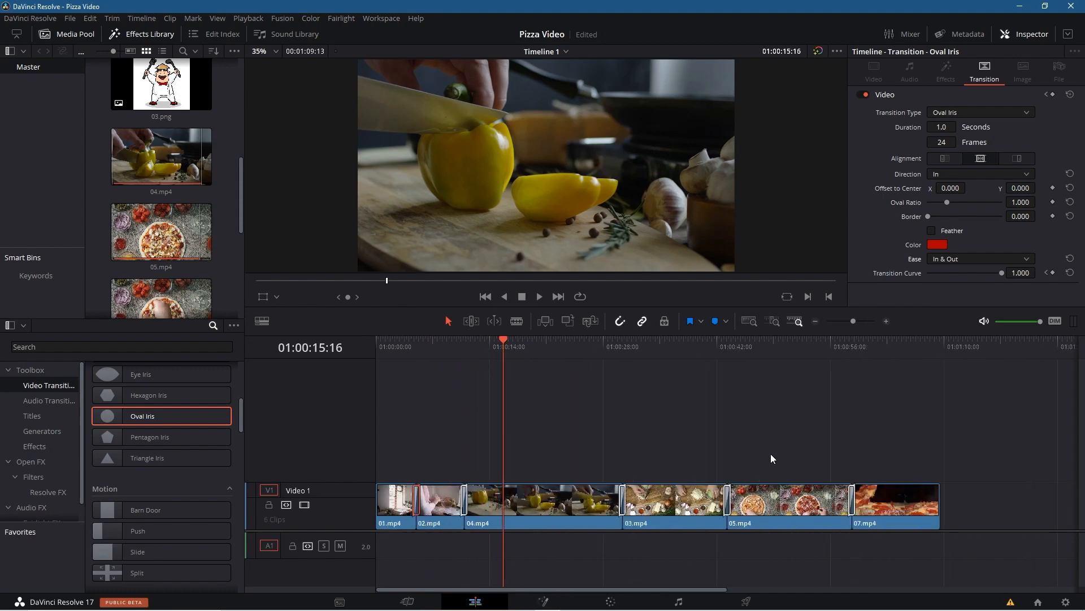
{"action": "scroll", "coordinate": [771, 454], "scroll_direction": "up", "scroll_amount": 1}
{"action": "scroll", "coordinate": [690, 467], "scroll_direction": "up", "scroll_amount": 1}
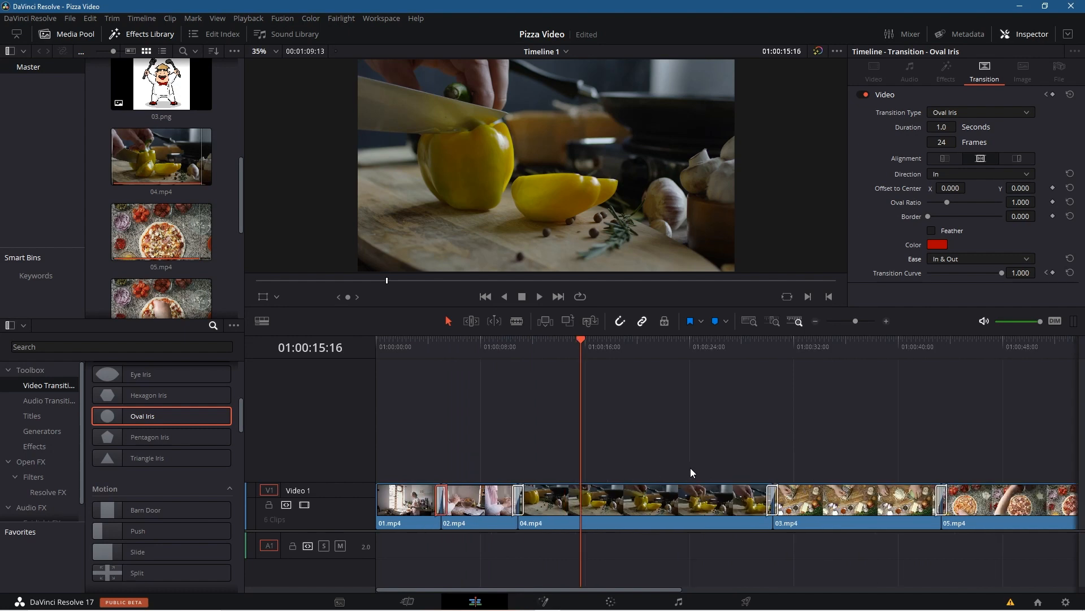
{"action": "left_click", "coordinate": [519, 502]}
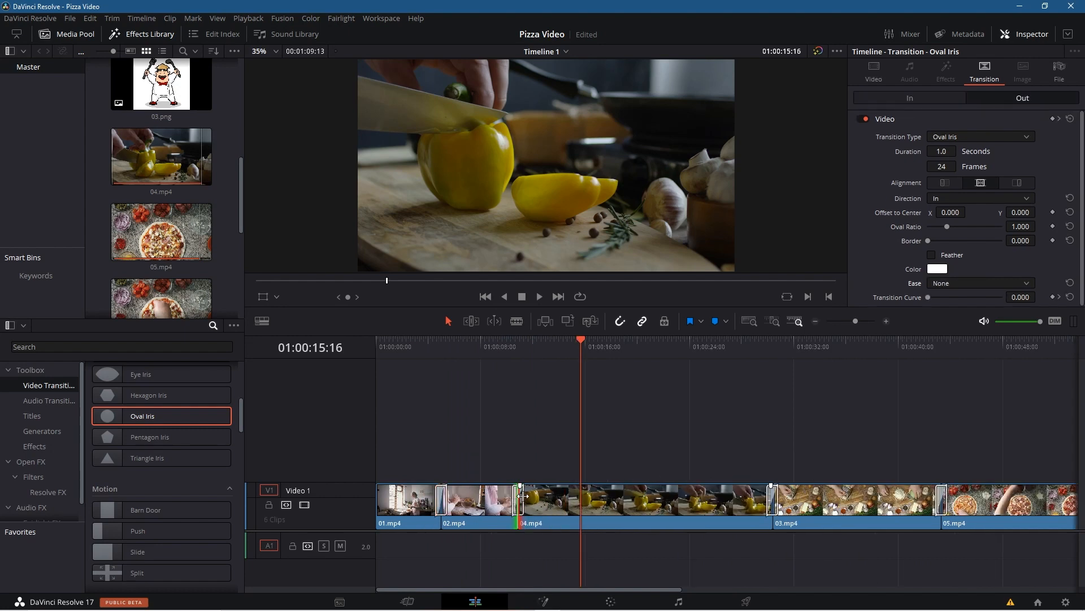
{"action": "scroll", "coordinate": [523, 493], "scroll_direction": "up", "scroll_amount": 1}
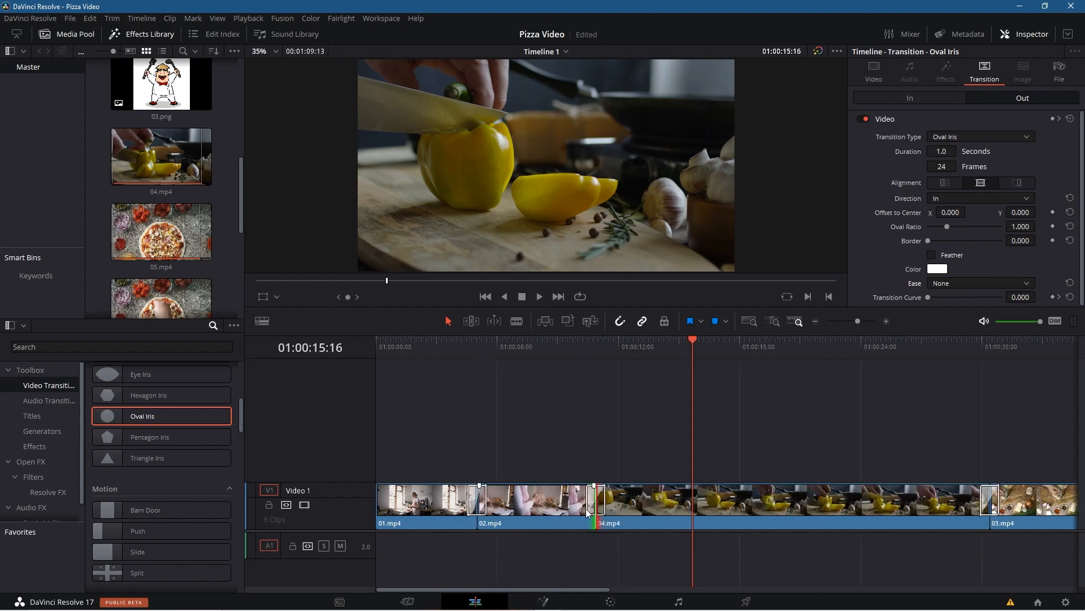
{"action": "left_click", "coordinate": [957, 282]}
{"action": "left_click", "coordinate": [957, 336]}
Set the ease of the Oval Iris transition between 04.mp4 and 03.mp4 to In & Out and play through it
{"action": "left_click", "coordinate": [993, 498]}
{"action": "left_click", "coordinate": [961, 282]}
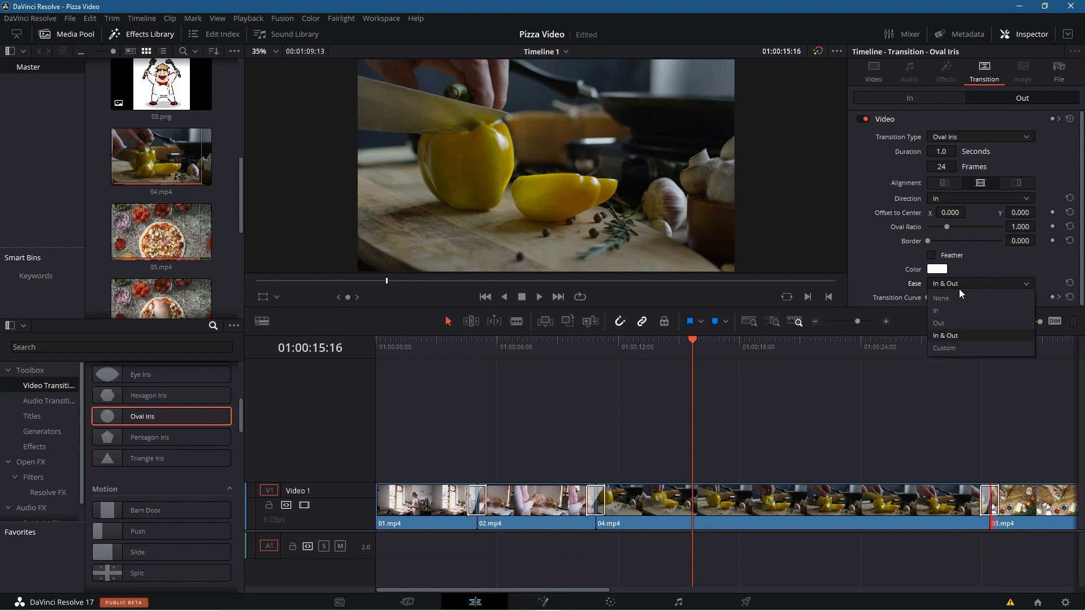
{"action": "left_click", "coordinate": [959, 336]}
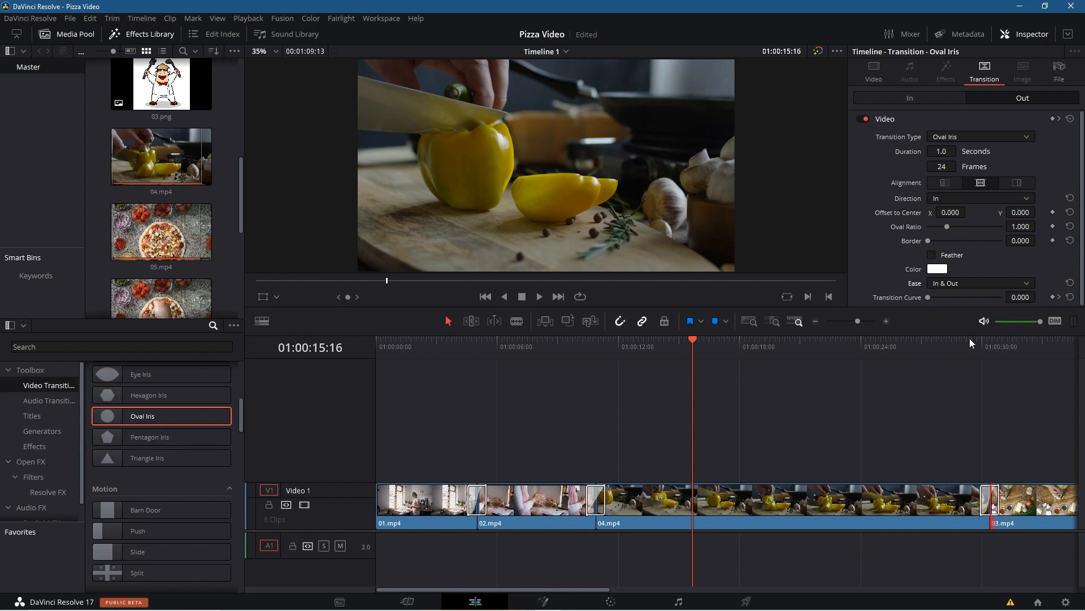
{"action": "left_click_drag", "start_coordinate": [970, 338], "coordinate": [980, 341]}
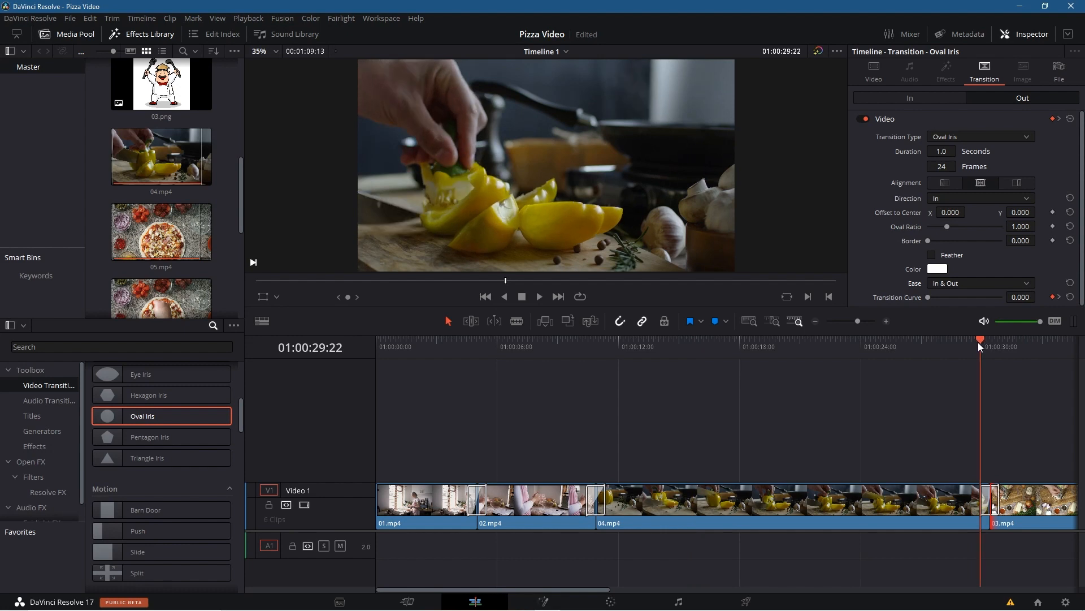
{"action": "key", "text": "space"}
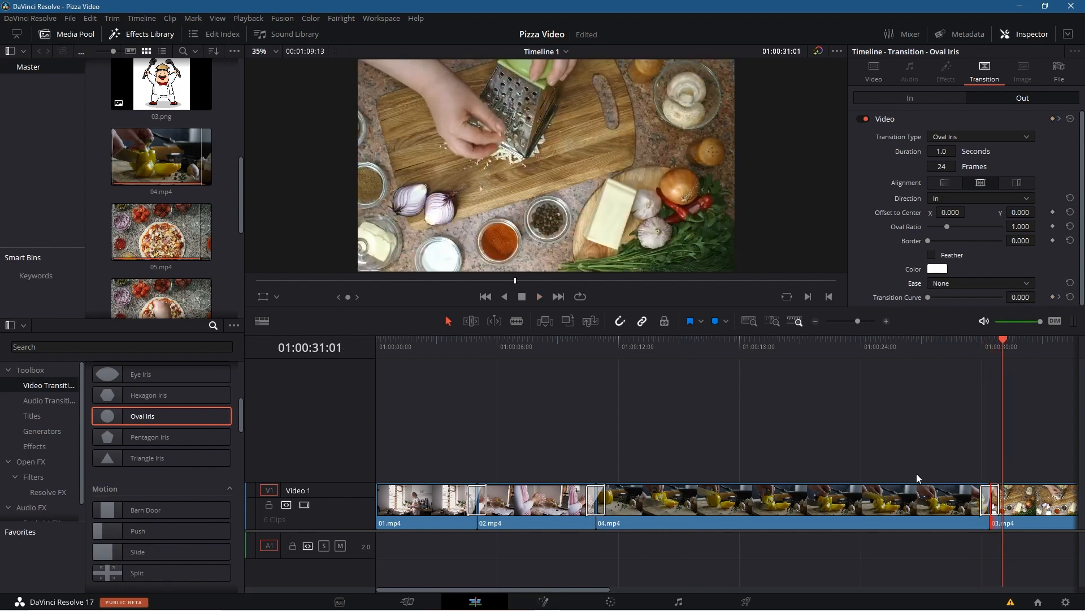
Set the ease to In & Out for the transitions between 03.mp4 and 05.mp4 and between 05.mp4 and 07.mp4
{"action": "left_click_drag", "start_coordinate": [592, 593], "coordinate": [768, 577]}
{"action": "left_click", "coordinate": [721, 504]}
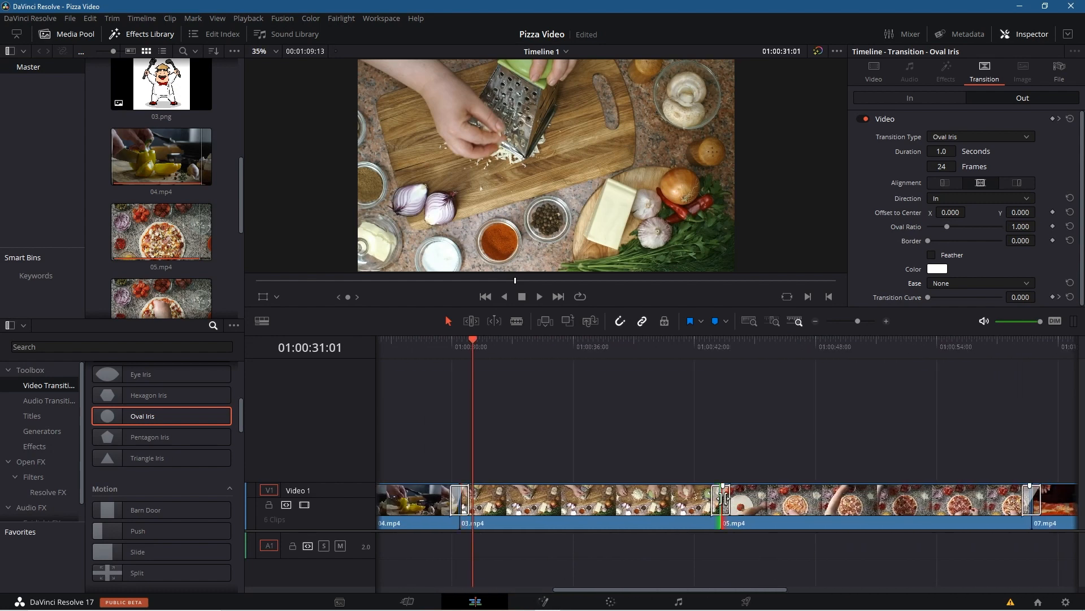
{"action": "left_click", "coordinate": [966, 282]}
{"action": "left_click", "coordinate": [964, 339]}
{"action": "left_click", "coordinate": [1036, 505]}
{"action": "left_click", "coordinate": [953, 284]}
{"action": "left_click", "coordinate": [951, 335]}
Check the transition between 04.mp4 and 03.mp4, return the playhead to the timeline start and browse the remaining video transitions
{"action": "left_click", "coordinate": [463, 498]}
{"action": "left_click", "coordinate": [640, 410]}
{"action": "left_click_drag", "start_coordinate": [473, 337], "coordinate": [364, 403]}
{"action": "scroll", "coordinate": [175, 475], "scroll_direction": "down", "scroll_amount": 5}
{"action": "scroll", "coordinate": [178, 493], "scroll_direction": "down", "scroll_amount": 5}
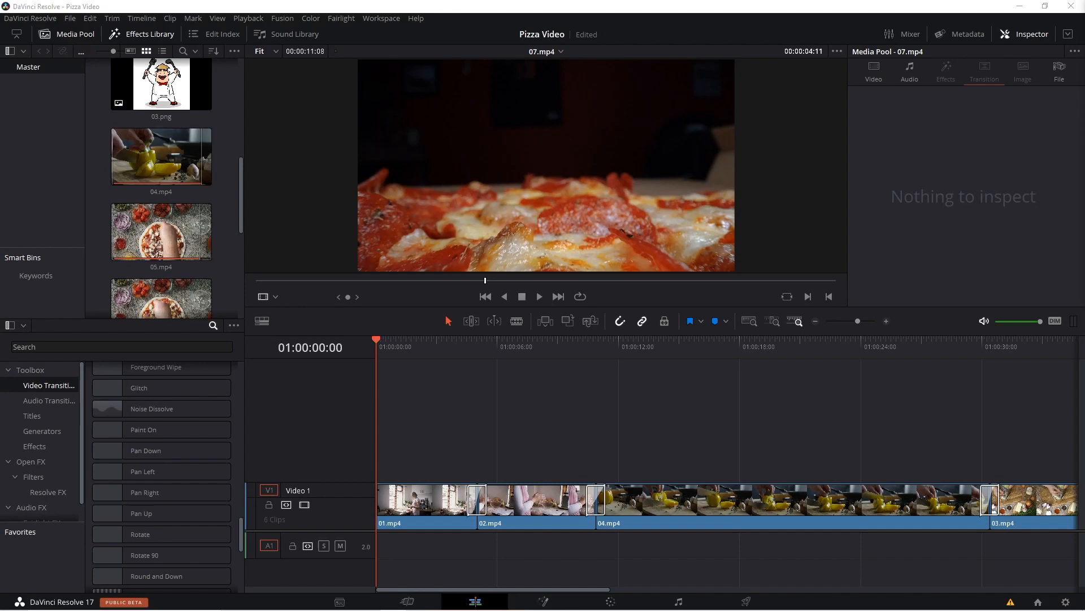
Set the zoom of clip 01.mp4 to 1.170 and its horizontal position to -62.000
{"action": "left_click", "coordinate": [439, 508]}
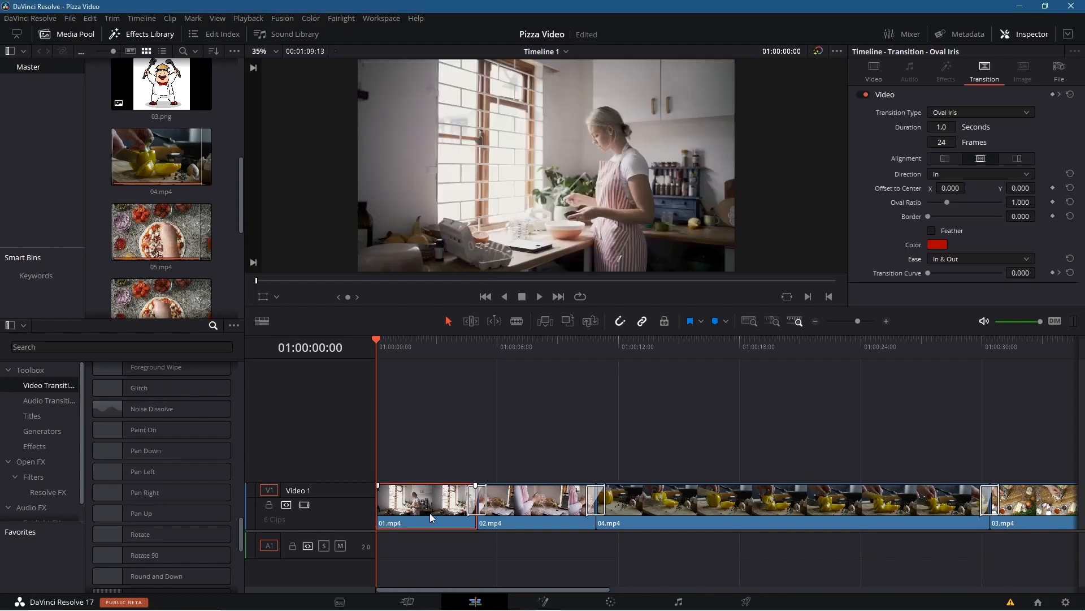
{"action": "left_click", "coordinate": [870, 77]}
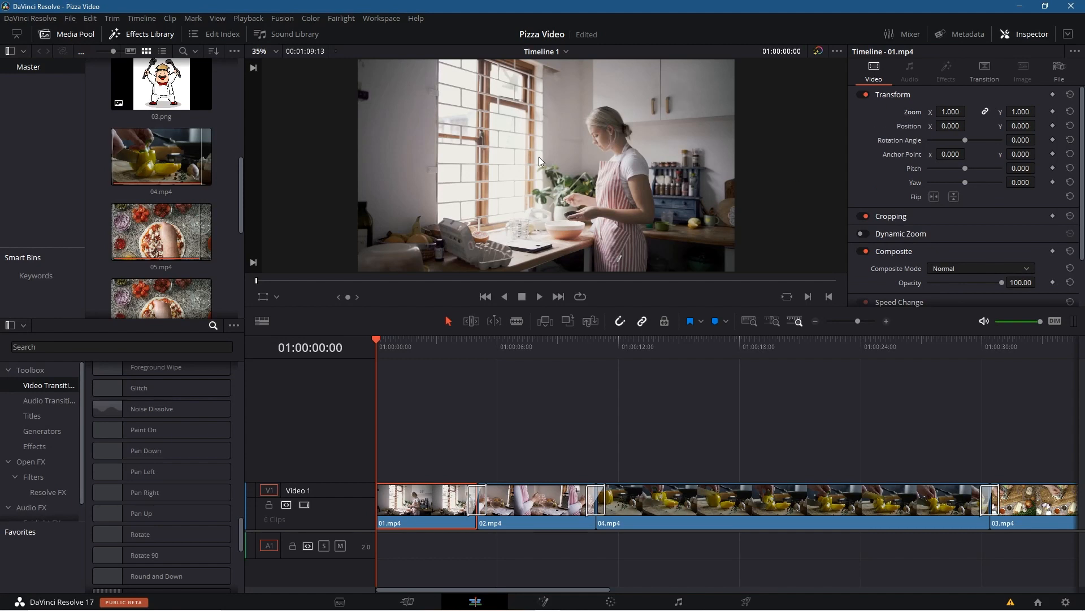
{"action": "mouse_move", "coordinate": [952, 112]}
{"action": "left_mouse_down"}
{"action": "mouse_move", "coordinate": [969, 112]}
{"action": "mouse_move", "coordinate": [953, 111]}
{"action": "mouse_move", "coordinate": [969, 125]}
{"action": "mouse_move", "coordinate": [953, 125]}
{"action": "mouse_move", "coordinate": [971, 126]}
{"action": "mouse_move", "coordinate": [965, 112]}
{"action": "left_mouse_up"}
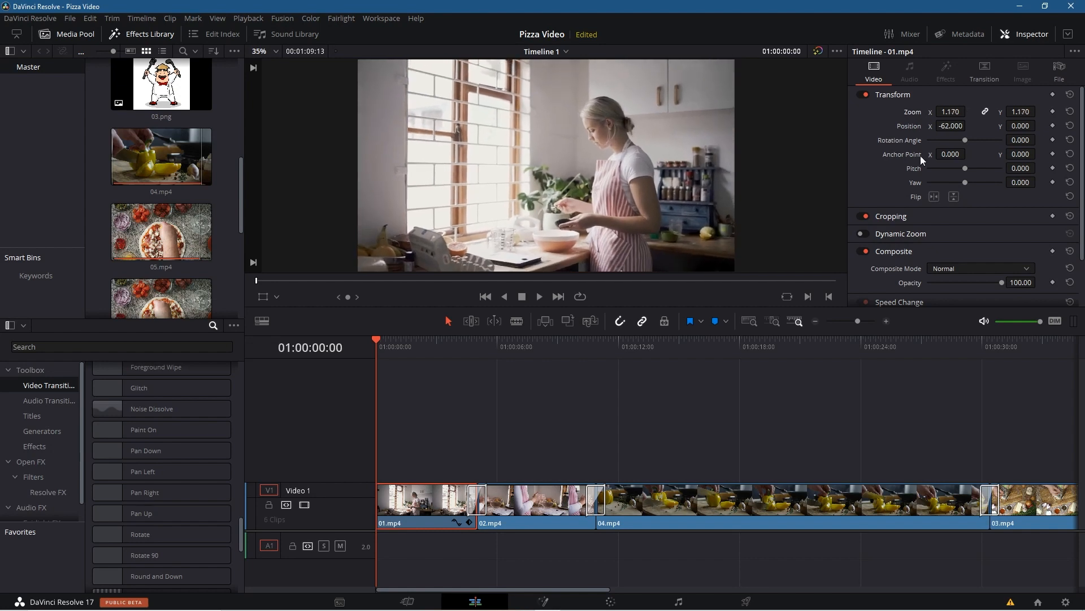
Try Dynamic Zoom and a different zoom value on clip 01.mp4, then undo the zoom change
{"action": "left_click", "coordinate": [864, 235]}
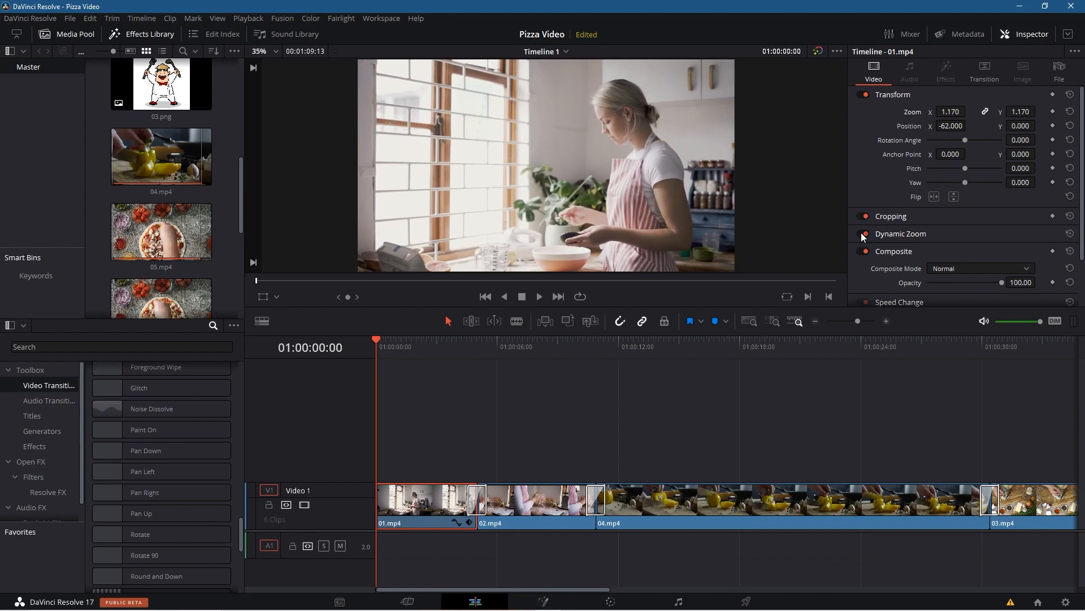
{"action": "left_click", "coordinate": [863, 234]}
{"action": "left_click_drag", "start_coordinate": [951, 112], "coordinate": [936, 112]}
{"action": "key", "text": "ctrl+z"}
{"action": "key", "text": "ctrl+z"}
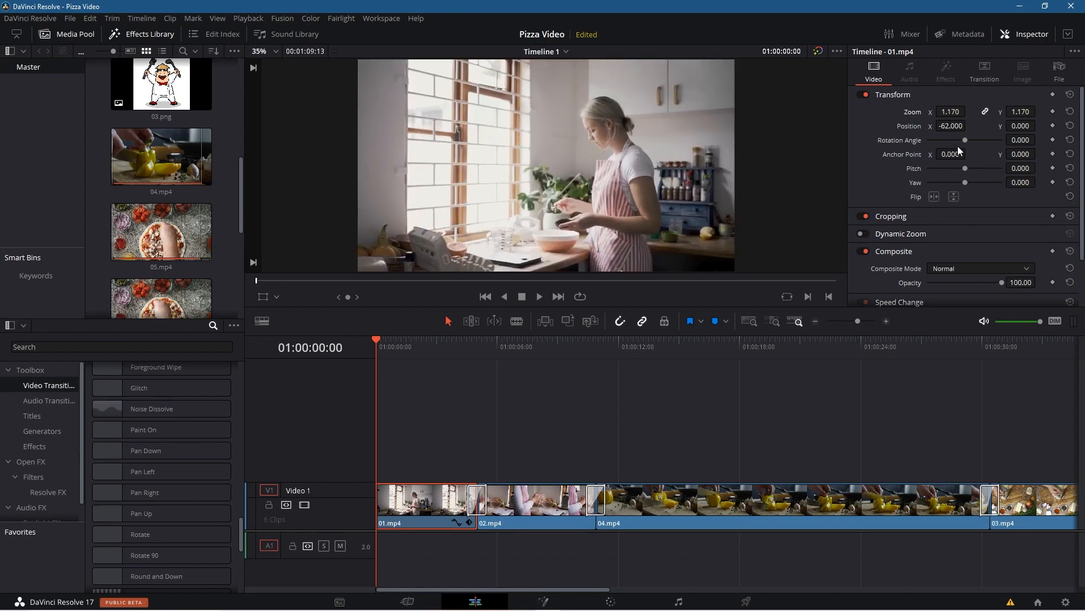
Set the zoom of clip 01.mp4 back to 1
{"action": "left_click_drag", "start_coordinate": [952, 112], "coordinate": [950, 112]}
{"action": "double_click", "coordinate": [956, 112]}
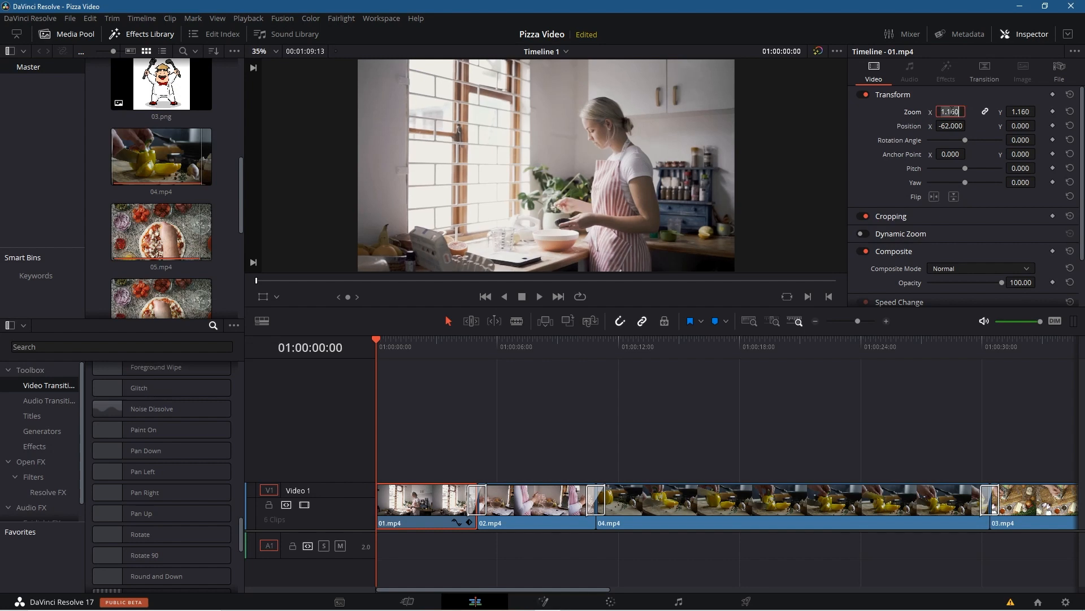
{"action": "left_click", "coordinate": [954, 112]}
{"action": "left_click_drag", "start_coordinate": [943, 112], "coordinate": [970, 115]}
{"action": "type", "text": "1"}
{"action": "key", "text": "Return"}
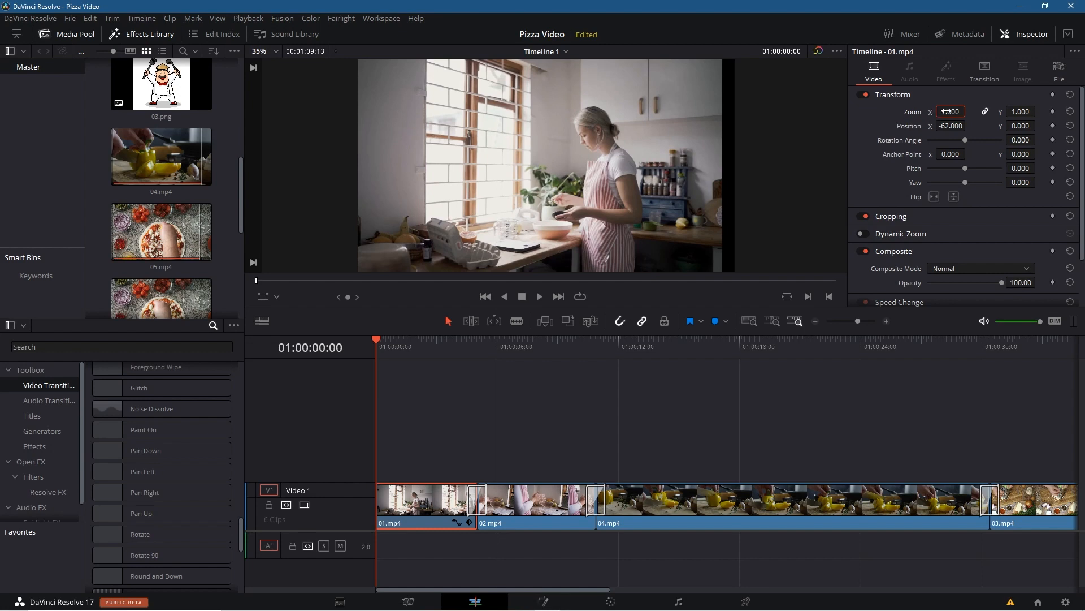
Try a zoom of 1.460 on clip 01.mp4, then restore it to 1
{"action": "left_click_drag", "start_coordinate": [951, 111], "coordinate": [969, 111]}
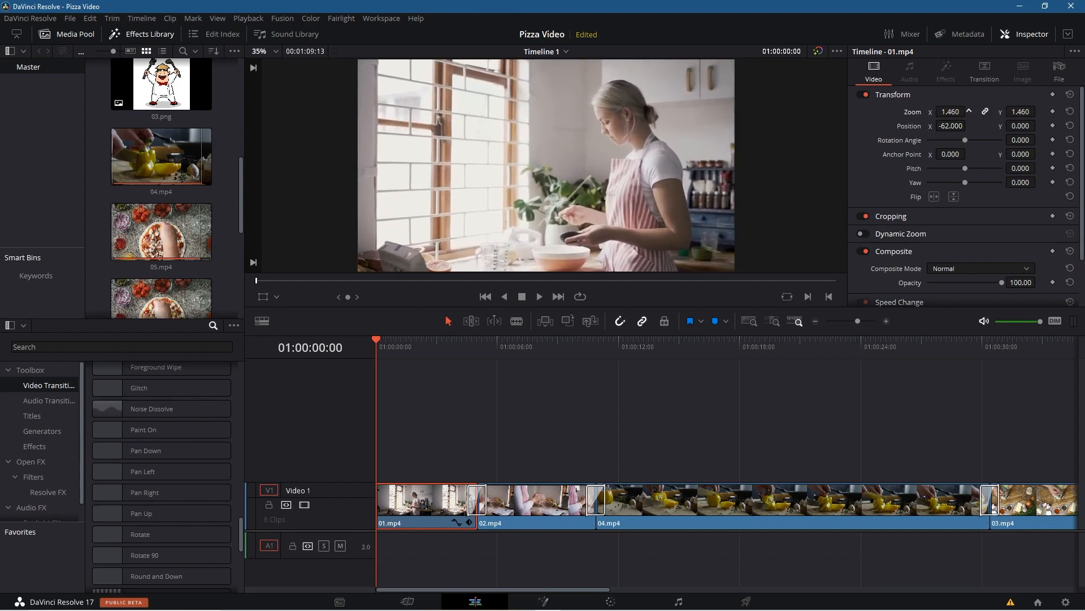
{"action": "left_click", "coordinate": [951, 112]}
{"action": "type", "text": "1"}
{"action": "key", "text": "Return"}
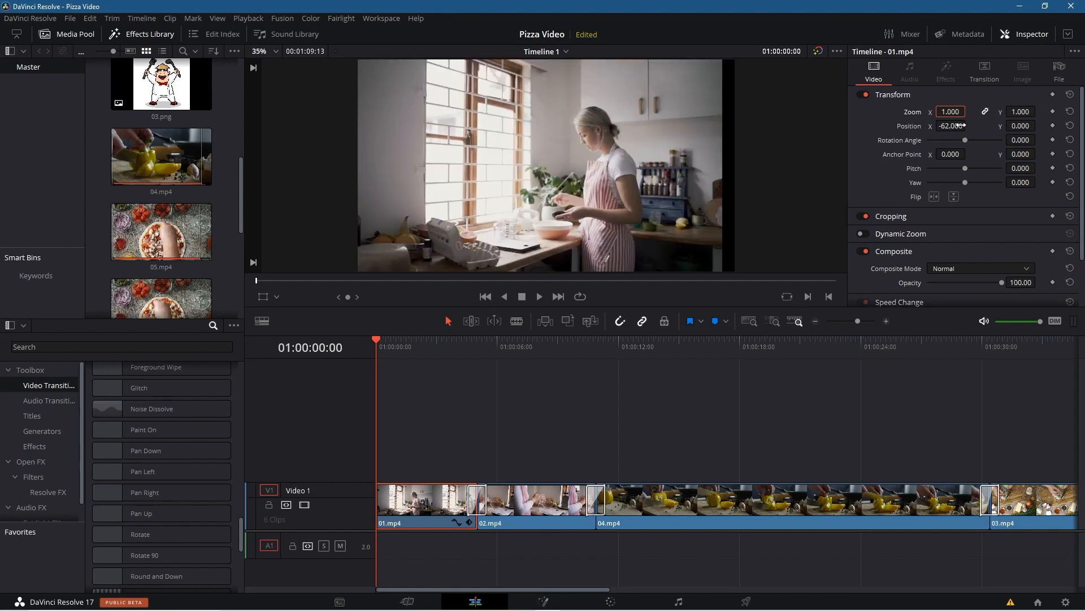
Try a horizontal position of about 150 on clip 01.mp4, then set it to 0
{"action": "left_click_drag", "start_coordinate": [955, 125], "coordinate": [968, 126]}
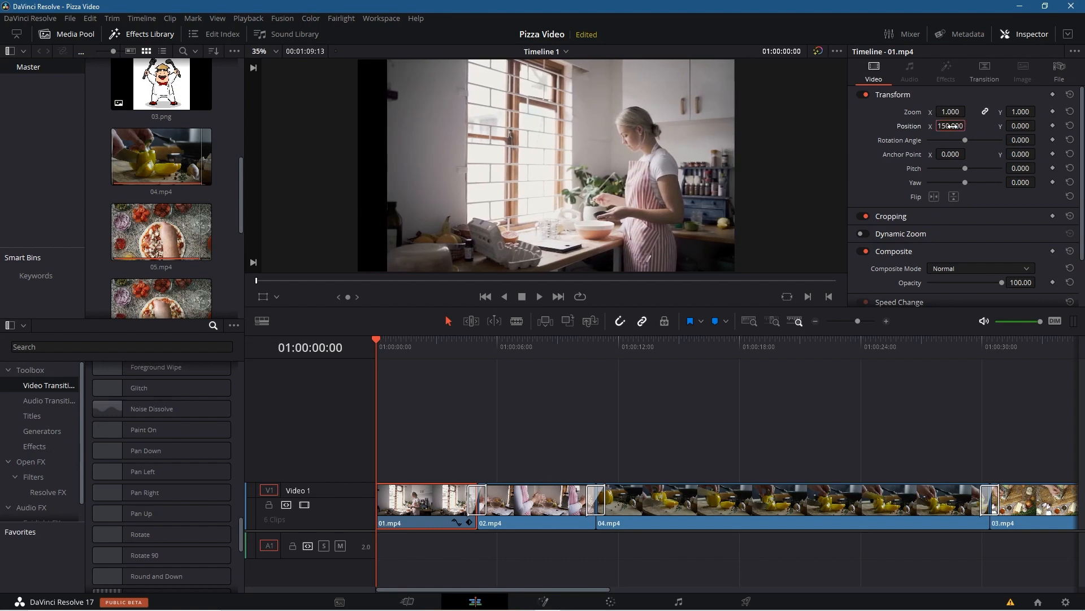
{"action": "left_click", "coordinate": [952, 125]}
{"action": "type", "text": "0"}
{"action": "key", "text": "Return"}
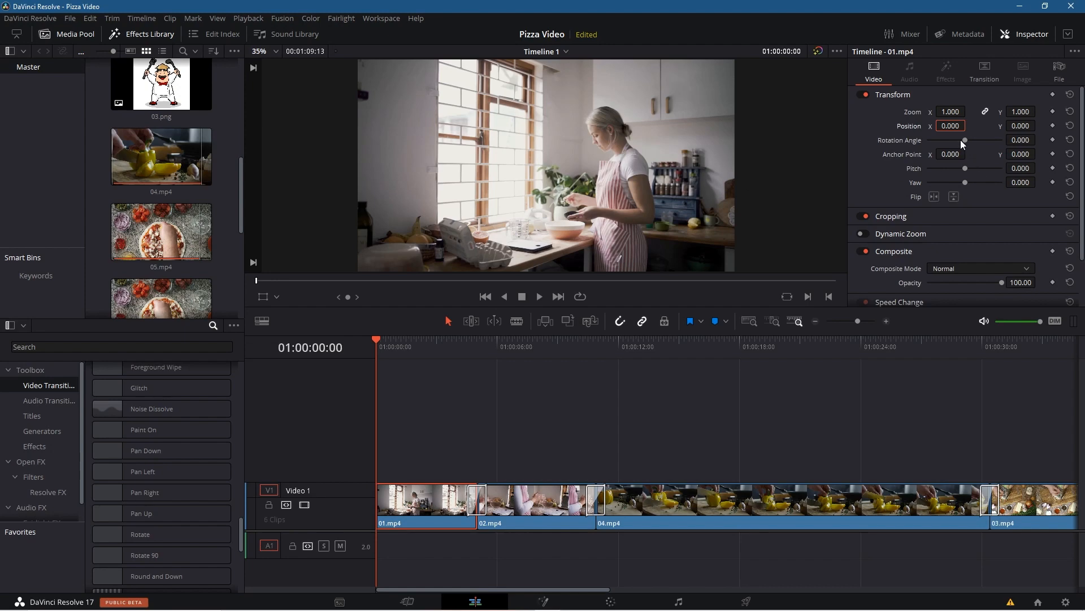
Try a rotation angle of -13.740 on clip 01.mp4, then restore it to 0
{"action": "left_click_drag", "start_coordinate": [966, 140], "coordinate": [963, 140]}
{"action": "left_click", "coordinate": [1020, 140]}
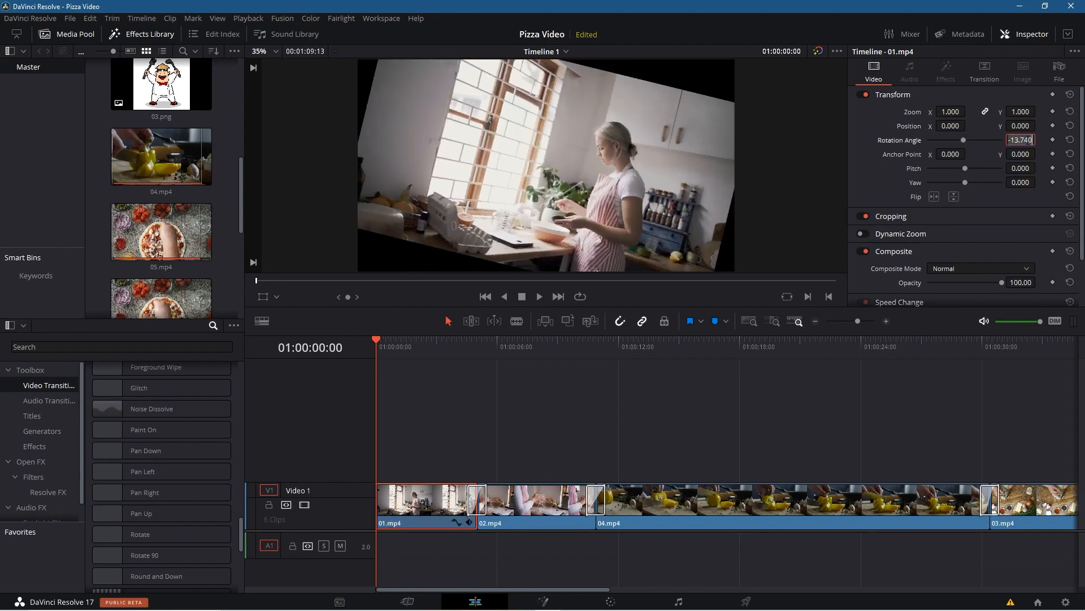
{"action": "type", "text": "0"}
{"action": "key", "text": "Return"}
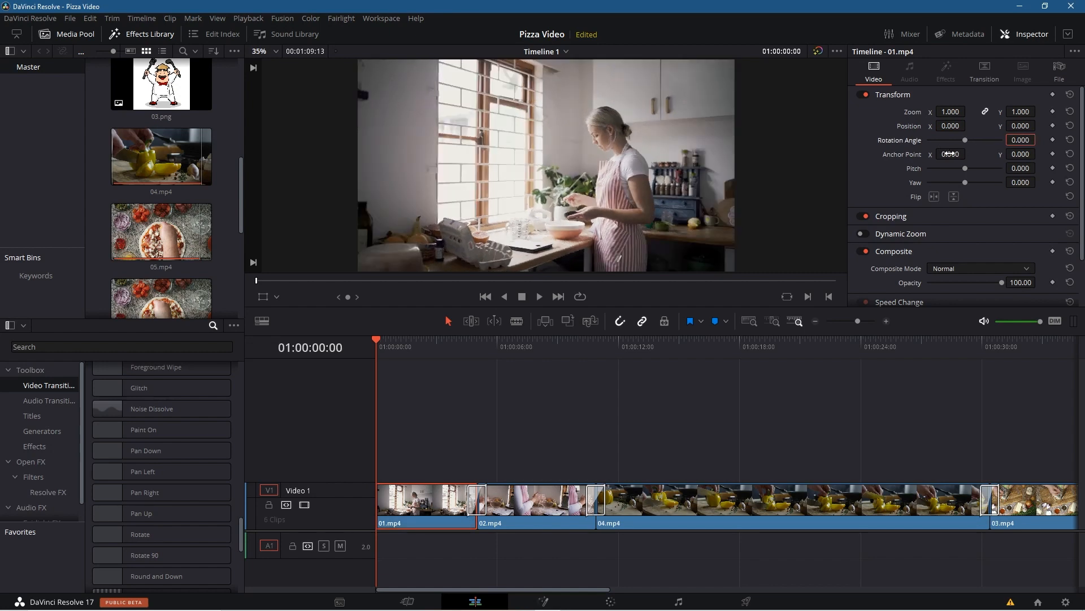
Try a pitch of 0.195, a yaw of -0.011 and horizontal and vertical flips on clip 01.mp4, switching the flips off again
{"action": "mouse_move", "coordinate": [965, 168]}
{"action": "left_mouse_down"}
{"action": "mouse_move", "coordinate": [975, 182]}
{"action": "mouse_move", "coordinate": [955, 183]}
{"action": "mouse_move", "coordinate": [979, 182]}
{"action": "mouse_move", "coordinate": [965, 181]}
{"action": "left_mouse_up"}
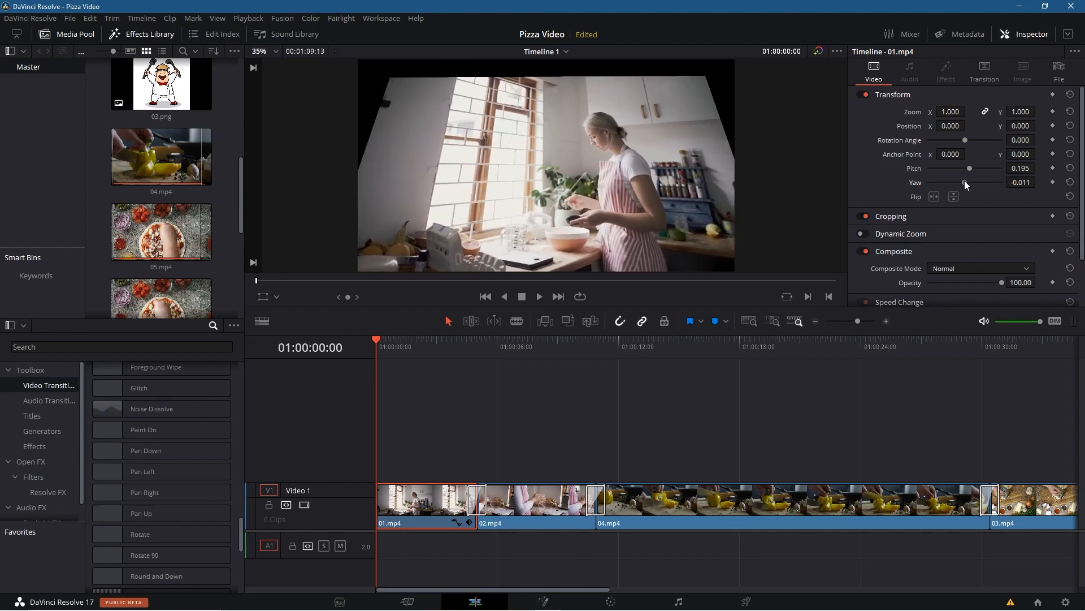
{"action": "left_click", "coordinate": [934, 197]}
{"action": "left_click", "coordinate": [935, 196]}
{"action": "left_click", "coordinate": [934, 197]}
{"action": "left_click", "coordinate": [954, 197]}
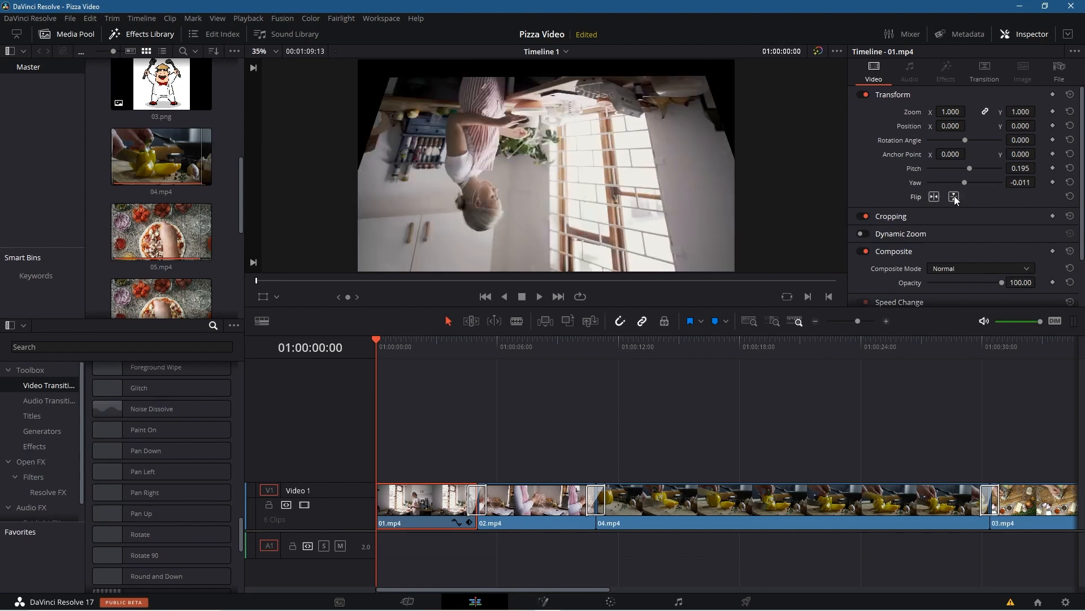
{"action": "left_click", "coordinate": [955, 196]}
{"action": "left_click", "coordinate": [936, 197]}
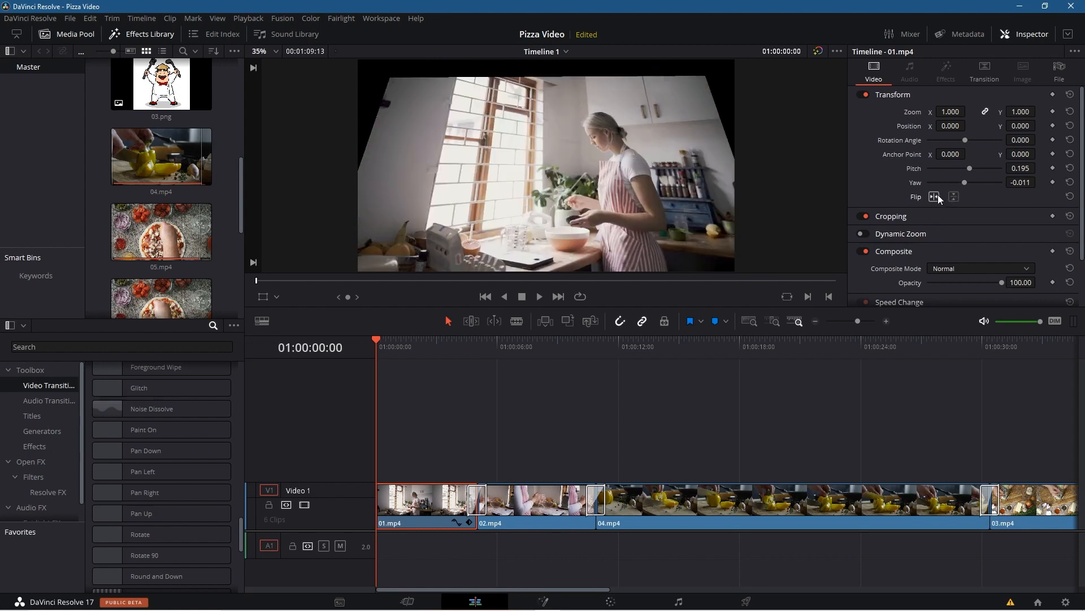
Set both the pitch and the yaw of clip 01.mp4 back to 0
{"action": "double_click", "coordinate": [1024, 169]}
{"action": "type", "text": "0"}
{"action": "key", "text": "Return"}
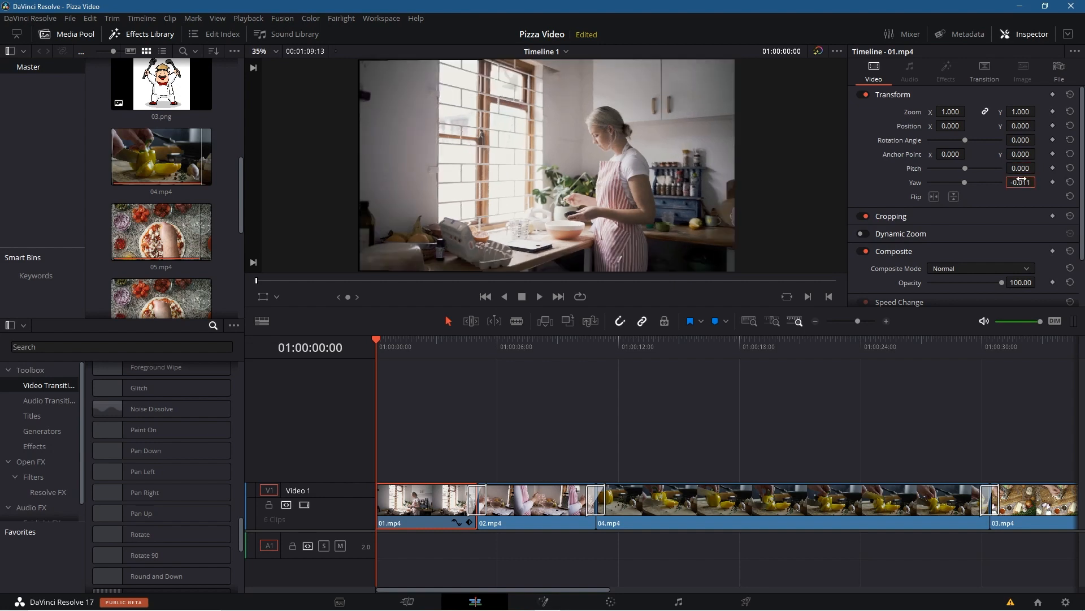
{"action": "double_click", "coordinate": [1021, 182]}
{"action": "type", "text": "0"}
{"action": "key", "text": "Return"}
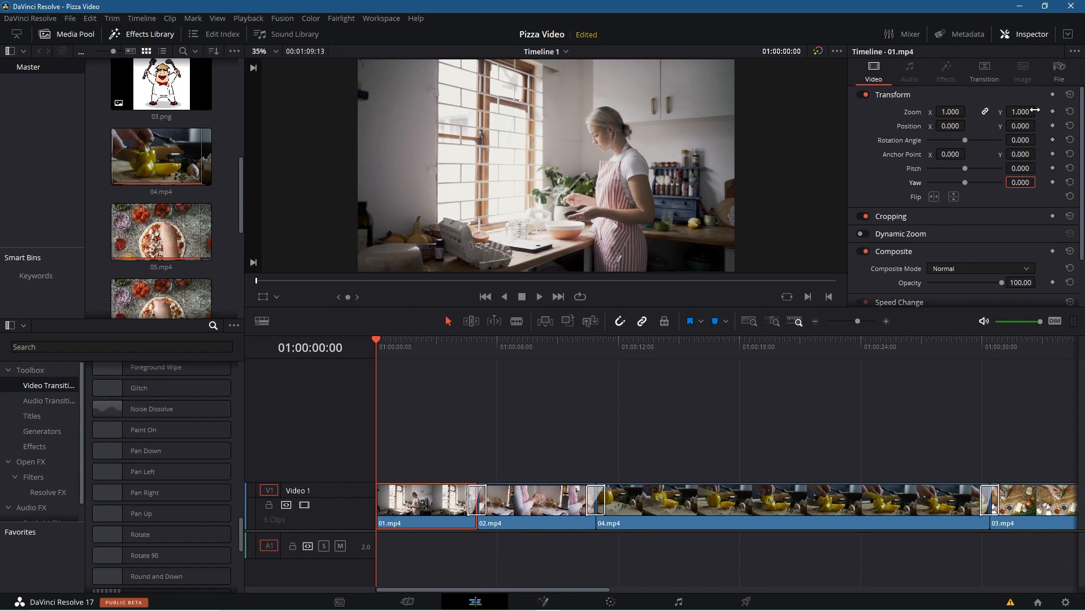
Add a zoom keyframe at the start of clip 01.mp4
{"action": "left_click", "coordinate": [1053, 112]}
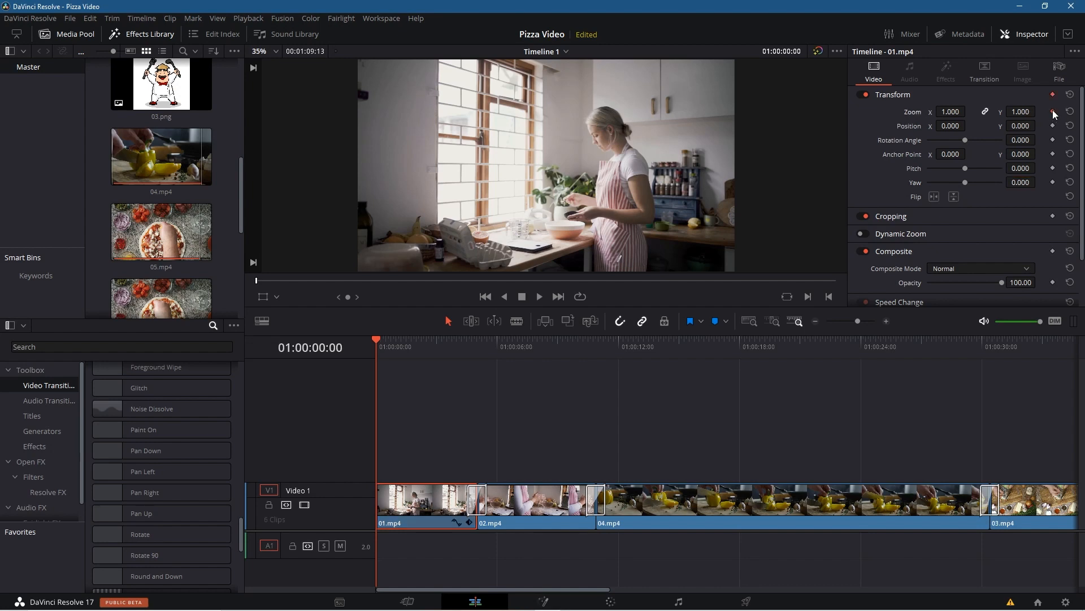
{"action": "left_click", "coordinate": [1053, 112]}
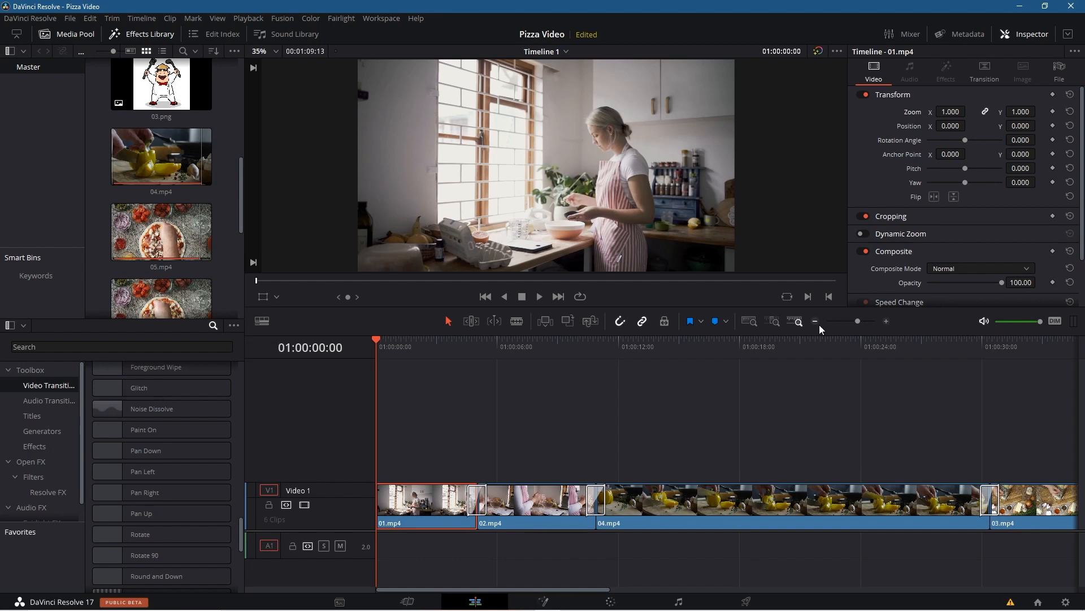
{"action": "left_click_drag", "start_coordinate": [858, 321], "coordinate": [866, 318]}
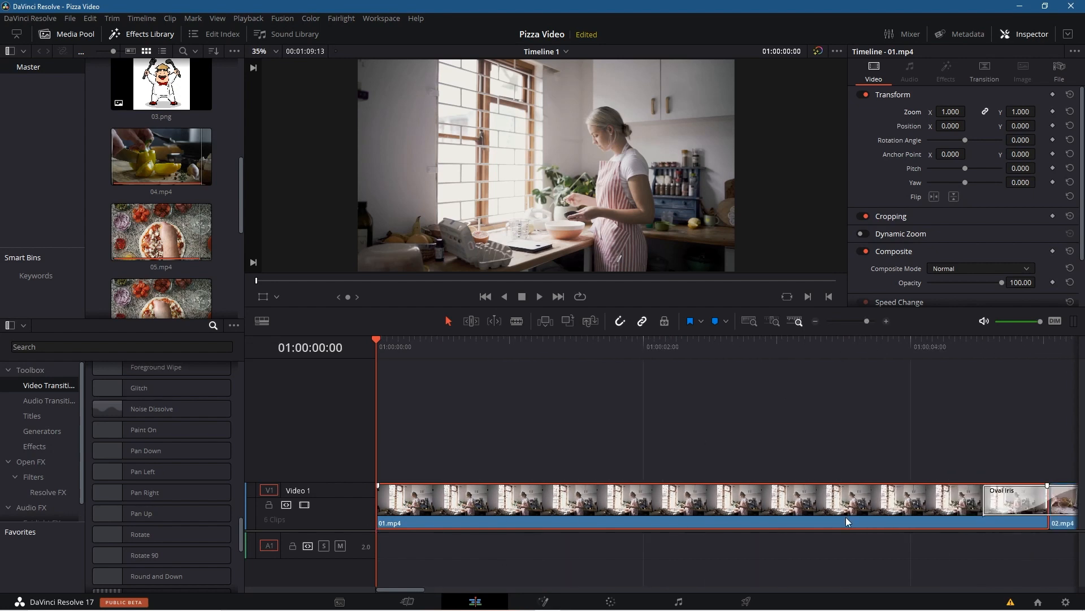
{"action": "left_click", "coordinate": [1053, 112]}
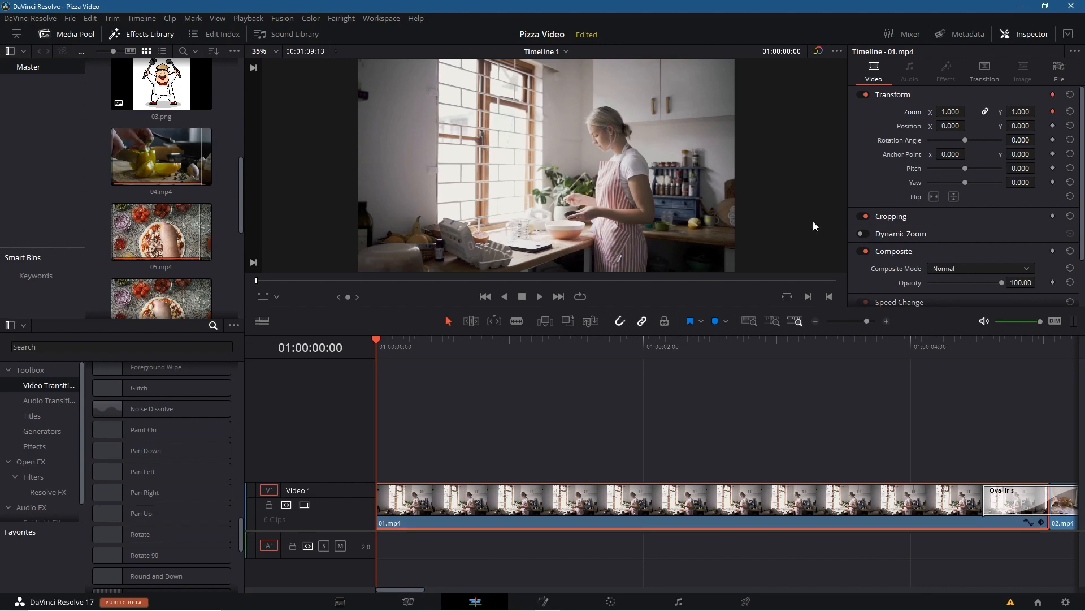
Show the Zoom keyframe curve of clip 01.mp4 and move the playhead to 01:00:02:16
{"action": "left_click", "coordinate": [1028, 522]}
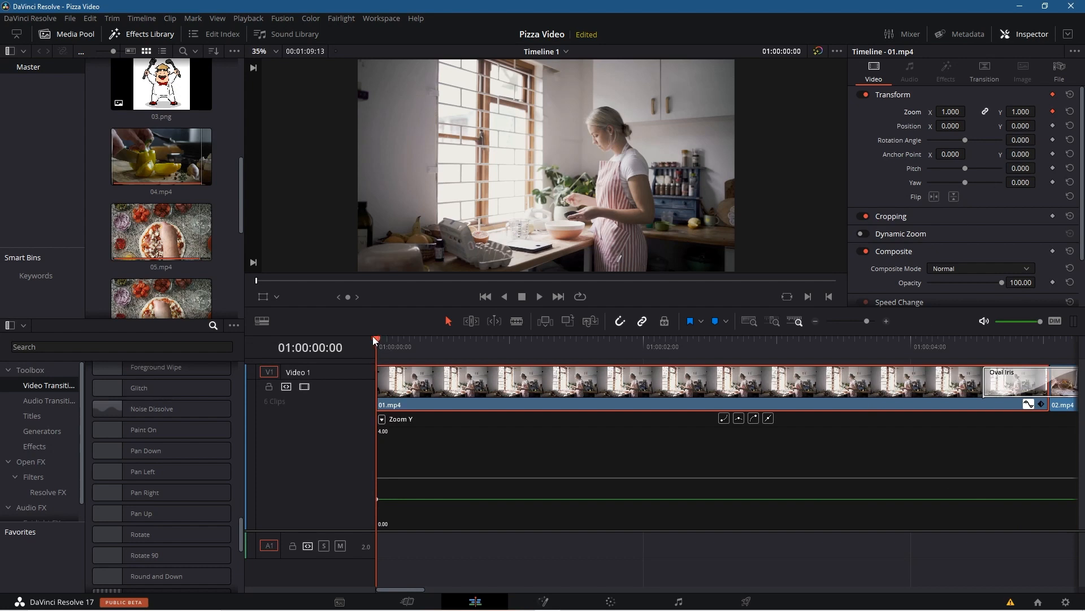
{"action": "left_click_drag", "start_coordinate": [374, 340], "coordinate": [731, 348]}
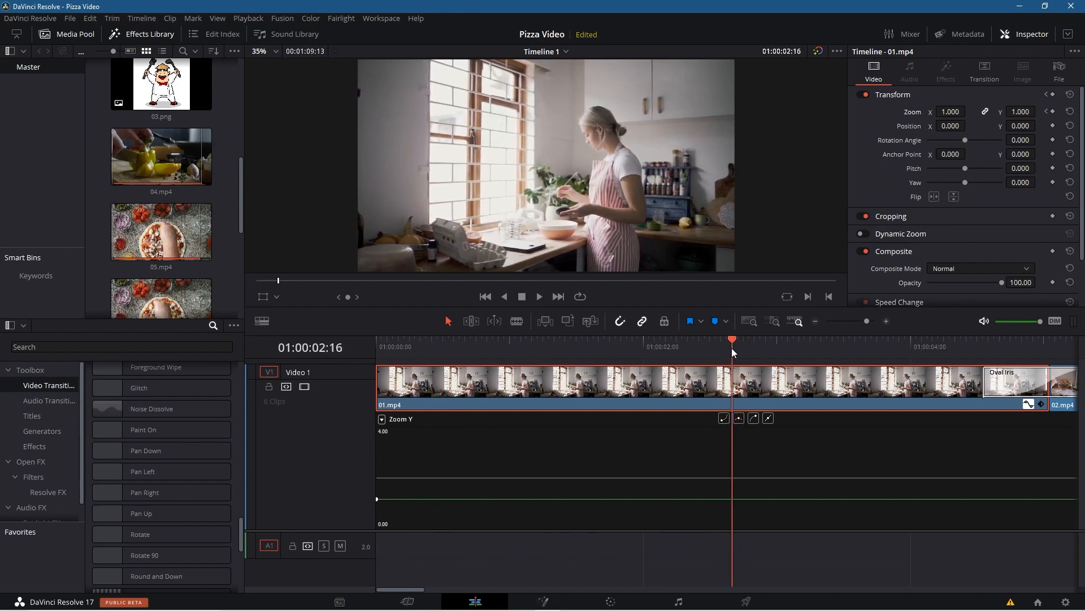
Keyframe the zoom of the 01.mp4 timeline clip at 01:00:02:16 with a value of 1.370
{"action": "left_click", "coordinate": [1053, 112]}
{"action": "left_click_drag", "start_coordinate": [952, 111], "coordinate": [969, 111]}
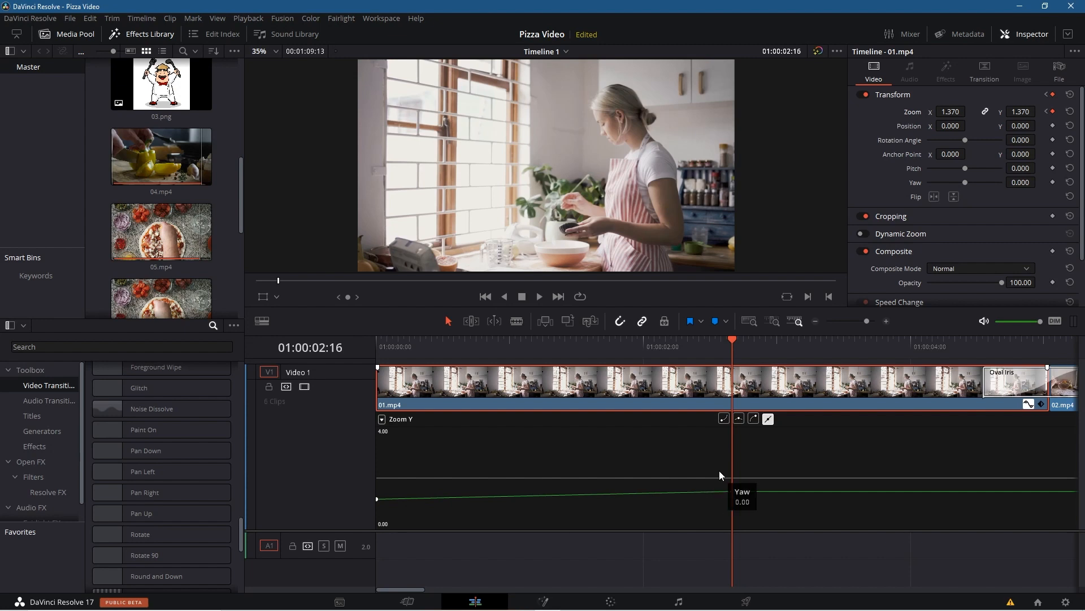
Select both zoom keyframes on the curve of 01.mp4 and smooth them so the zoom eases in and out
{"action": "left_click_drag", "start_coordinate": [730, 338], "coordinate": [386, 416]}
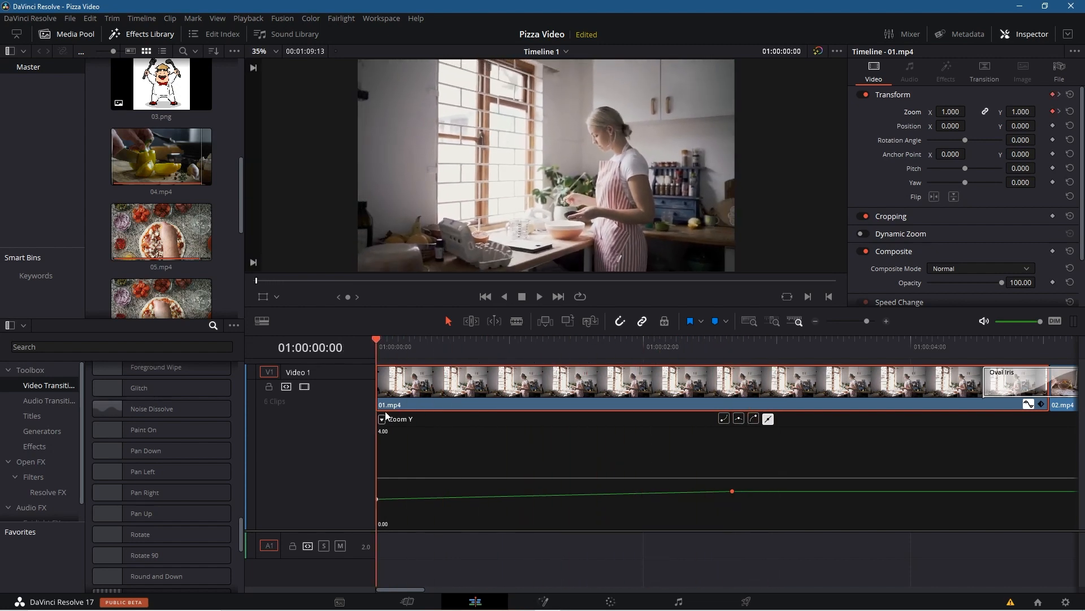
{"action": "left_click_drag", "start_coordinate": [744, 515], "coordinate": [371, 490]}
{"action": "left_click", "coordinate": [724, 419]}
{"action": "left_click", "coordinate": [740, 417]}
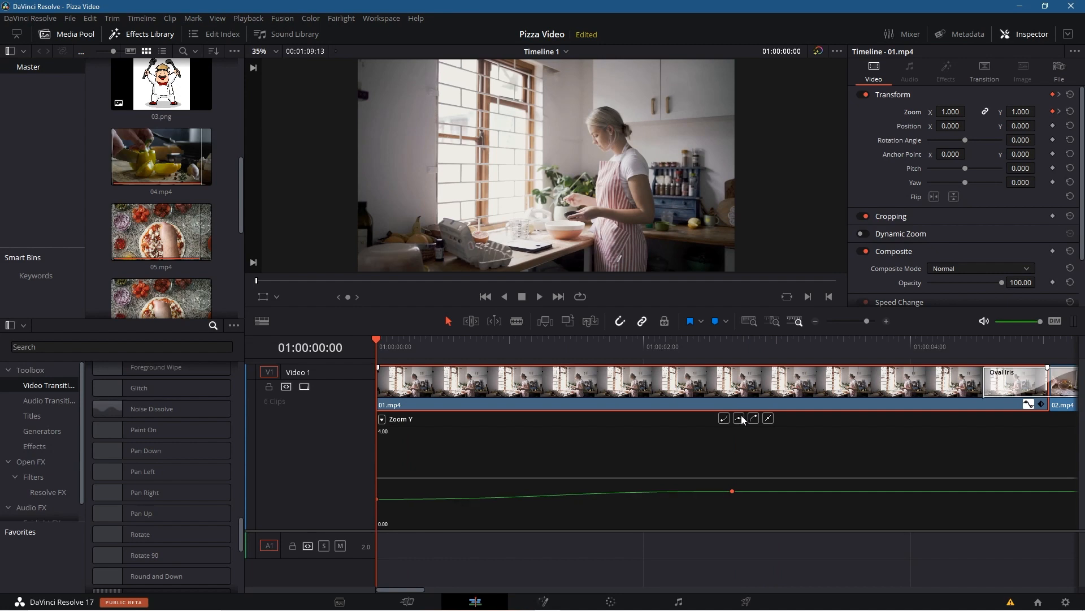
{"action": "left_click", "coordinate": [766, 418]}
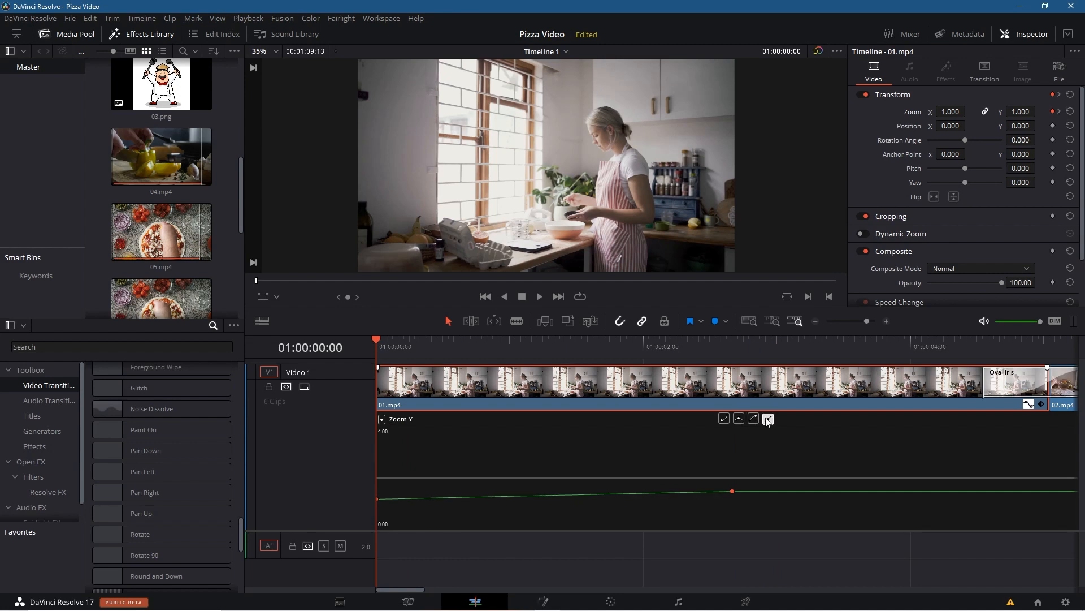
{"action": "left_click", "coordinate": [740, 419]}
{"action": "left_click", "coordinate": [727, 419]}
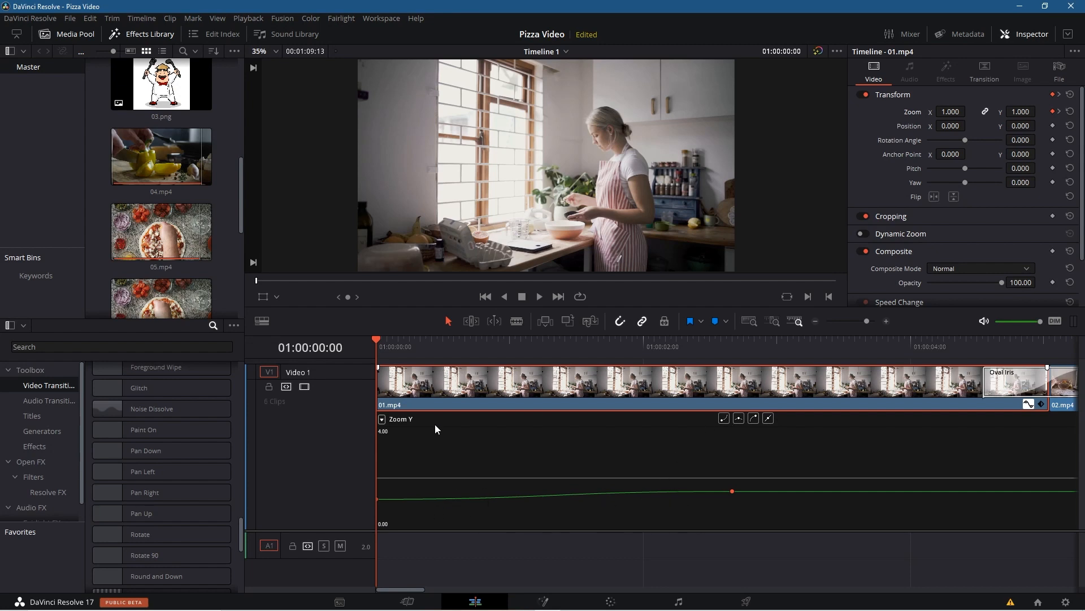
Play back the zoom animation of 01.mp4 and return the playhead to the start of the timeline
{"action": "key", "text": "space"}
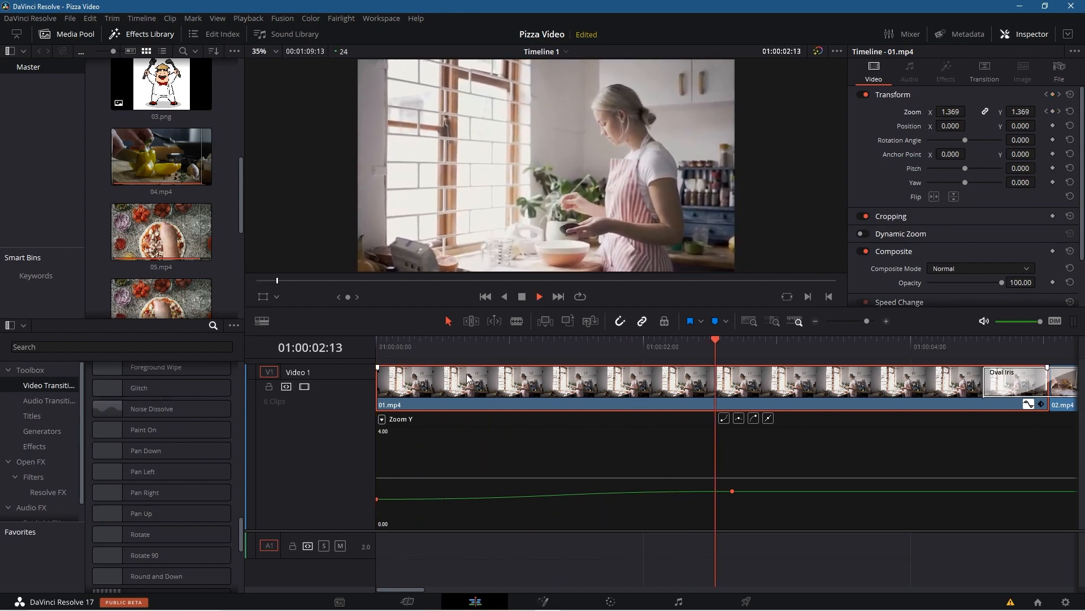
{"action": "key", "text": "space"}
{"action": "left_click_drag", "start_coordinate": [836, 339], "coordinate": [315, 420]}
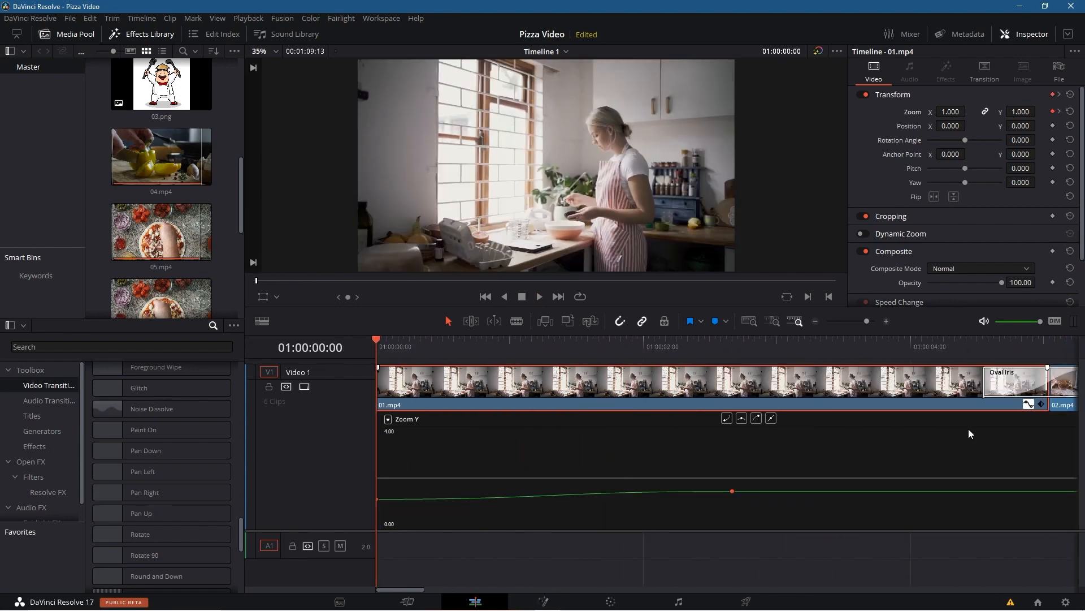
Hide the keyframe curve below the 01.mp4 clip in the timeline
{"action": "left_click", "coordinate": [1027, 404]}
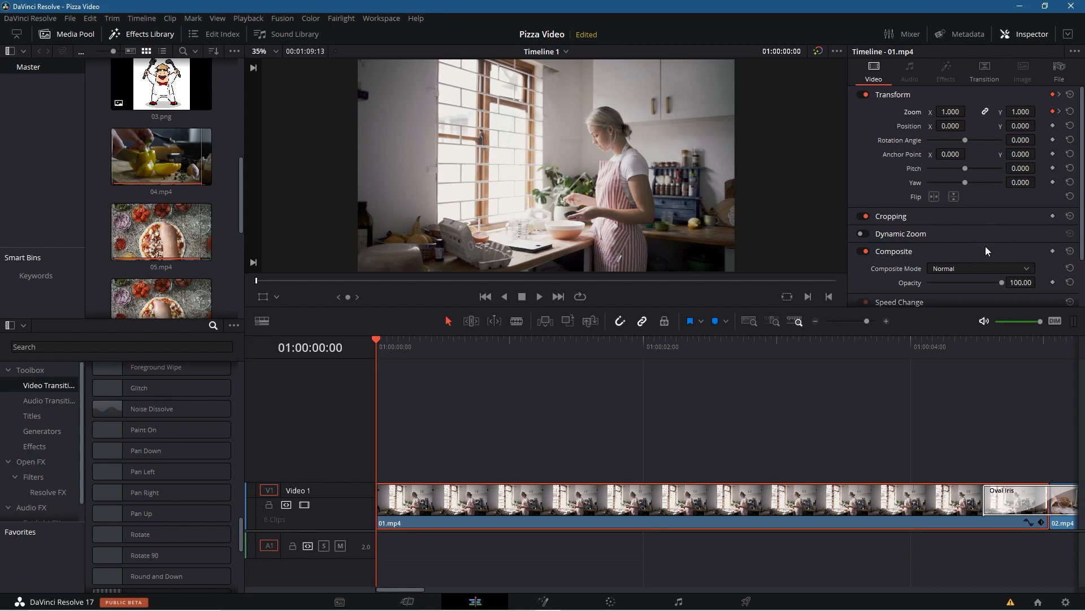
{"action": "scroll", "coordinate": [987, 250], "scroll_direction": "down", "scroll_amount": 3}
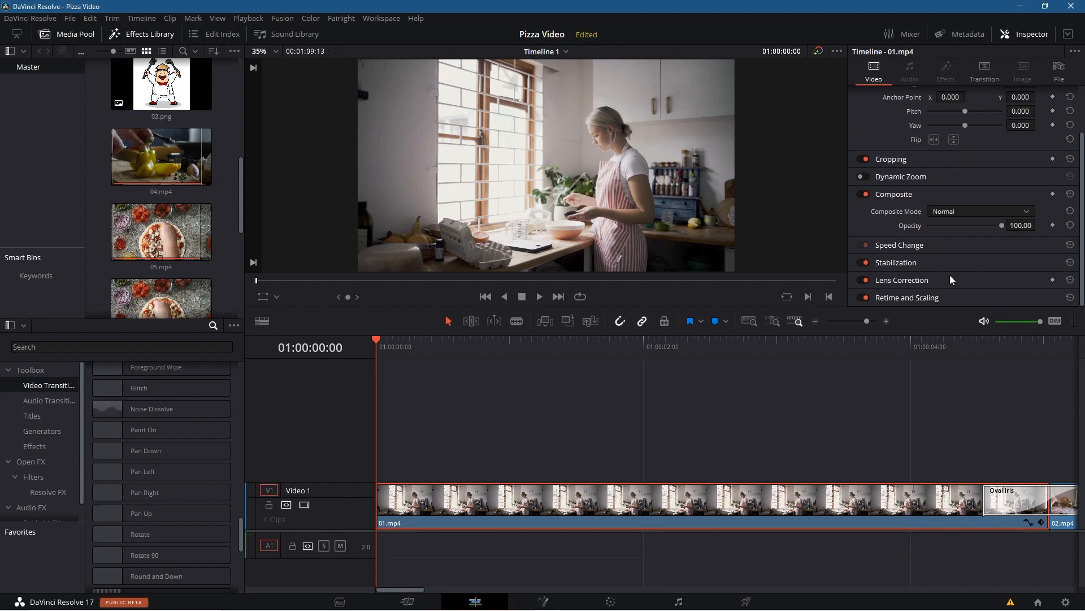
{"action": "scroll", "coordinate": [950, 278], "scroll_direction": "up", "scroll_amount": 3}
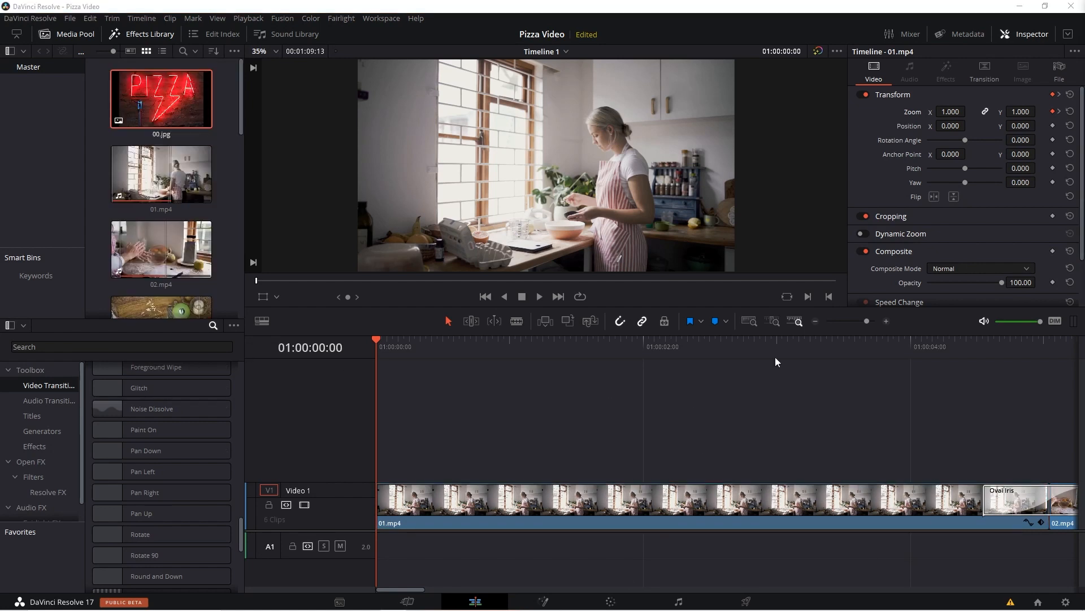
Save the current state of the Pizza Video project
{"action": "left_click", "coordinate": [344, 7]}
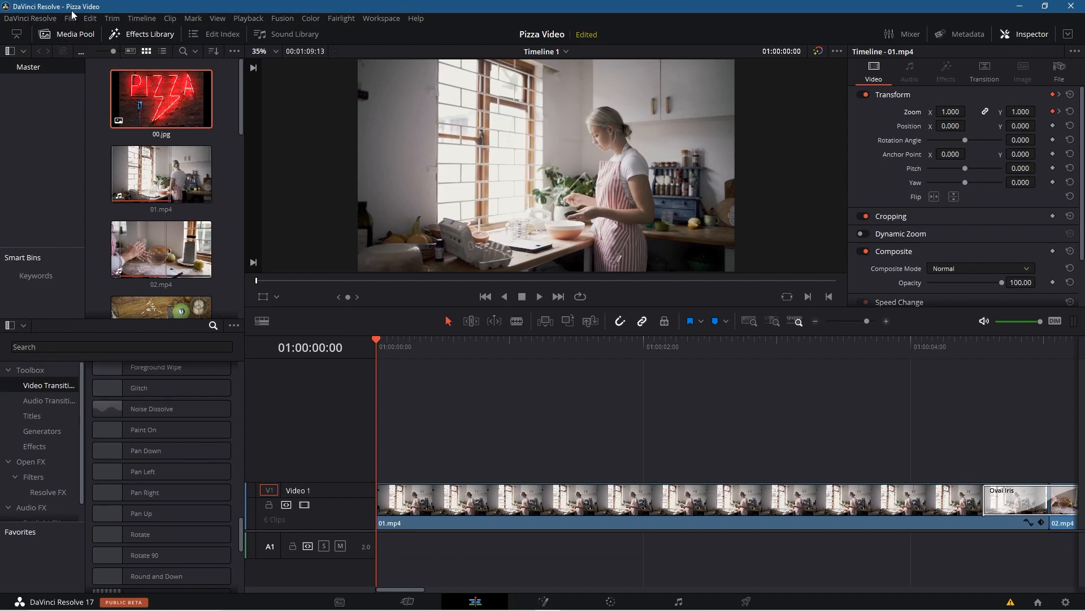
{"action": "left_click", "coordinate": [71, 18]}
{"action": "left_click", "coordinate": [84, 92]}
Insert the 00.jpg image from the media pool at the very start of the timeline, before 01.mp4
{"action": "scroll", "coordinate": [211, 175], "scroll_direction": "down", "scroll_amount": 8}
{"action": "scroll", "coordinate": [211, 179], "scroll_direction": "up", "scroll_amount": 4}
{"action": "scroll", "coordinate": [212, 174], "scroll_direction": "up", "scroll_amount": 6}
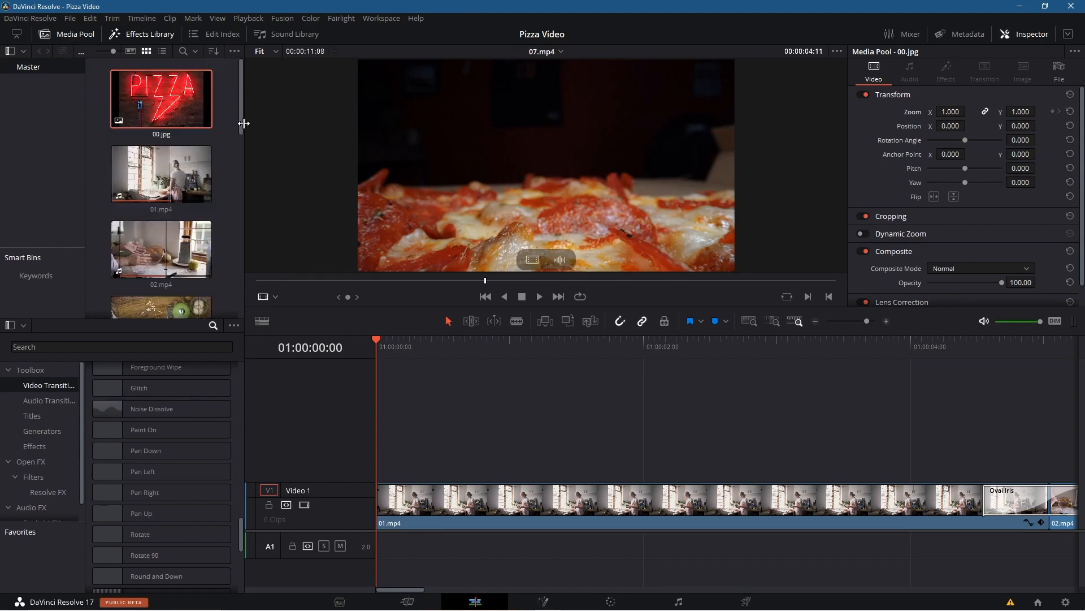
{"action": "double_click", "coordinate": [192, 98]}
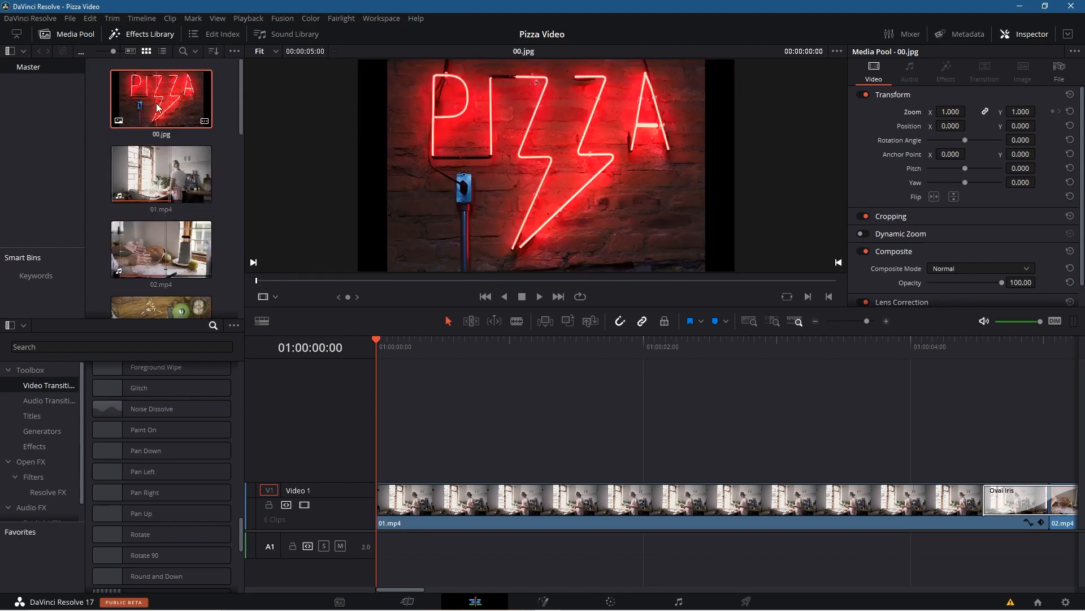
{"action": "right_click", "coordinate": [187, 108]}
{"action": "left_click", "coordinate": [572, 3]}
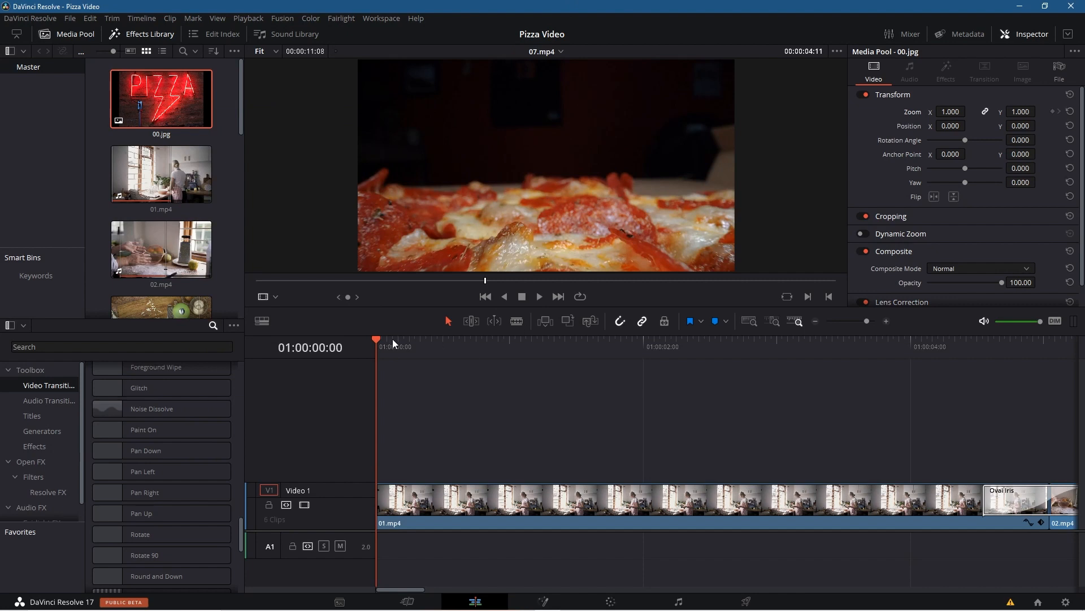
{"action": "mouse_move", "coordinate": [374, 338]}
{"action": "left_mouse_down"}
{"action": "mouse_move", "coordinate": [432, 345]}
{"action": "mouse_move", "coordinate": [364, 345]}
{"action": "left_mouse_up"}
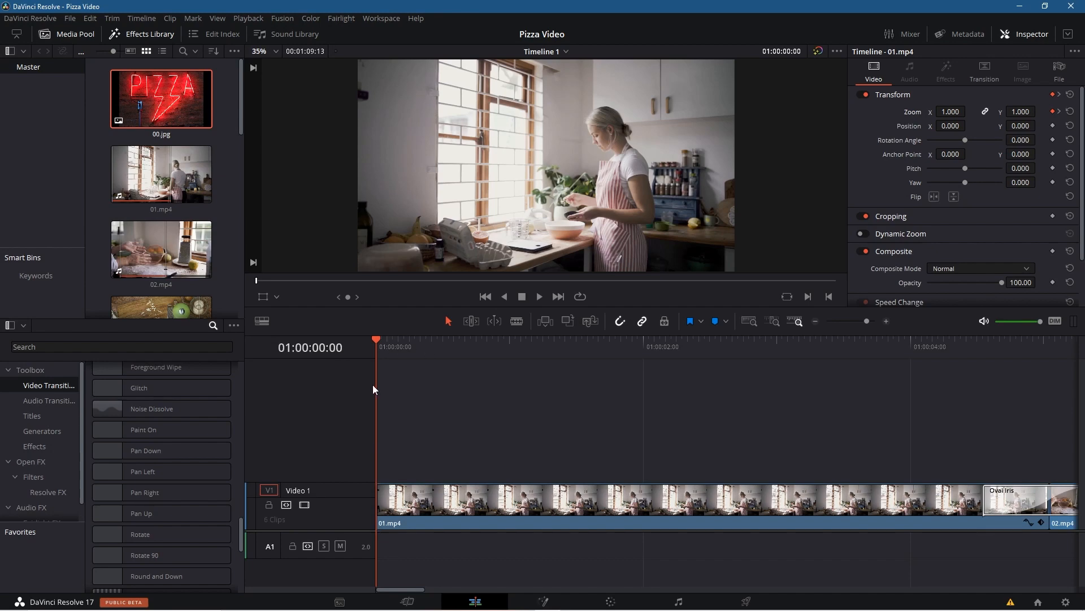
{"action": "left_click", "coordinate": [182, 110]}
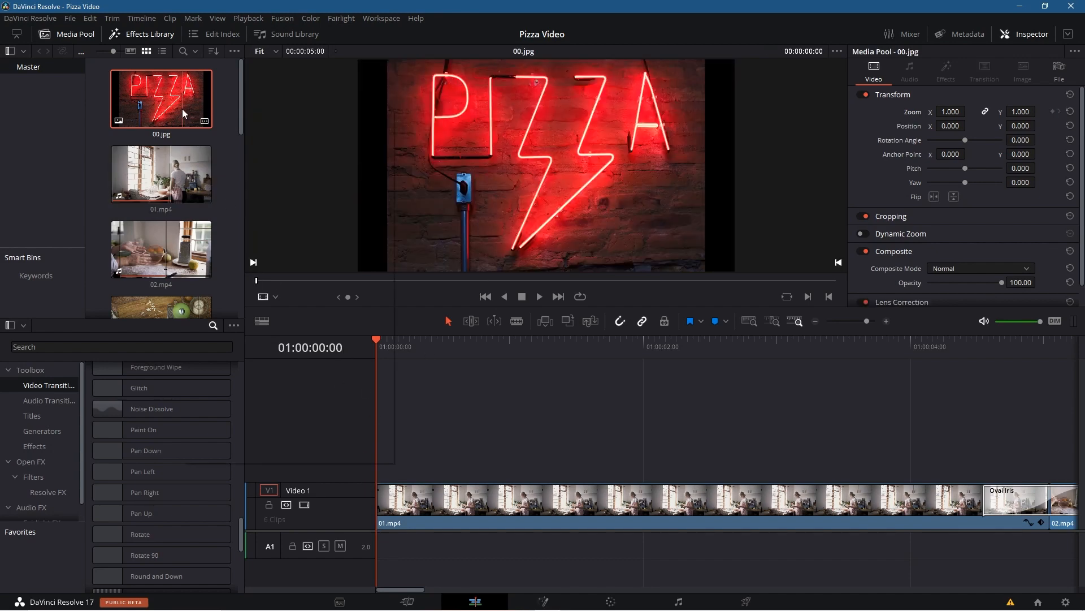
{"action": "right_click", "coordinate": [185, 110]}
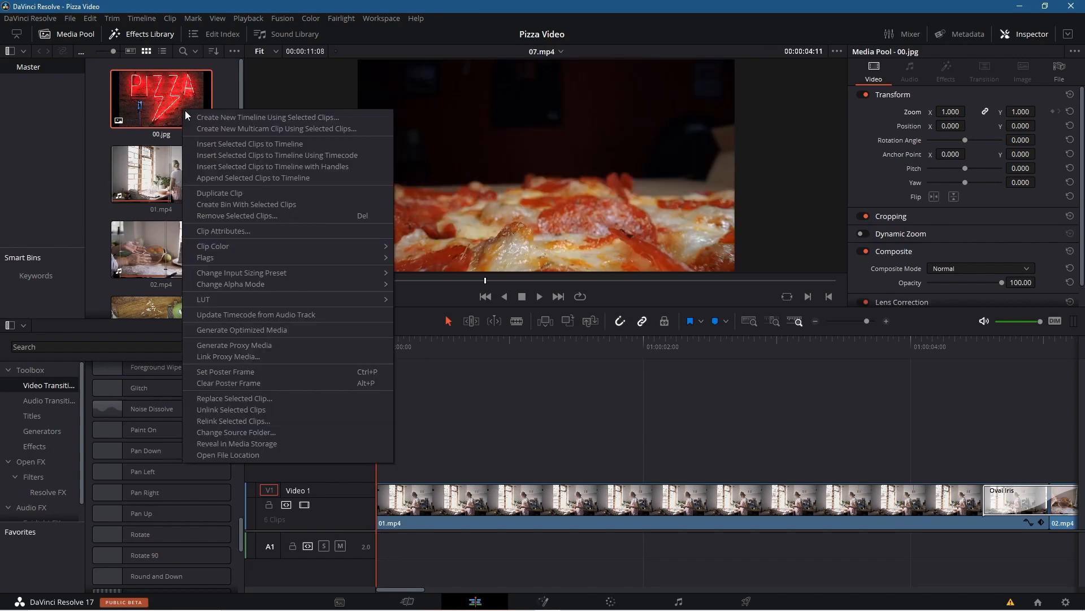
{"action": "left_click", "coordinate": [226, 150]}
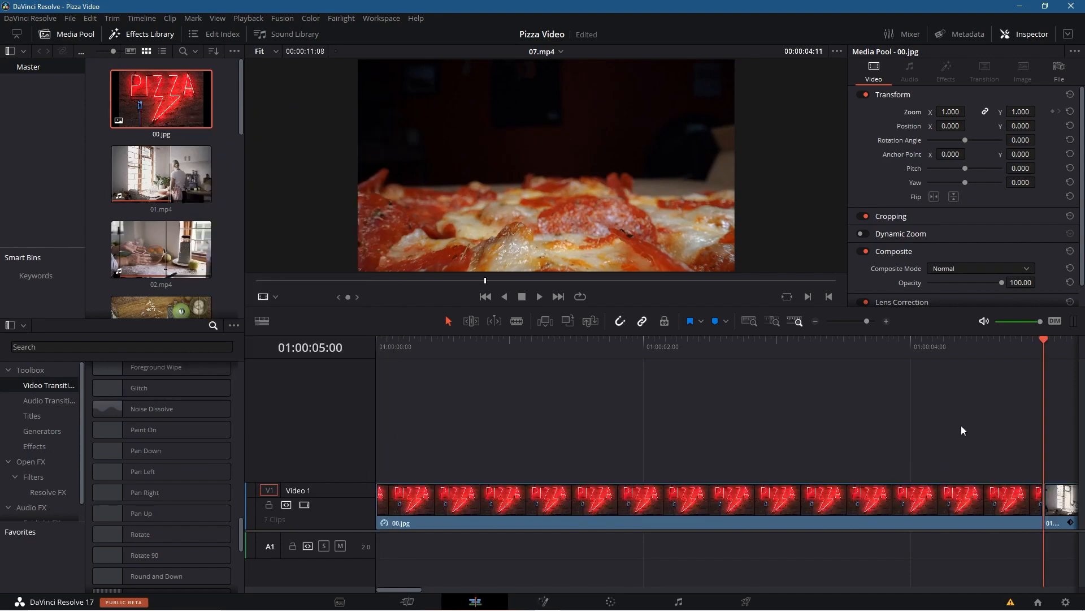
Change the duration of the 00.jpg timeline clip to 4 seconds
{"action": "left_click", "coordinate": [678, 501]}
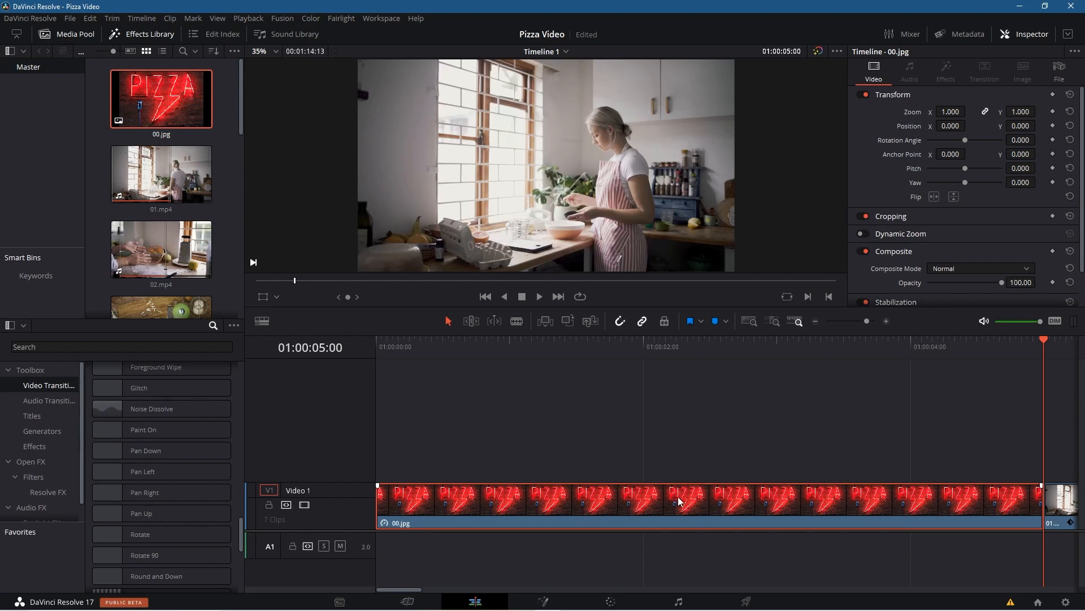
{"action": "right_click", "coordinate": [681, 502]}
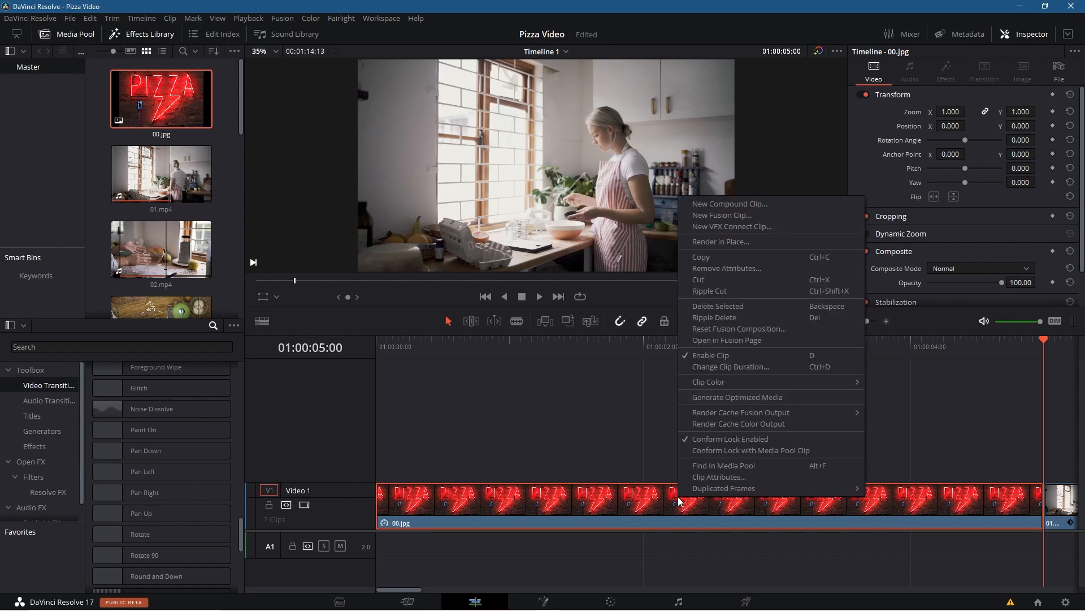
{"action": "left_click", "coordinate": [748, 368]}
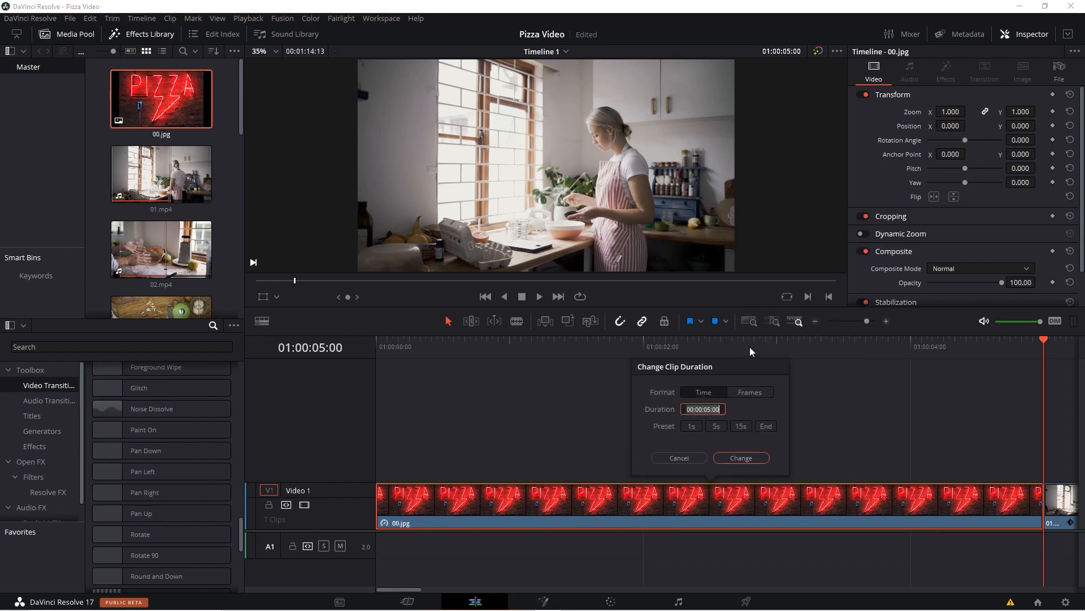
{"action": "left_click", "coordinate": [712, 408]}
{"action": "key", "text": "BackSpace"}
{"action": "type", "text": "4"}
{"action": "left_click", "coordinate": [742, 457]}
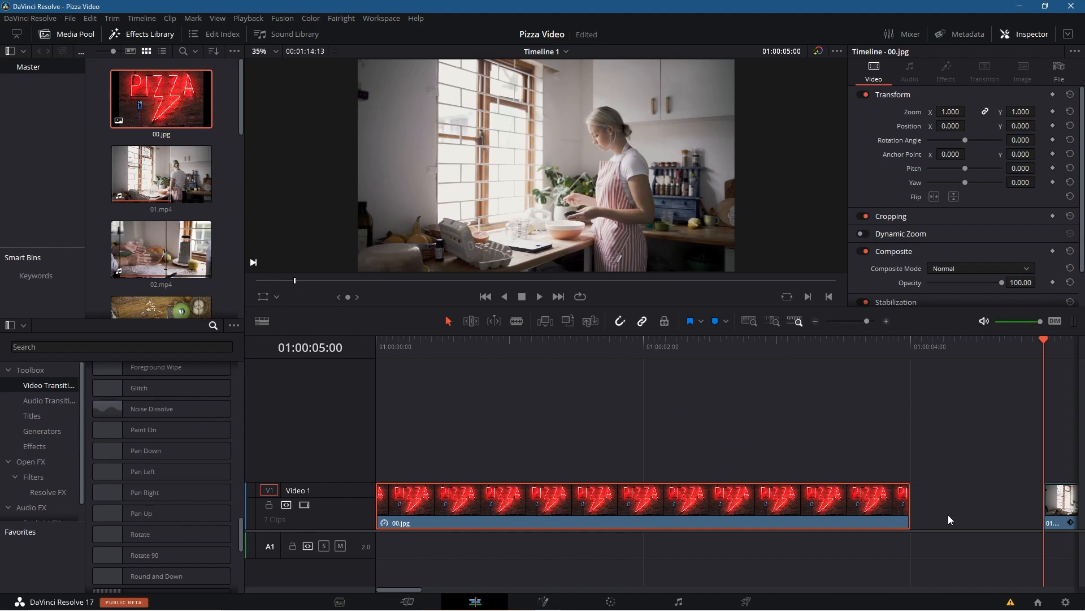
Close the gap after 00.jpg by moving all the other timeline clips together against its end
{"action": "left_click", "coordinate": [948, 515]}
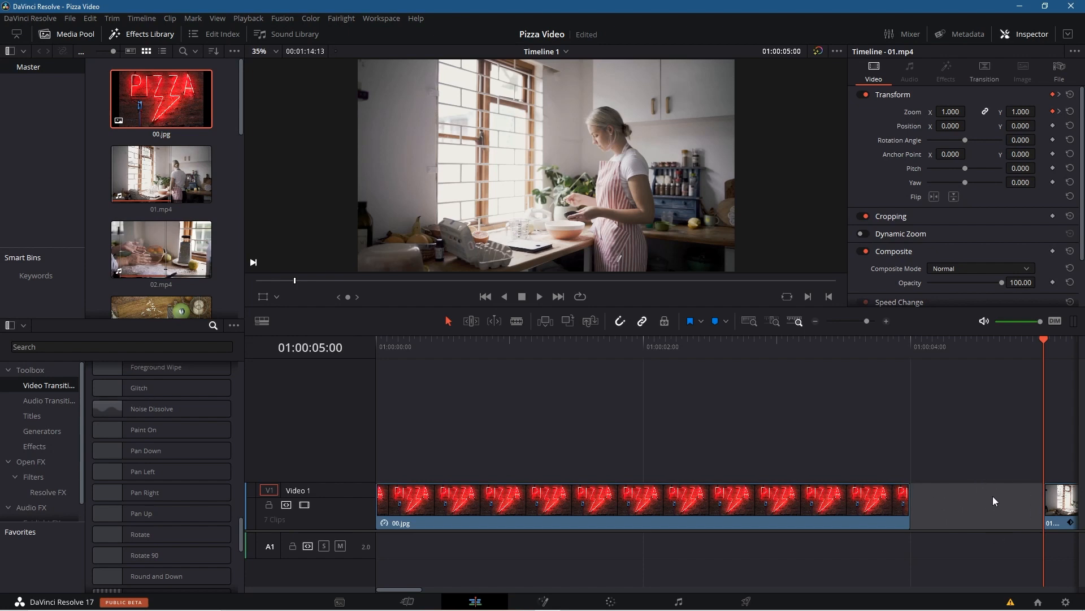
{"action": "scroll", "coordinate": [992, 501], "scroll_direction": "down", "scroll_amount": 6}
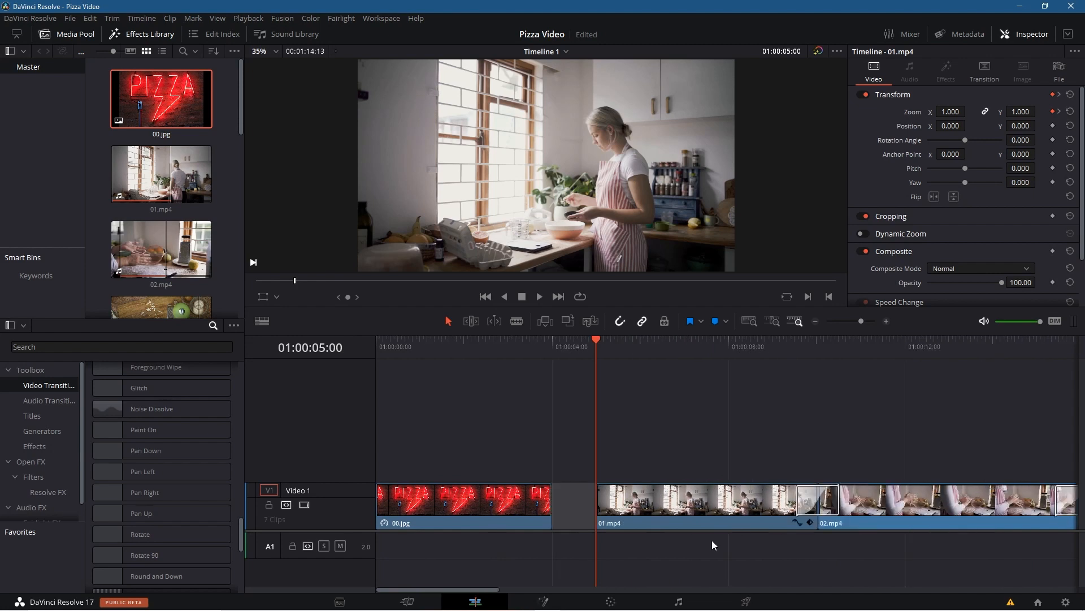
{"action": "left_click", "coordinate": [631, 557]}
{"action": "key", "text": "ctrl+a"}
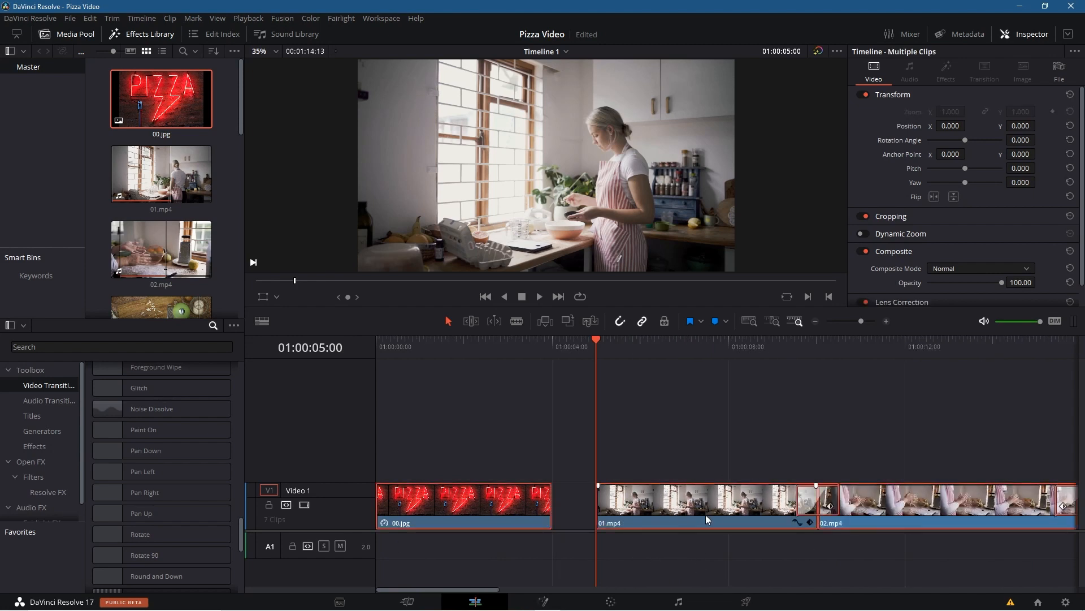
{"action": "left_click", "coordinate": [510, 506], "text": "ctrl"}
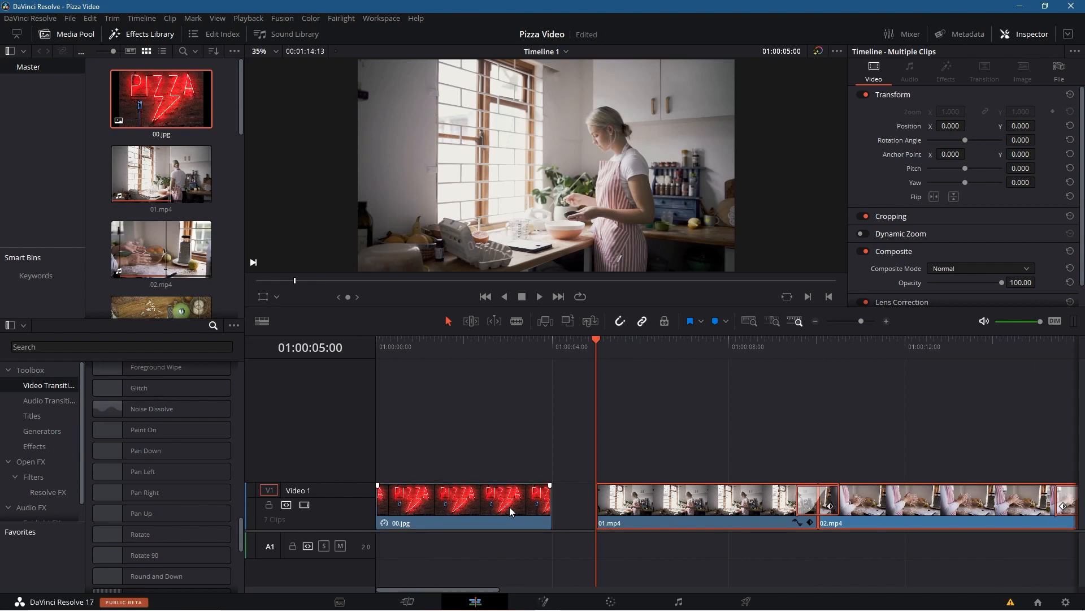
{"action": "left_click_drag", "start_coordinate": [642, 507], "coordinate": [588, 500]}
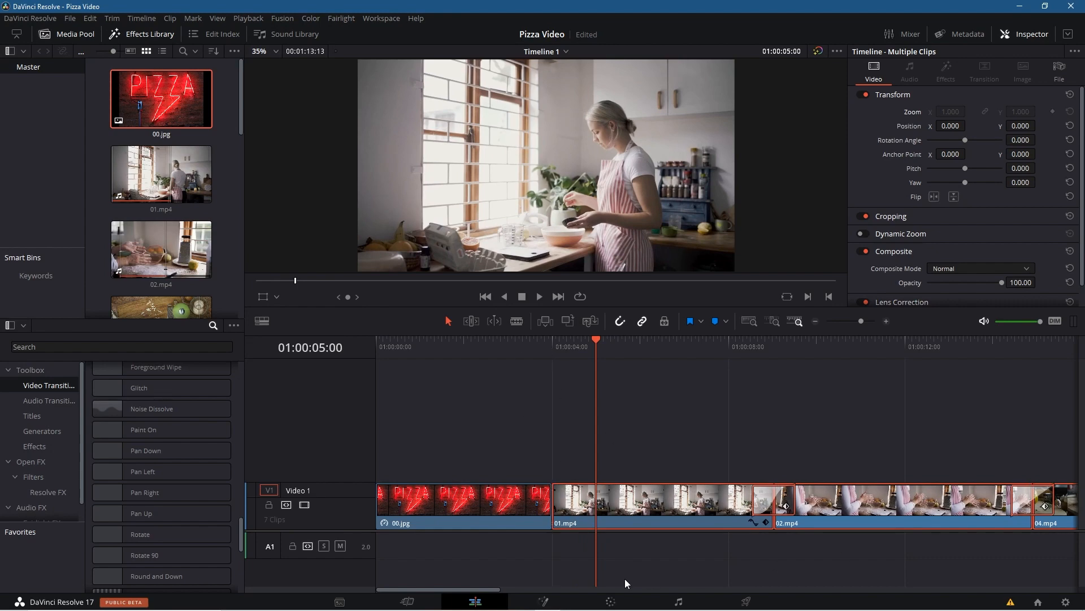
Enlarge 00.jpg in the timeline to a zoom of 1.210 and set its Y position to -93
{"action": "left_click_drag", "start_coordinate": [467, 590], "coordinate": [446, 581]}
{"action": "left_click_drag", "start_coordinate": [493, 346], "coordinate": [468, 371]}
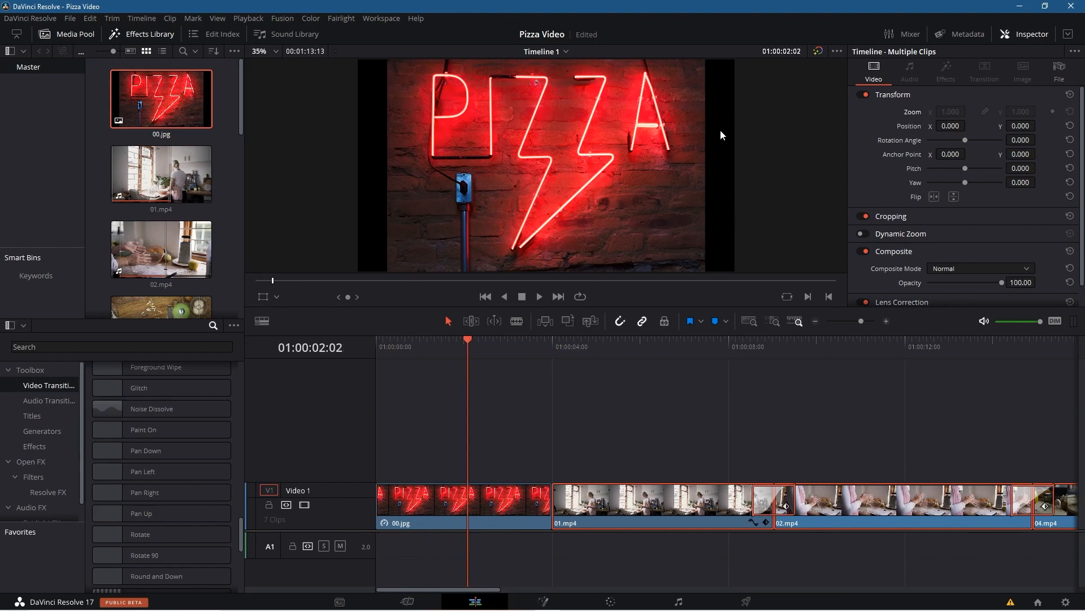
{"action": "left_click", "coordinate": [454, 499]}
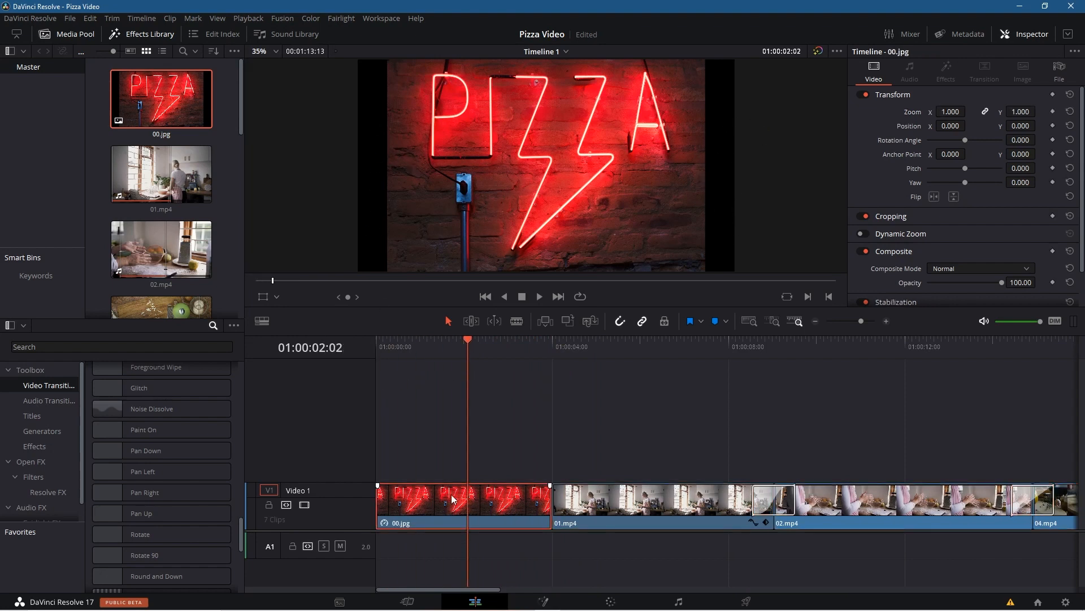
{"action": "left_click", "coordinate": [1023, 32]}
{"action": "left_click", "coordinate": [1022, 32]}
{"action": "left_click_drag", "start_coordinate": [952, 112], "coordinate": [969, 111]}
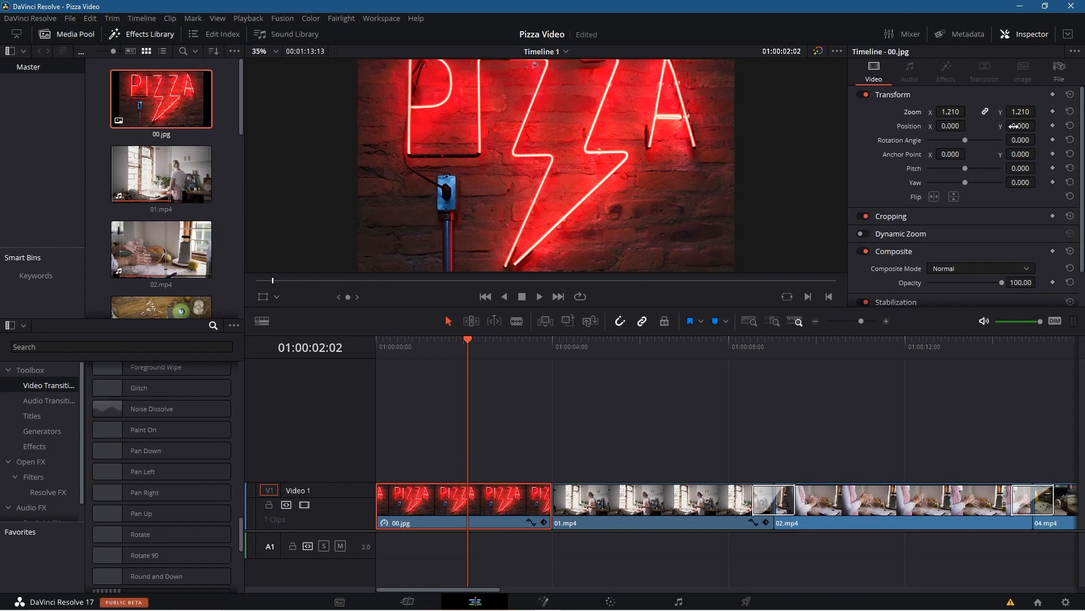
{"action": "left_click_drag", "start_coordinate": [1020, 126], "coordinate": [1006, 126]}
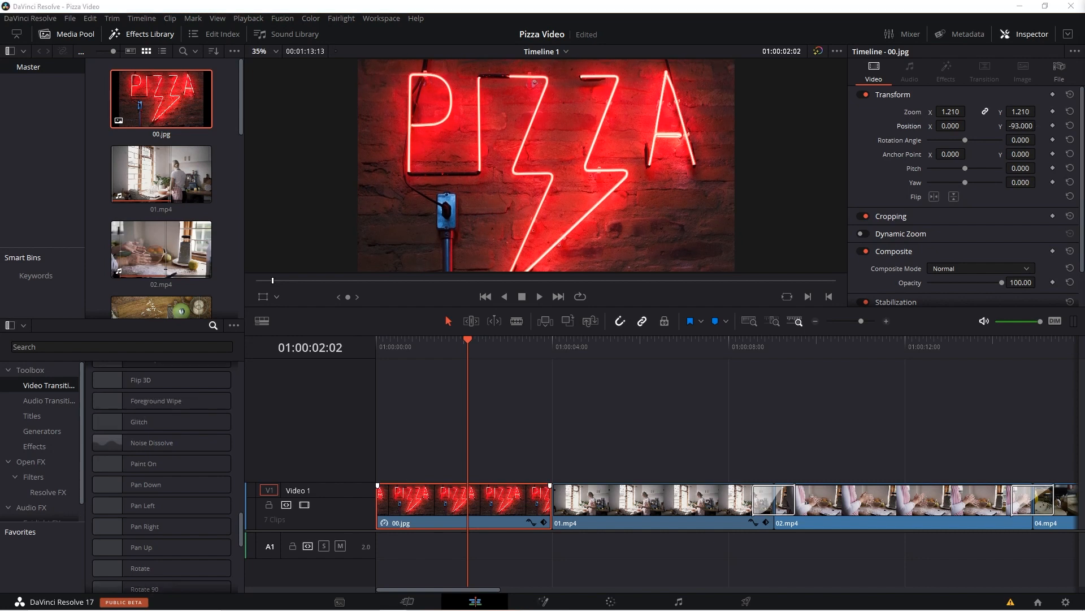
Add zoom and position keyframes to 00.jpg at its first frame, 01:00:00:00
{"action": "left_click_drag", "start_coordinate": [467, 341], "coordinate": [360, 350]}
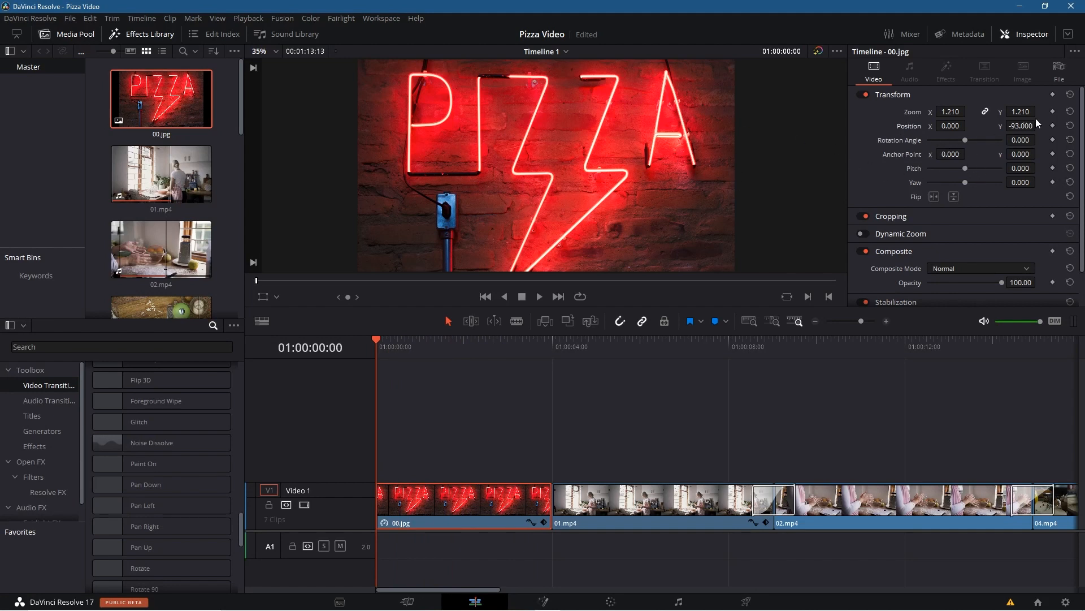
{"action": "left_click", "coordinate": [1052, 111]}
{"action": "left_click", "coordinate": [1053, 126]}
Add keyframes to 00.jpg at its last frame, 01:00:03:23, with a zoom of 1.340 and a Y position of -145
{"action": "left_click_drag", "start_coordinate": [376, 339], "coordinate": [550, 358]}
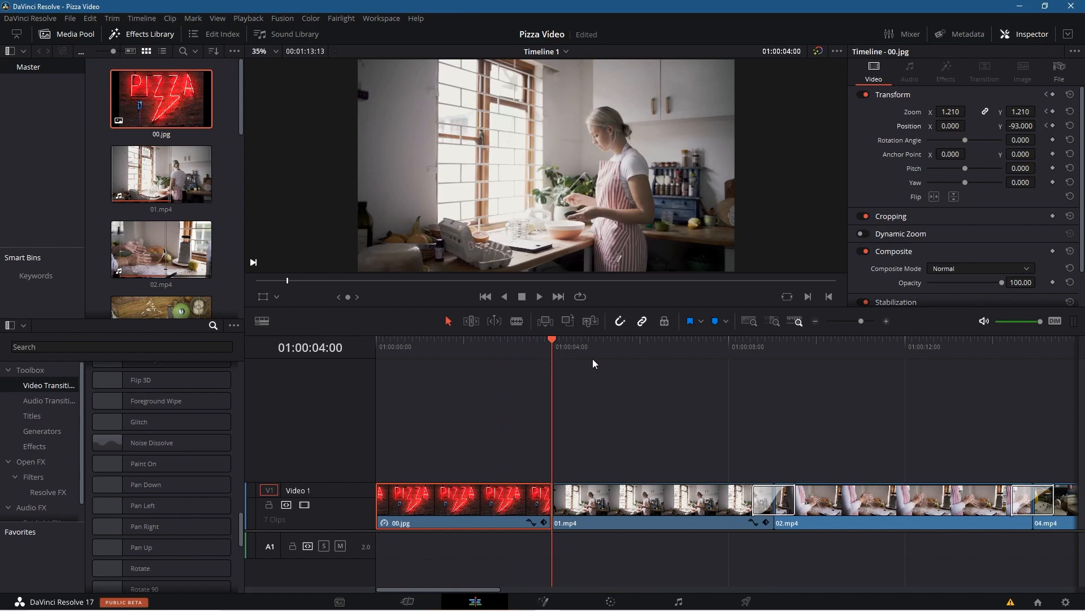
{"action": "key", "text": "Left"}
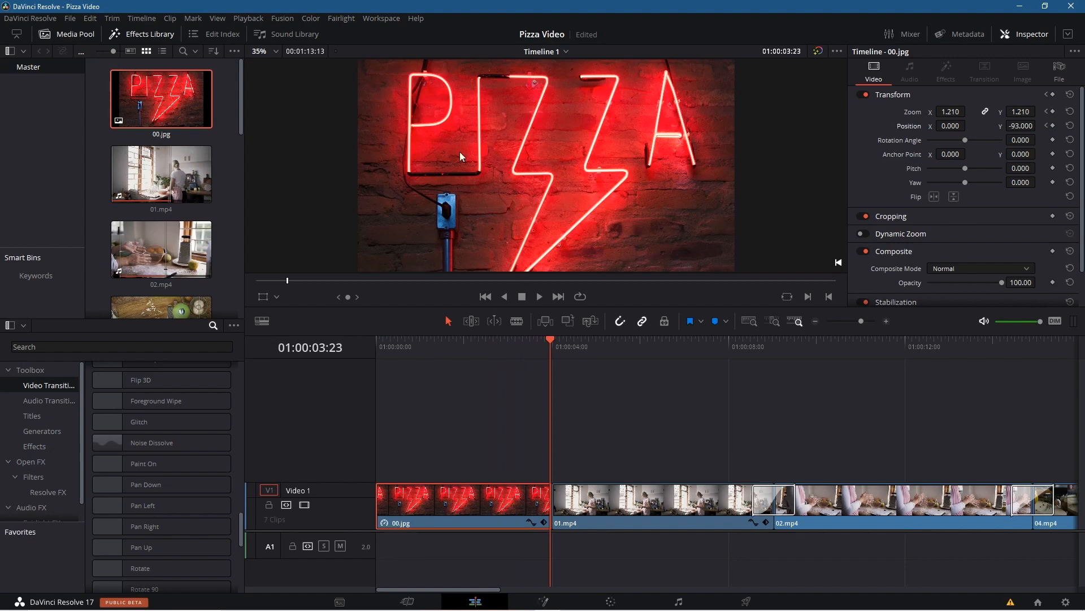
{"action": "mouse_move", "coordinate": [169, 174]}
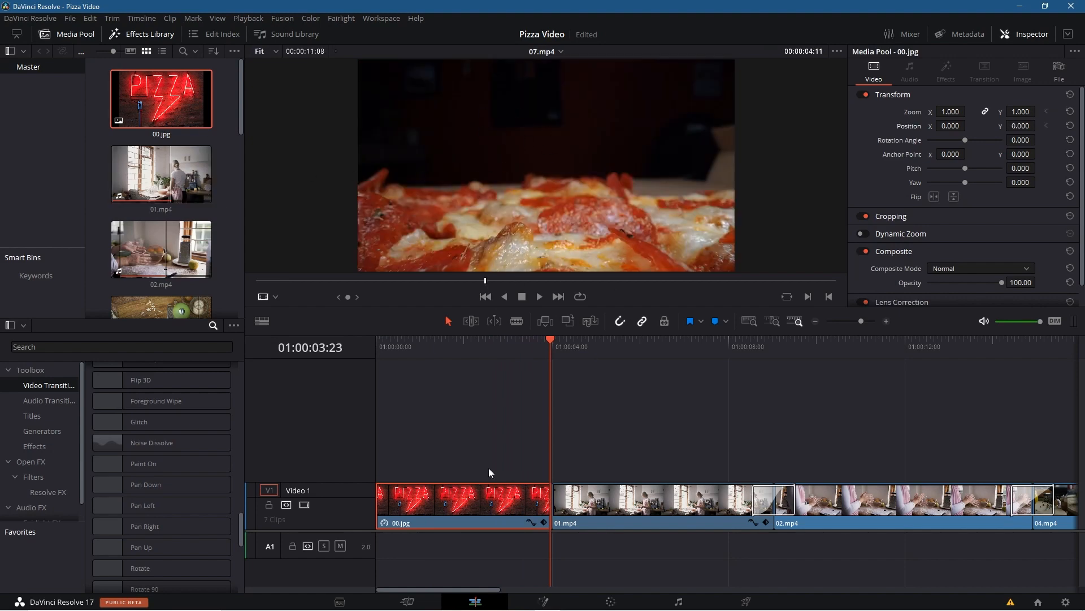
{"action": "left_click", "coordinate": [495, 506]}
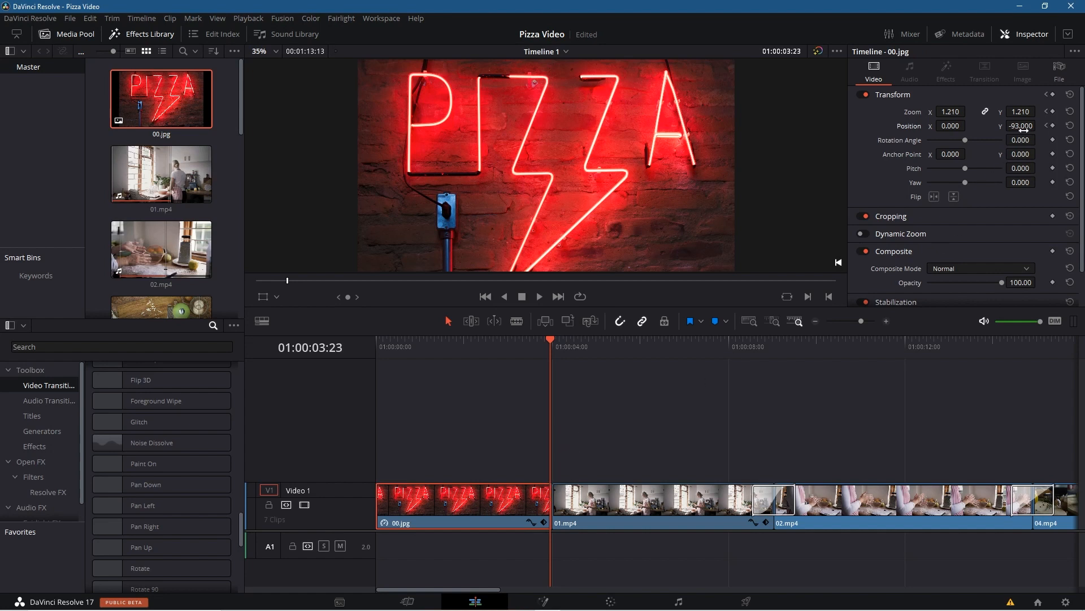
{"action": "left_click", "coordinate": [1052, 112]}
{"action": "left_click_drag", "start_coordinate": [950, 113], "coordinate": [1038, 126]}
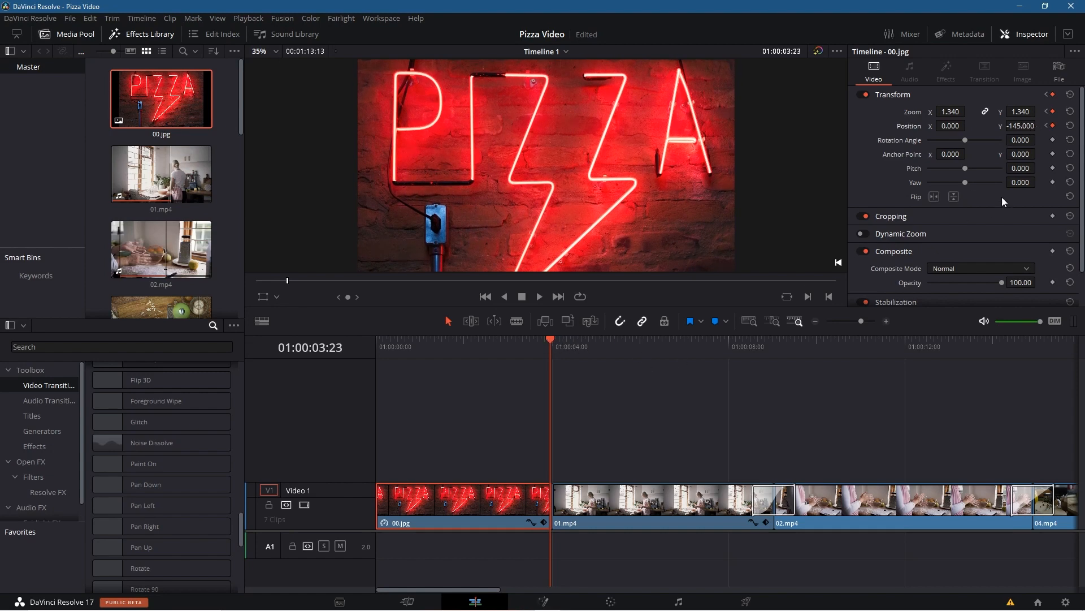
Keyframe the rotation angle of 00.jpg, with 0.000 at its first frame and 8.240 at 01:00:03:23
{"action": "left_click", "coordinate": [1052, 140]}
{"action": "left_click_drag", "start_coordinate": [554, 339], "coordinate": [366, 352]}
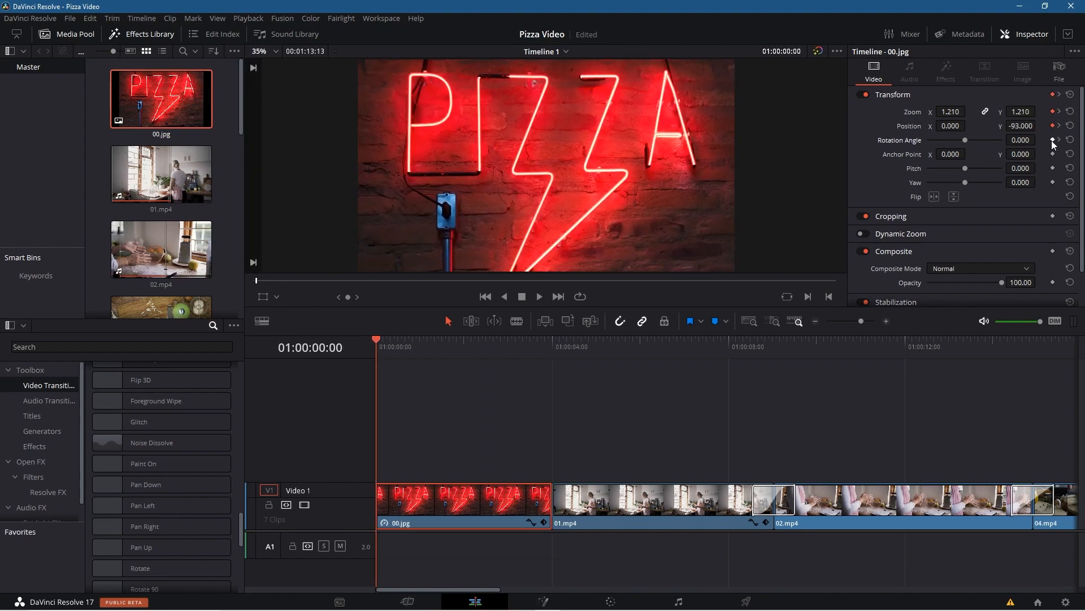
{"action": "left_click_drag", "start_coordinate": [376, 338], "coordinate": [552, 348]}
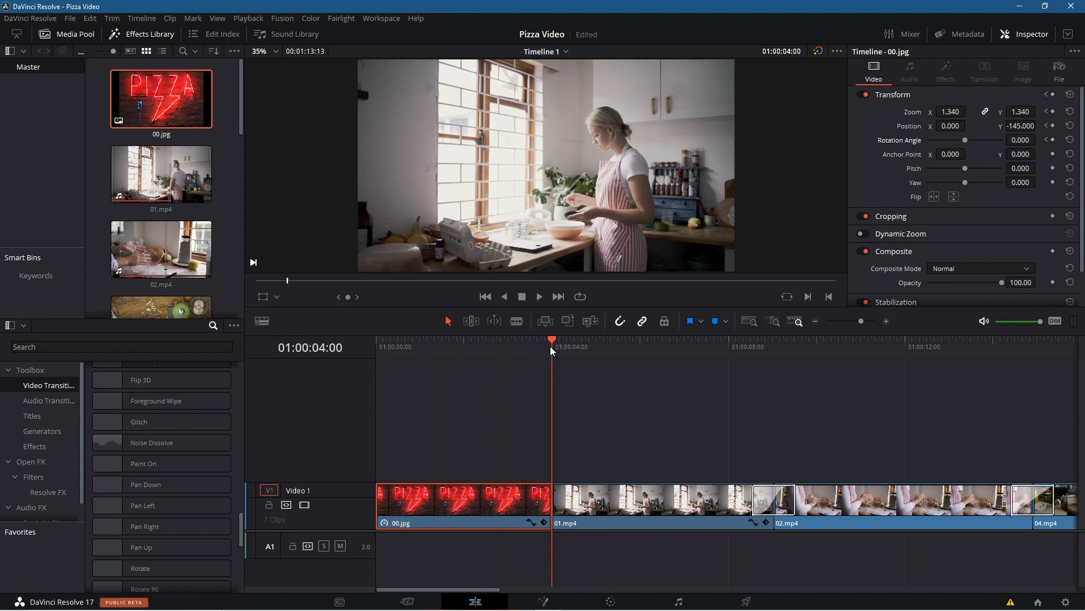
{"action": "key", "text": "Left"}
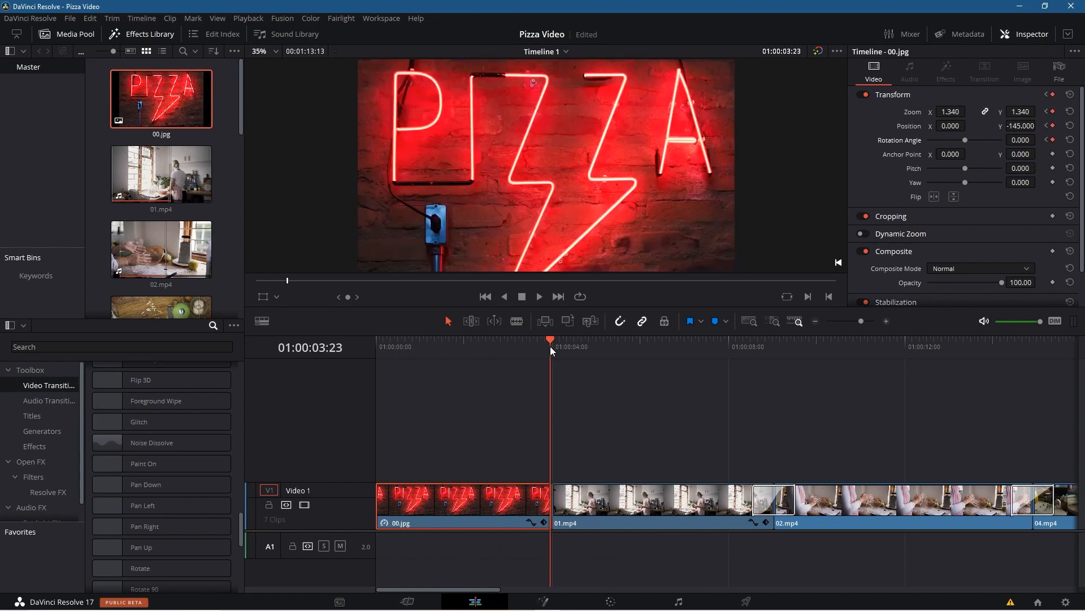
{"action": "left_click_drag", "start_coordinate": [964, 140], "coordinate": [965, 141]}
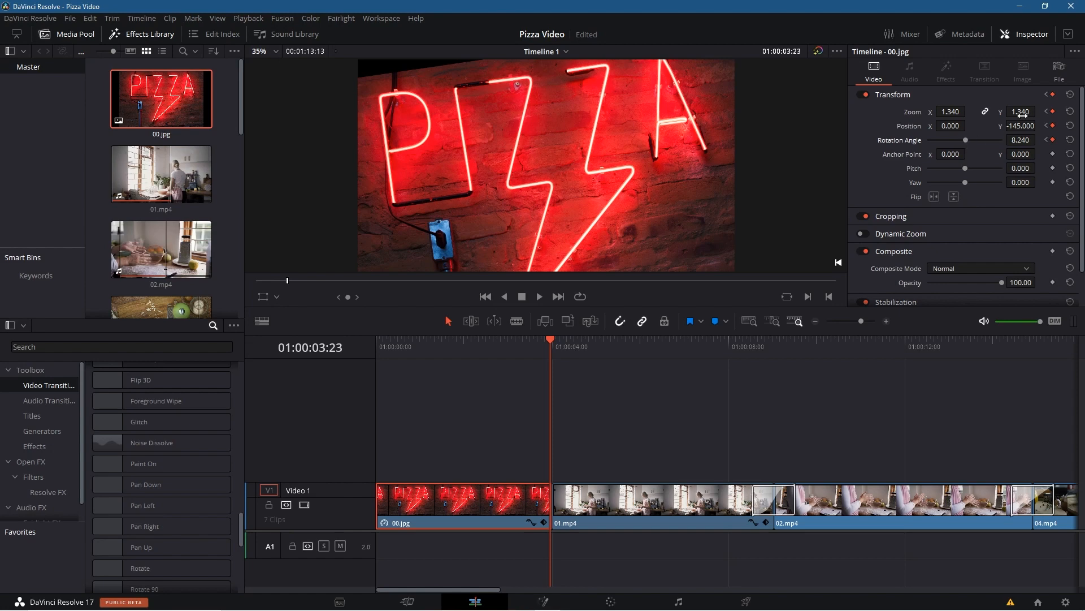
Set the end keyframes of 00.jpg to a Y position of -272 and a zoom of 1.850, and return to the first frame
{"action": "mouse_move", "coordinate": [1019, 124]}
{"action": "left_mouse_down"}
{"action": "mouse_move", "coordinate": [996, 124]}
{"action": "mouse_move", "coordinate": [1028, 125]}
{"action": "left_mouse_up"}
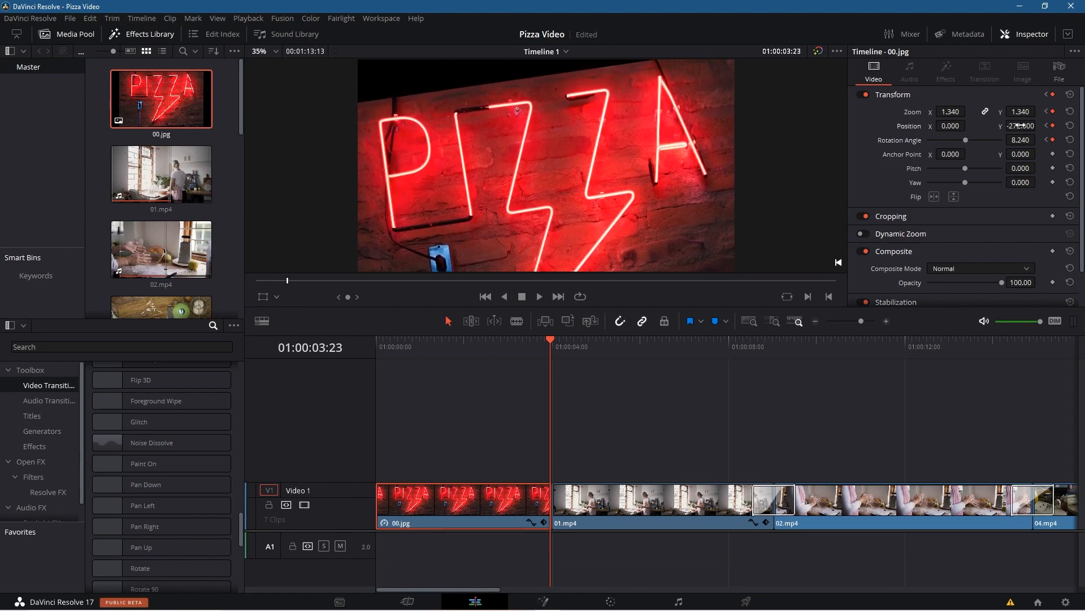
{"action": "left_click_drag", "start_coordinate": [950, 113], "coordinate": [970, 110]}
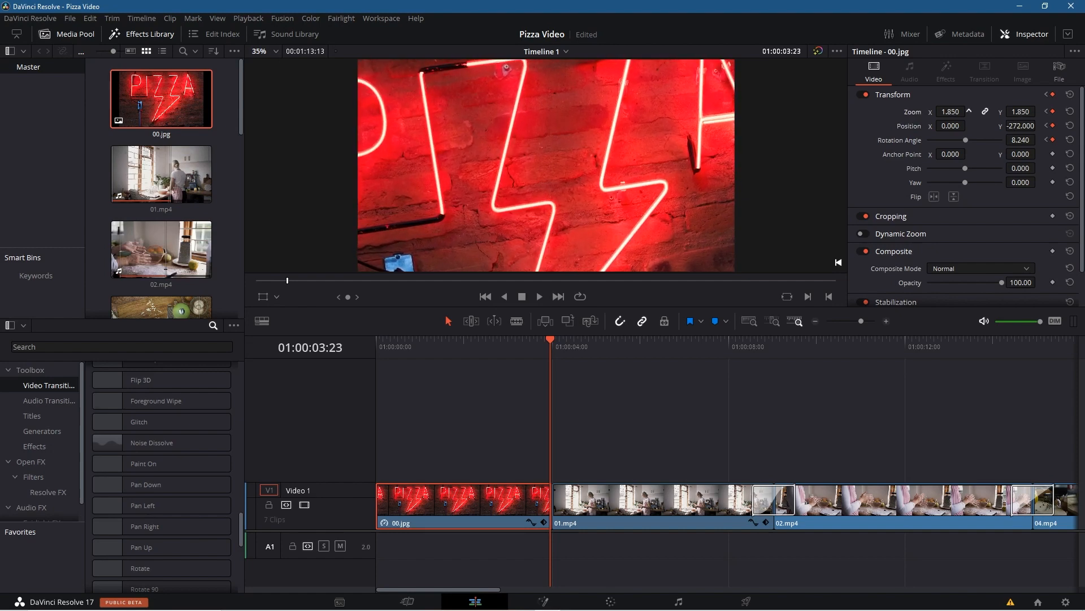
{"action": "left_click_drag", "start_coordinate": [547, 342], "coordinate": [355, 364]}
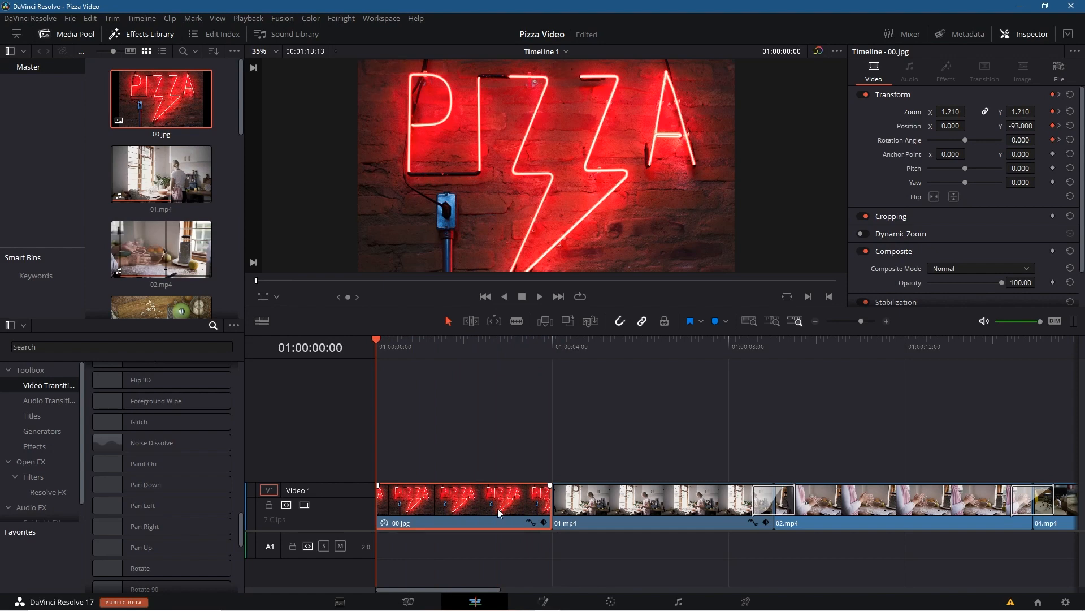
Show the Zoom X curve of 00.jpg, smooth the curve's start at the first keyframe and play the clip back
{"action": "left_click", "coordinate": [532, 523]}
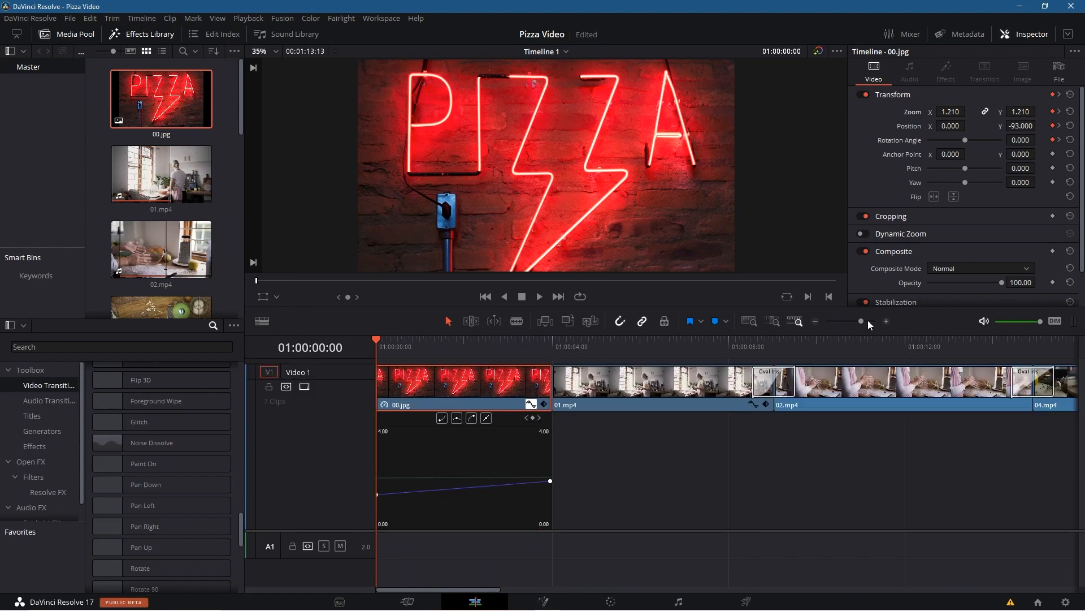
{"action": "left_click_drag", "start_coordinate": [860, 321], "coordinate": [867, 322]}
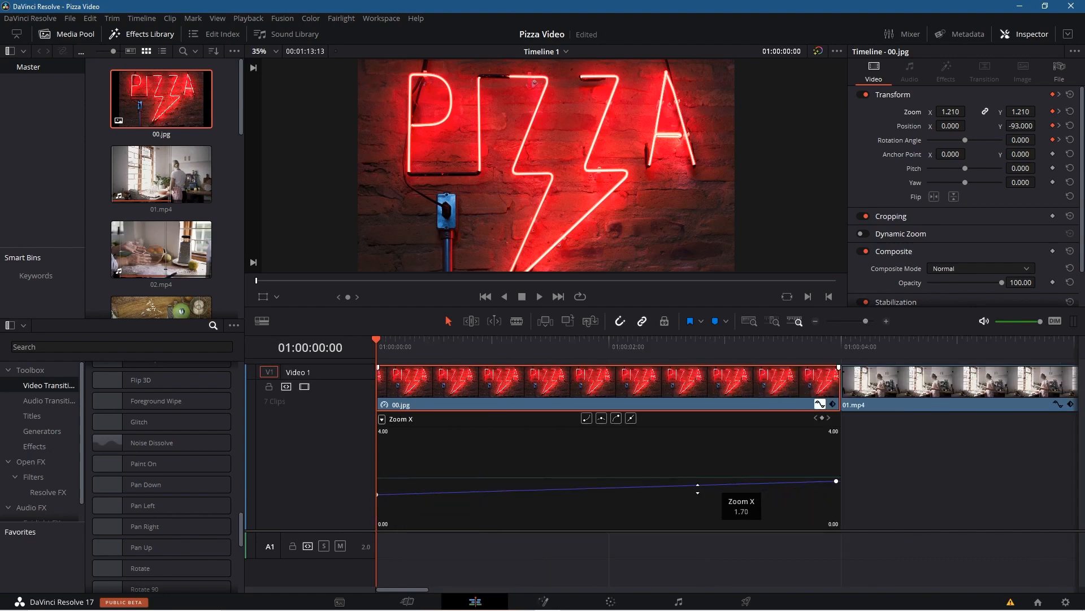
{"action": "left_click_drag", "start_coordinate": [887, 463], "coordinate": [373, 528]}
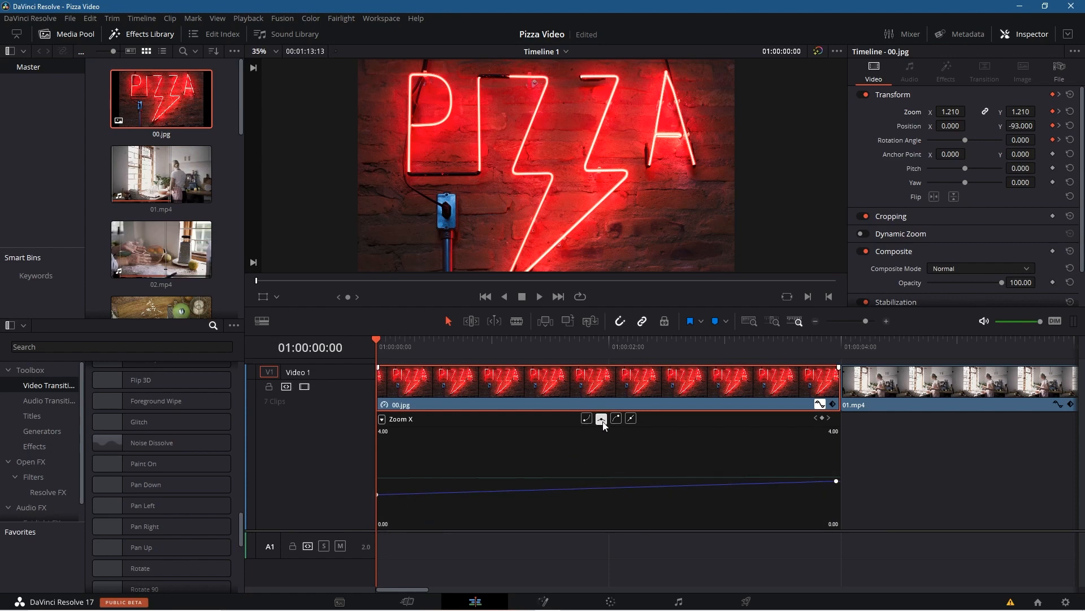
{"action": "left_click_drag", "start_coordinate": [894, 449], "coordinate": [362, 529]}
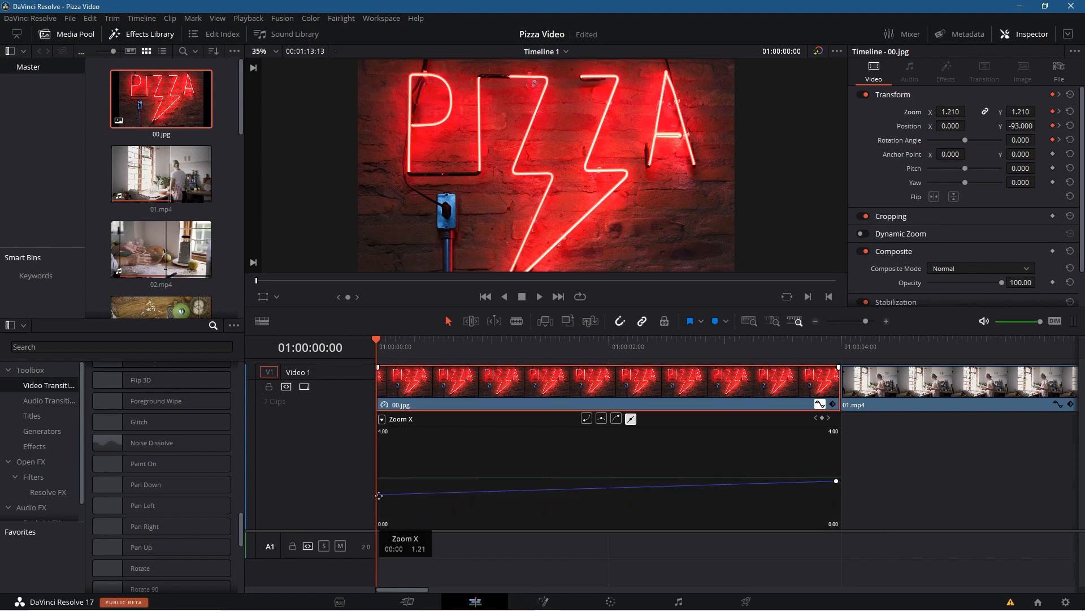
{"action": "left_click", "coordinate": [836, 480]}
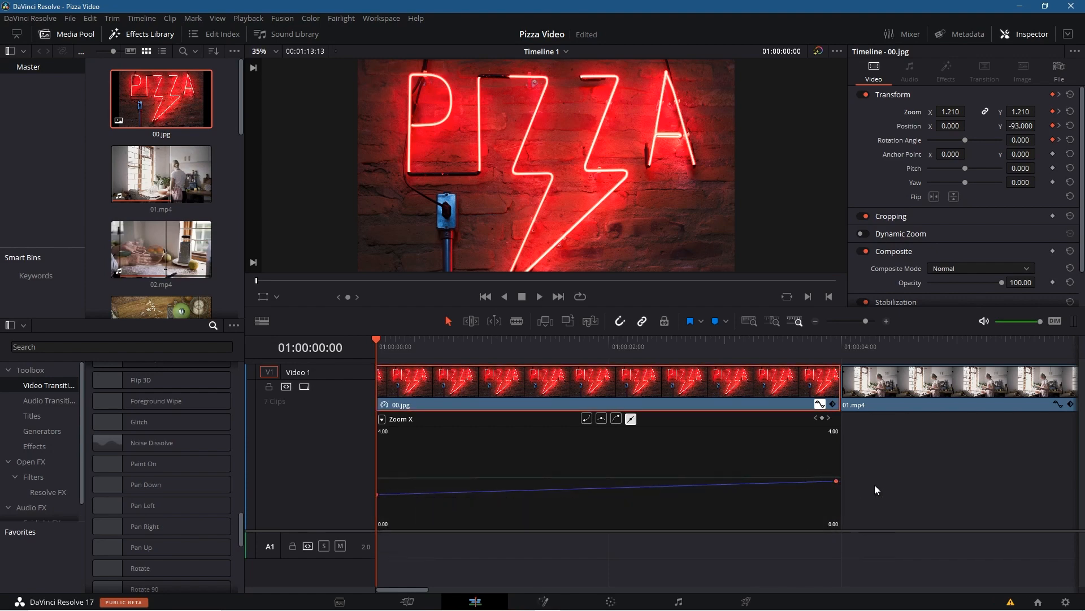
{"action": "left_click", "coordinate": [588, 418]}
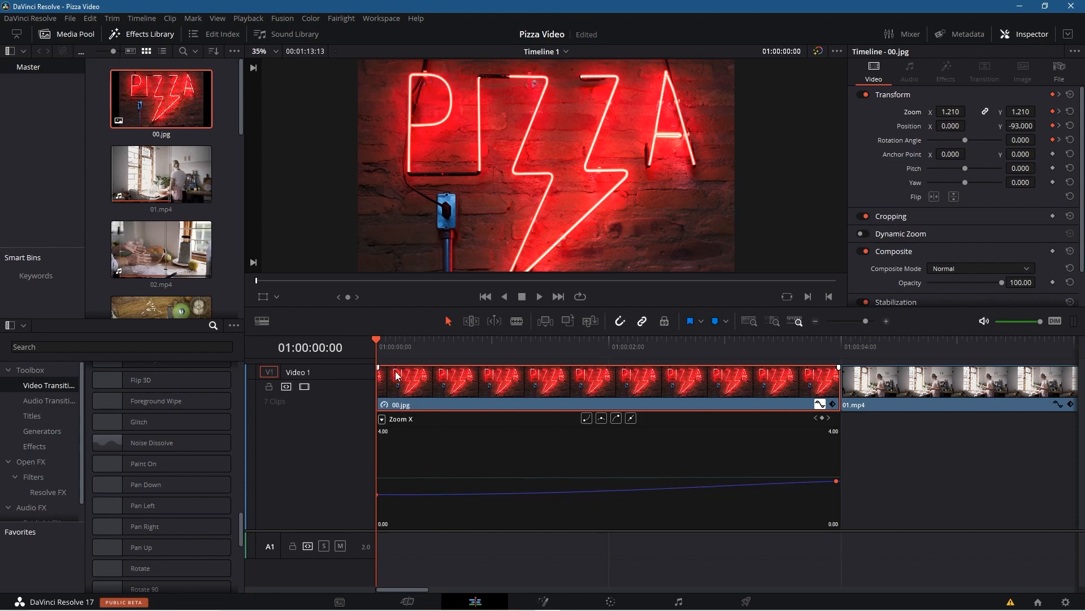
{"action": "key", "text": "space"}
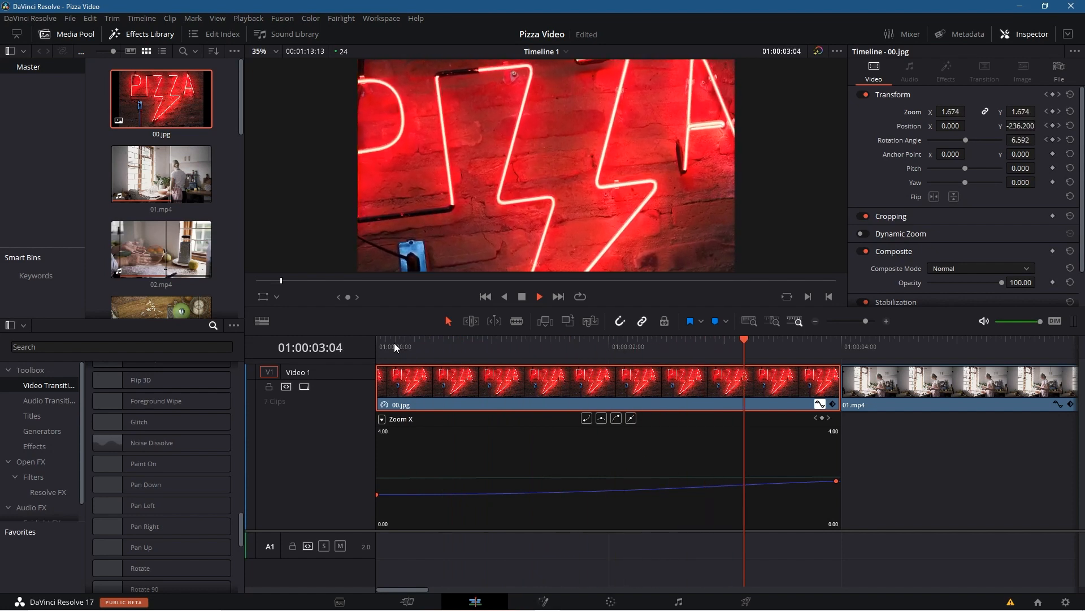
{"action": "key", "text": "space"}
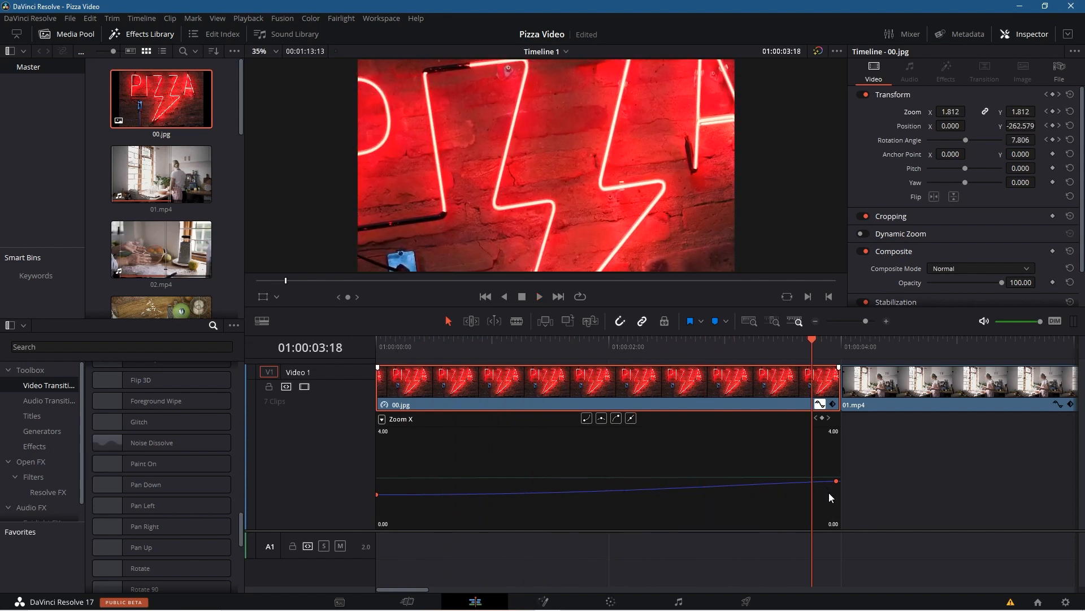
Smooth the end of the 00.jpg Zoom X curve at its last keyframe, return to the first frame and hide the curve
{"action": "left_click_drag", "start_coordinate": [837, 463], "coordinate": [379, 517]}
{"action": "left_click", "coordinate": [845, 435]}
{"action": "left_click_drag", "start_coordinate": [952, 453], "coordinate": [371, 532]}
{"action": "left_click_drag", "start_coordinate": [836, 454], "coordinate": [364, 506]}
{"action": "left_click", "coordinate": [617, 417]}
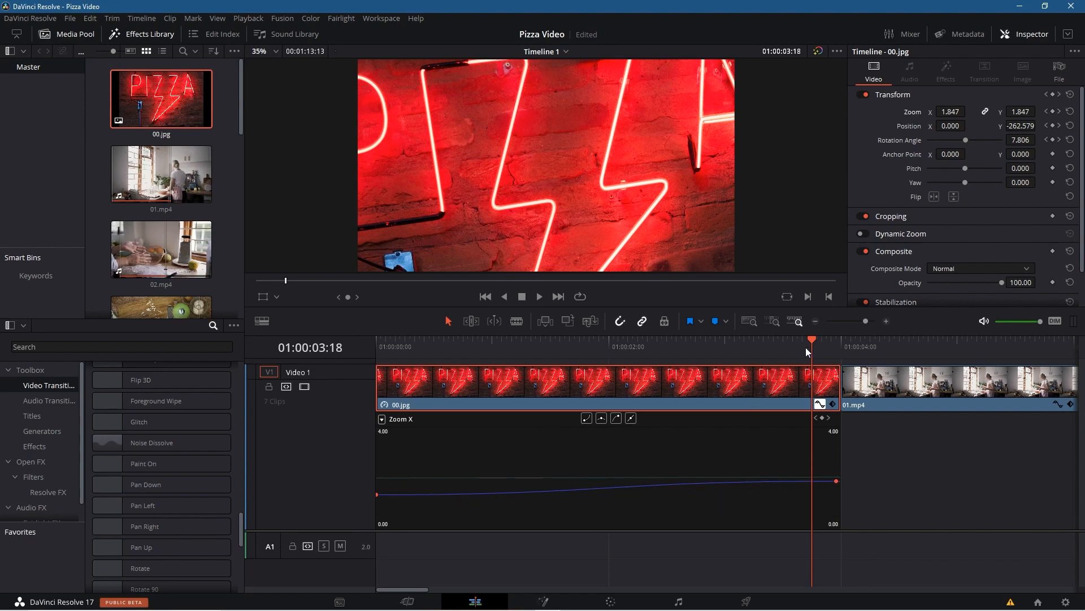
{"action": "left_click_drag", "start_coordinate": [812, 337], "coordinate": [472, 425]}
{"action": "key", "text": "Home"}
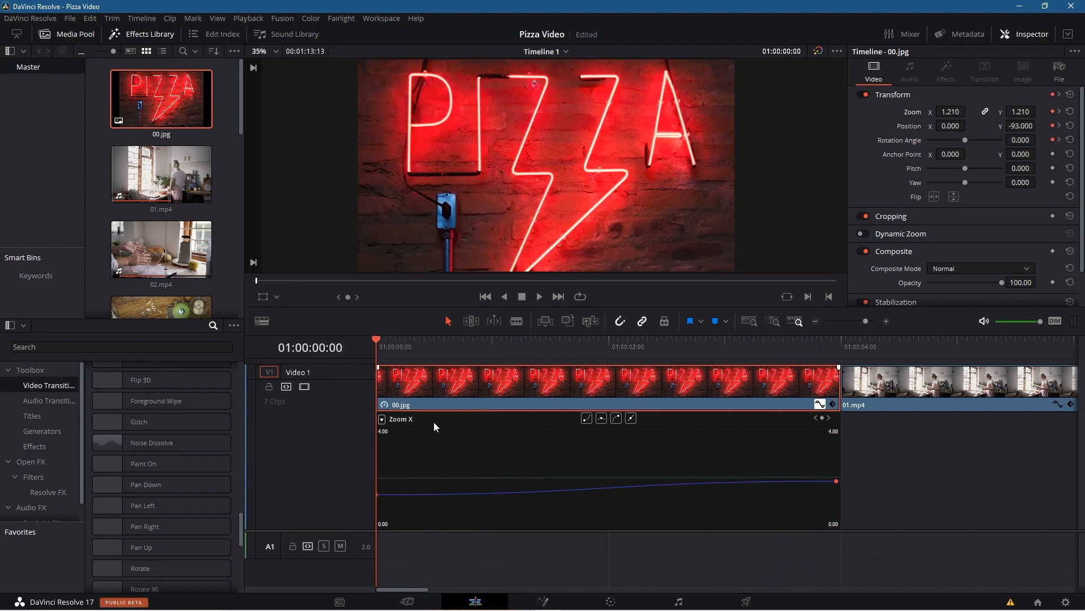
{"action": "left_click", "coordinate": [820, 404]}
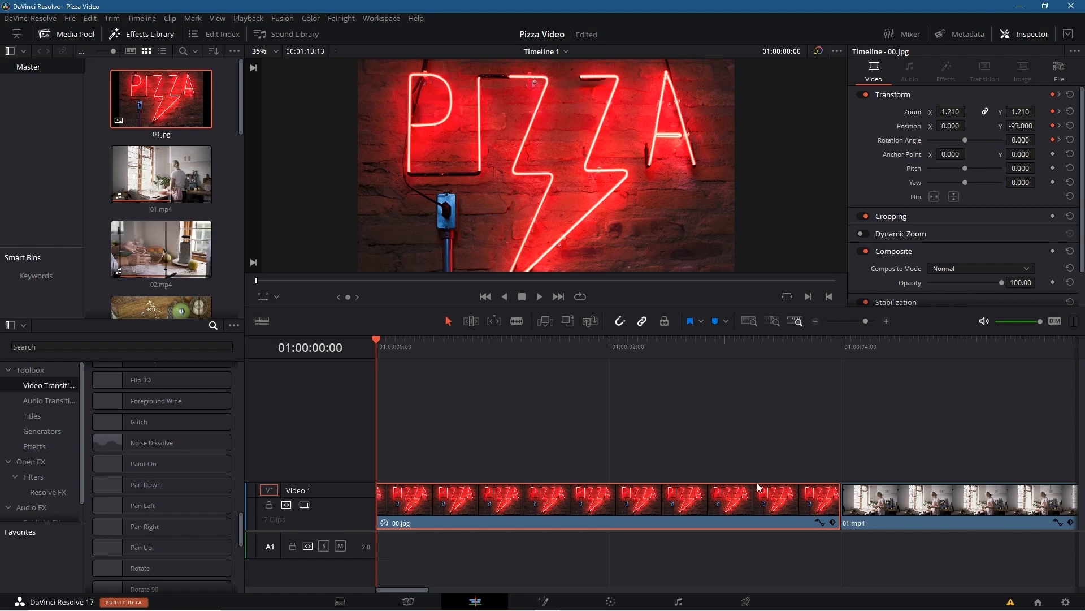
Add a 24-frame Cross Dissolve at the cut between 00.jpg and 01.mp4, trimming the clips to make room for it
{"action": "left_click", "coordinate": [840, 502]}
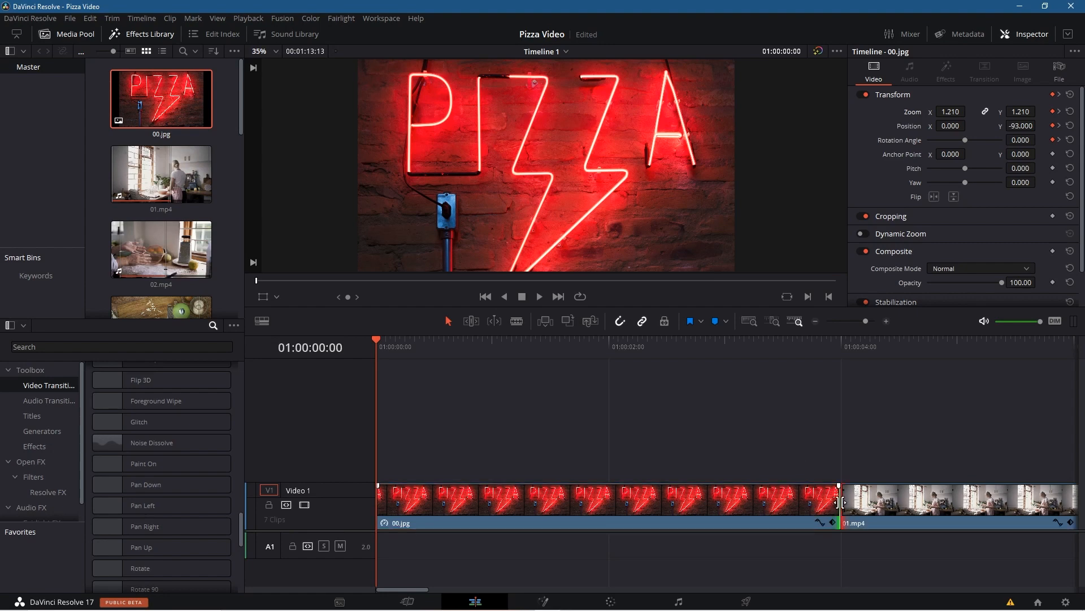
{"action": "right_click", "coordinate": [840, 502]}
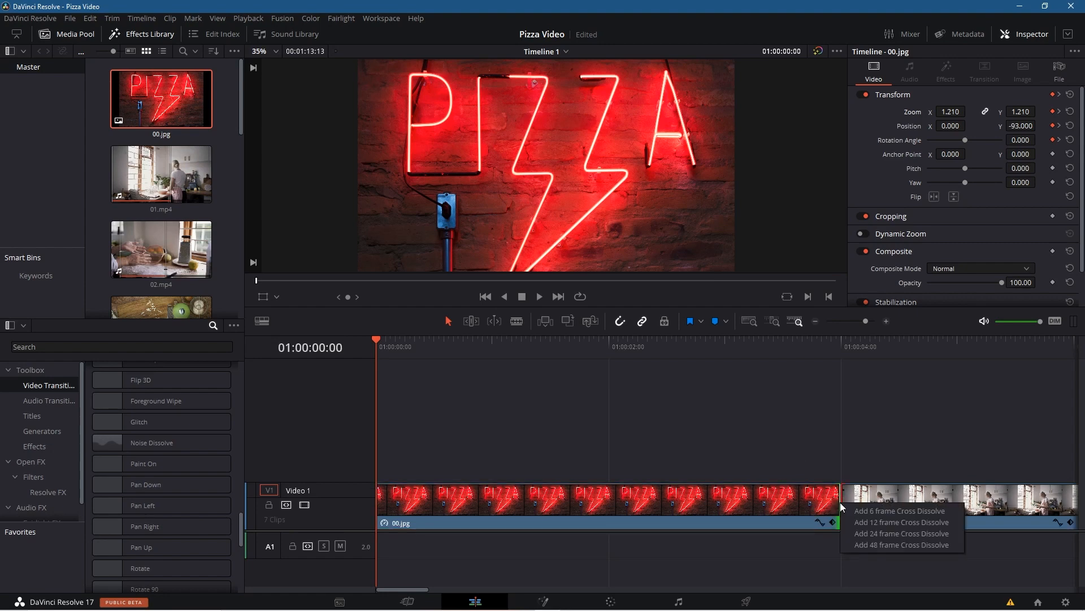
{"action": "left_click", "coordinate": [867, 531]}
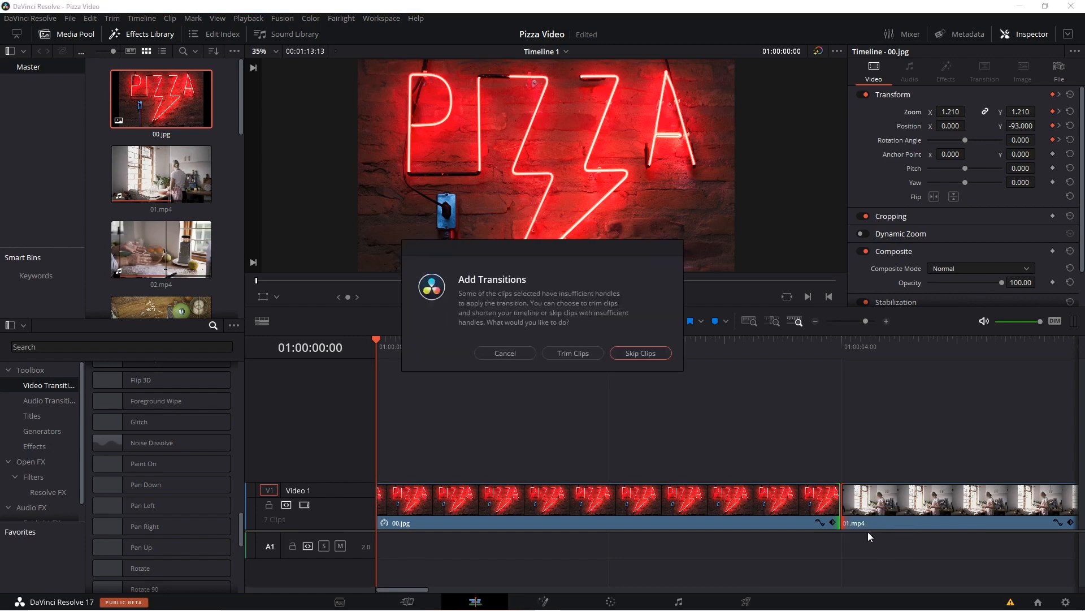
{"action": "left_click", "coordinate": [581, 352]}
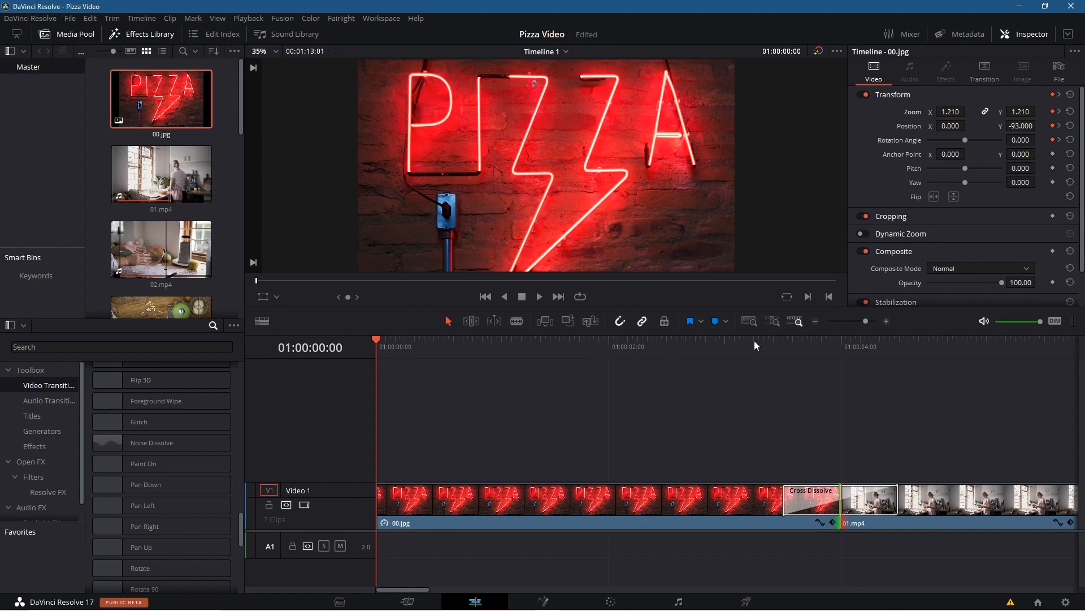
Preview other video transitions, replace the Cross Dissolve between 00.jpg and 01.mp4 with Slice Push, and play it back from just before the transition
{"action": "left_click_drag", "start_coordinate": [754, 340], "coordinate": [778, 349]}
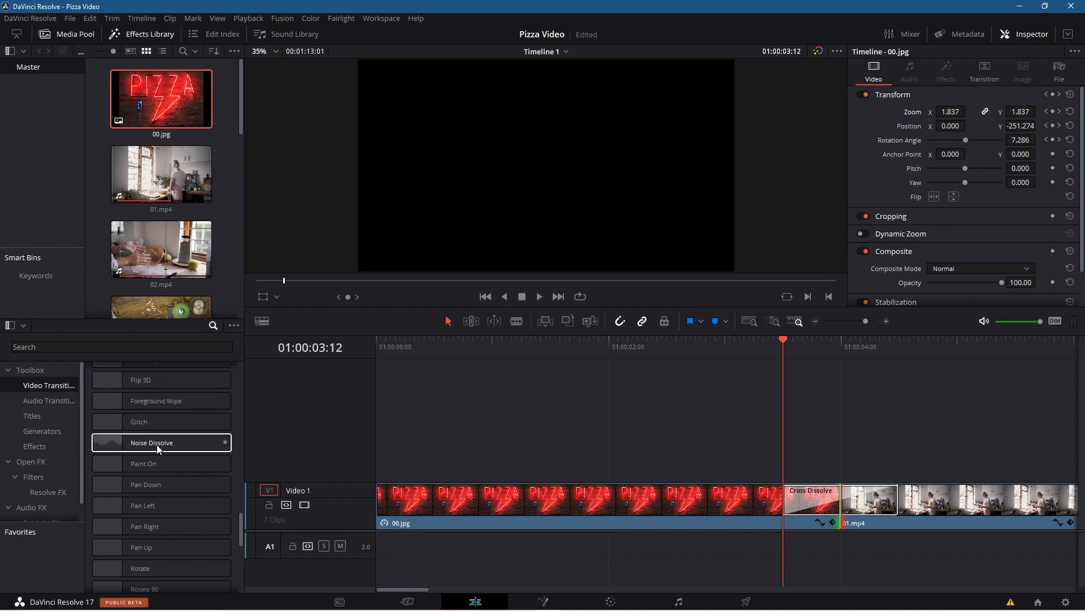
{"action": "scroll", "coordinate": [157, 444], "scroll_direction": "up", "scroll_amount": 1}
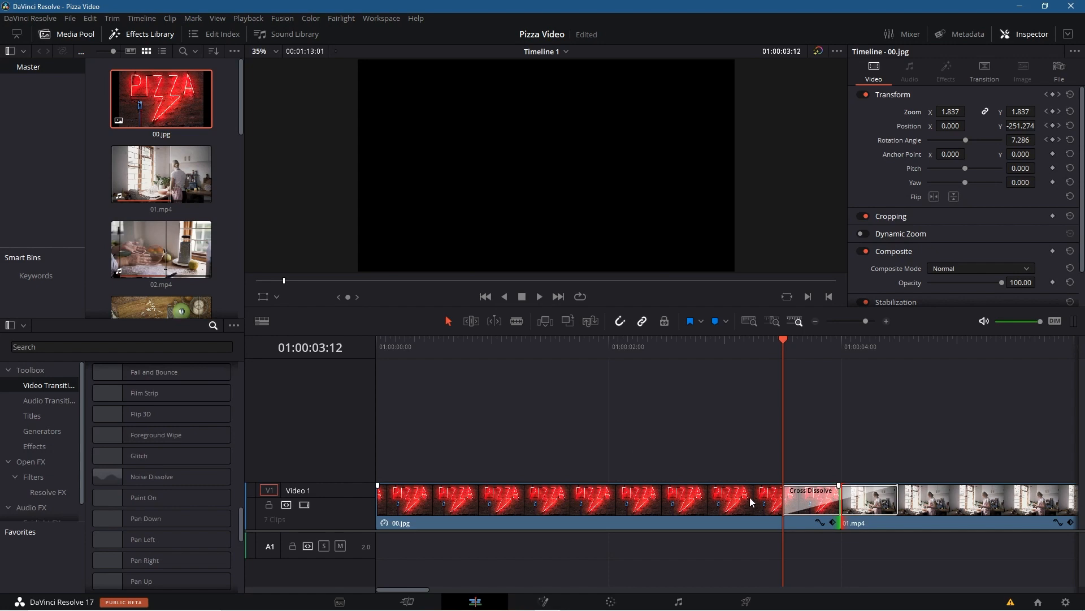
{"action": "left_click", "coordinate": [828, 500]}
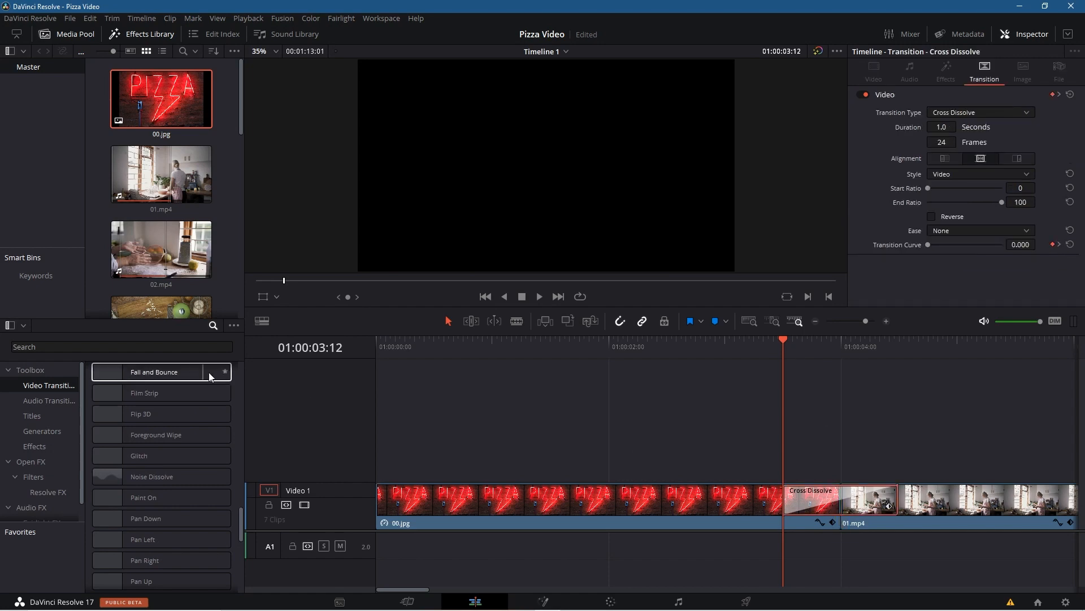
{"action": "left_click_drag", "start_coordinate": [788, 338], "coordinate": [815, 343]}
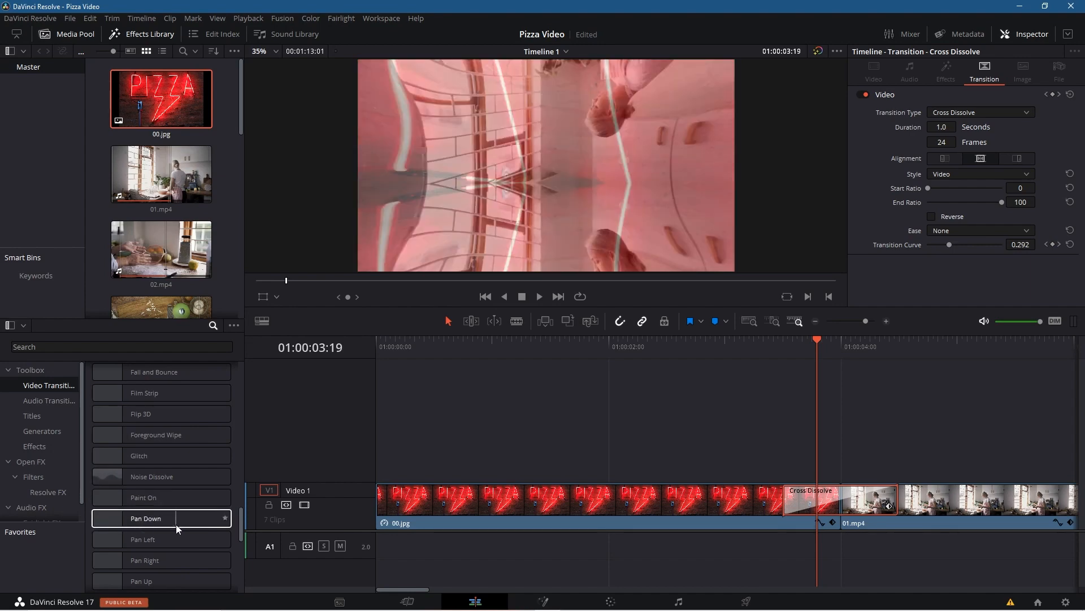
{"action": "scroll", "coordinate": [142, 519], "scroll_direction": "down", "scroll_amount": 3}
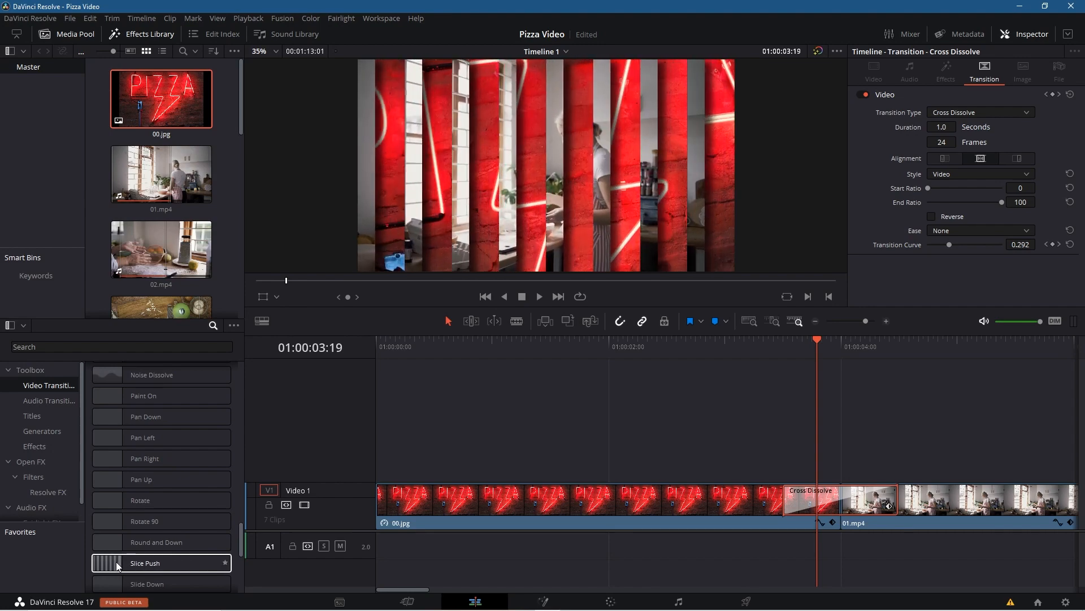
{"action": "left_click_drag", "start_coordinate": [141, 574], "coordinate": [808, 496]}
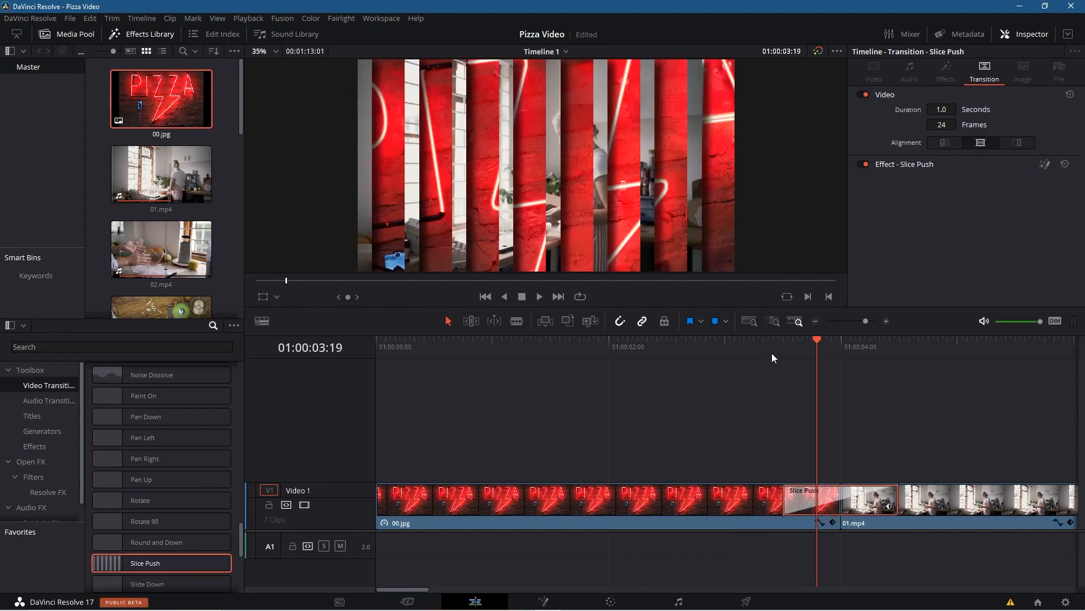
{"action": "left_click", "coordinate": [764, 340]}
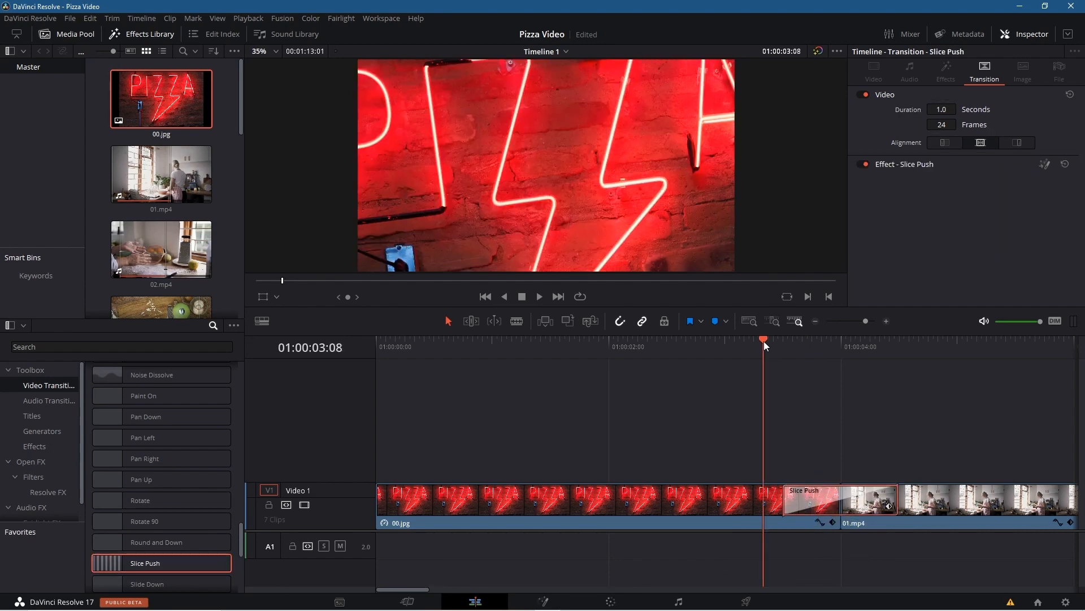
{"action": "key", "text": "space"}
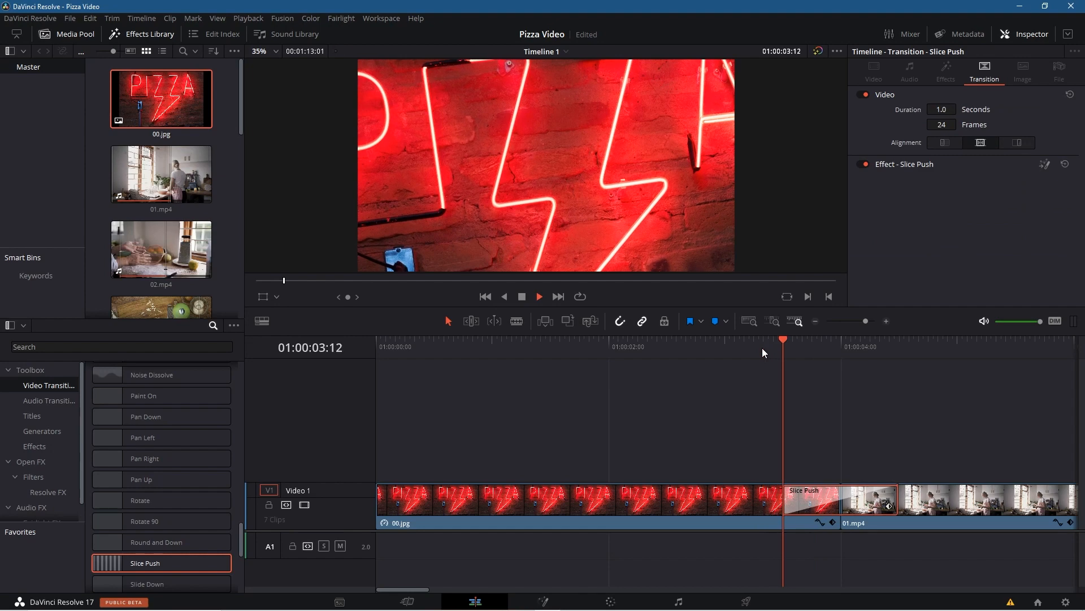
Play back the Slice Push transition, scrub through it again and park the playhead on the cut at 01:00:04:00
{"action": "key", "text": "space"}
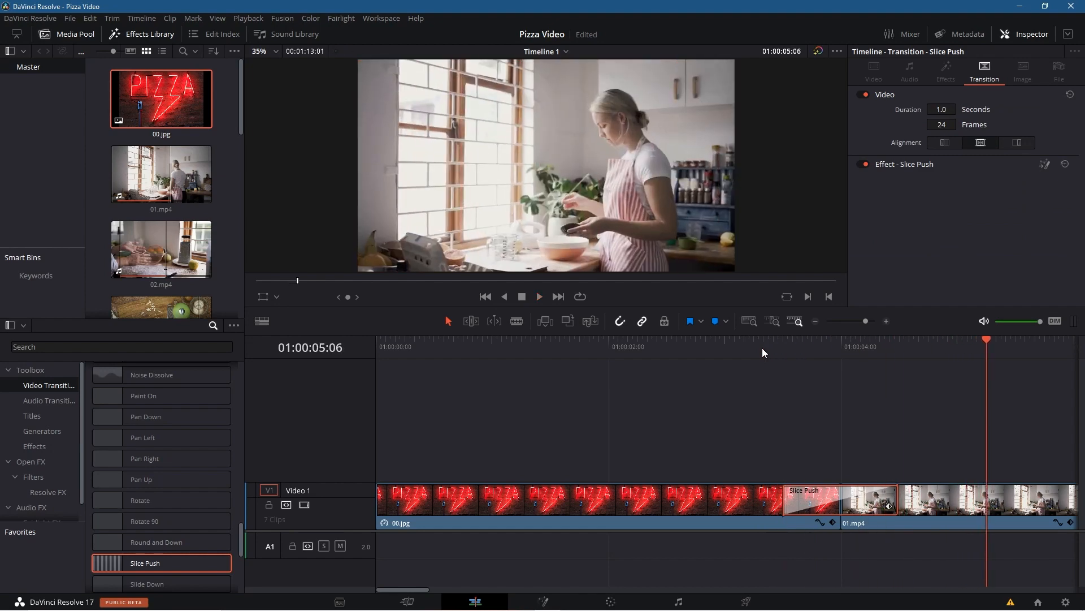
{"action": "key", "text": "space"}
{"action": "left_click", "coordinate": [762, 347]}
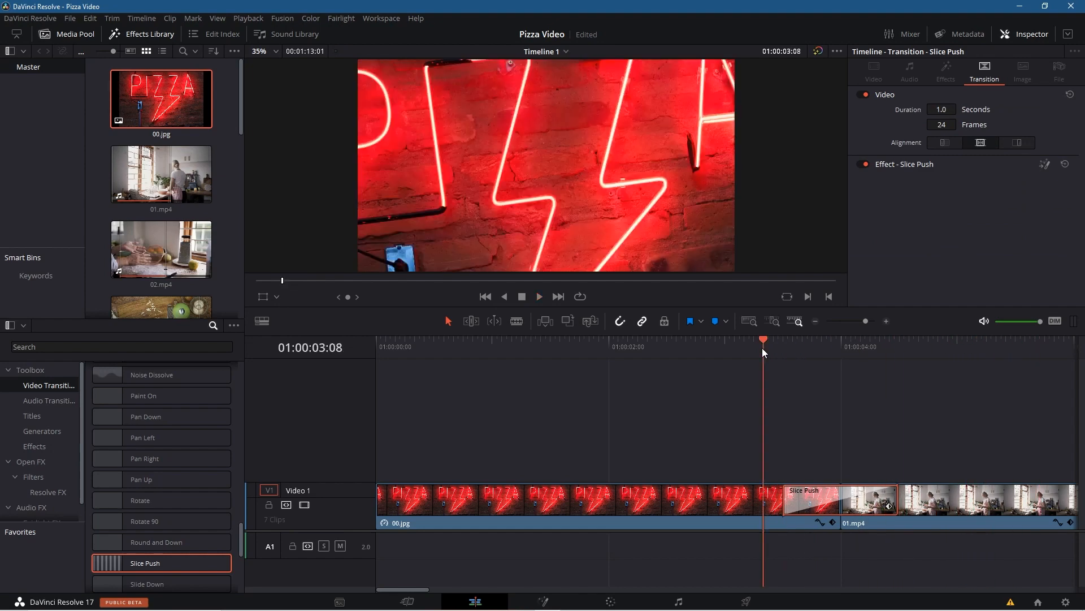
{"action": "left_click_drag", "start_coordinate": [766, 350], "coordinate": [907, 383]}
{"action": "key", "text": "Up"}
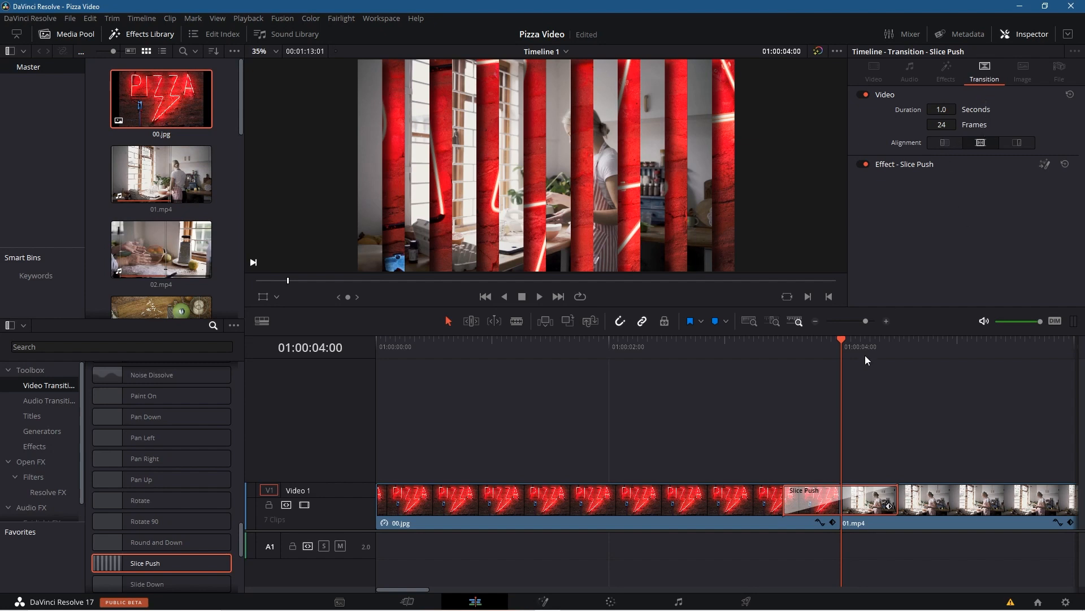
Reduce the Slice Push transition to 3 slices and play it back from just before the transition
{"action": "left_click", "coordinate": [798, 500]}
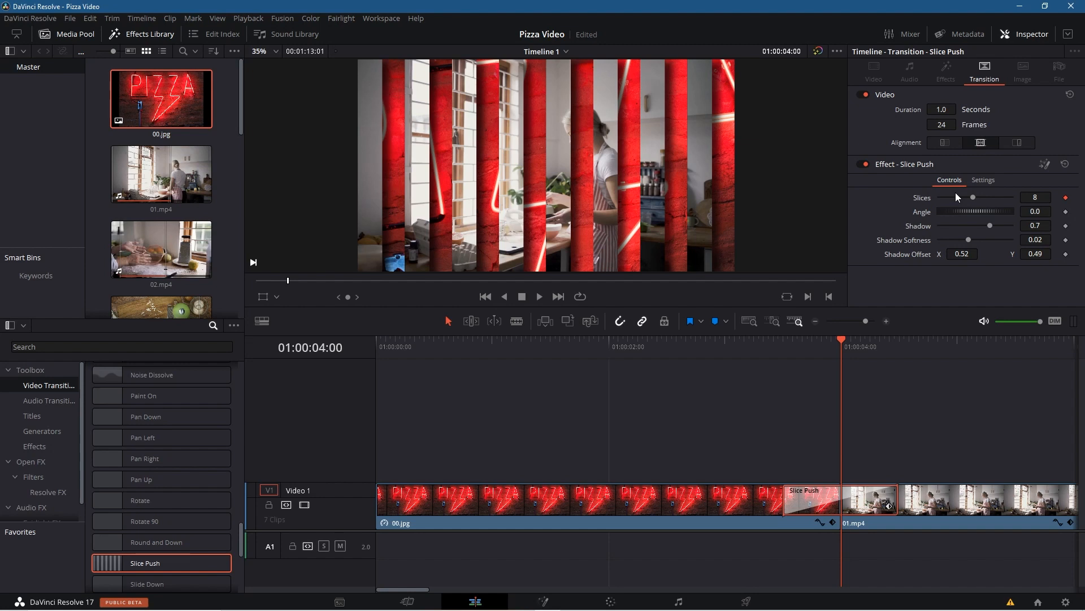
{"action": "mouse_move", "coordinate": [959, 206]}
{"action": "left_mouse_down"}
{"action": "mouse_move", "coordinate": [979, 211]}
{"action": "mouse_move", "coordinate": [958, 205]}
{"action": "left_mouse_up"}
{"action": "mouse_move", "coordinate": [971, 198]}
{"action": "left_mouse_down"}
{"action": "mouse_move", "coordinate": [986, 201]}
{"action": "mouse_move", "coordinate": [950, 202]}
{"action": "left_mouse_up"}
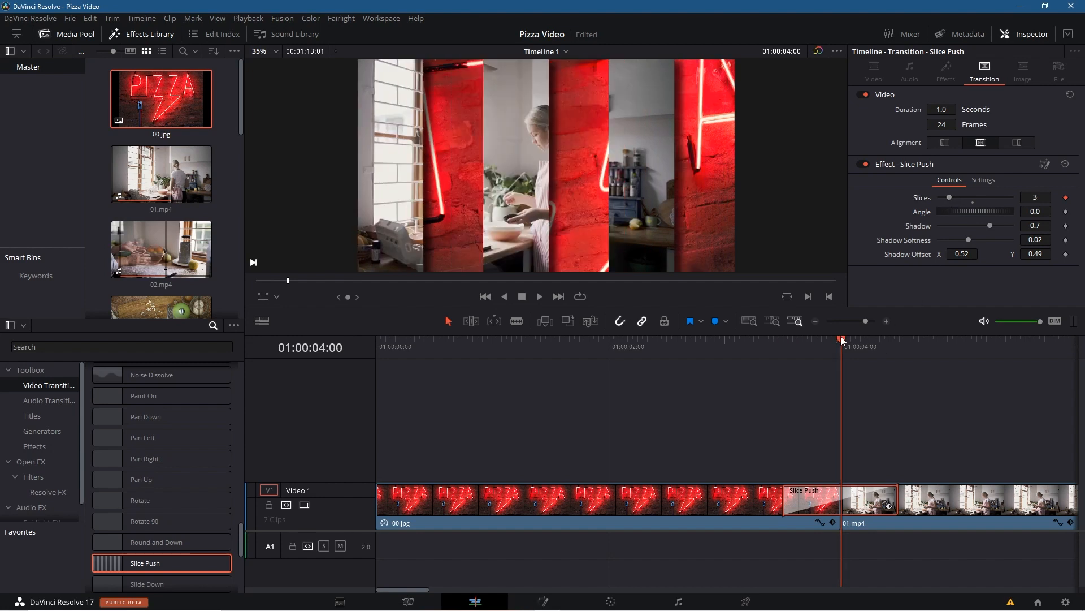
{"action": "left_click_drag", "start_coordinate": [841, 339], "coordinate": [759, 345]}
{"action": "key", "text": "space"}
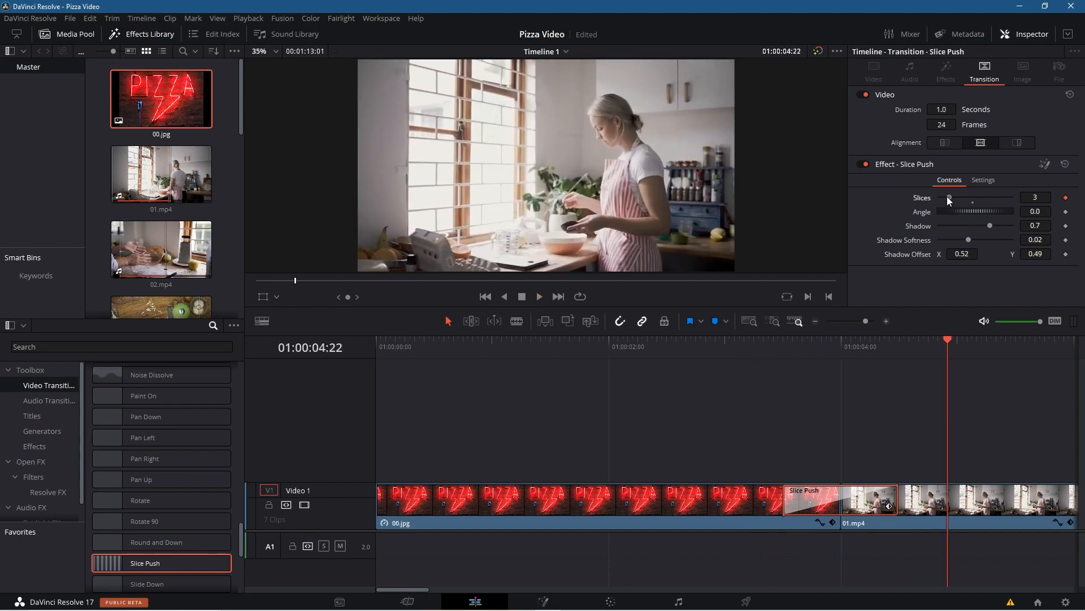
Return the Slice Push transition to 8 slices and play the transition back again
{"action": "left_click", "coordinate": [765, 344]}
{"action": "key", "text": "space"}
{"action": "key", "text": "space"}
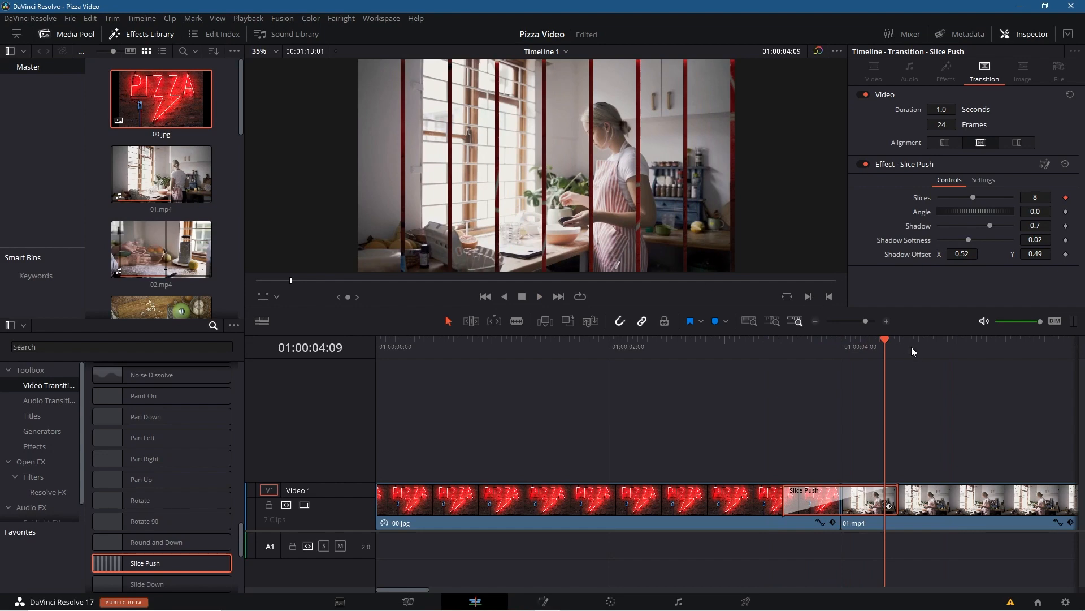
{"action": "left_click_drag", "start_coordinate": [885, 342], "coordinate": [739, 346]}
{"action": "key", "text": "space"}
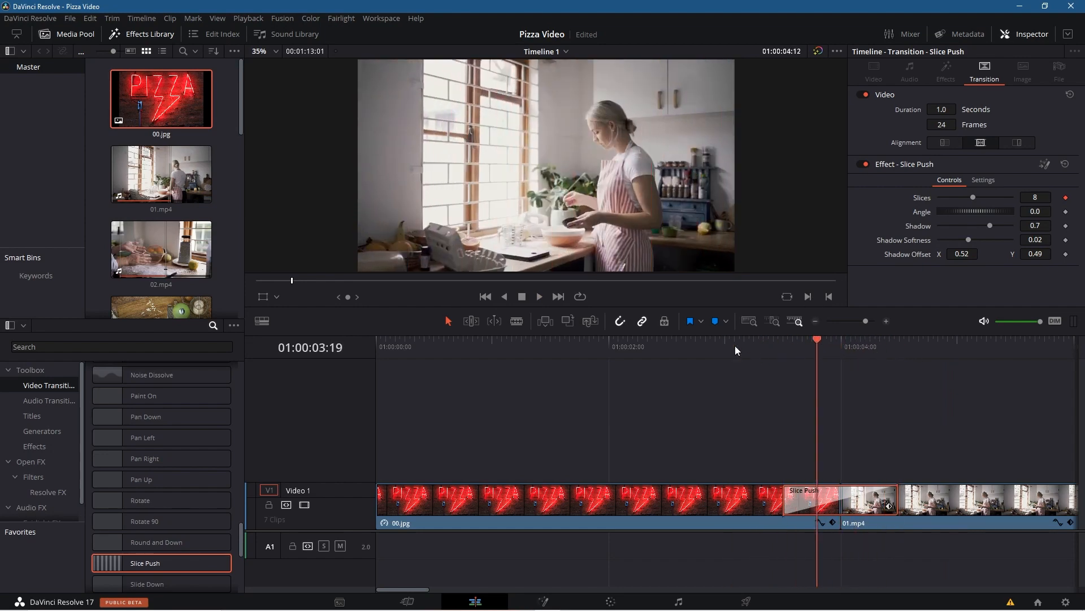
Add a 1-second fade-in to the beginning of 00.jpg and play the timeline from its start
{"action": "key", "text": "Home"}
{"action": "mouse_move", "coordinate": [360, 372]}
{"action": "left_mouse_down"}
{"action": "mouse_move", "coordinate": [616, 370]}
{"action": "mouse_move", "coordinate": [376, 384]}
{"action": "left_mouse_up"}
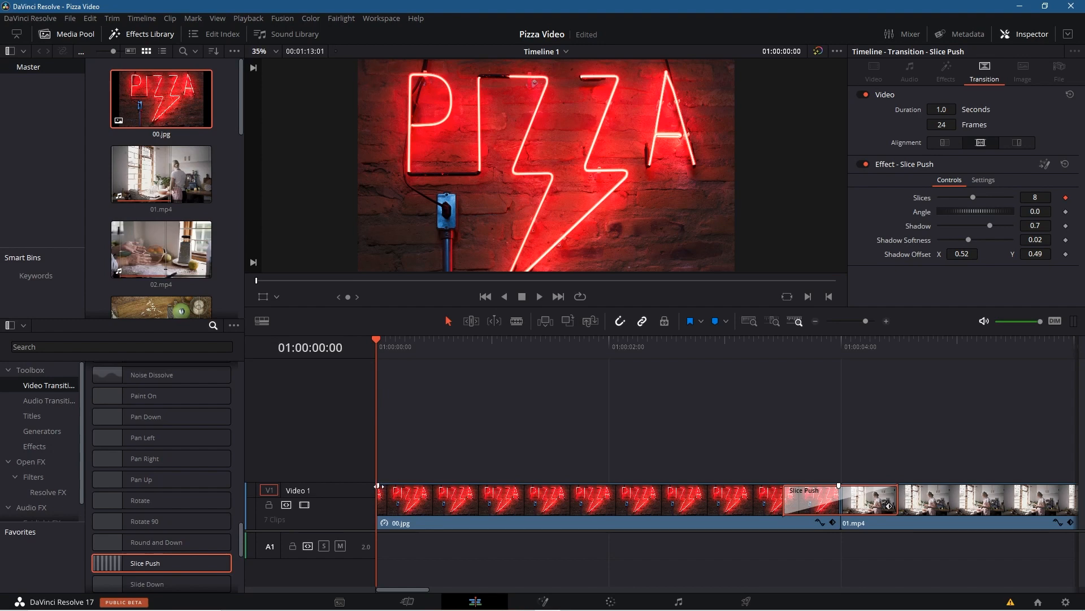
{"action": "left_click_drag", "start_coordinate": [378, 485], "coordinate": [497, 487]}
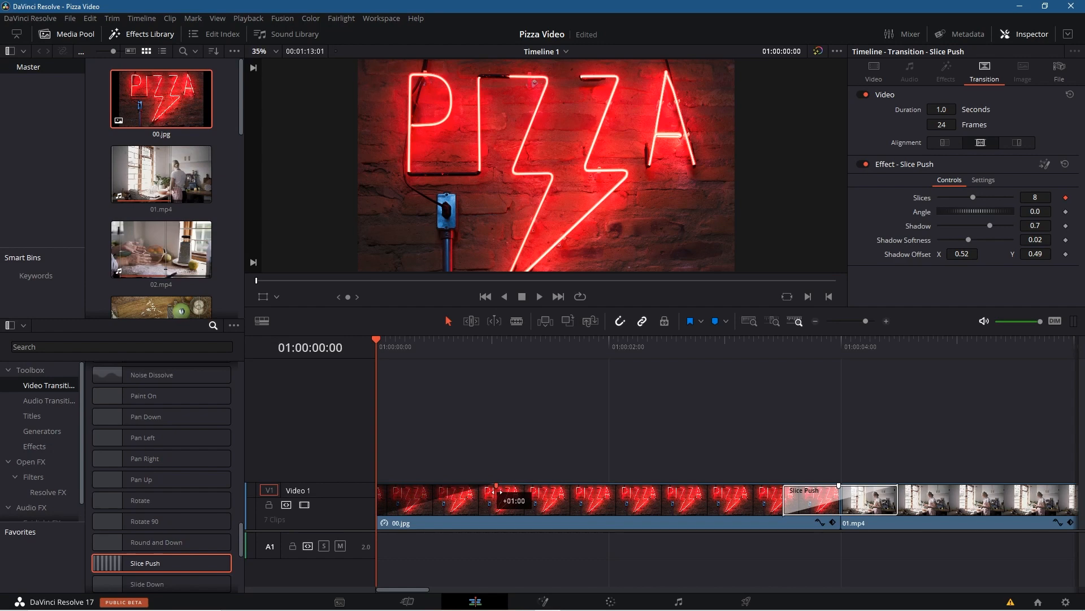
{"action": "left_click_drag", "start_coordinate": [496, 487], "coordinate": [496, 487]}
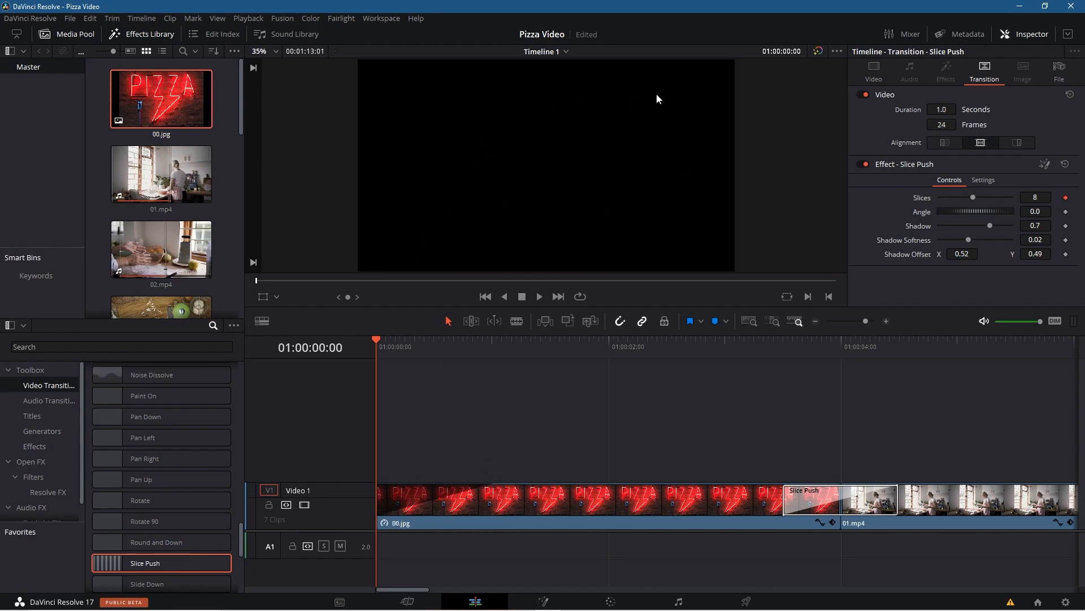
{"action": "key", "text": "space"}
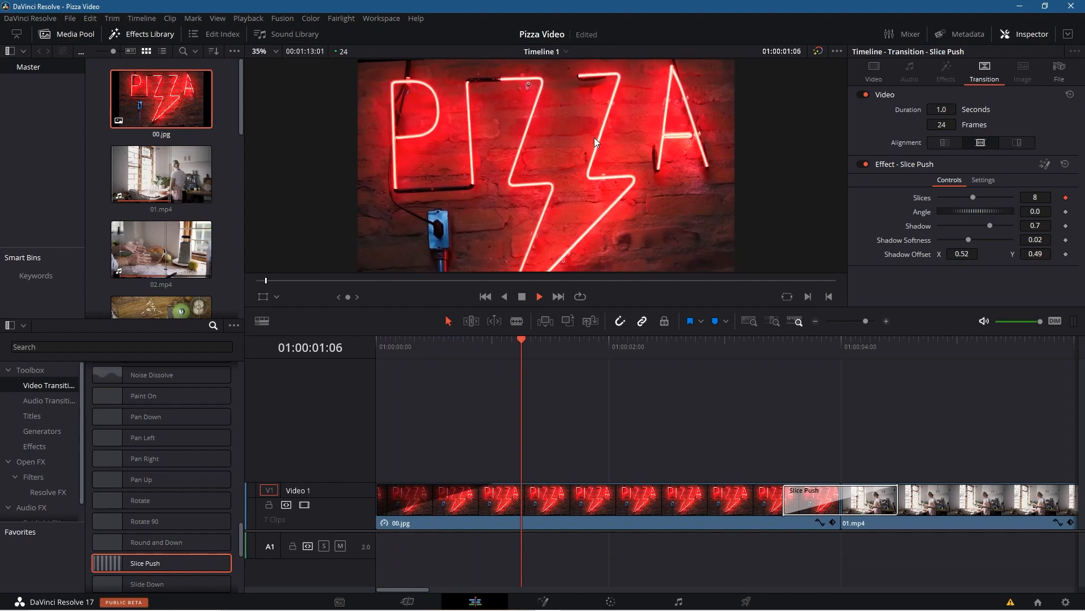
{"action": "key", "text": "space"}
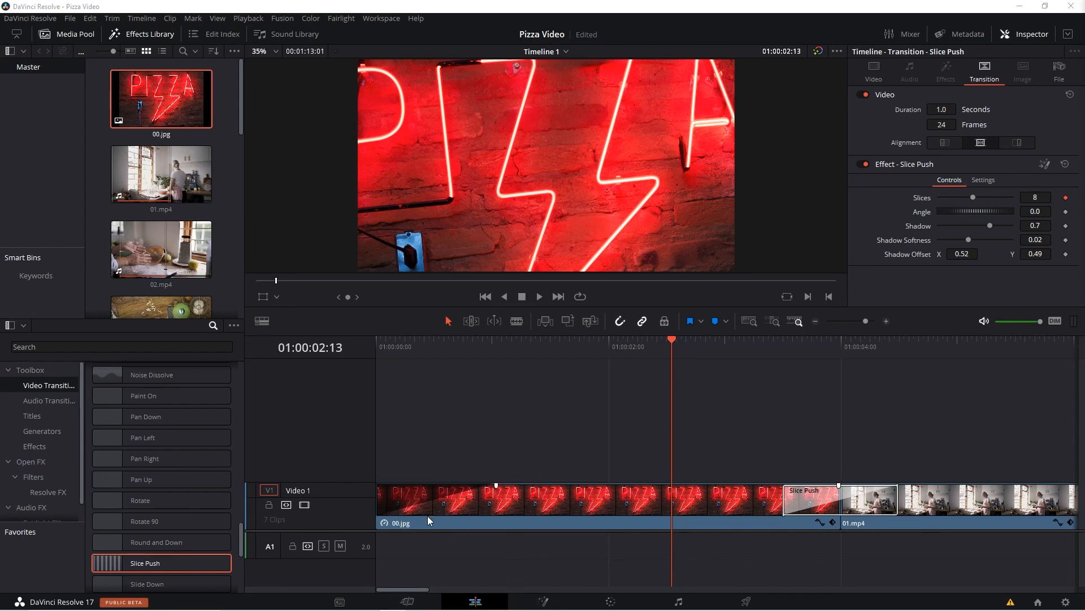
Add a fade-out of about 1 second to the end of 07.mp4, play it back and return to the timeline start
{"action": "left_click_drag", "start_coordinate": [401, 591], "coordinate": [1002, 586]}
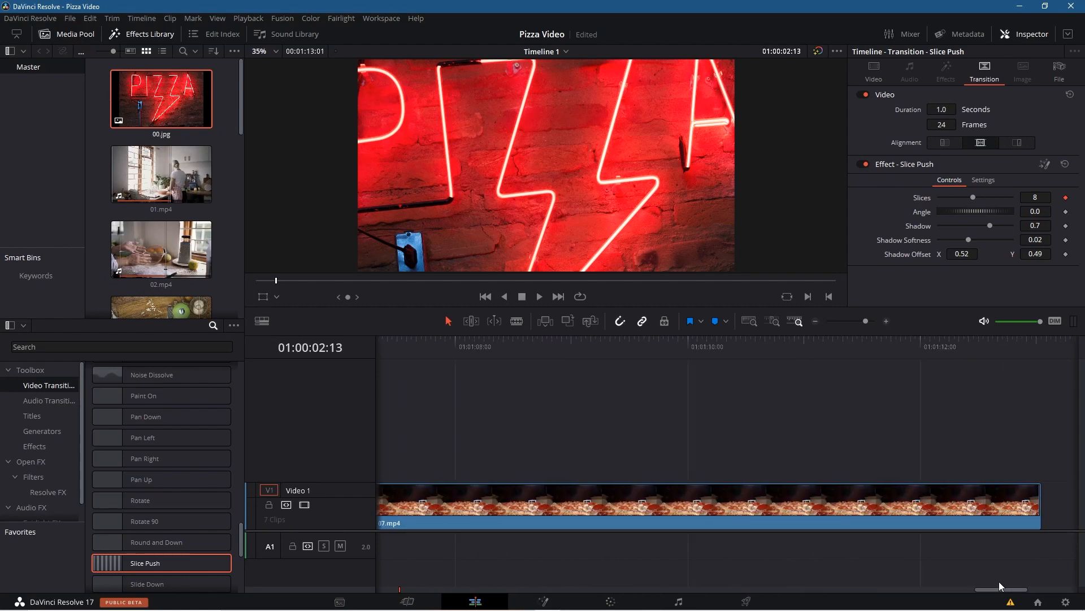
{"action": "left_click_drag", "start_coordinate": [1034, 483], "coordinate": [921, 485]}
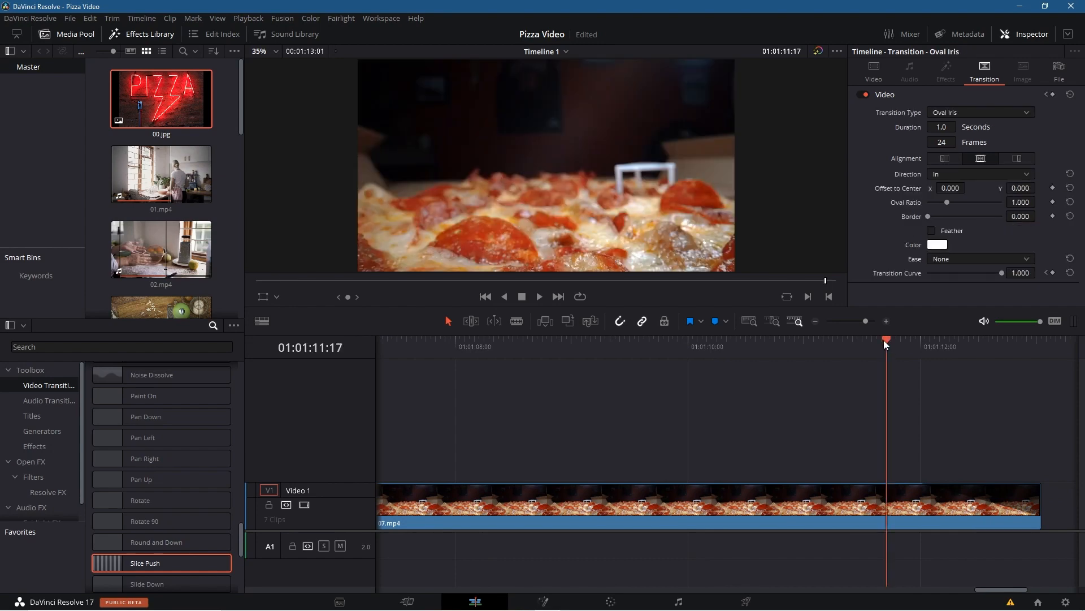
{"action": "key", "text": "space"}
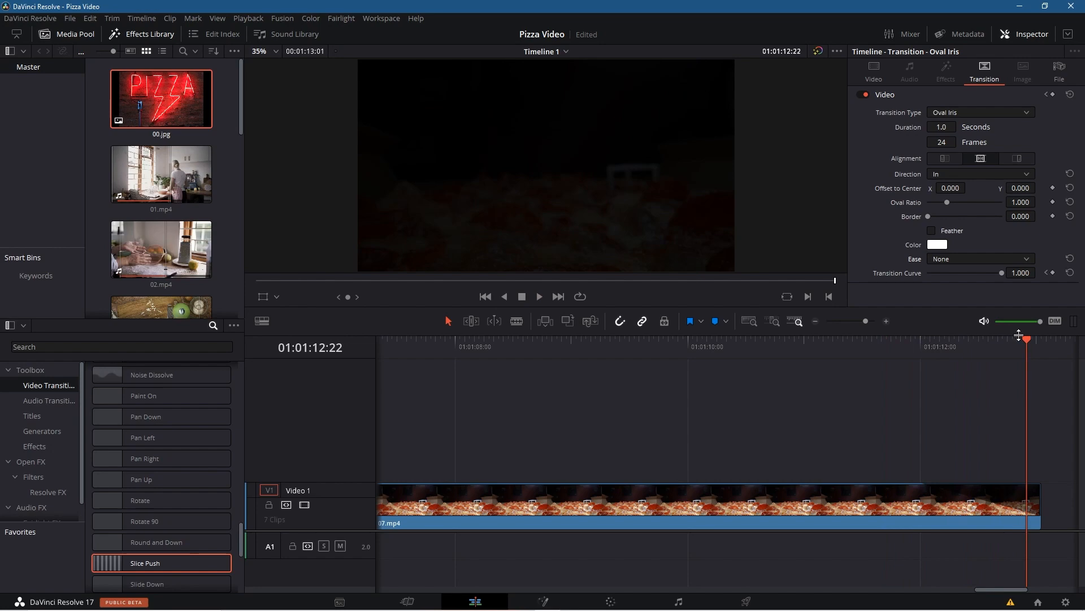
{"action": "left_click_drag", "start_coordinate": [1026, 337], "coordinate": [291, 381]}
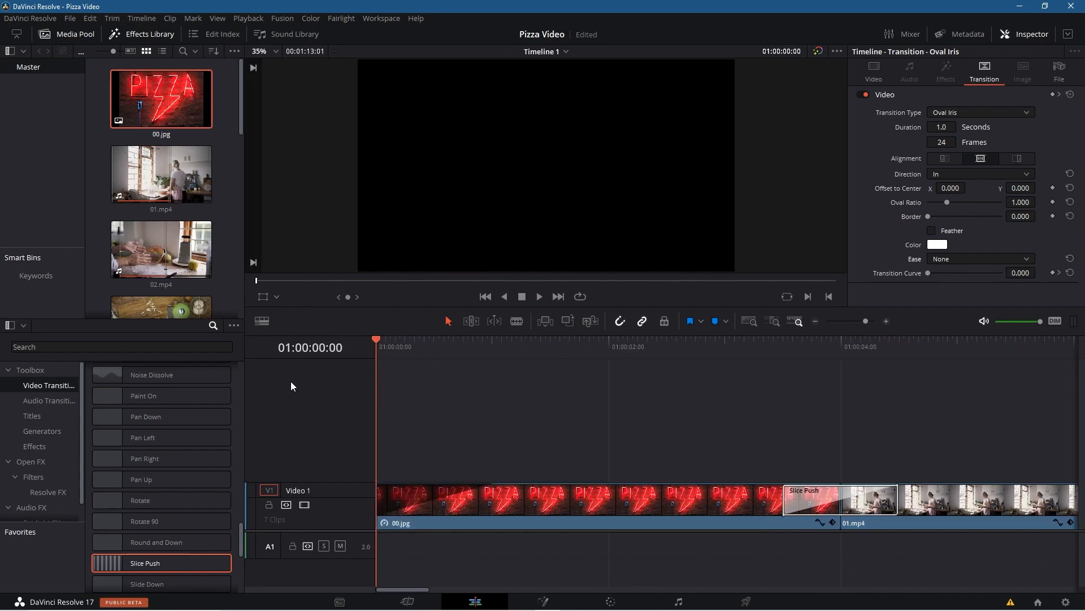
Find the Seaside Piazza MP3 among the project media and place it on audio track A1 at the start of the timeline
{"action": "scroll", "coordinate": [195, 206], "scroll_direction": "down", "scroll_amount": 5}
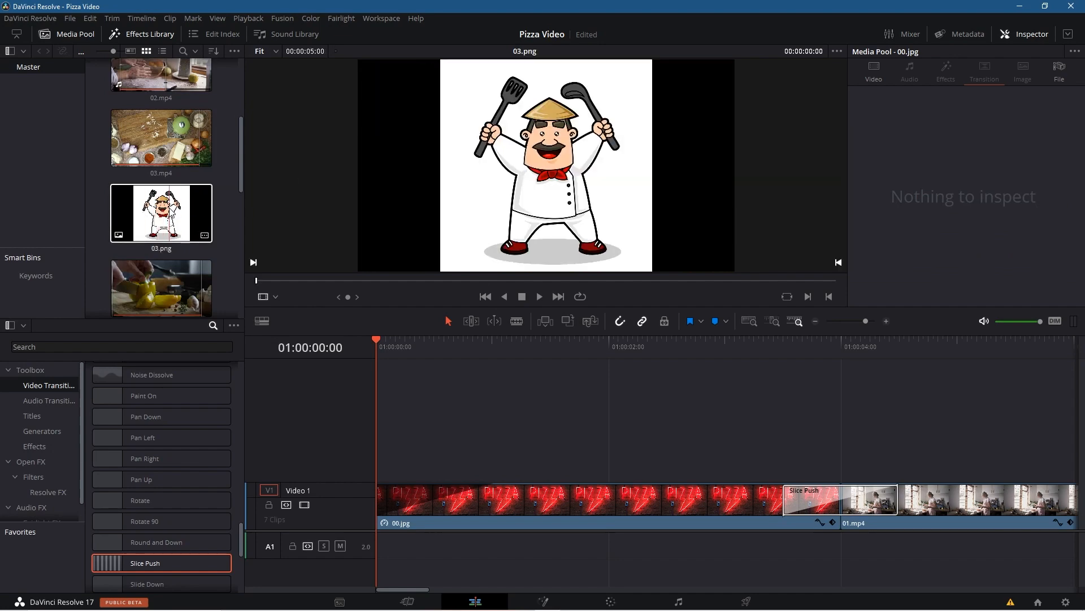
{"action": "scroll", "coordinate": [189, 222], "scroll_direction": "down", "scroll_amount": 3}
{"action": "scroll", "coordinate": [189, 222], "scroll_direction": "down", "scroll_amount": 2}
{"action": "scroll", "coordinate": [189, 222], "scroll_direction": "down", "scroll_amount": 1}
{"action": "scroll", "coordinate": [189, 221], "scroll_direction": "up", "scroll_amount": 10}
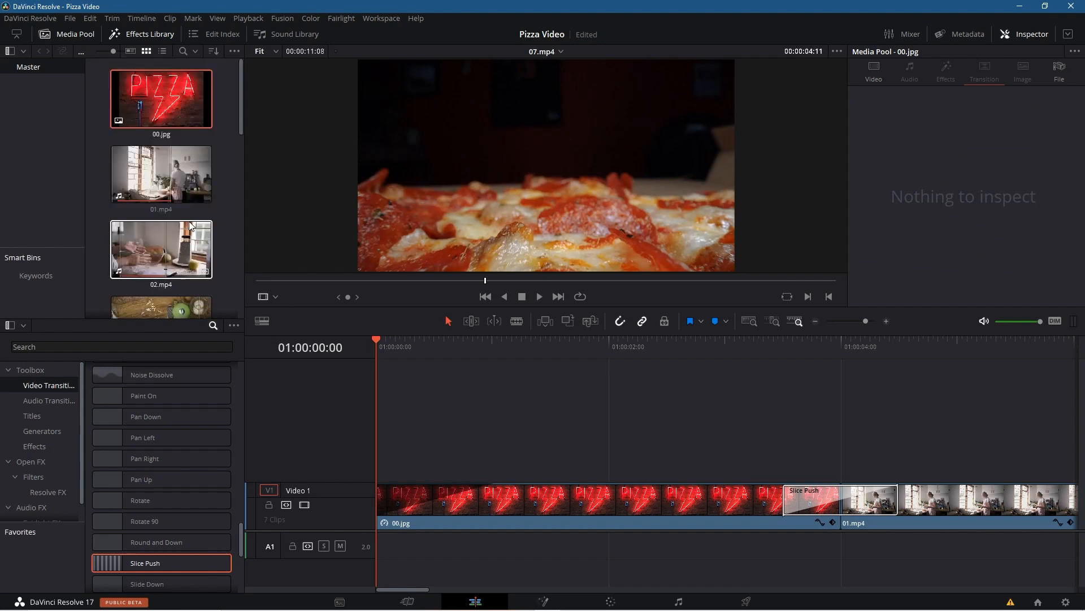
{"action": "scroll", "coordinate": [223, 246], "scroll_direction": "down", "scroll_amount": 3}
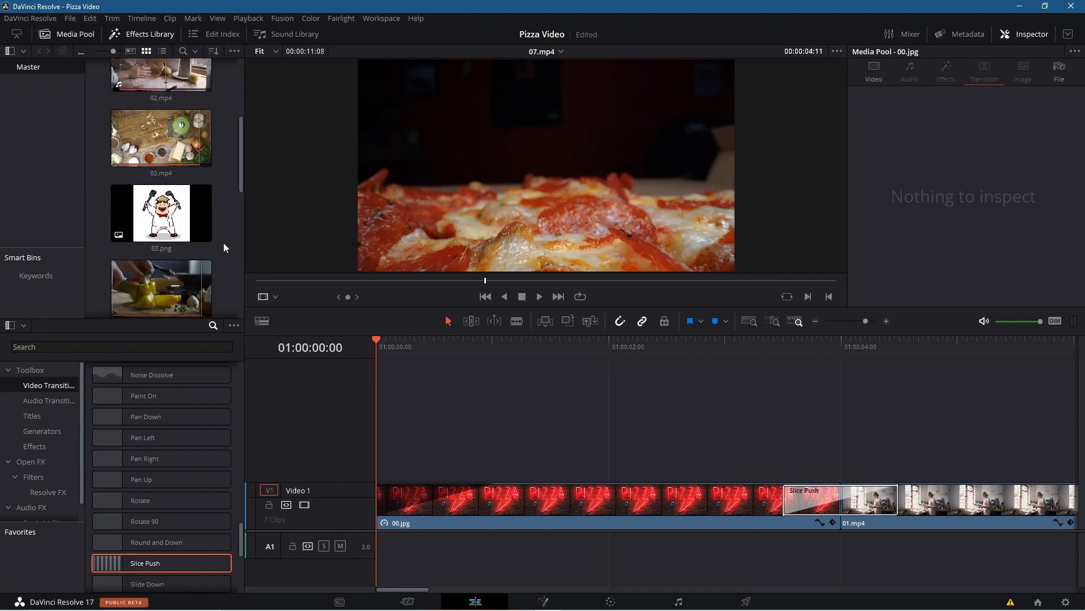
{"action": "scroll", "coordinate": [224, 247], "scroll_direction": "down", "scroll_amount": 2}
{"action": "scroll", "coordinate": [222, 243], "scroll_direction": "down", "scroll_amount": 3}
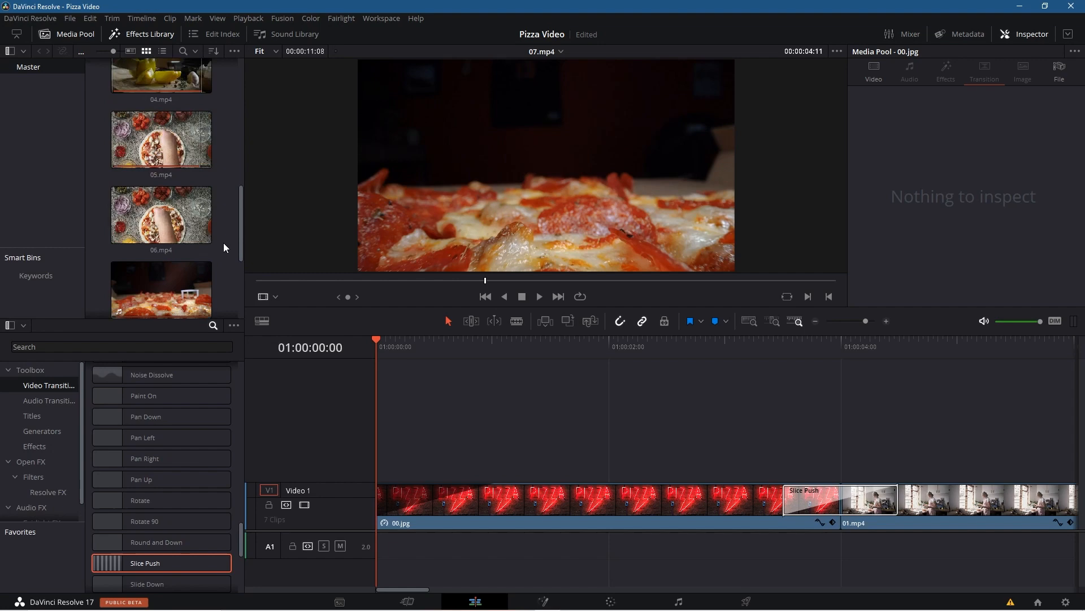
{"action": "left_click", "coordinate": [149, 242]}
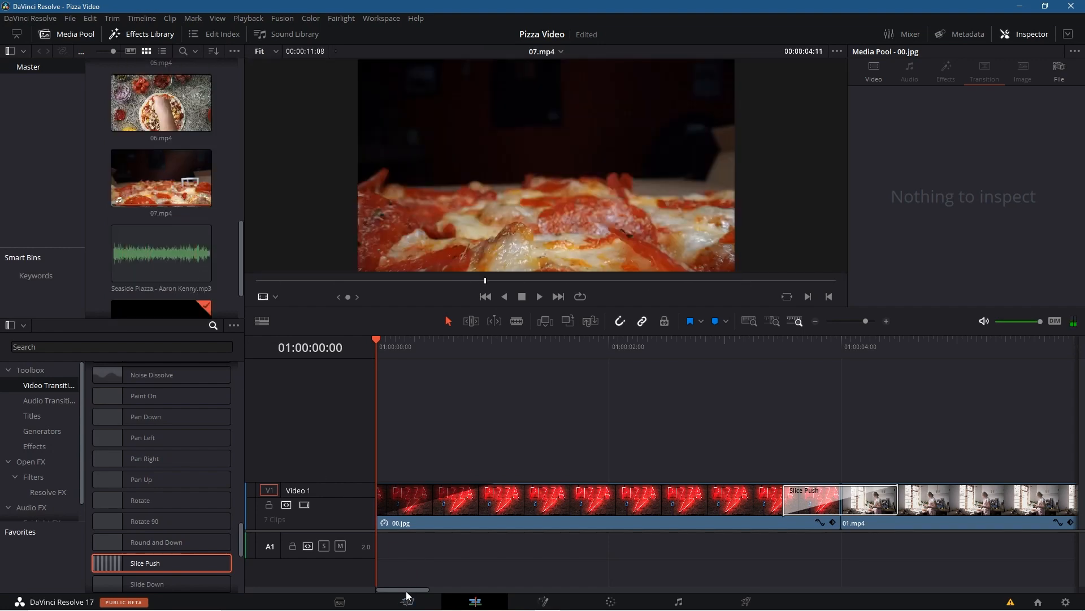
{"action": "left_click", "coordinate": [377, 592]}
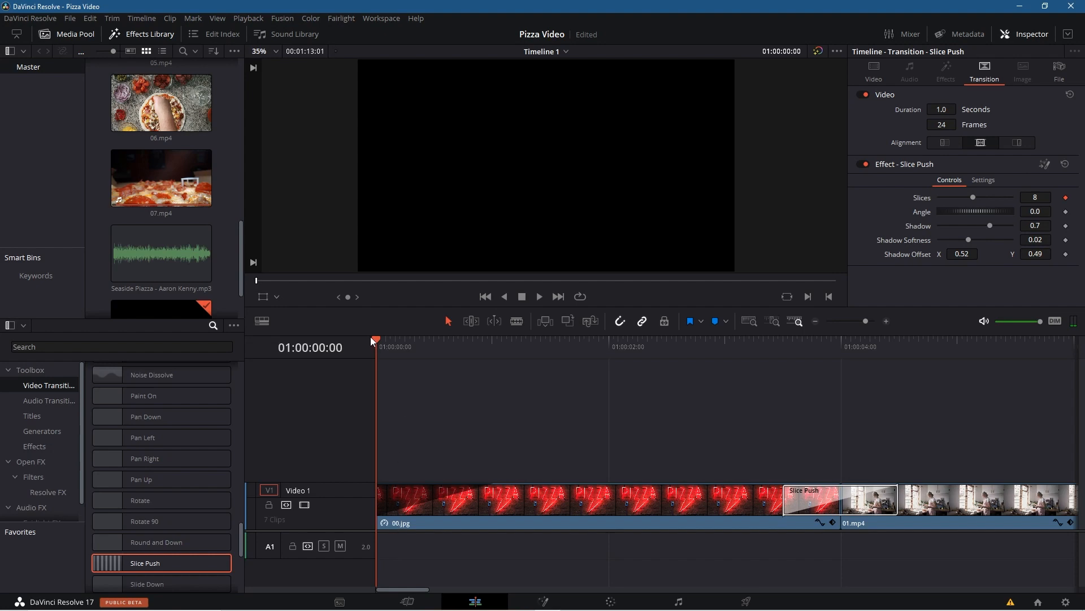
{"action": "left_click_drag", "start_coordinate": [169, 256], "coordinate": [377, 554]}
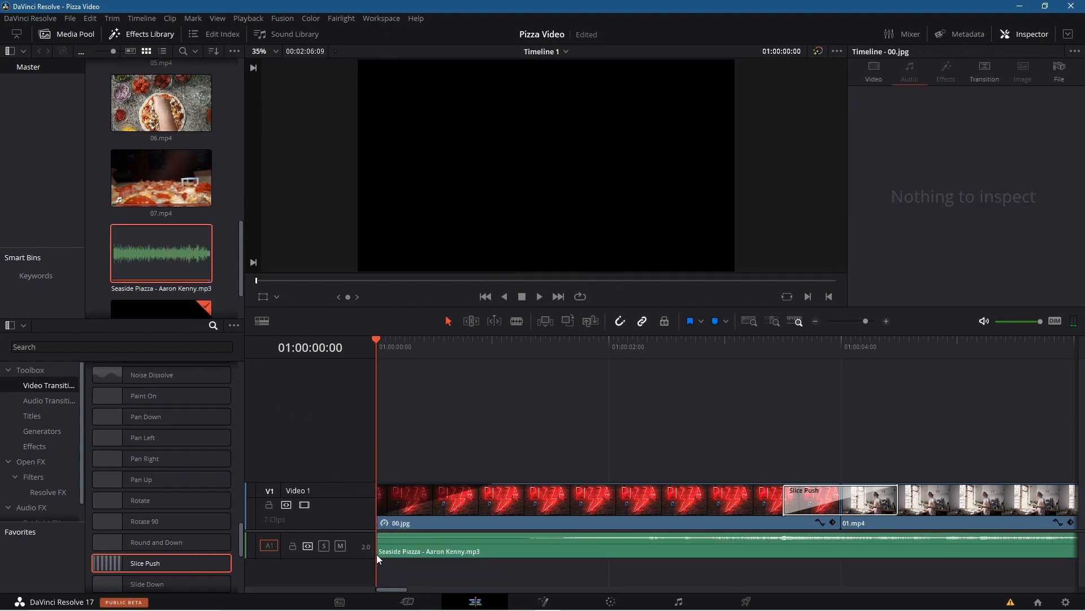
Listen for where the music begins and split the Seaside Piazza clip on A1 at 01:00:02:08
{"action": "left_click_drag", "start_coordinate": [376, 337], "coordinate": [617, 384]}
{"action": "key", "text": "space"}
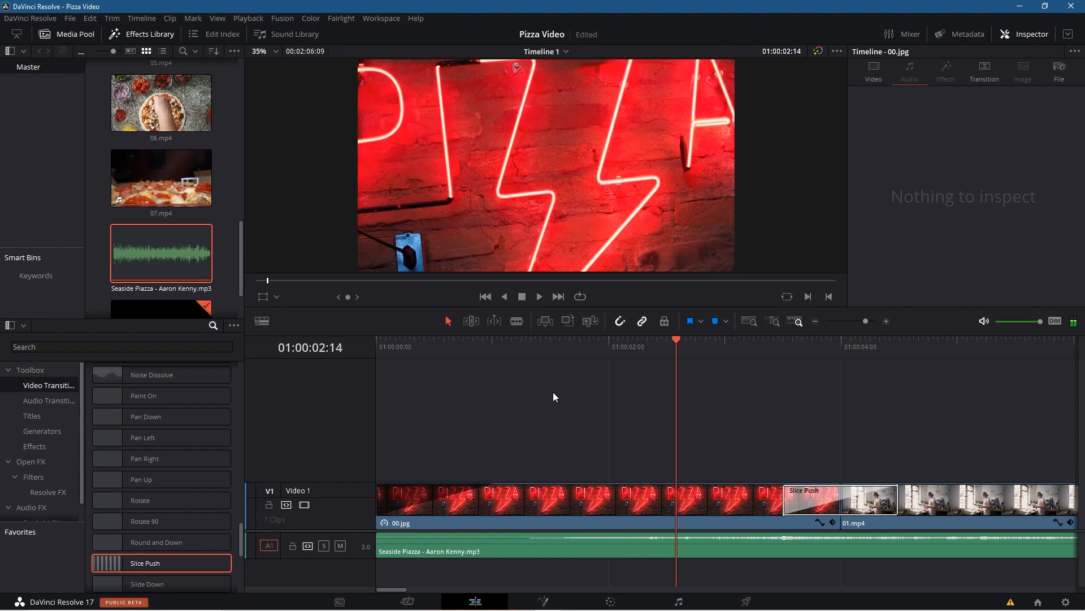
{"action": "left_click", "coordinate": [548, 347]}
{"action": "key", "text": "space"}
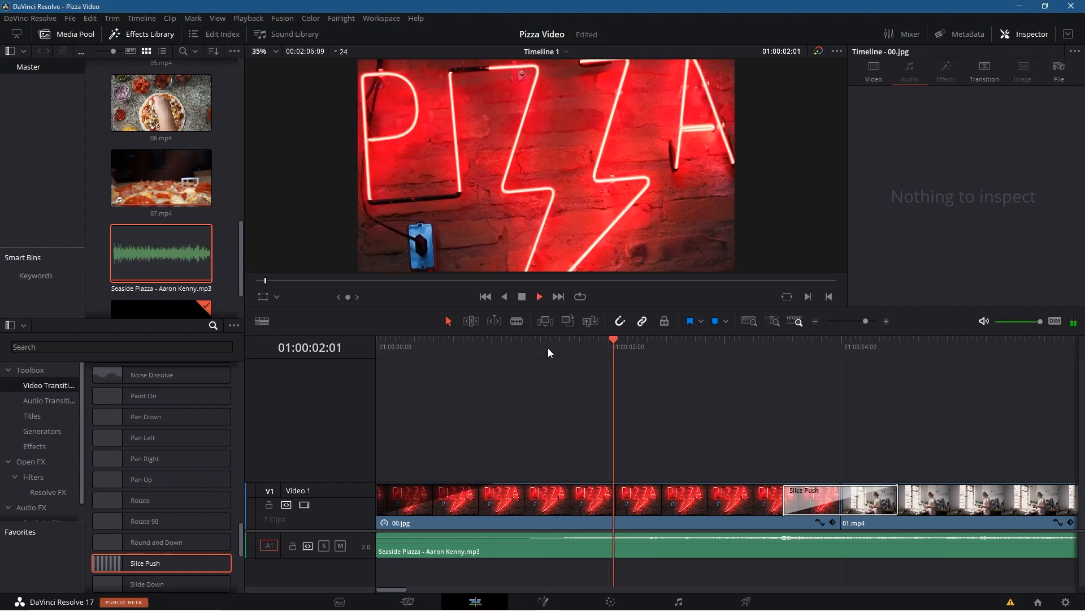
{"action": "key", "text": "space"}
{"action": "left_click_drag", "start_coordinate": [626, 350], "coordinate": [647, 357]}
{"action": "scroll", "coordinate": [666, 504], "scroll_direction": "up", "scroll_amount": 5}
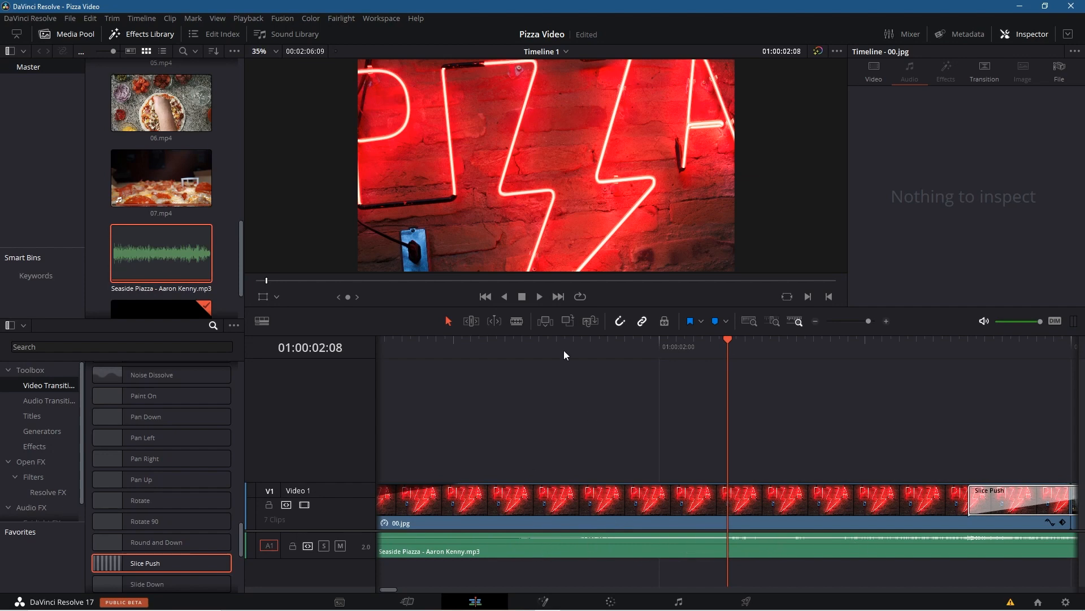
{"action": "left_click", "coordinate": [516, 321]}
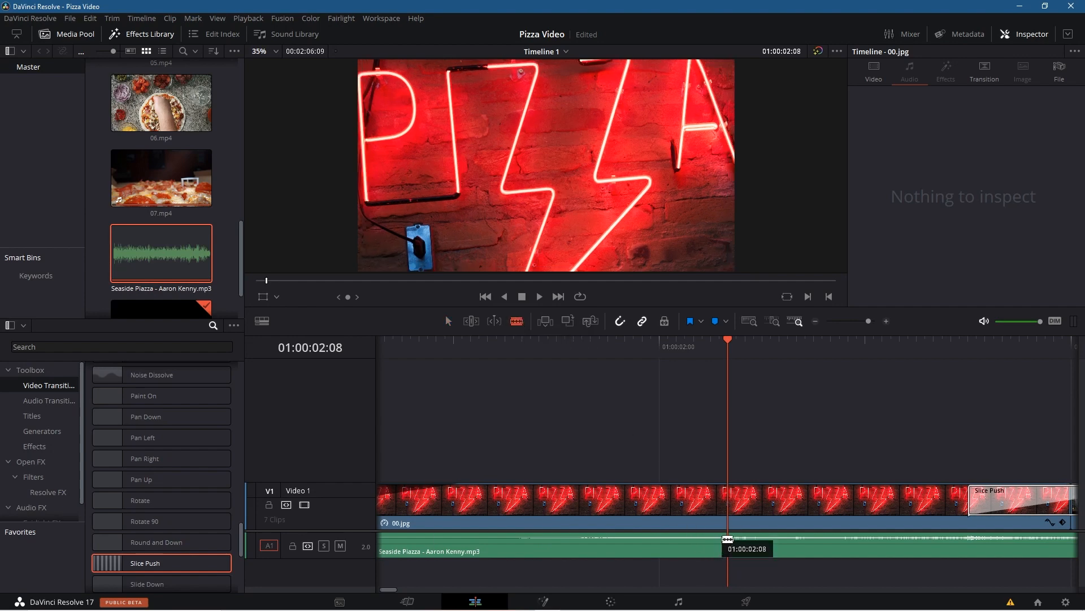
{"action": "left_click", "coordinate": [728, 546]}
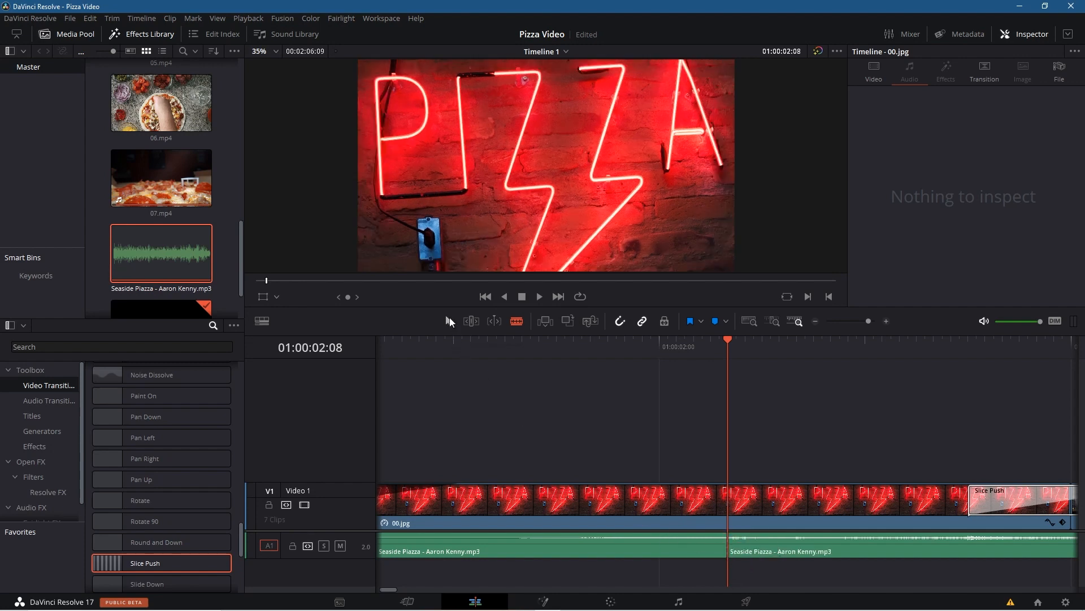
Delete the part of the Seaside Piazza clip before the split
{"action": "left_click", "coordinate": [448, 321]}
{"action": "left_click", "coordinate": [659, 546]}
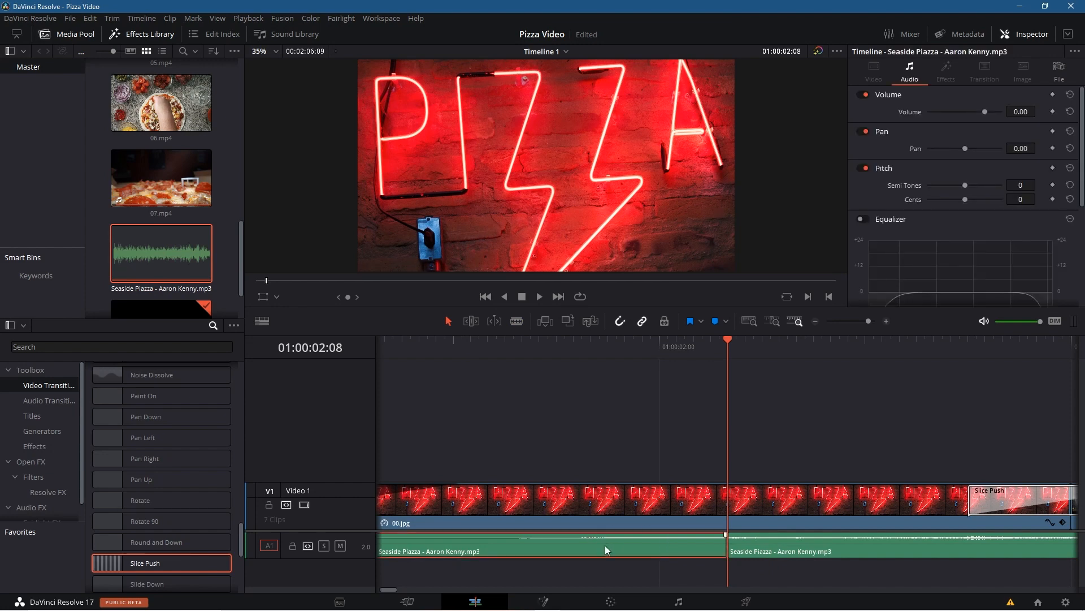
{"action": "key", "text": "Delete"}
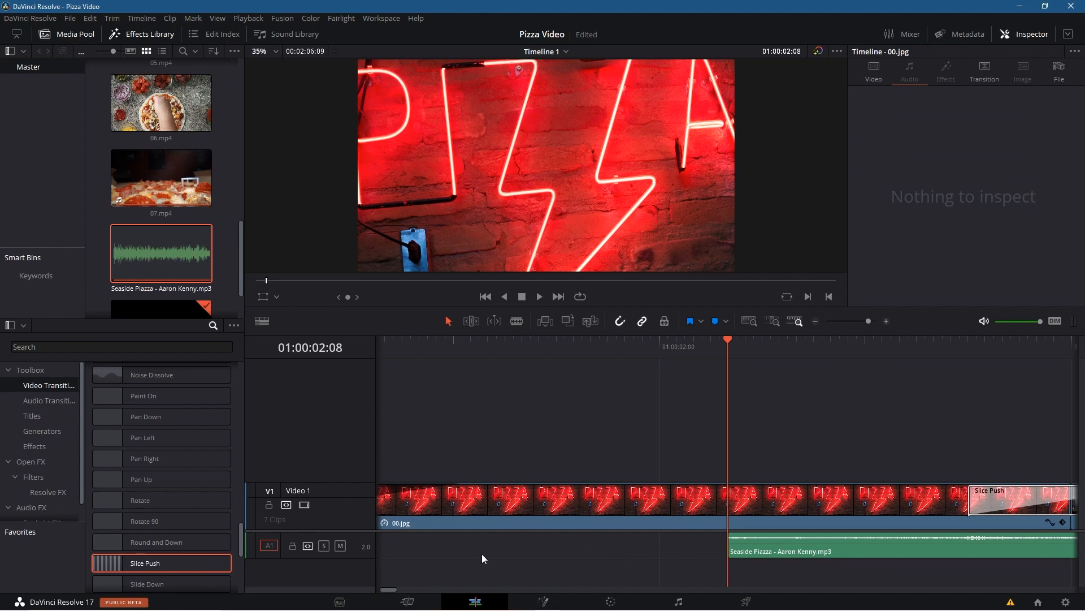
Move the remaining Seaside Piazza clip to the start of the timeline and play the video from there with the music
{"action": "left_click_drag", "start_coordinate": [787, 551], "coordinate": [440, 547]}
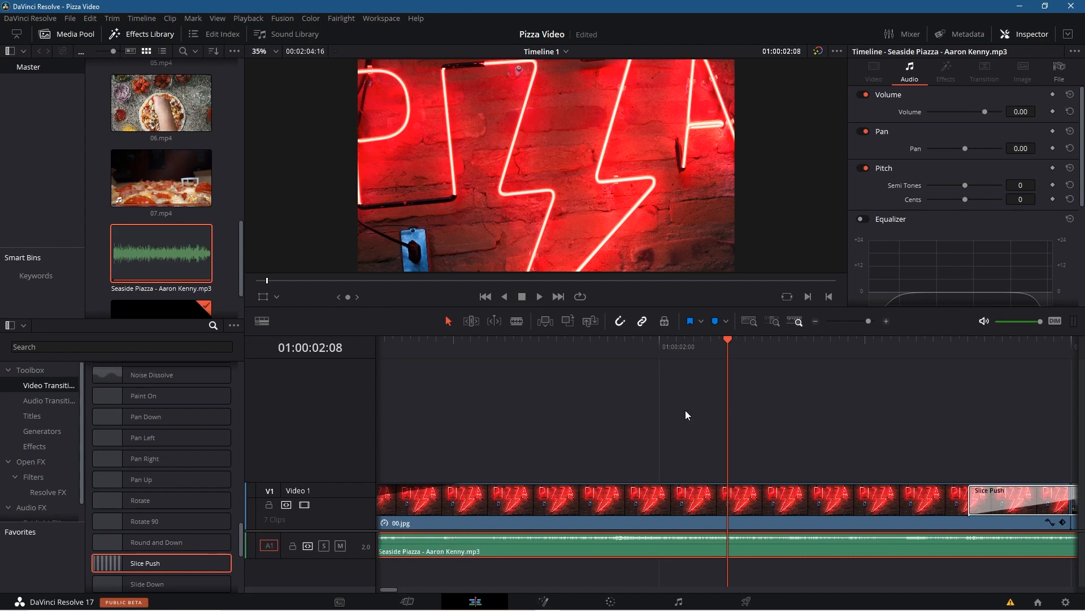
{"action": "left_click_drag", "start_coordinate": [729, 342], "coordinate": [236, 376]}
{"action": "left_click_drag", "start_coordinate": [512, 541], "coordinate": [387, 552]}
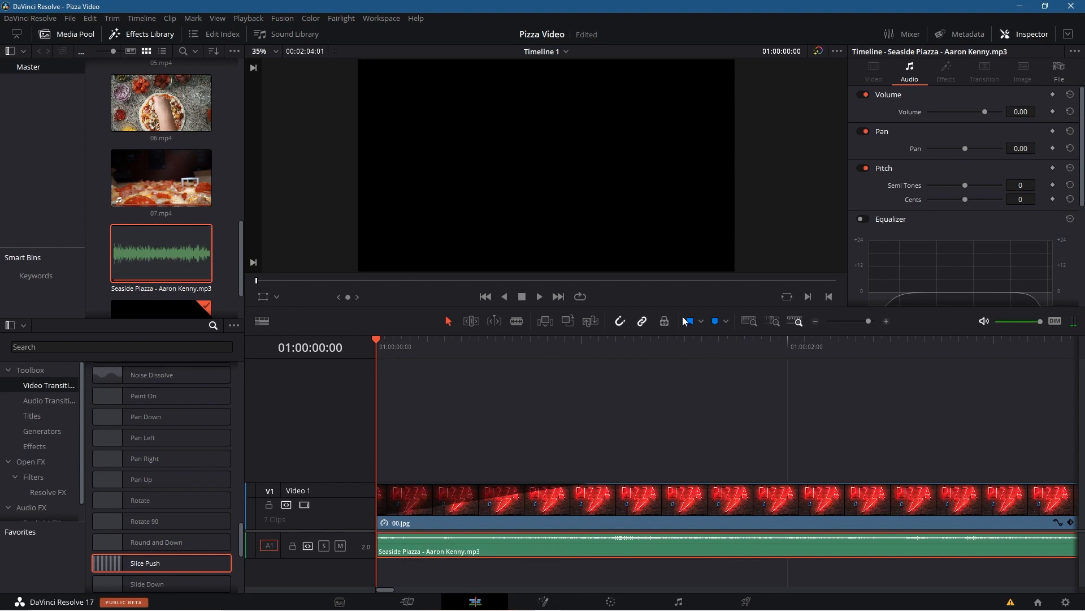
{"action": "left_click", "coordinate": [541, 297]}
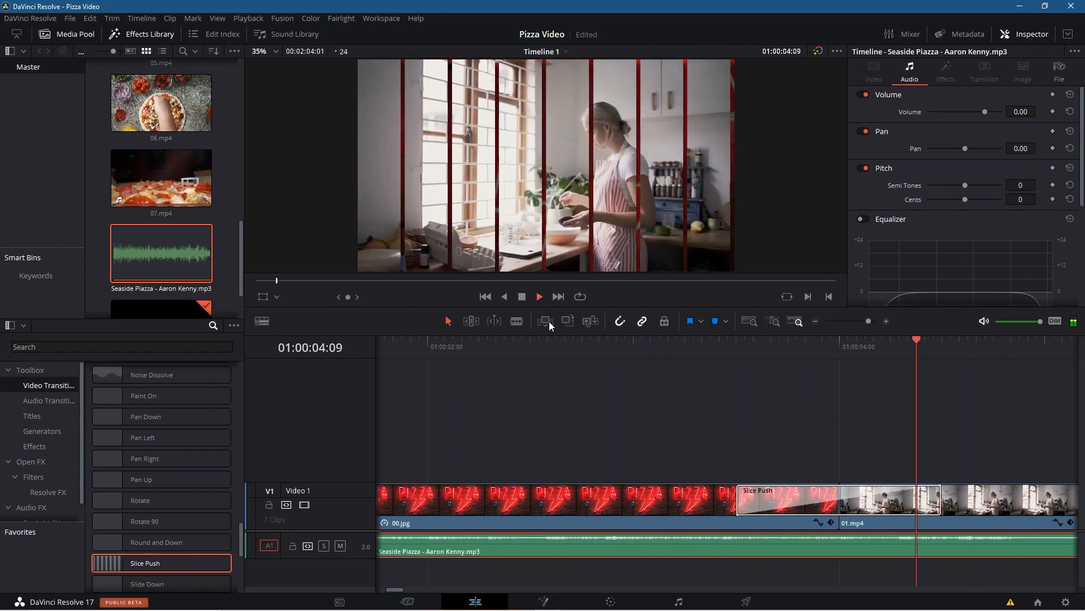
{"action": "left_click", "coordinate": [527, 297]}
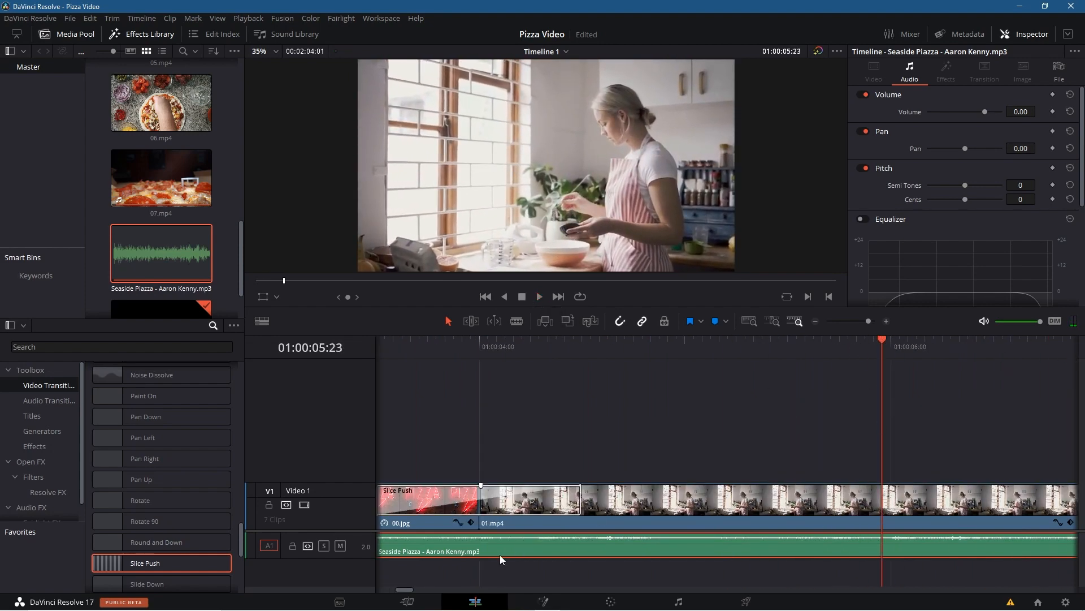
Split the Seaside Piazza clip on A1 at the end of 07.mp4, 01:01:13:01, and delete the part after the split
{"action": "left_click_drag", "start_coordinate": [404, 590], "coordinate": [777, 594]}
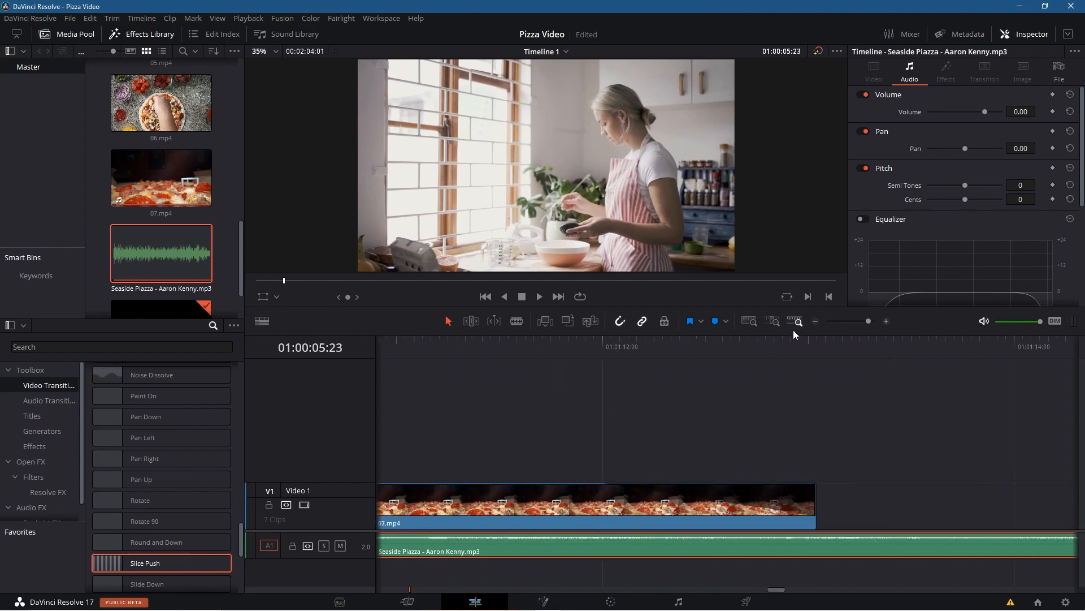
{"action": "left_click", "coordinate": [817, 342]}
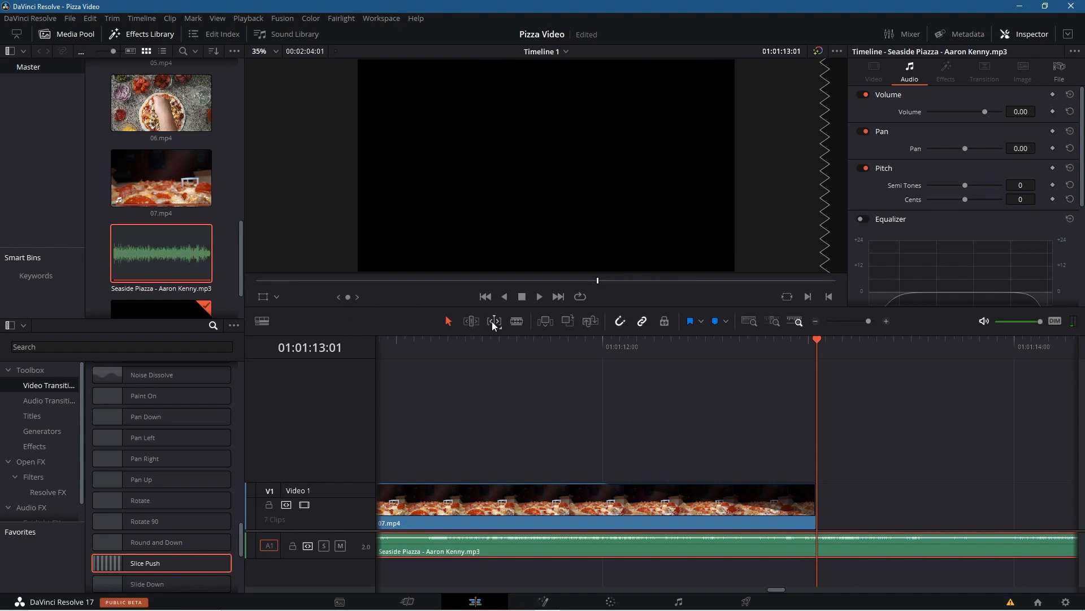
{"action": "left_click", "coordinate": [516, 321]}
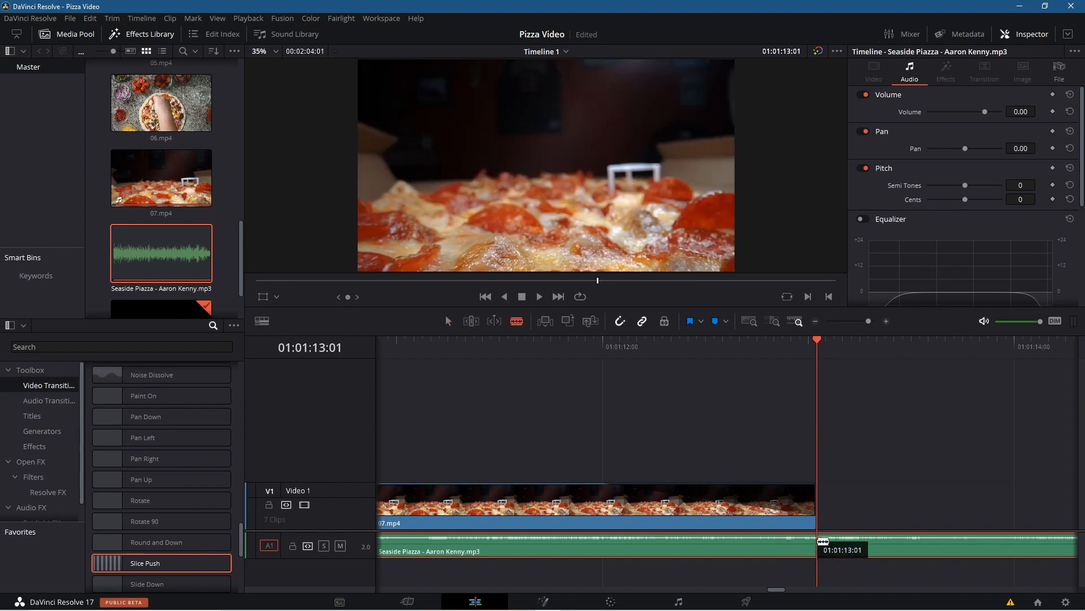
{"action": "left_click", "coordinate": [819, 541]}
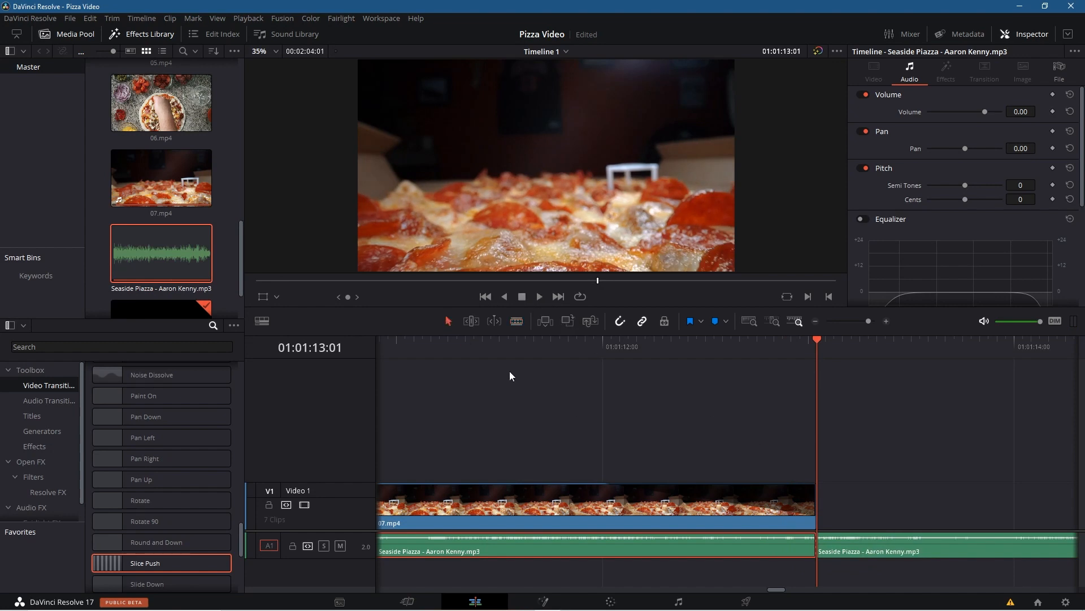
{"action": "left_click", "coordinate": [857, 550]}
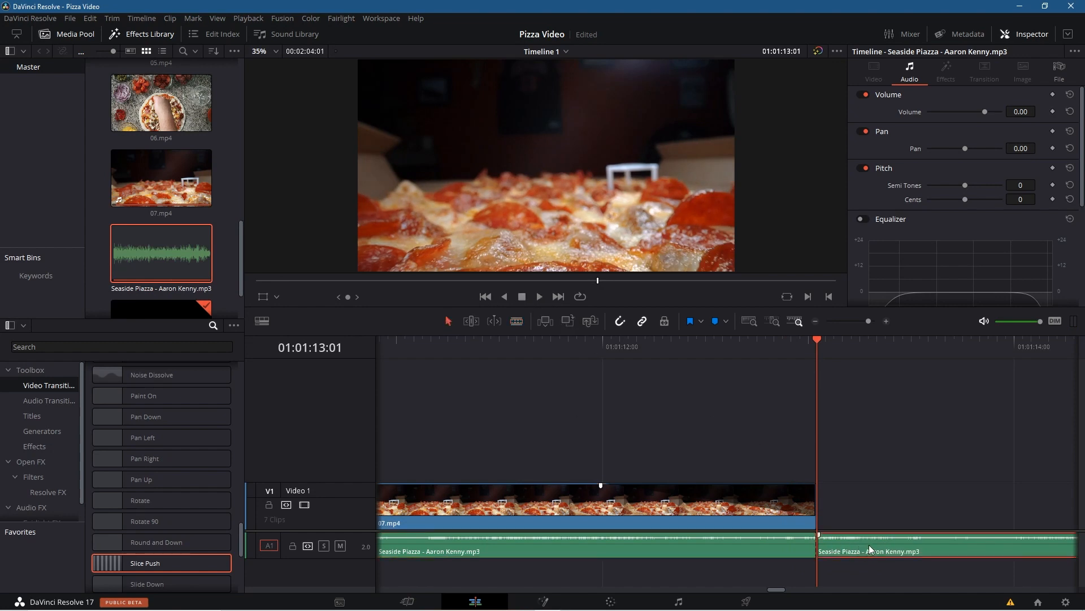
{"action": "key", "text": "Delete"}
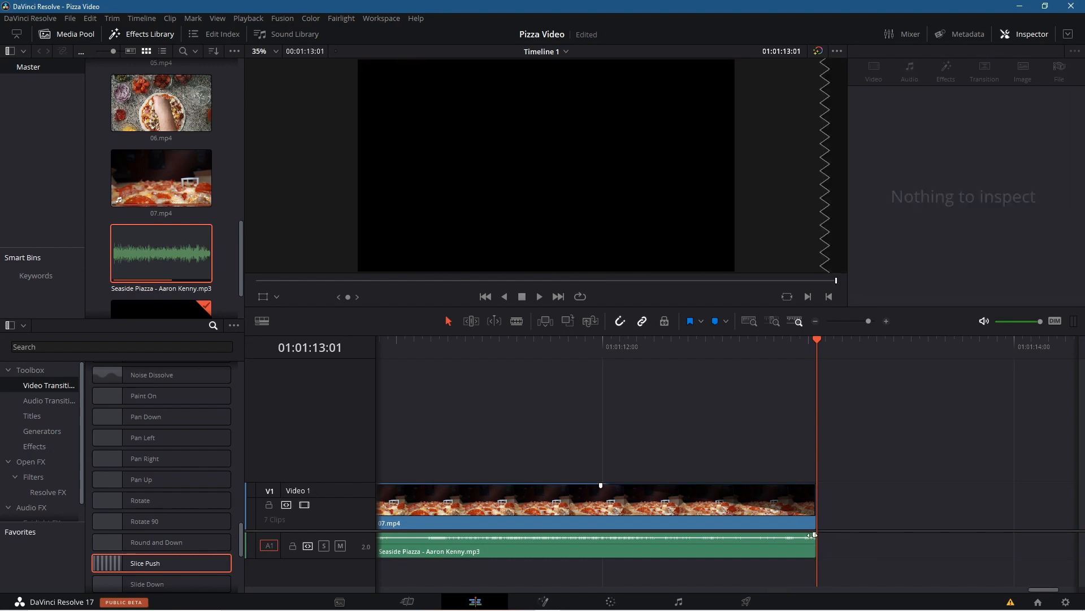
Fade out the end of the Seaside Piazza clip over about 2 seconds and play the ending with the audio mixer shown
{"action": "left_click_drag", "start_coordinate": [814, 535], "coordinate": [398, 548]}
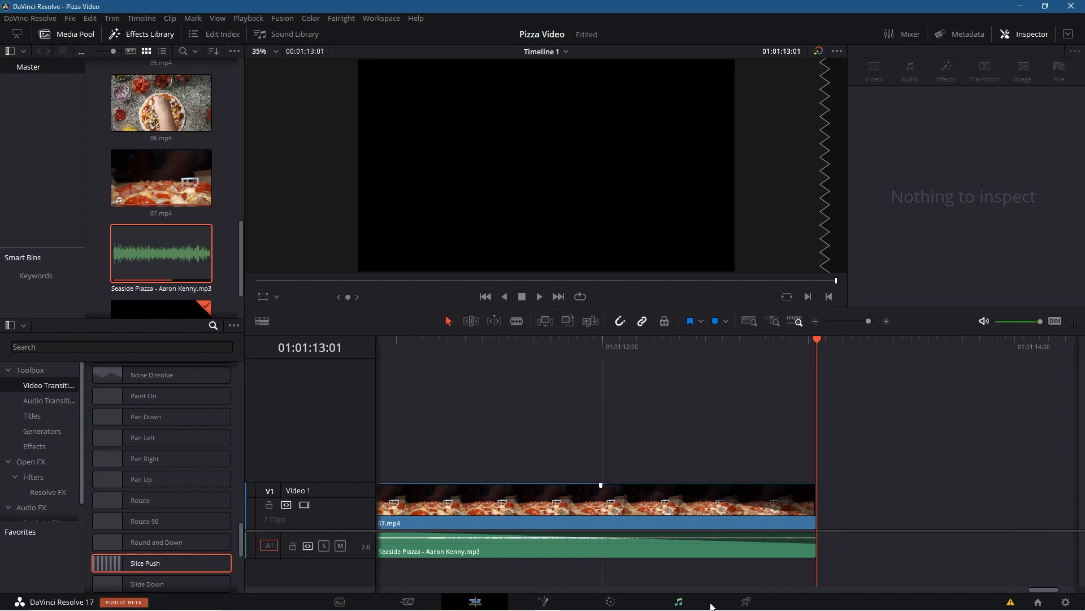
{"action": "left_click_drag", "start_coordinate": [398, 345], "coordinate": [616, 344]}
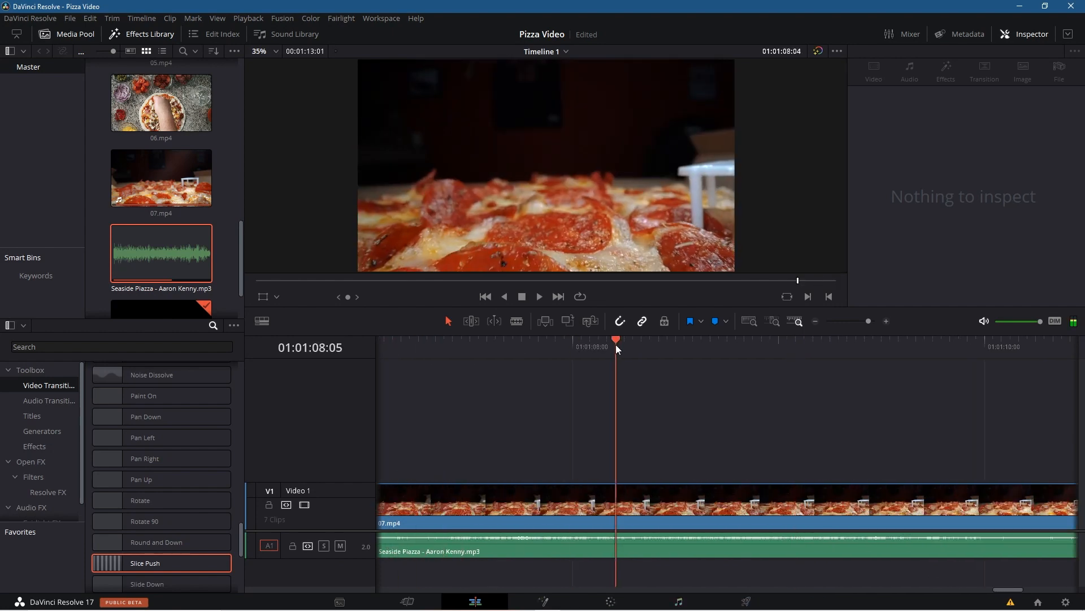
{"action": "left_click", "coordinate": [907, 36]}
{"action": "key", "text": "space"}
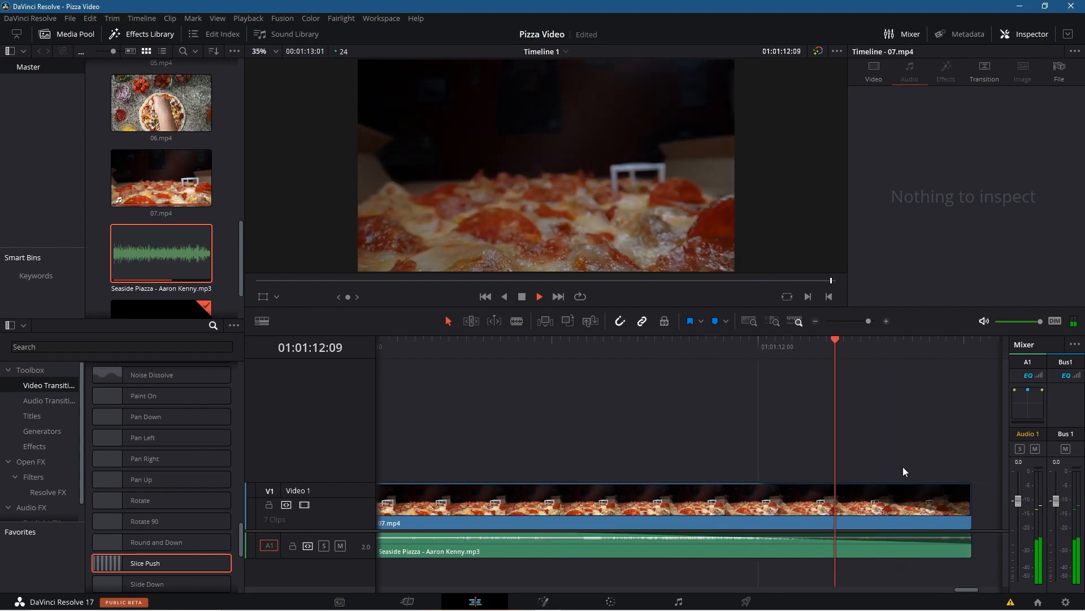
{"action": "key", "text": "space"}
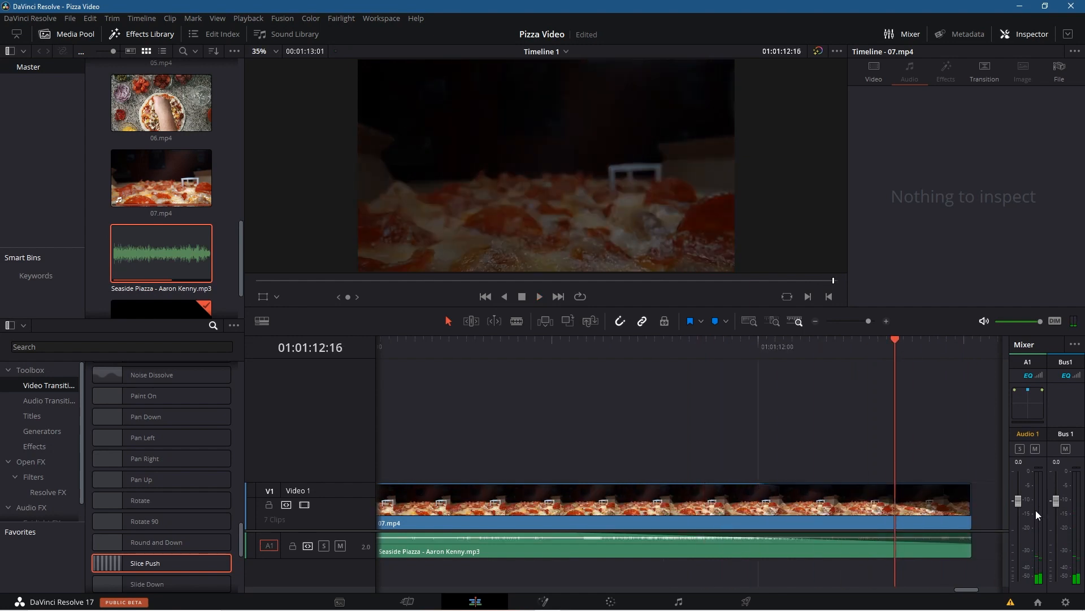
Play the 05.mp4 section from about 01:00:55:09 to check the music levels, then return the playhead to 01:00:46:20
{"action": "left_click_drag", "start_coordinate": [467, 350], "coordinate": [442, 364]}
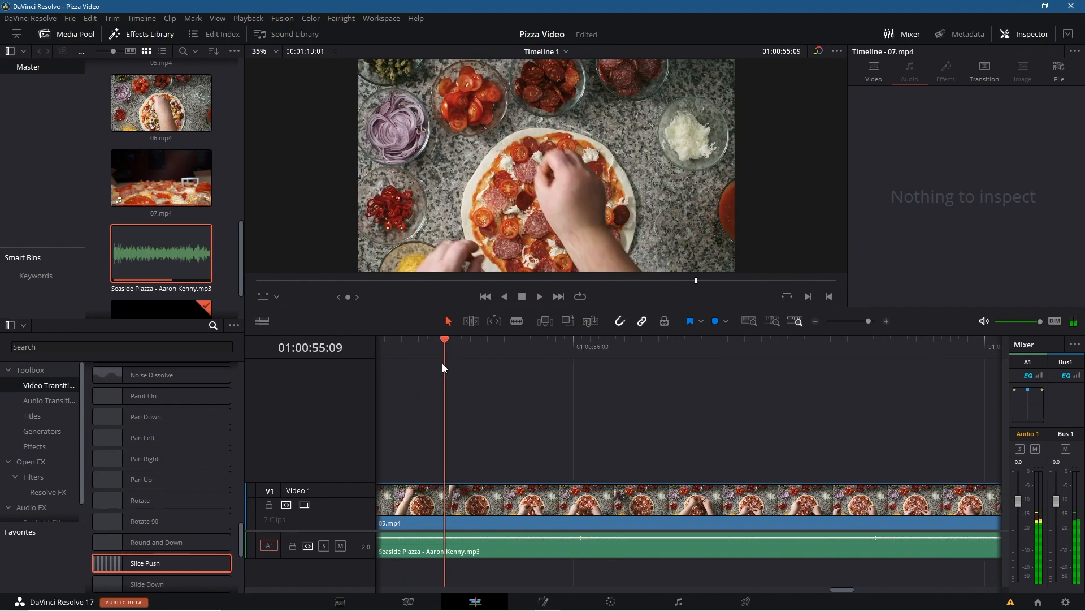
{"action": "key", "text": "space"}
{"action": "key", "text": "space"}
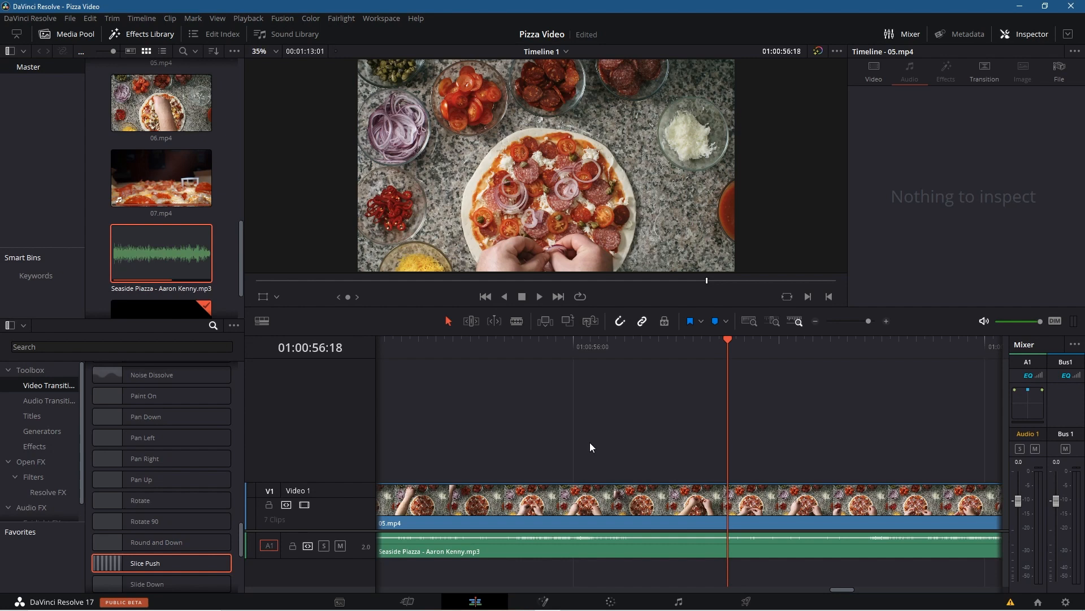
{"action": "key", "text": "space"}
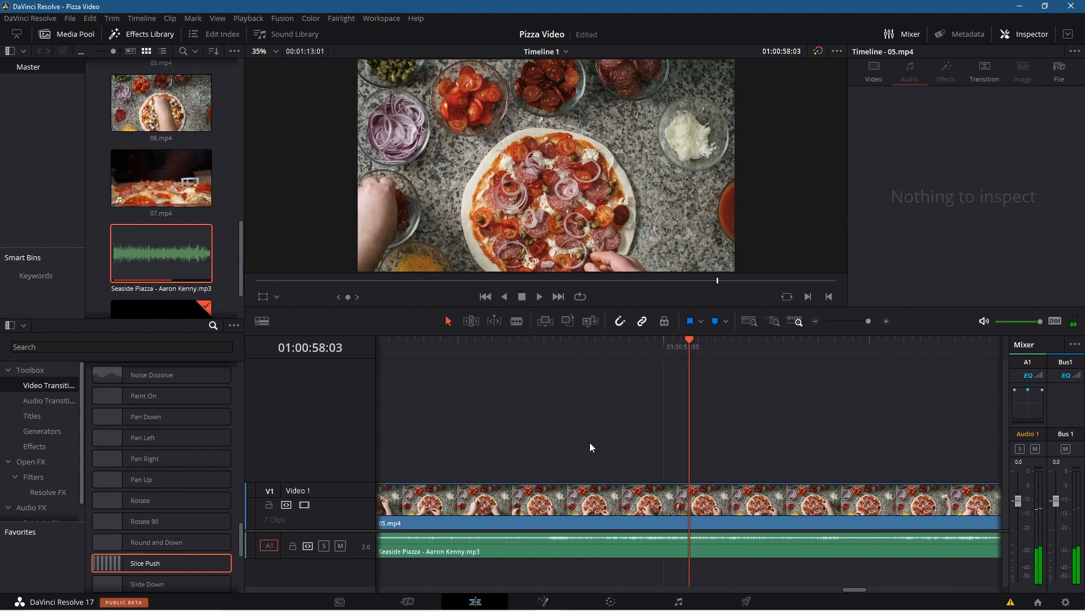
{"action": "left_click_drag", "start_coordinate": [687, 339], "coordinate": [615, 388]}
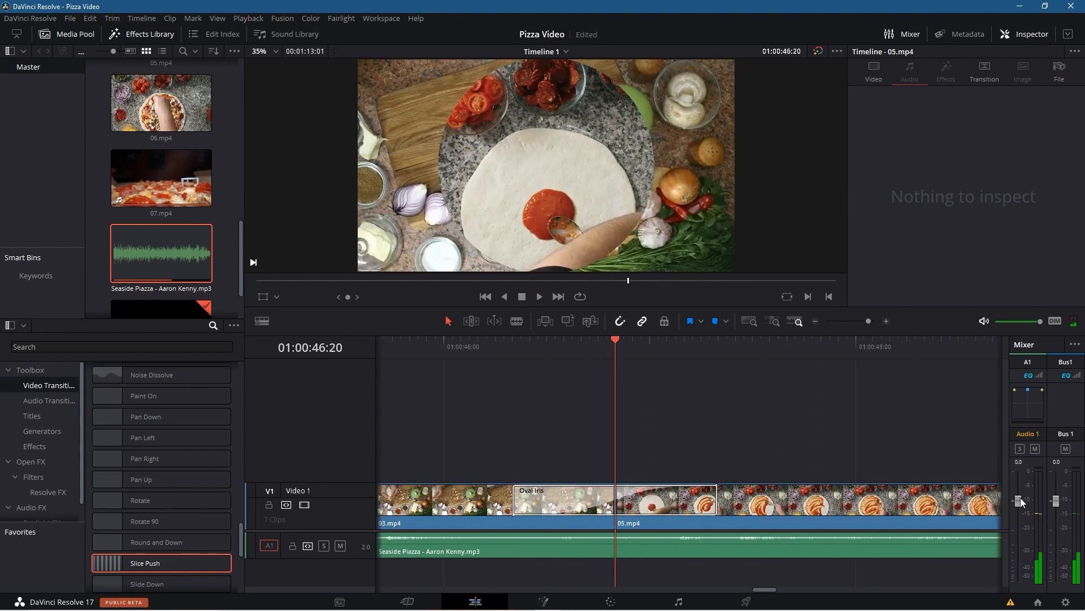
Raise the Audio 1 and Bus 1 mixer levels to +3.5 and play from 01:00:46:20 to check the loudness
{"action": "left_click_drag", "start_coordinate": [1018, 502], "coordinate": [1019, 491]}
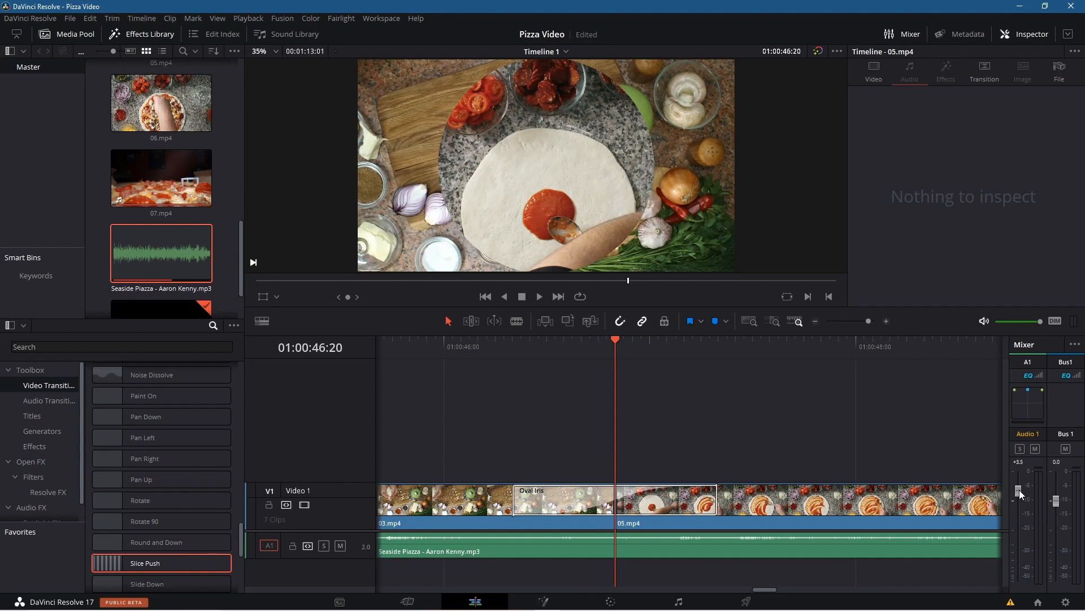
{"action": "left_click_drag", "start_coordinate": [1056, 502], "coordinate": [1056, 498]}
{"action": "left_click_drag", "start_coordinate": [1057, 493], "coordinate": [1057, 491]}
{"action": "key", "text": "space"}
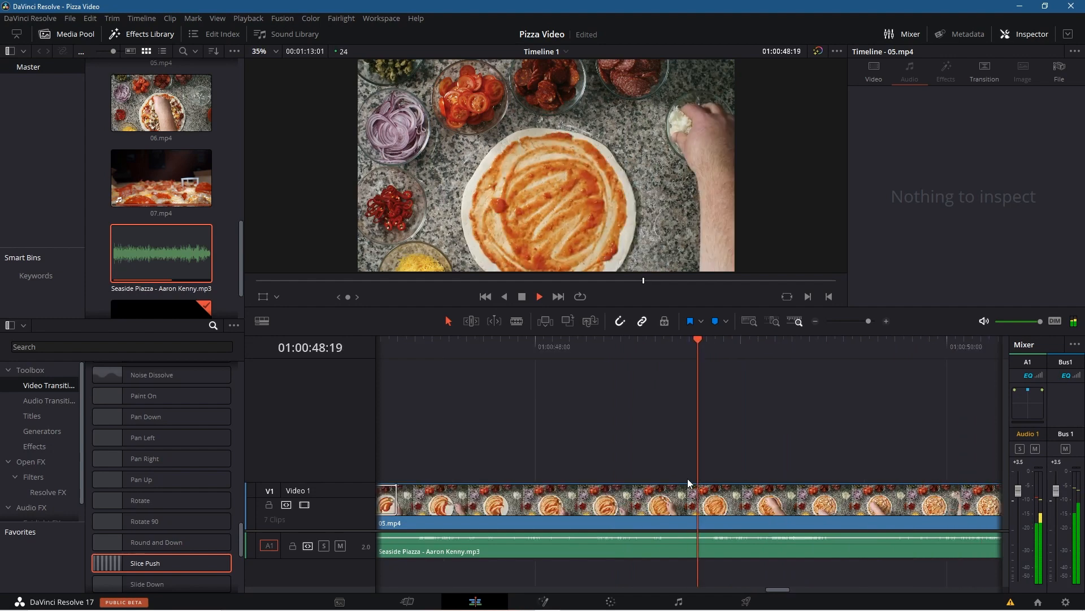
{"action": "key", "text": "space"}
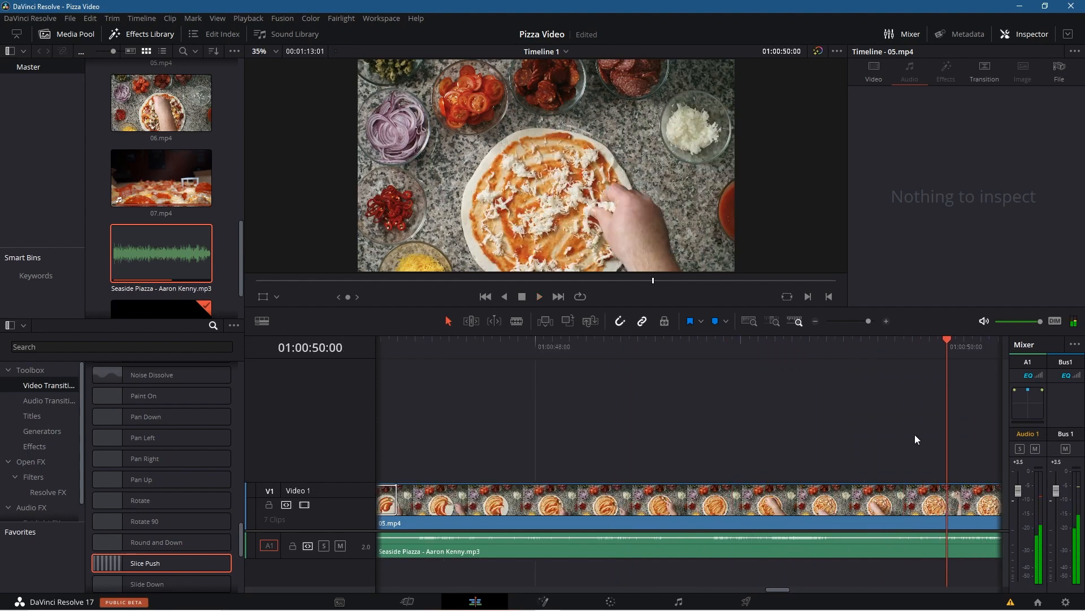
{"action": "left_click_drag", "start_coordinate": [947, 340], "coordinate": [1, 429]}
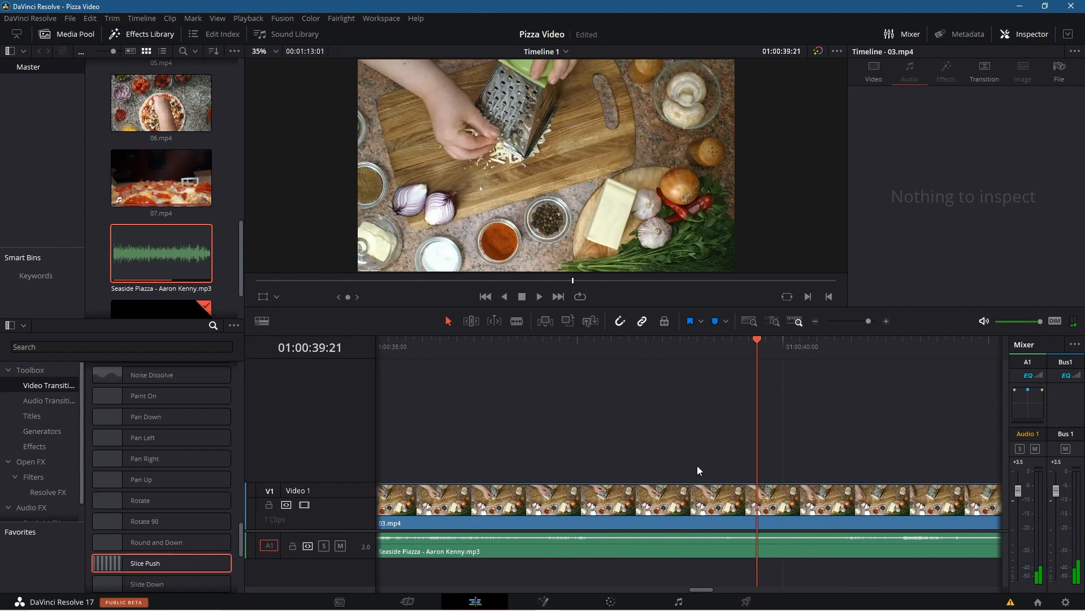
Play the opening from the start of the timeline twice and examine the audio meters for excessive levels
{"action": "key", "text": "Home"}
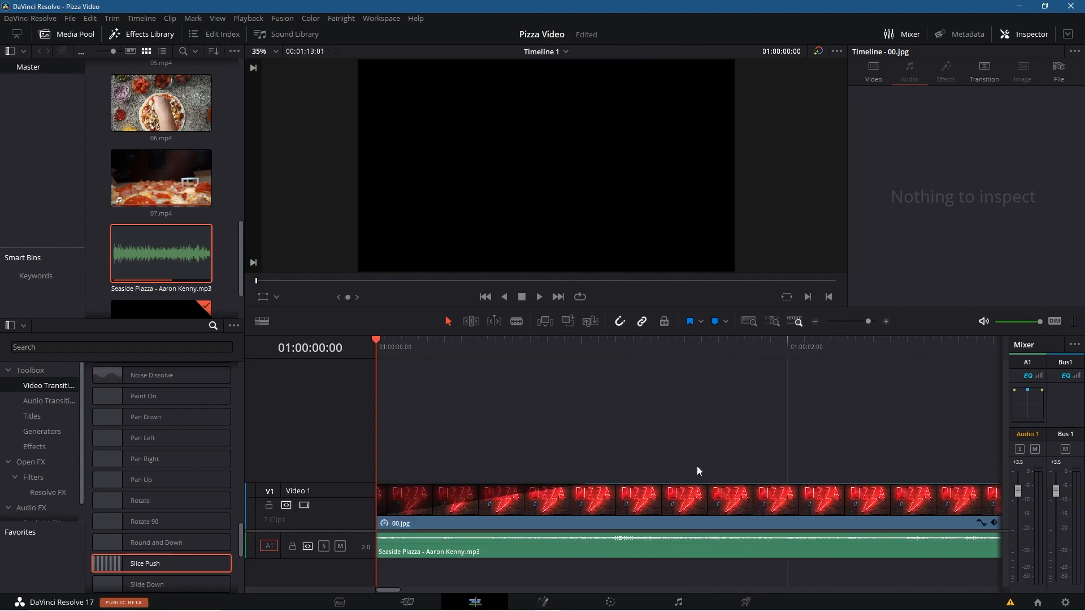
{"action": "key", "text": "space"}
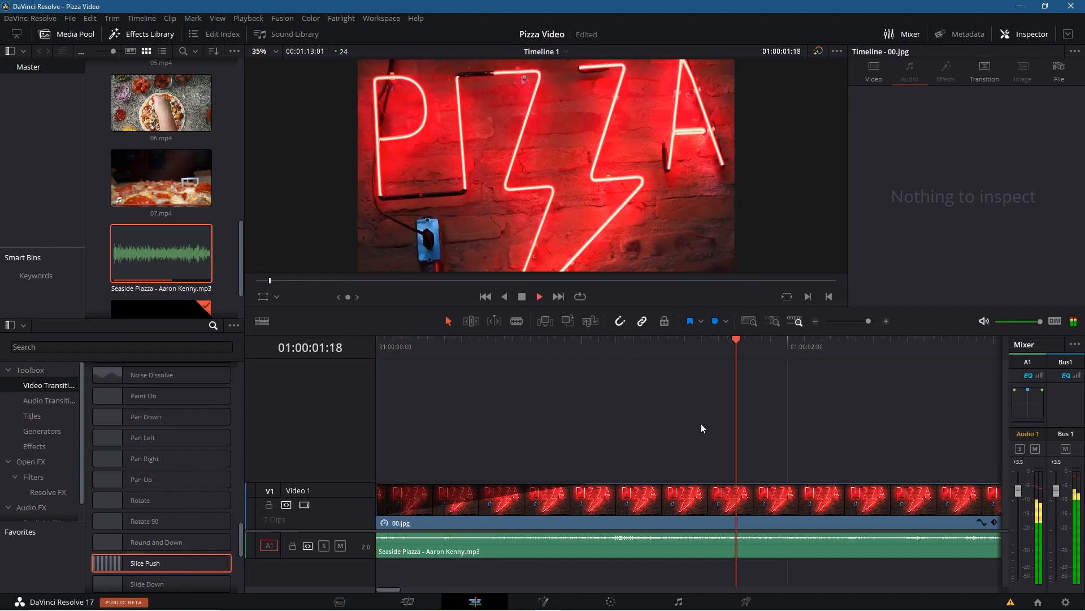
{"action": "key", "text": "space"}
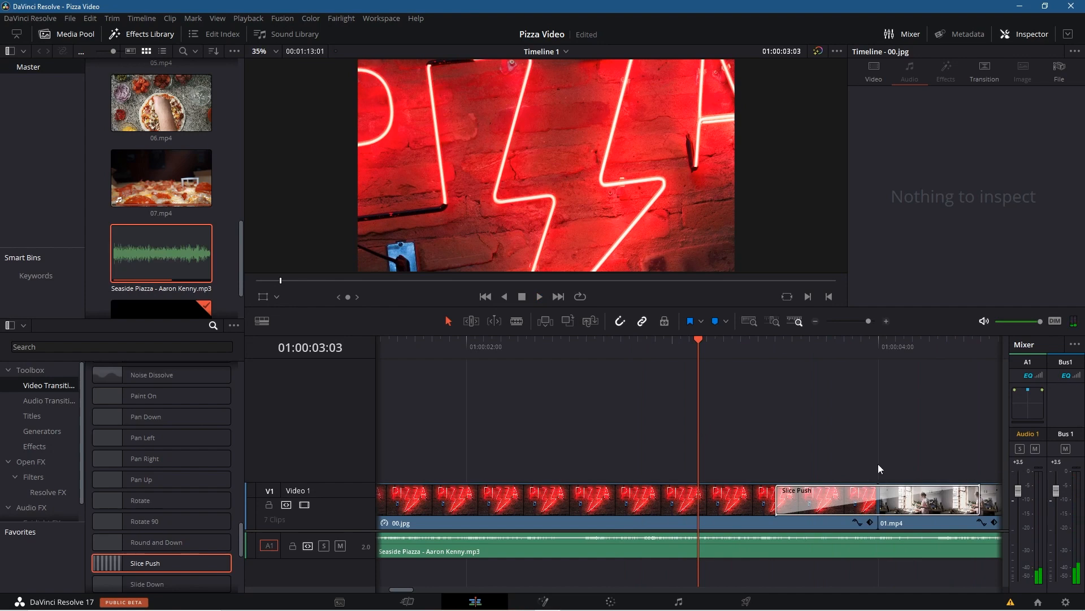
{"action": "left_click_drag", "start_coordinate": [701, 341], "coordinate": [229, 357]}
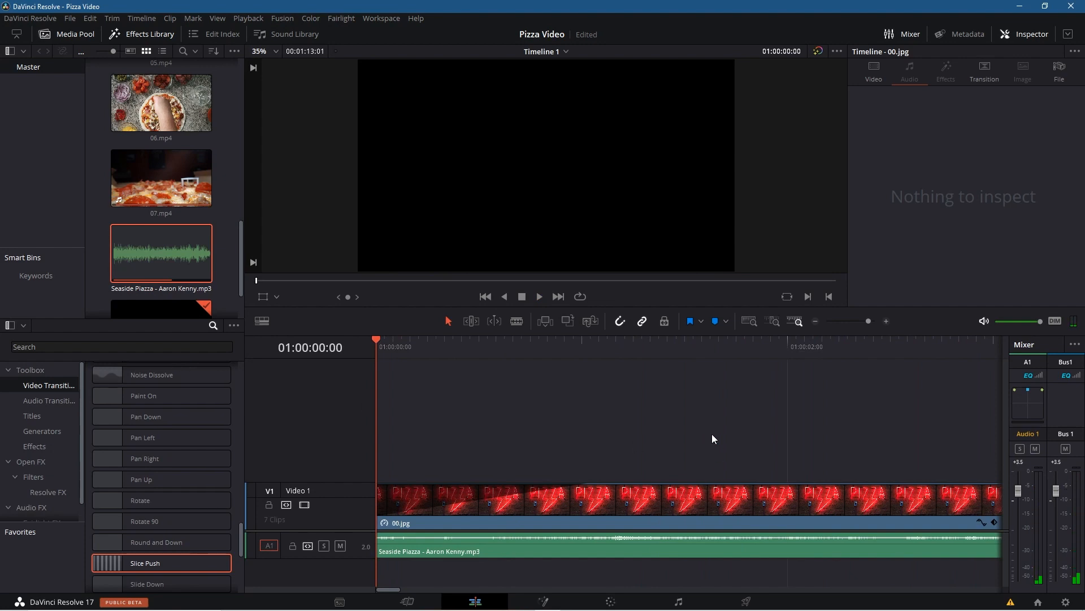
{"action": "key", "text": "space"}
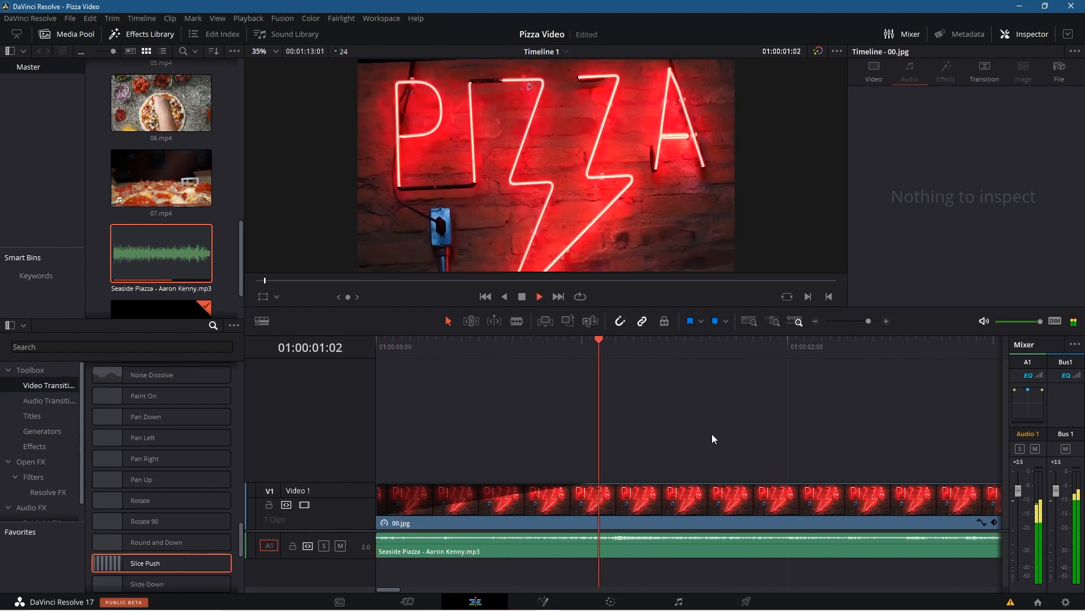
{"action": "key", "text": "space"}
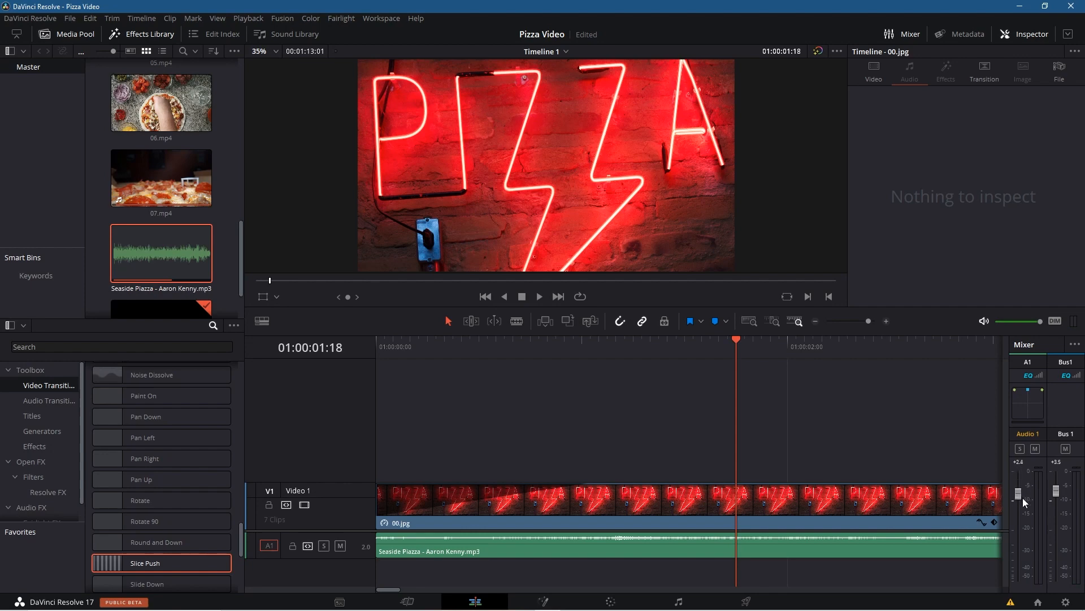
Set the Audio 1 and Bus 1 mixer levels to +1.0, play the opening, and return to the timeline start
{"action": "left_click_drag", "start_coordinate": [1023, 500], "coordinate": [1023, 501]}
{"action": "left_click_drag", "start_coordinate": [1020, 500], "coordinate": [1020, 502]}
{"action": "left_click_drag", "start_coordinate": [1059, 492], "coordinate": [1063, 498]}
{"action": "left_click_drag", "start_coordinate": [407, 349], "coordinate": [327, 346]}
{"action": "key", "text": "space"}
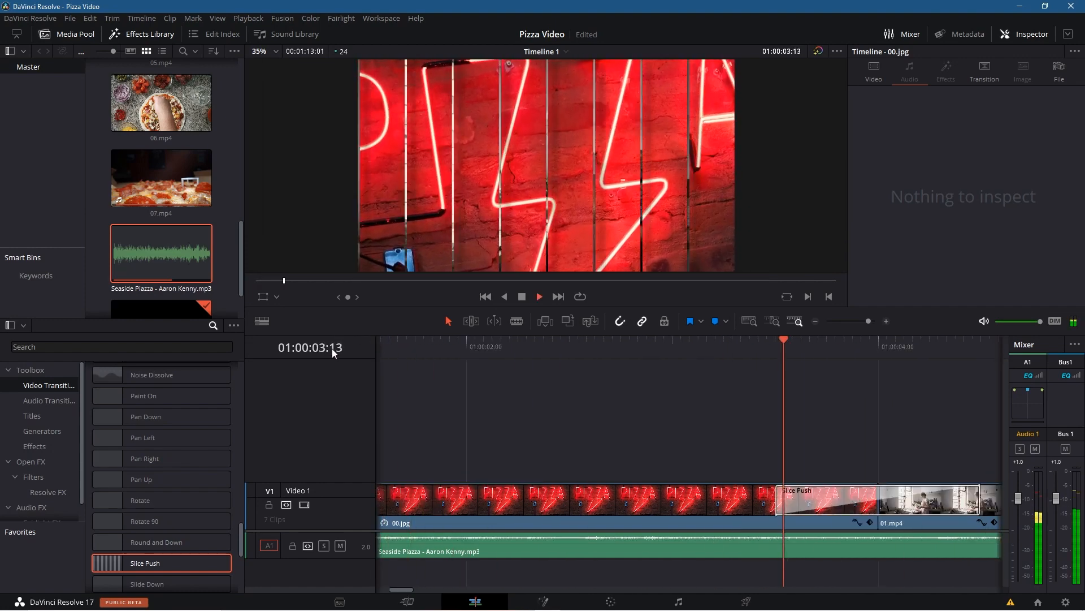
{"action": "key", "text": "space"}
{"action": "left_click_drag", "start_coordinate": [899, 343], "coordinate": [273, 338]}
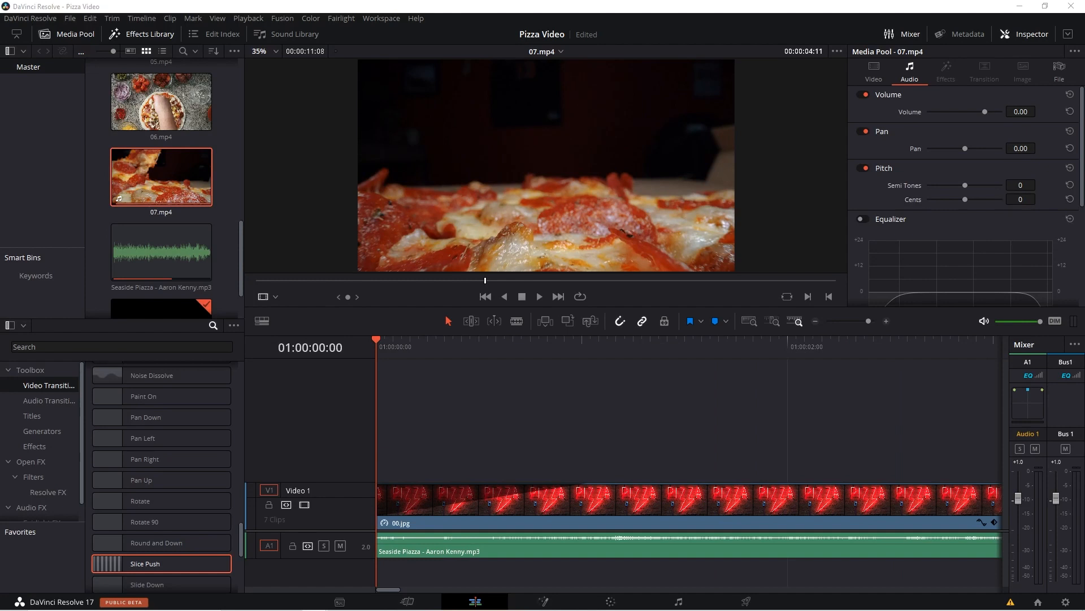
Save the Pizza Video project and open the Fusion page
{"action": "left_click", "coordinate": [70, 18]}
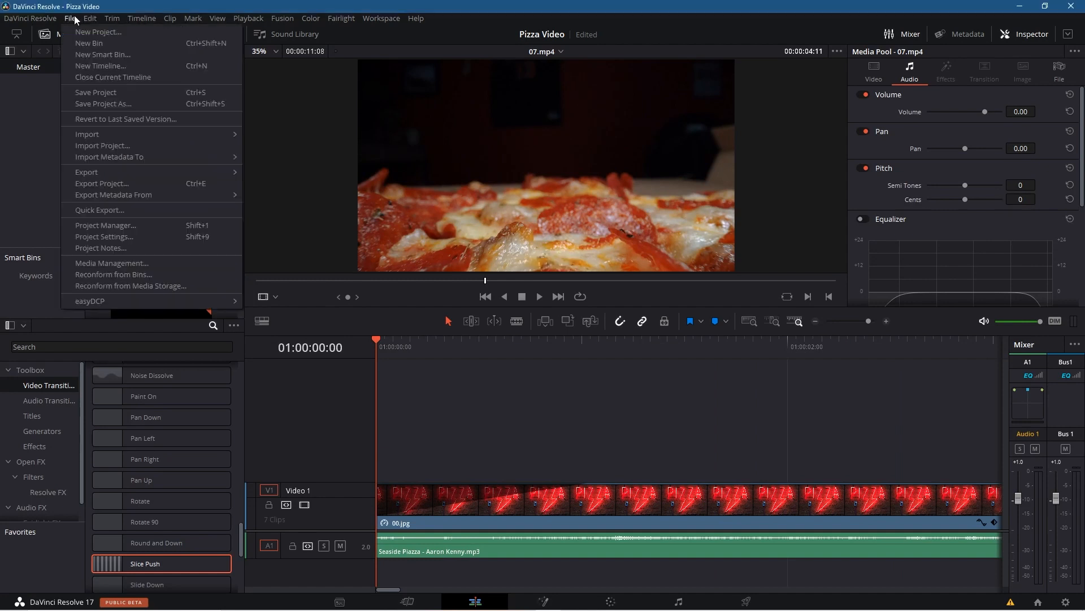
{"action": "left_click", "coordinate": [71, 94]}
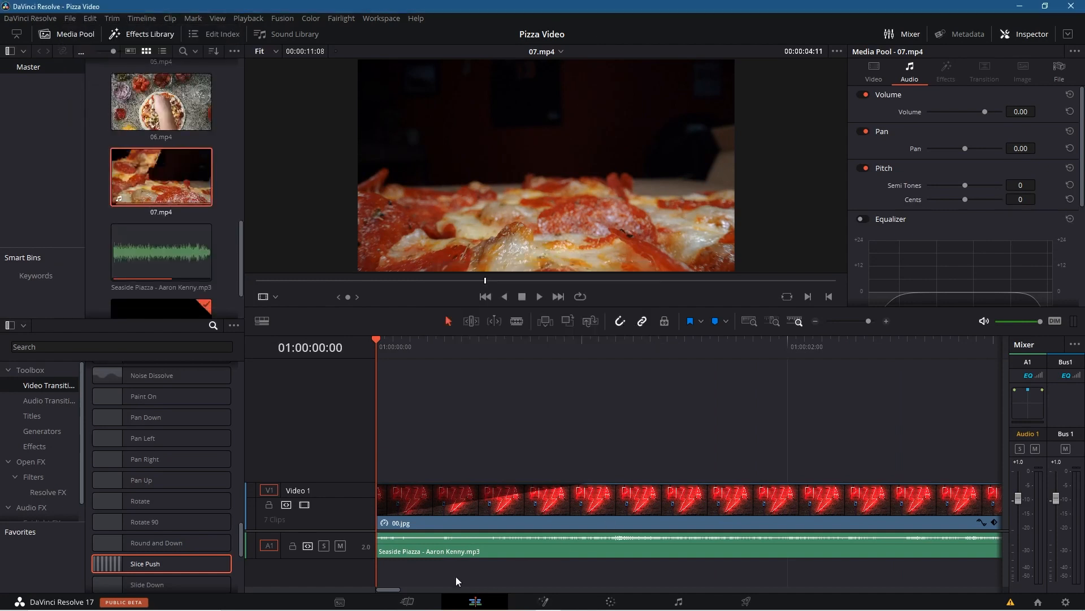
{"action": "left_click", "coordinate": [544, 602]}
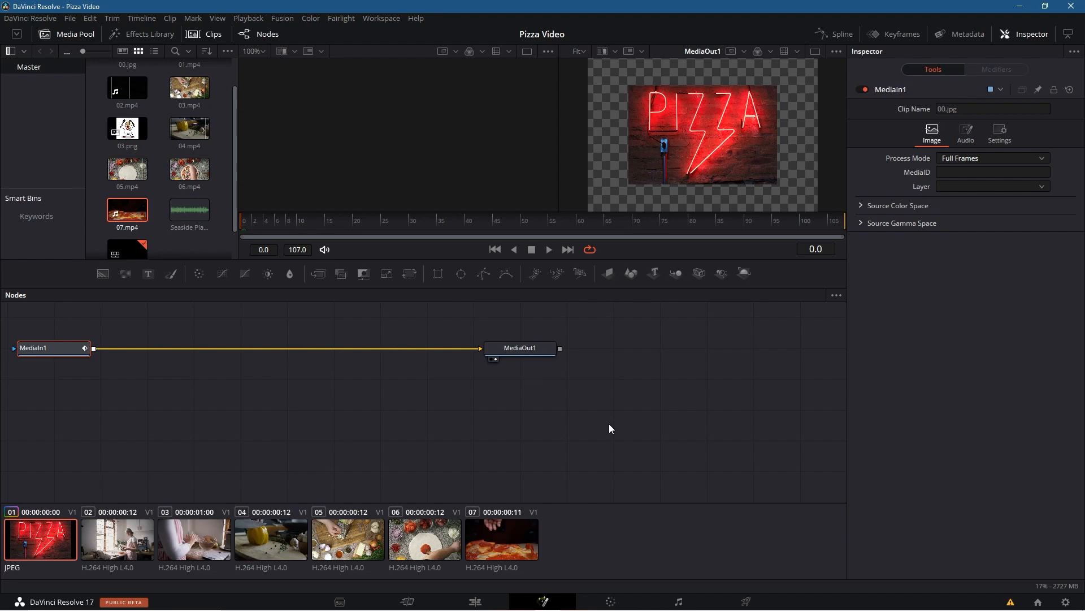
Open the Color page and look through the timeline's clips from the opening image to the last pizza shot
{"action": "left_click", "coordinate": [613, 602]}
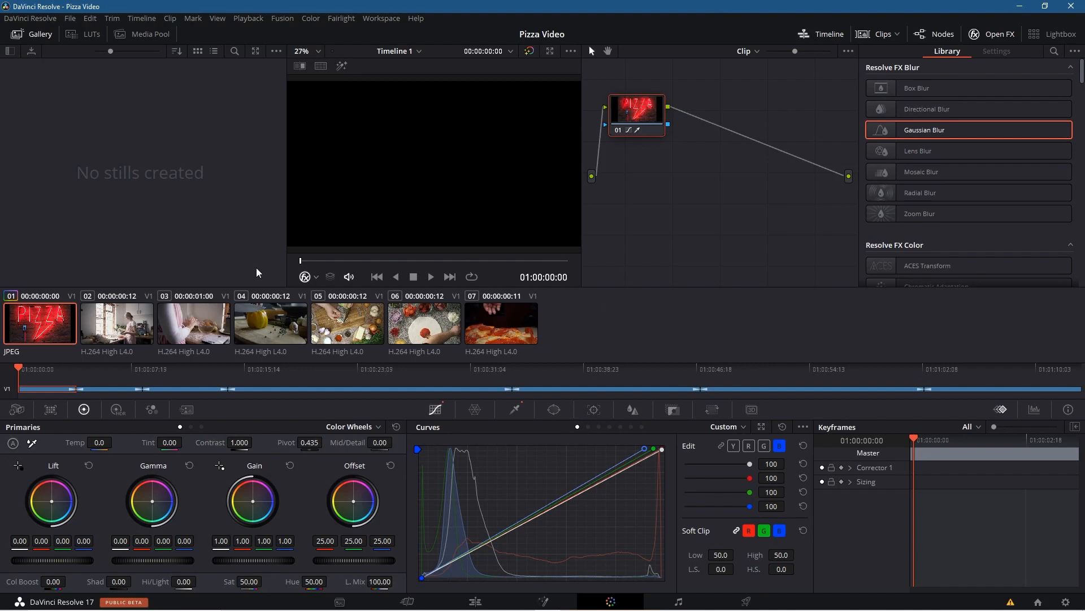
{"action": "left_click_drag", "start_coordinate": [21, 369], "coordinate": [45, 370]}
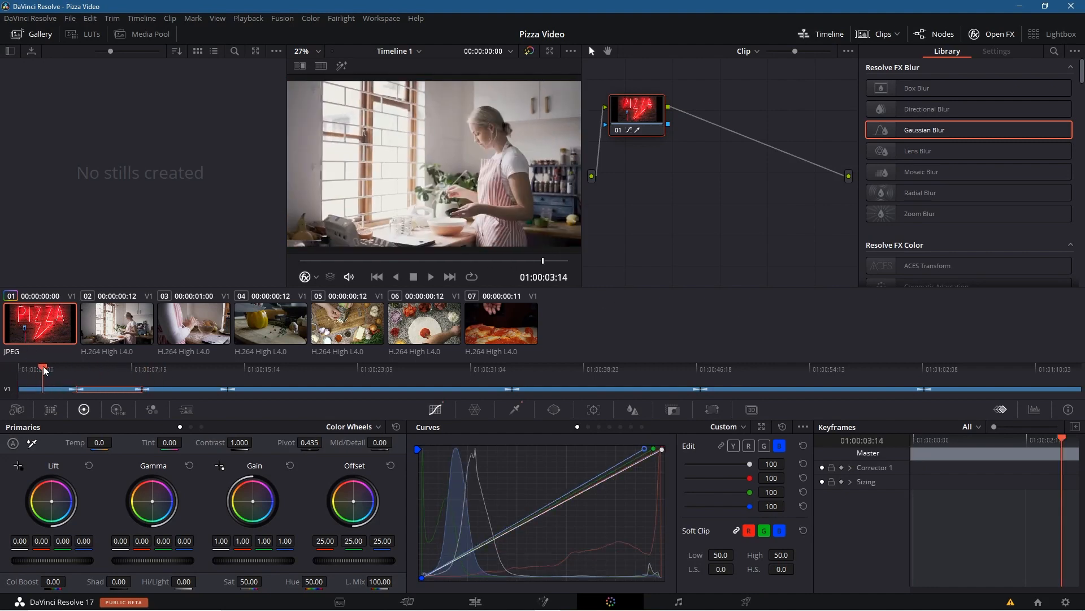
{"action": "left_click", "coordinate": [115, 331]}
{"action": "left_click", "coordinate": [51, 320]}
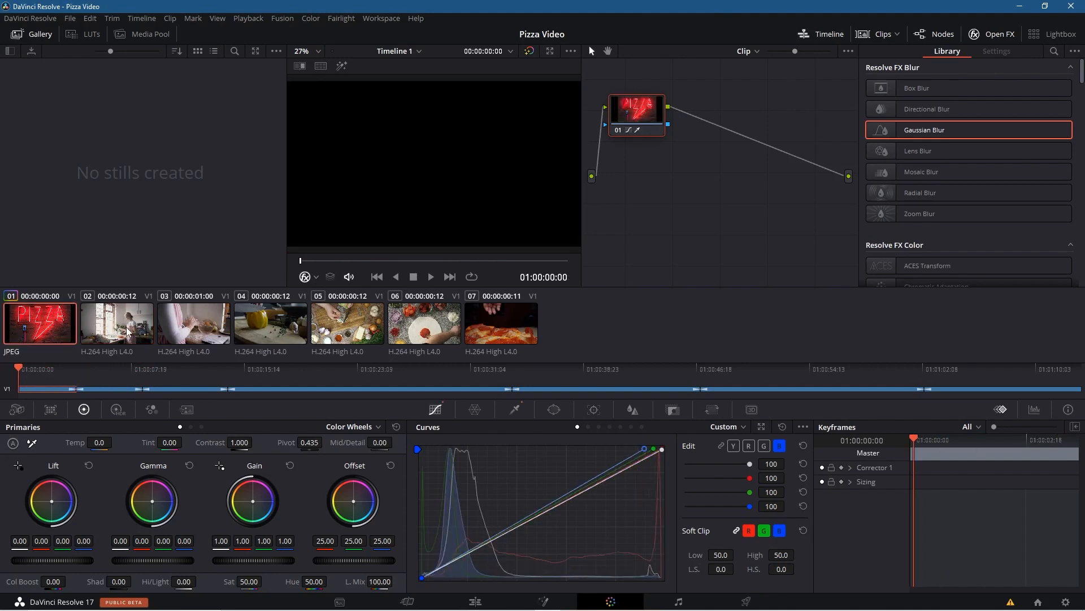
{"action": "left_click", "coordinate": [192, 331]}
{"action": "left_click", "coordinate": [270, 331]}
{"action": "left_click", "coordinate": [433, 331]}
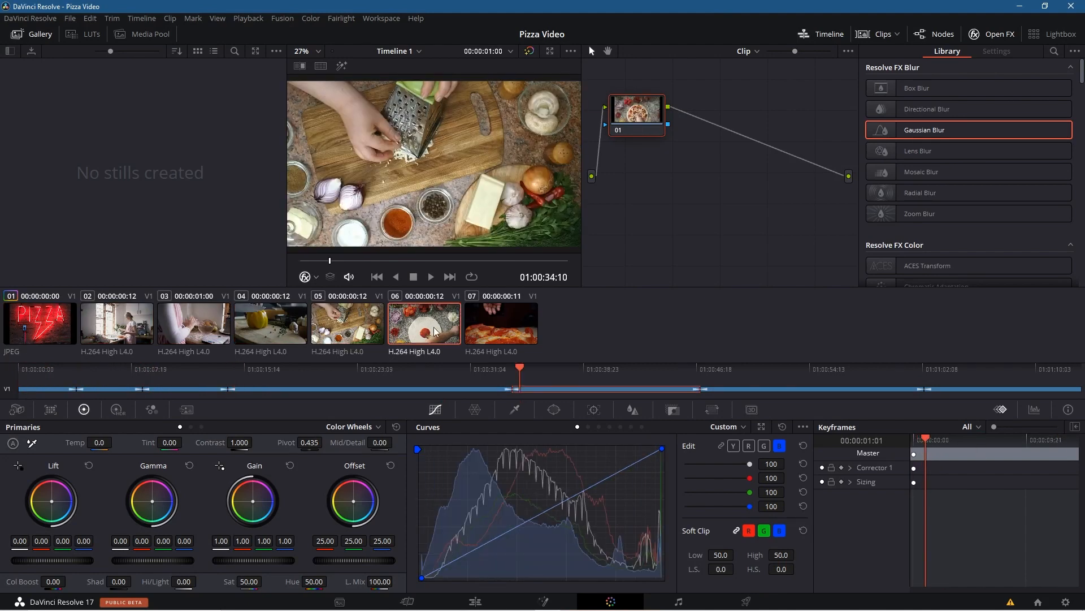
{"action": "left_click", "coordinate": [501, 328]}
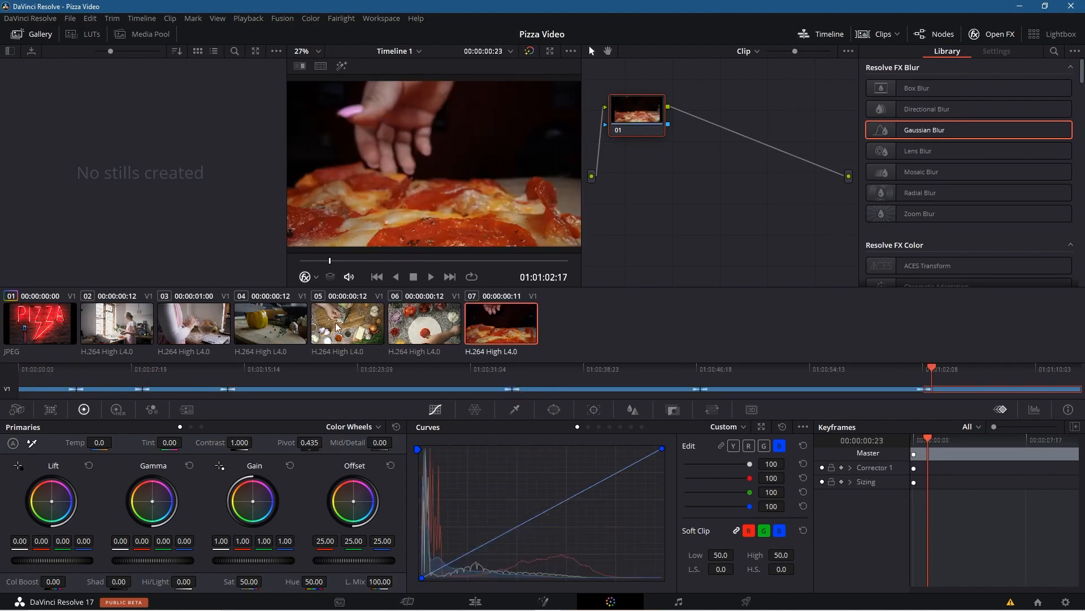
Select the opening PIZZA image for grading and position the playhead at 01:00:01:20
{"action": "left_click", "coordinate": [50, 332]}
{"action": "left_click", "coordinate": [34, 371]}
{"action": "left_click_drag", "start_coordinate": [32, 371], "coordinate": [46, 370]}
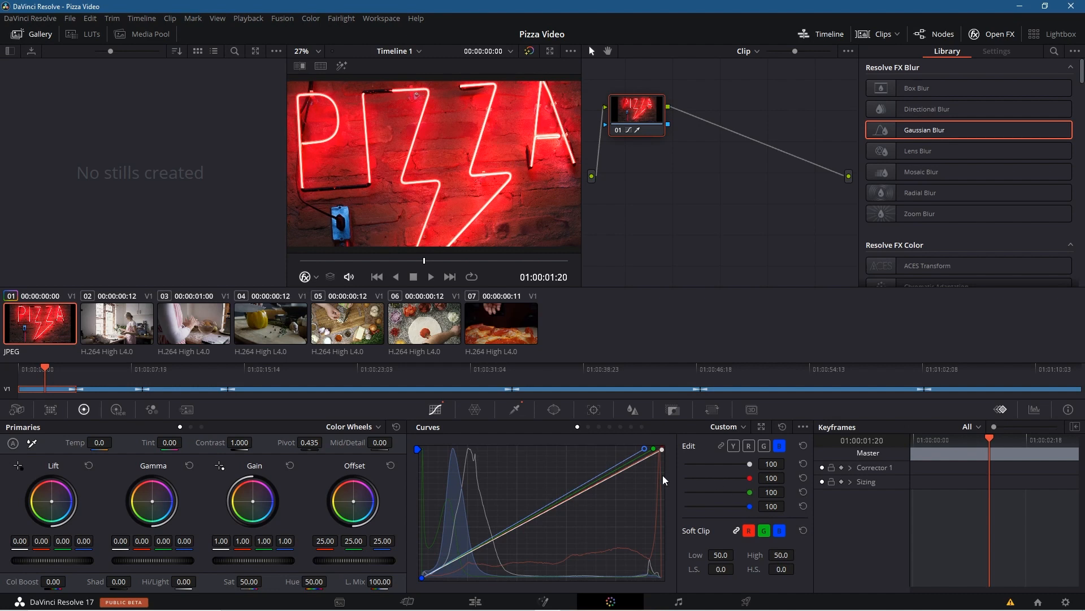
Adjust the white points of the opening image's luma and red curves, testing red at minimum before restoring it to full
{"action": "left_click", "coordinate": [734, 446]}
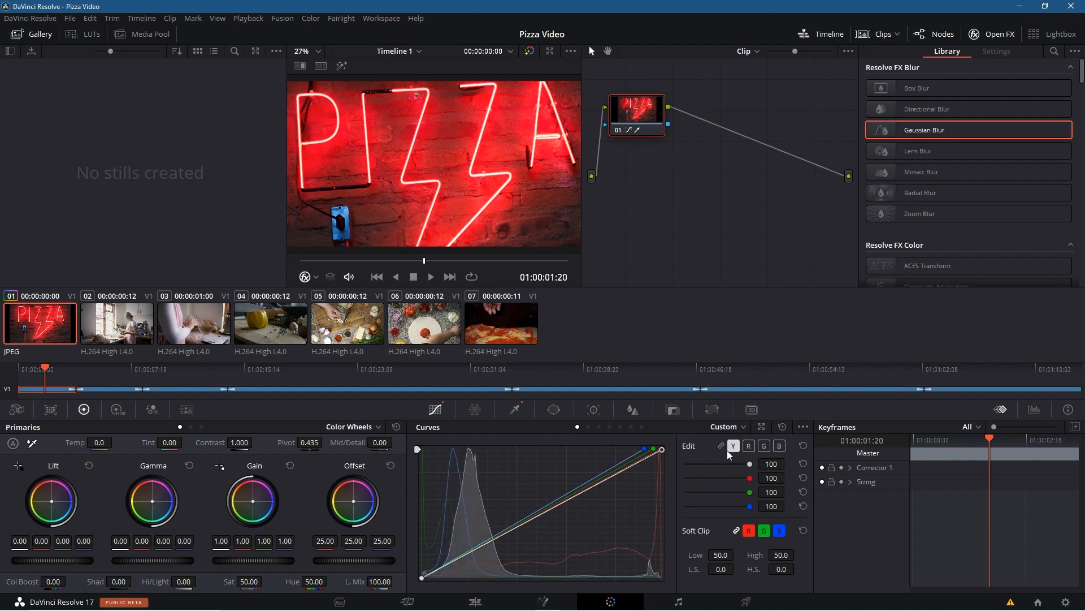
{"action": "mouse_move", "coordinate": [664, 450]}
{"action": "left_mouse_down"}
{"action": "mouse_move", "coordinate": [656, 587]}
{"action": "mouse_move", "coordinate": [669, 429]}
{"action": "mouse_move", "coordinate": [524, 429]}
{"action": "mouse_move", "coordinate": [670, 441]}
{"action": "mouse_move", "coordinate": [671, 568]}
{"action": "mouse_move", "coordinate": [674, 450]}
{"action": "left_mouse_up"}
{"action": "left_click", "coordinate": [749, 447]}
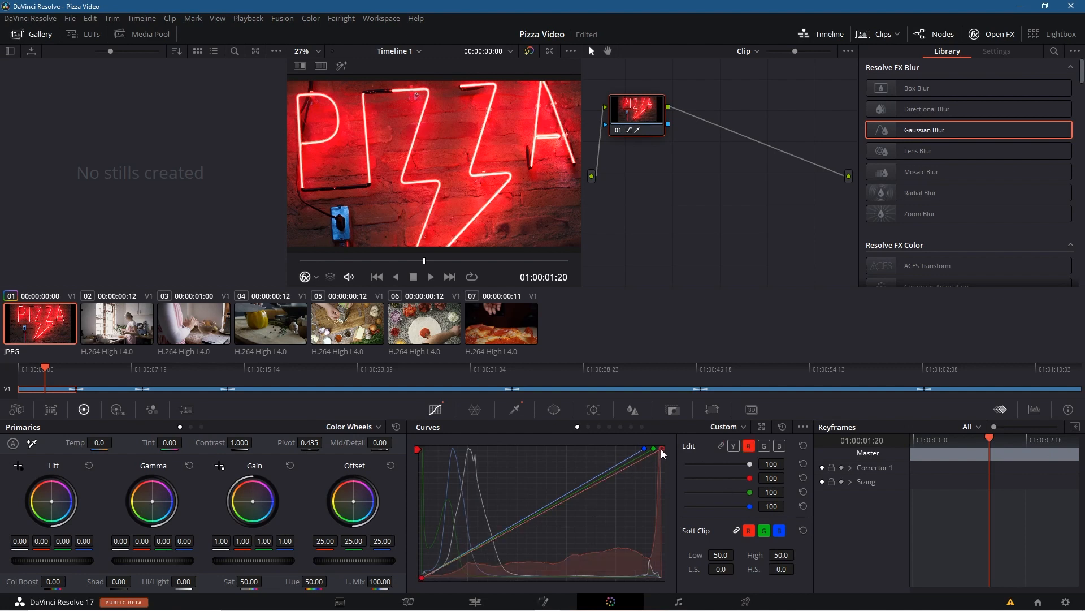
{"action": "left_click_drag", "start_coordinate": [663, 450], "coordinate": [668, 596]}
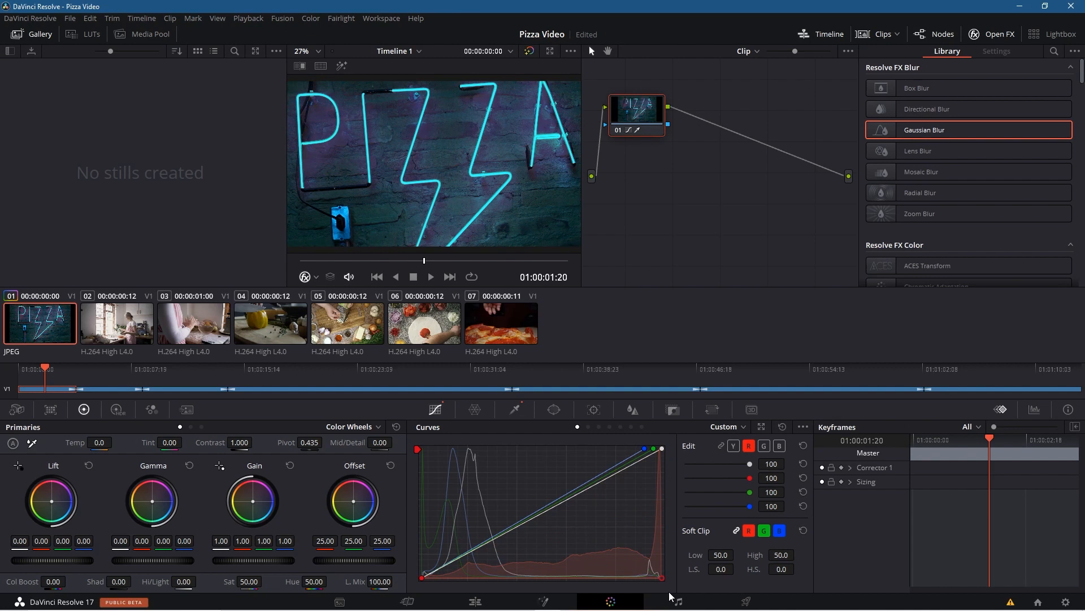
{"action": "left_click_drag", "start_coordinate": [670, 598], "coordinate": [566, 449]}
{"action": "left_click_drag", "start_coordinate": [566, 498], "coordinate": [681, 443]}
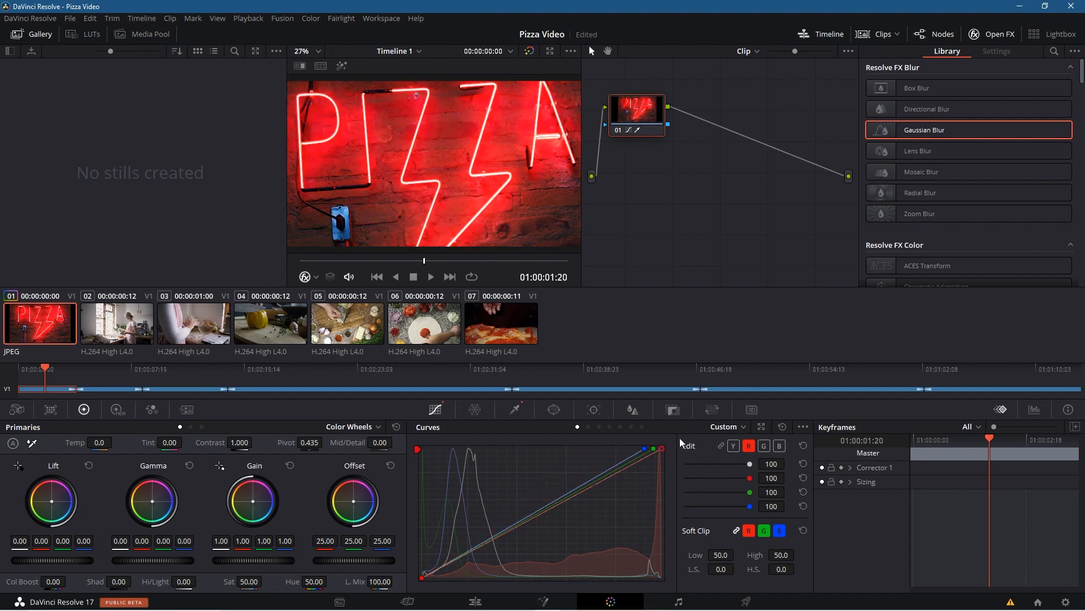
Fine-tune the upper end points of the opening image's green and blue curves
{"action": "left_click", "coordinate": [764, 445]}
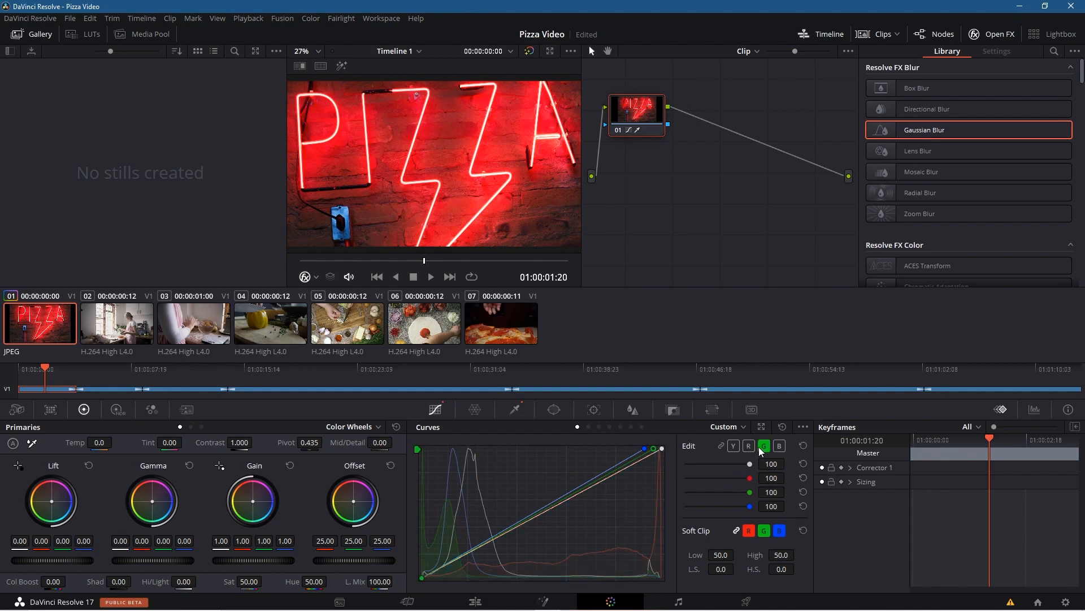
{"action": "mouse_move", "coordinate": [655, 455]}
{"action": "left_mouse_down"}
{"action": "mouse_move", "coordinate": [500, 451]}
{"action": "mouse_move", "coordinate": [674, 459]}
{"action": "mouse_move", "coordinate": [669, 604]}
{"action": "mouse_move", "coordinate": [682, 443]}
{"action": "mouse_move", "coordinate": [653, 441]}
{"action": "left_mouse_up"}
{"action": "left_click", "coordinate": [779, 446]}
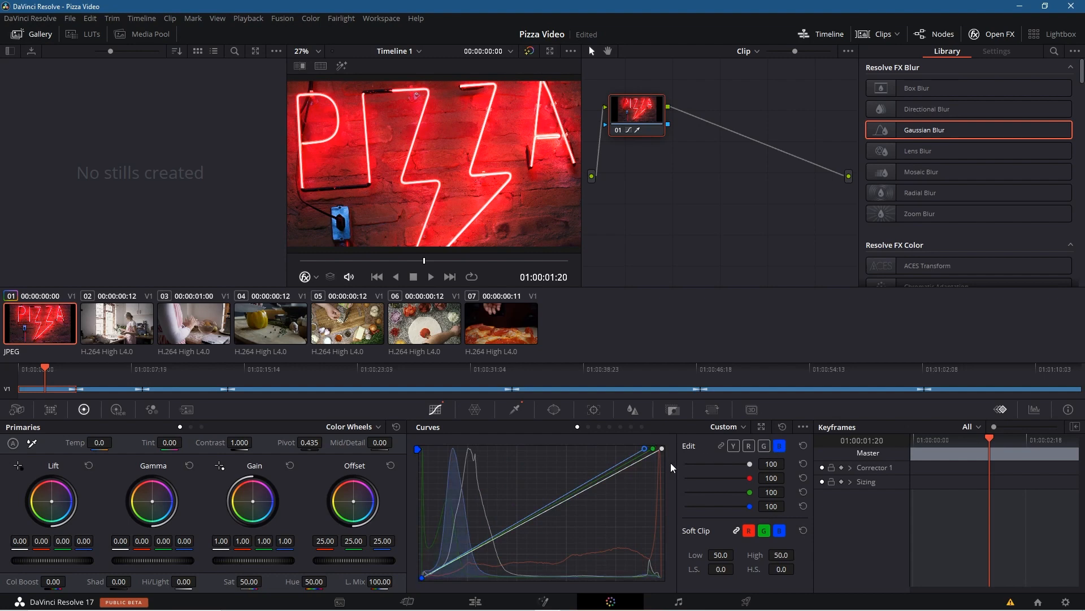
{"action": "mouse_move", "coordinate": [646, 450]}
{"action": "left_mouse_down"}
{"action": "mouse_move", "coordinate": [606, 448]}
{"action": "mouse_move", "coordinate": [656, 448]}
{"action": "mouse_move", "coordinate": [492, 449]}
{"action": "mouse_move", "coordinate": [582, 445]}
{"action": "mouse_move", "coordinate": [679, 513]}
{"action": "mouse_move", "coordinate": [679, 600]}
{"action": "mouse_move", "coordinate": [676, 424]}
{"action": "mouse_move", "coordinate": [645, 405]}
{"action": "mouse_move", "coordinate": [637, 424]}
{"action": "mouse_move", "coordinate": [615, 425]}
{"action": "mouse_move", "coordinate": [630, 428]}
{"action": "mouse_move", "coordinate": [464, 433]}
{"action": "mouse_move", "coordinate": [649, 437]}
{"action": "mouse_move", "coordinate": [433, 433]}
{"action": "mouse_move", "coordinate": [653, 450]}
{"action": "mouse_move", "coordinate": [627, 451]}
{"action": "mouse_move", "coordinate": [644, 456]}
{"action": "left_mouse_up"}
Try shifting the white point of the red curve on clip 06, the sauce-spreading shot
{"action": "left_click", "coordinate": [428, 325]}
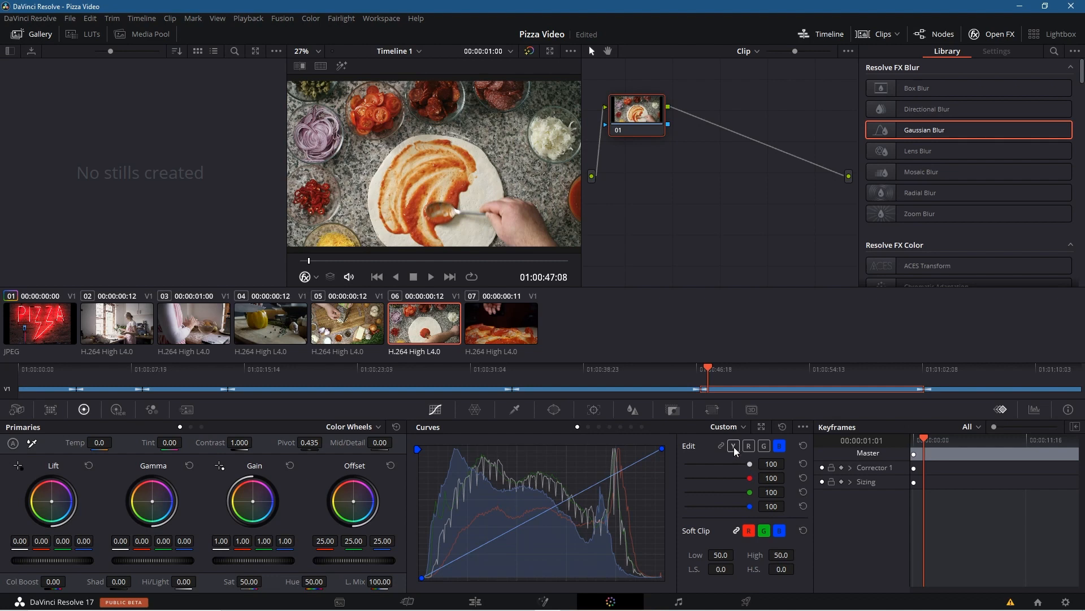
{"action": "left_click", "coordinate": [748, 446]}
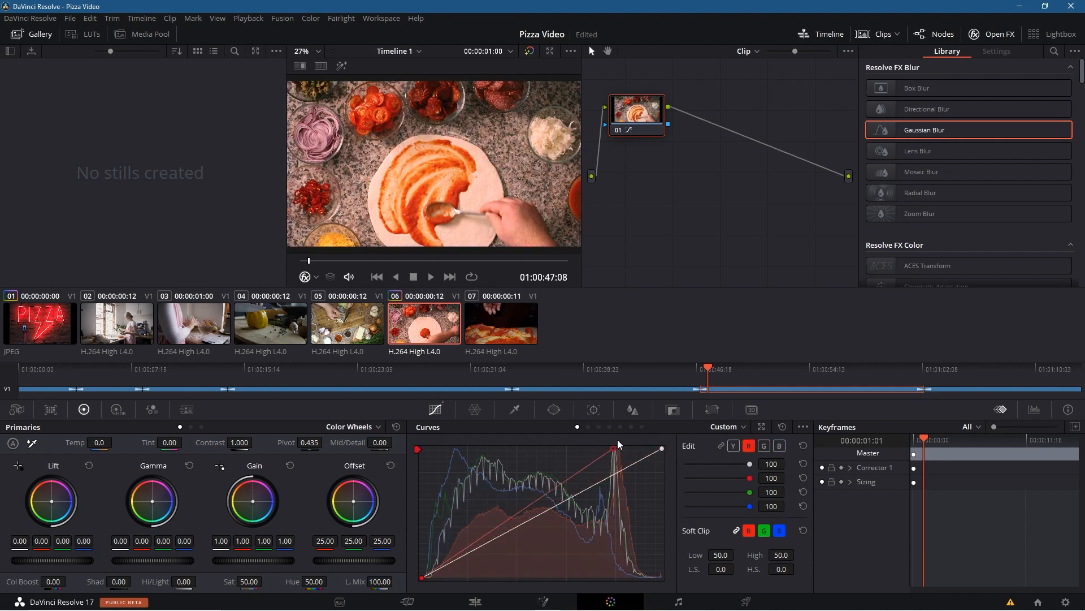
{"action": "left_click_drag", "start_coordinate": [663, 450], "coordinate": [696, 543]}
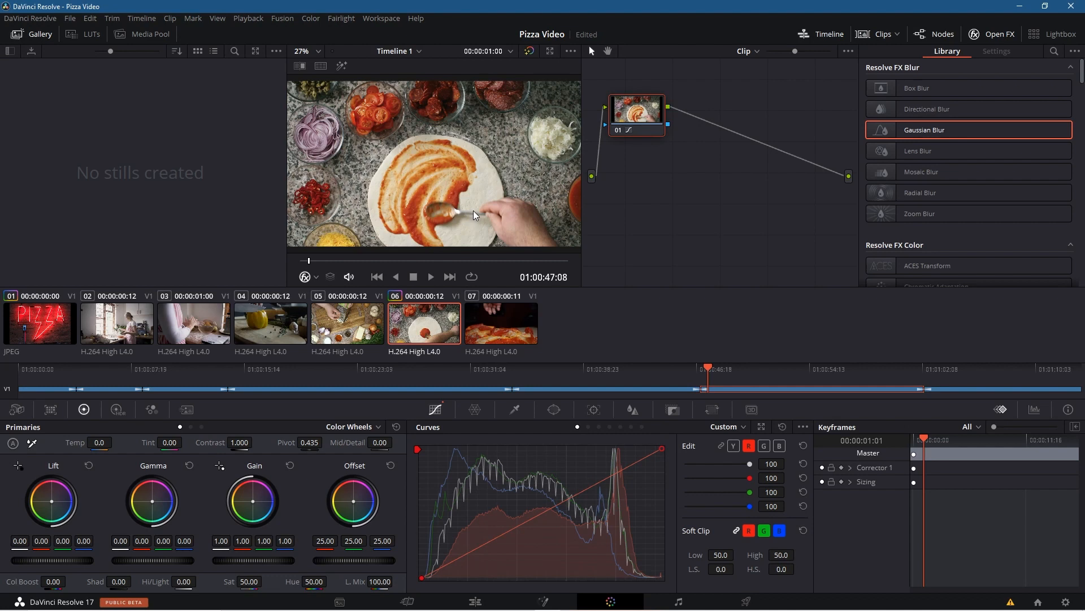
Return to the opening image at 01:00:02:06 and look through the blur and color effects in the Resolve FX library
{"action": "left_click_drag", "start_coordinate": [711, 369], "coordinate": [51, 394]}
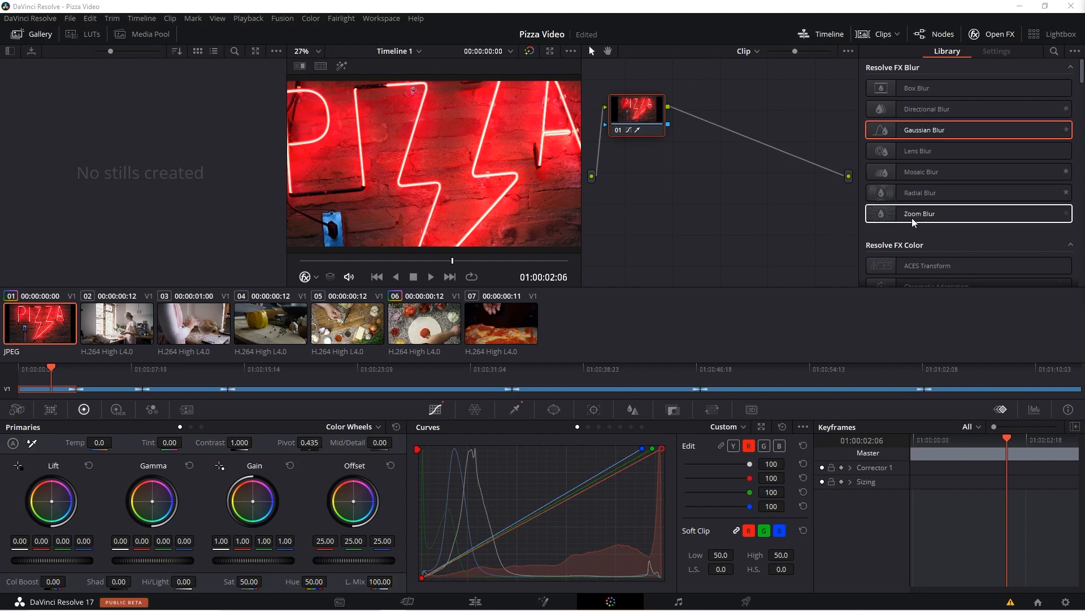
{"action": "left_click", "coordinate": [925, 109]}
{"action": "left_click", "coordinate": [914, 132]}
{"action": "left_click", "coordinate": [968, 151]}
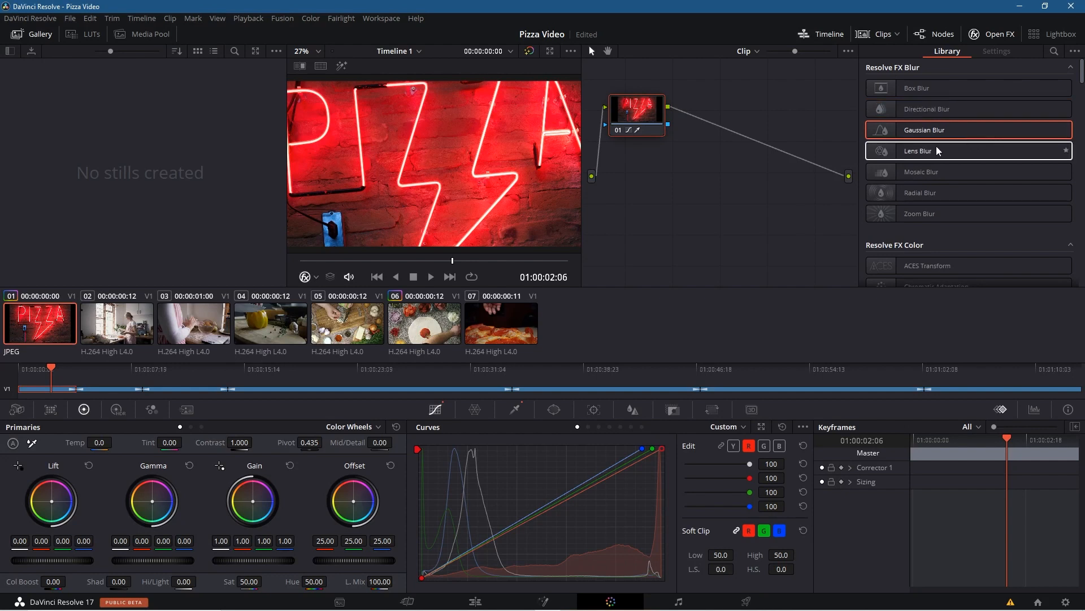
{"action": "scroll", "coordinate": [978, 178], "scroll_direction": "down", "scroll_amount": 3}
{"action": "scroll", "coordinate": [977, 177], "scroll_direction": "down", "scroll_amount": 12}
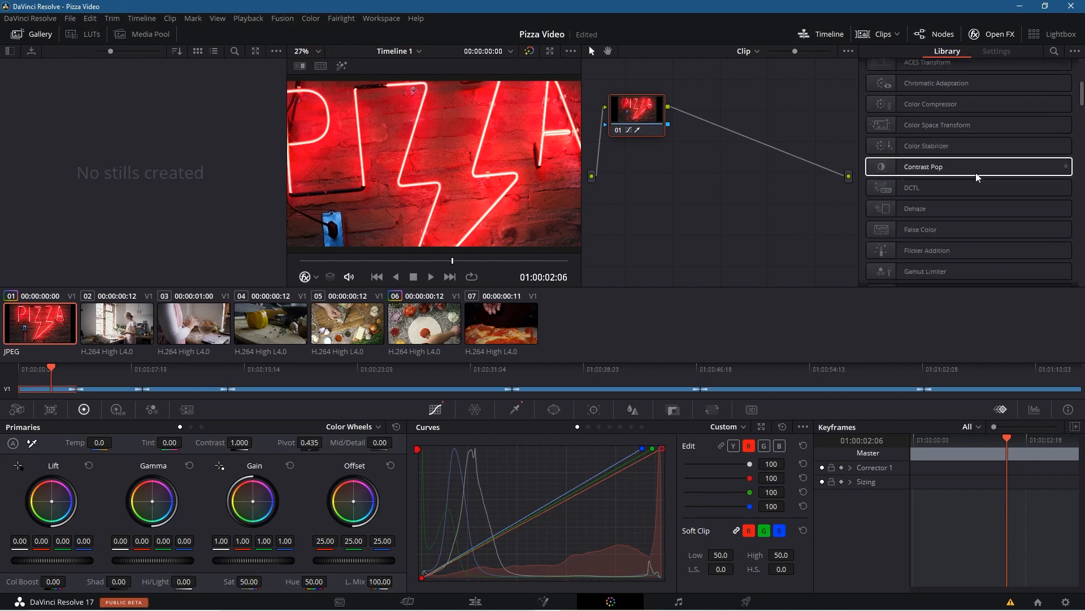
{"action": "scroll", "coordinate": [977, 177], "scroll_direction": "up", "scroll_amount": 15}
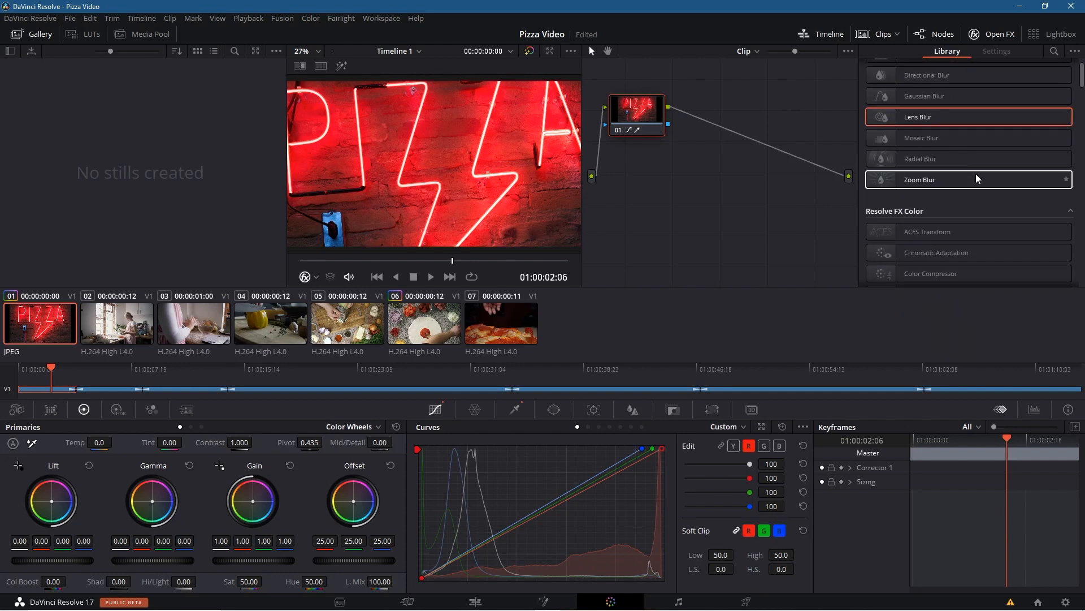
Add a Gaussian Blur node after the opening image's corrector node and set its ganged horizontal and vertical strengths to 0
{"action": "left_click", "coordinate": [907, 131]}
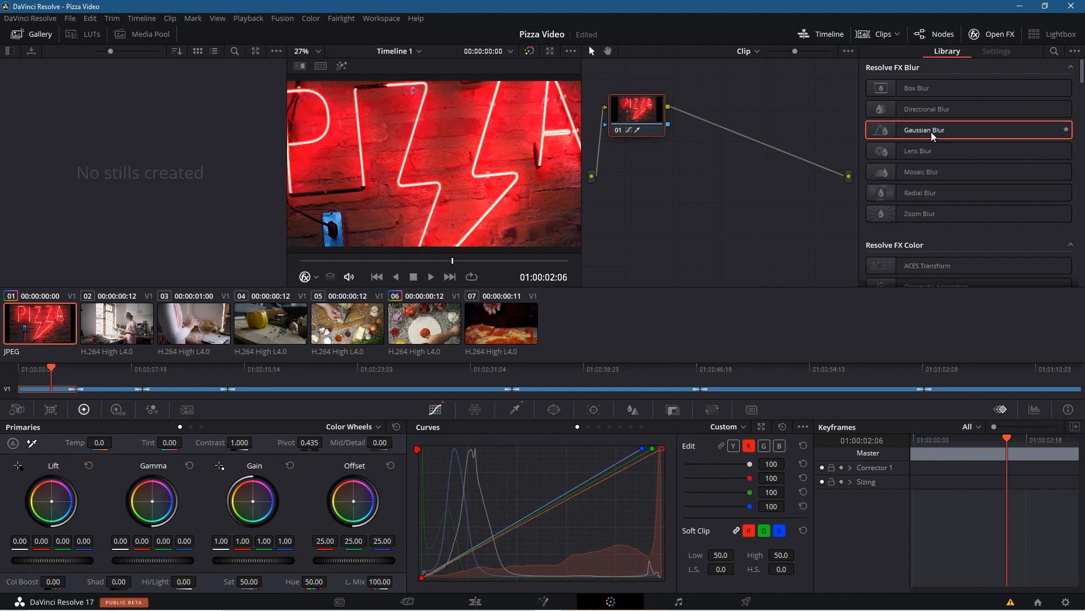
{"action": "left_click_drag", "start_coordinate": [52, 368], "coordinate": [4, 374]}
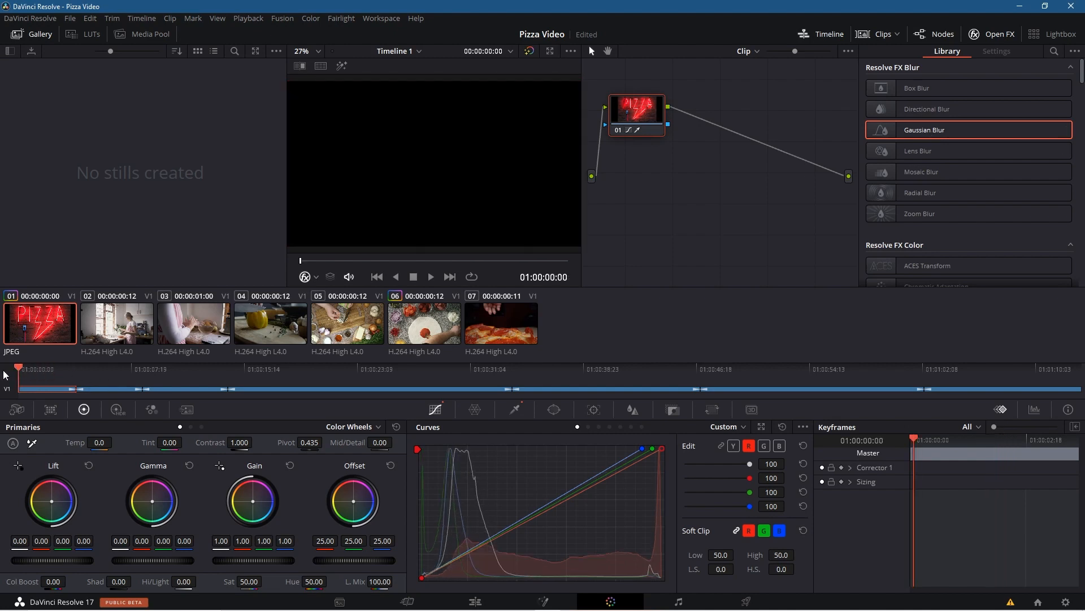
{"action": "left_click_drag", "start_coordinate": [935, 129], "coordinate": [741, 137]}
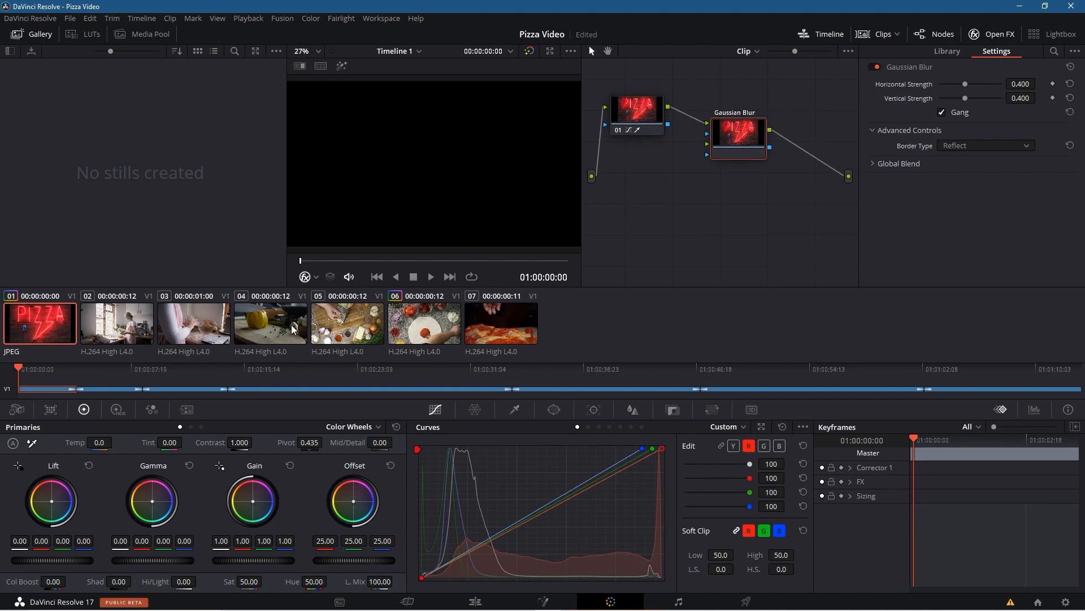
{"action": "left_click_drag", "start_coordinate": [19, 369], "coordinate": [44, 374]}
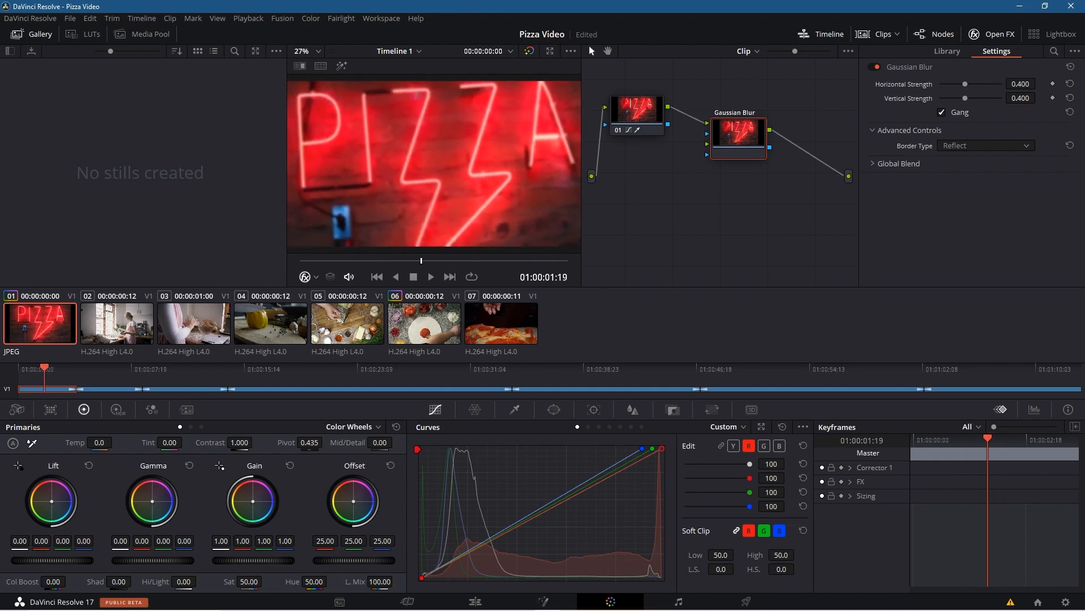
{"action": "left_click_drag", "start_coordinate": [965, 84], "coordinate": [925, 85]}
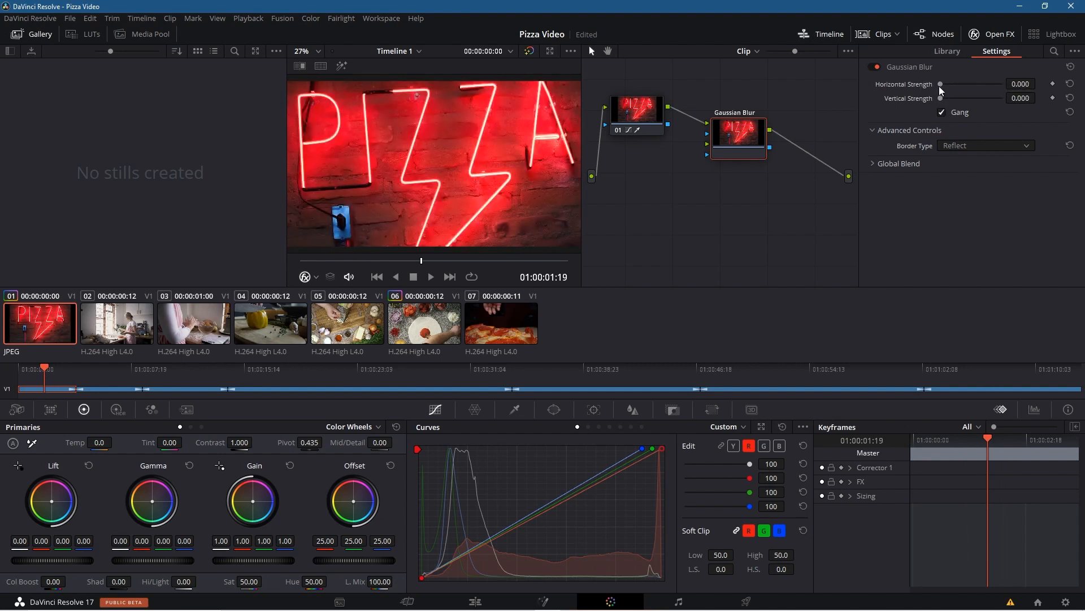
Keyframe the Gaussian Blur strength at 0 at the timeline start and at 01:00:02:01
{"action": "left_click_drag", "start_coordinate": [43, 368], "coordinate": [19, 373]}
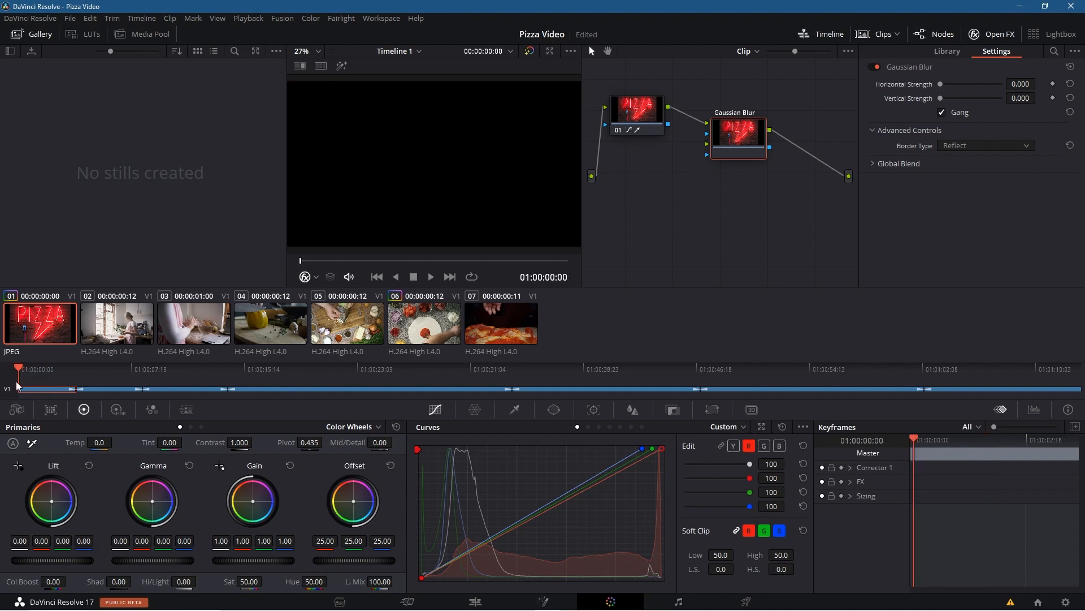
{"action": "left_click", "coordinate": [1054, 84]}
{"action": "left_click", "coordinate": [850, 481]}
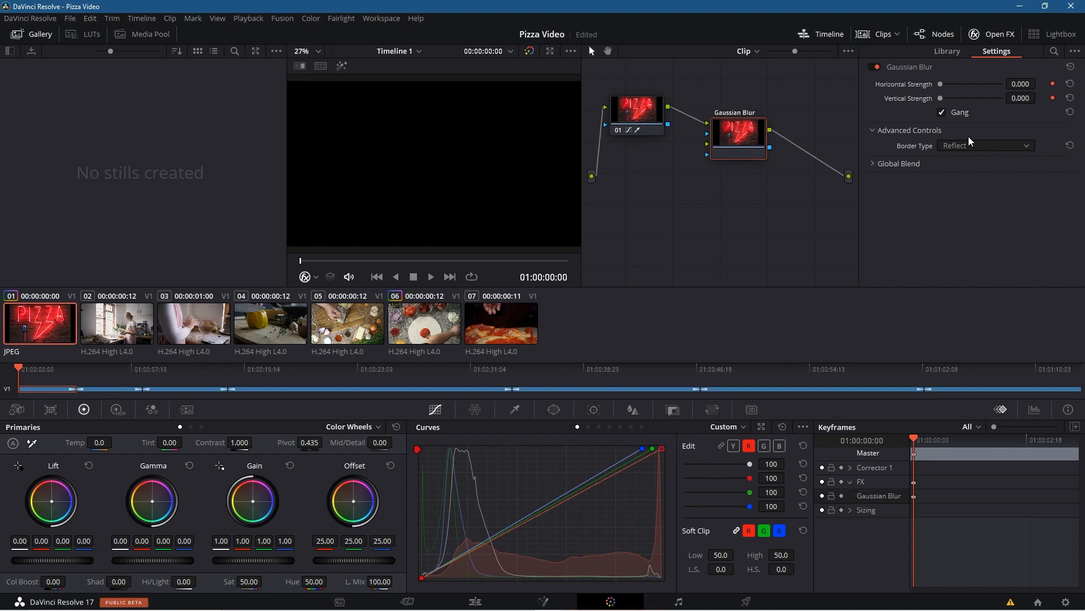
{"action": "left_click_drag", "start_coordinate": [914, 440], "coordinate": [1003, 441]}
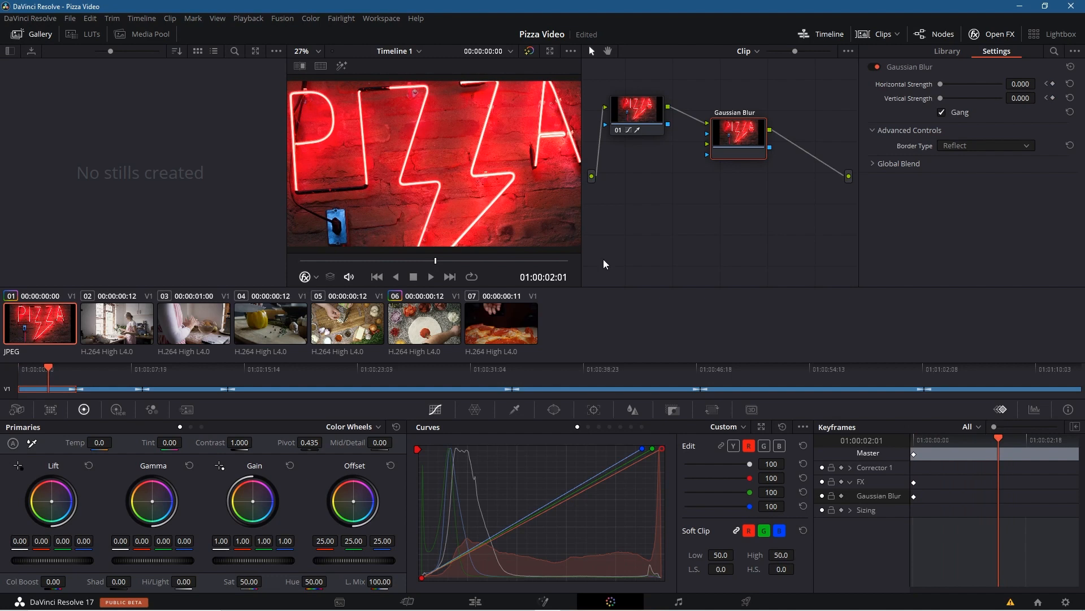
{"action": "left_click", "coordinate": [1055, 83]}
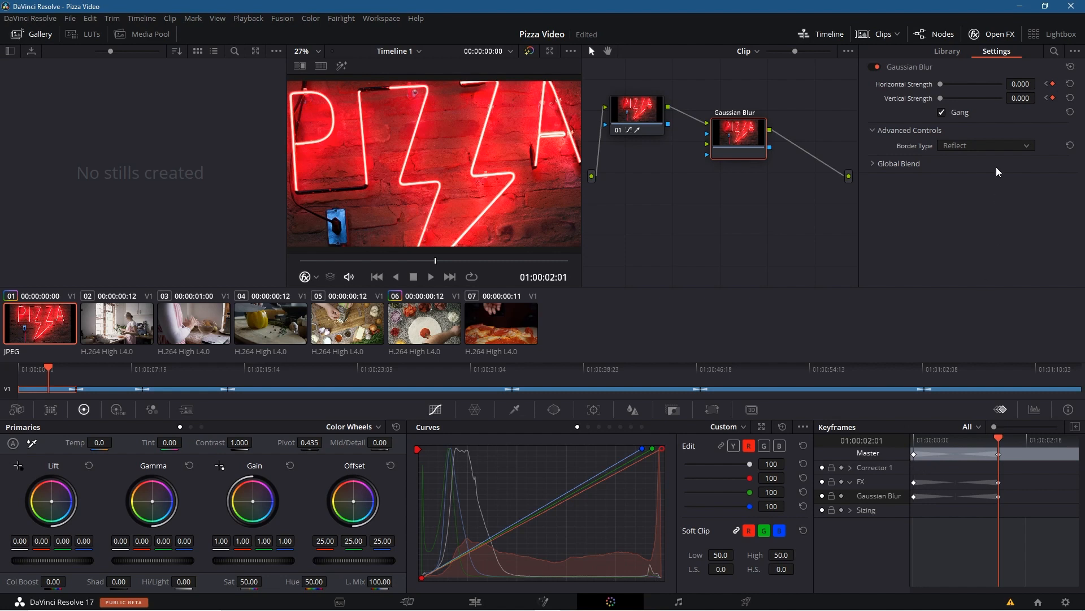
Raise the blur strength at the first keyframe to its maximum and preview the animated blur up to 01:00:01:00
{"action": "left_click", "coordinate": [1047, 84]}
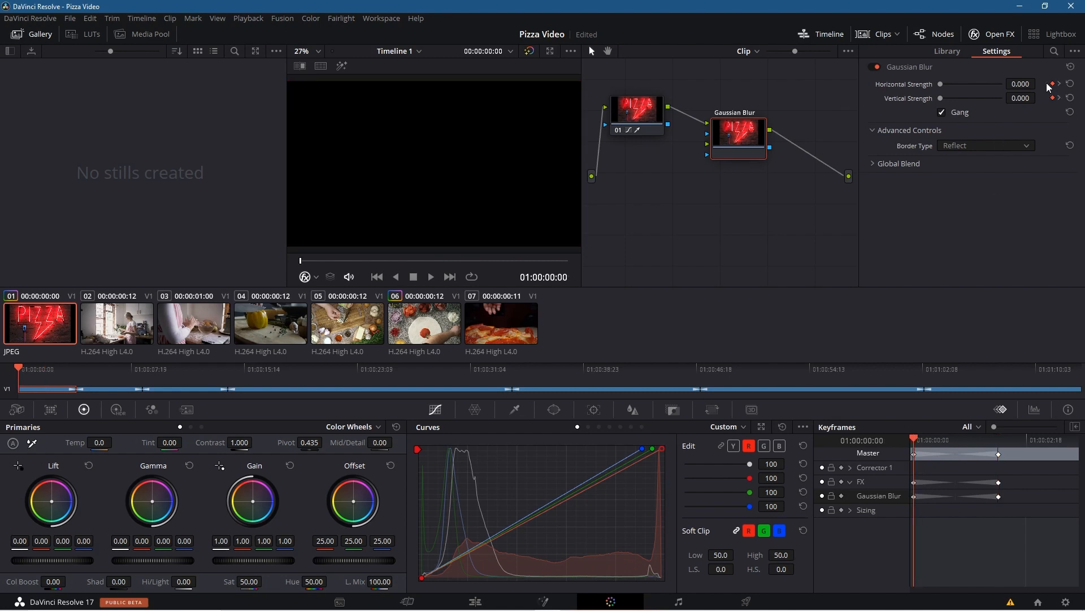
{"action": "left_click_drag", "start_coordinate": [941, 84], "coordinate": [1007, 83]}
{"action": "left_click_drag", "start_coordinate": [914, 440], "coordinate": [955, 463]}
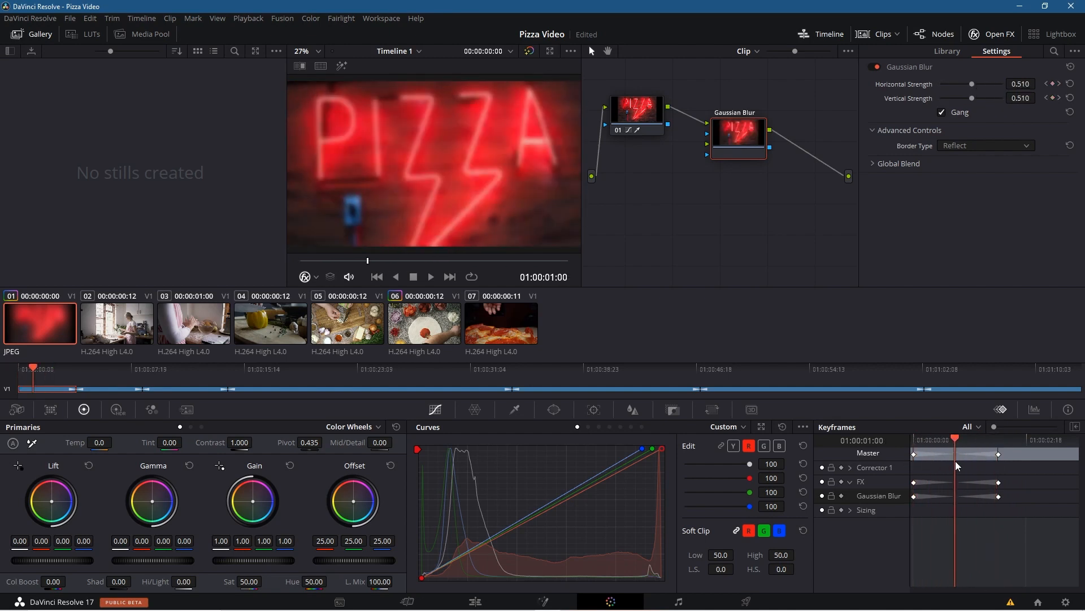
Look at the Gaussian Blur's border type choices and its Global Blend setting
{"action": "left_click", "coordinate": [1016, 147]}
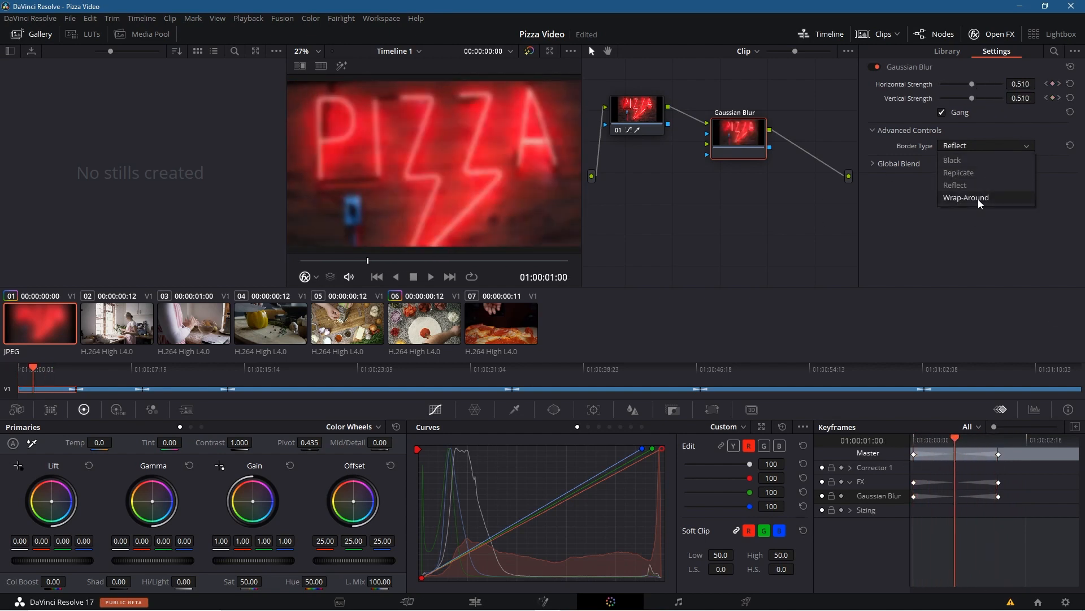
{"action": "left_click", "coordinate": [964, 252]}
{"action": "left_click", "coordinate": [874, 164]}
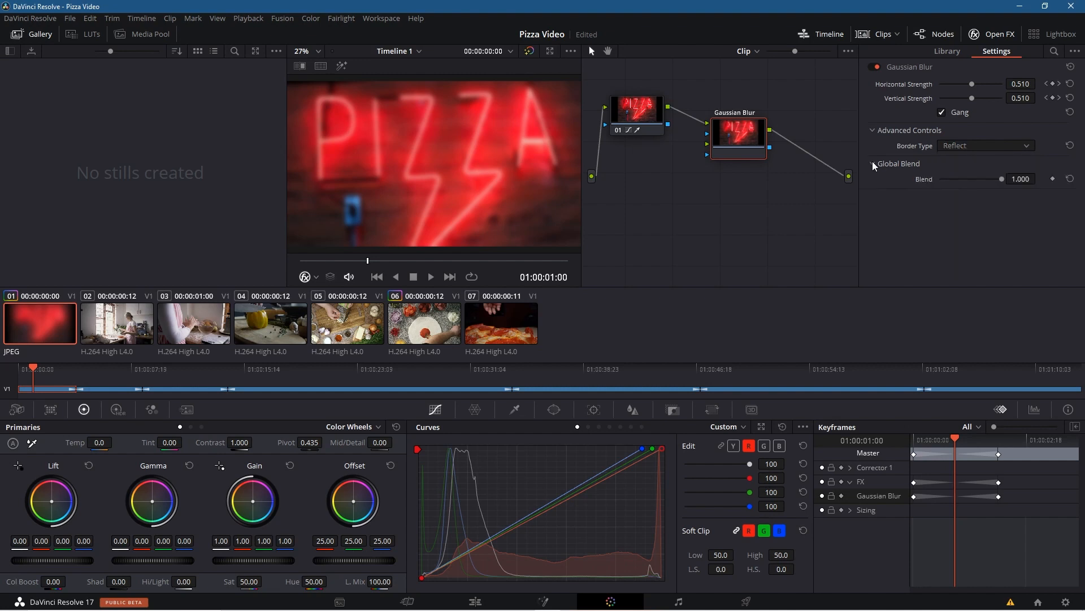
{"action": "left_click", "coordinate": [874, 165]}
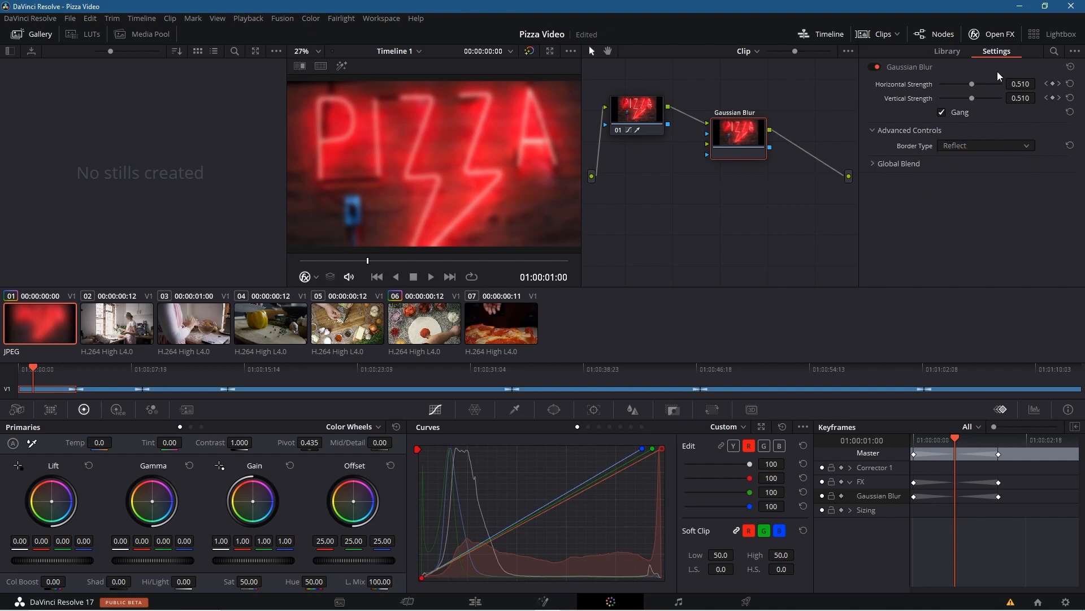
Browse the Resolve FX library's color, generate, key and light effects, ending back at the blur group
{"action": "left_click", "coordinate": [944, 54]}
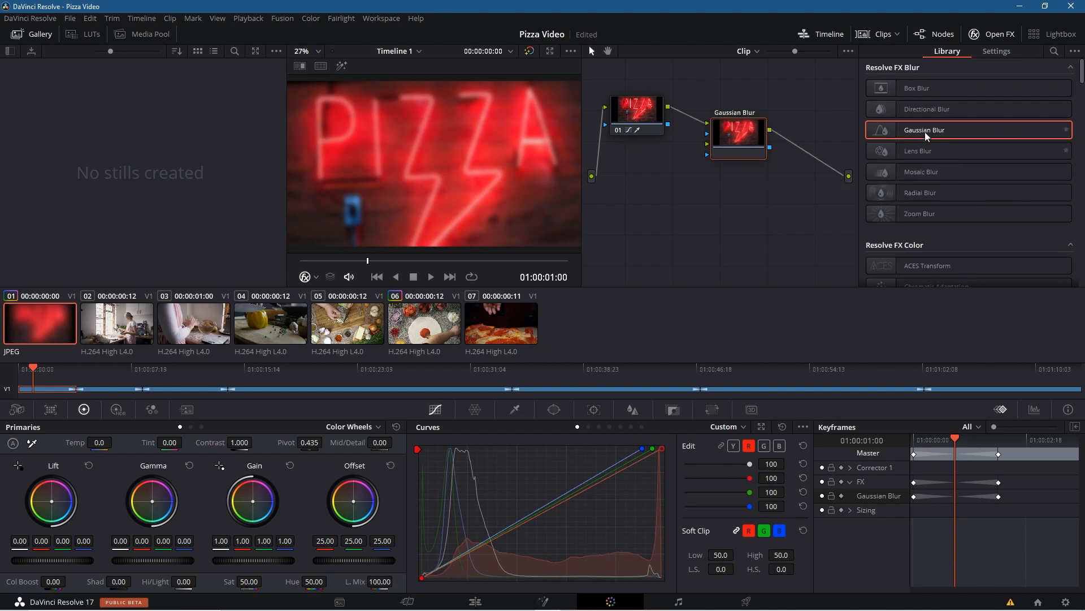
{"action": "scroll", "coordinate": [946, 227], "scroll_direction": "down", "scroll_amount": 3}
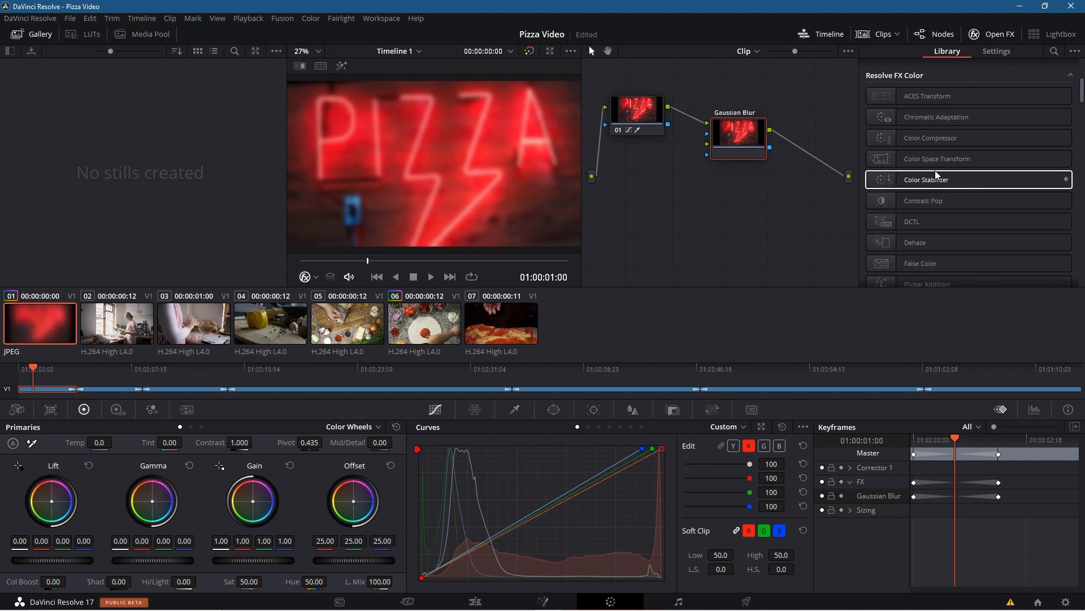
{"action": "scroll", "coordinate": [937, 240], "scroll_direction": "down", "scroll_amount": 3}
{"action": "scroll", "coordinate": [937, 244], "scroll_direction": "down", "scroll_amount": 3}
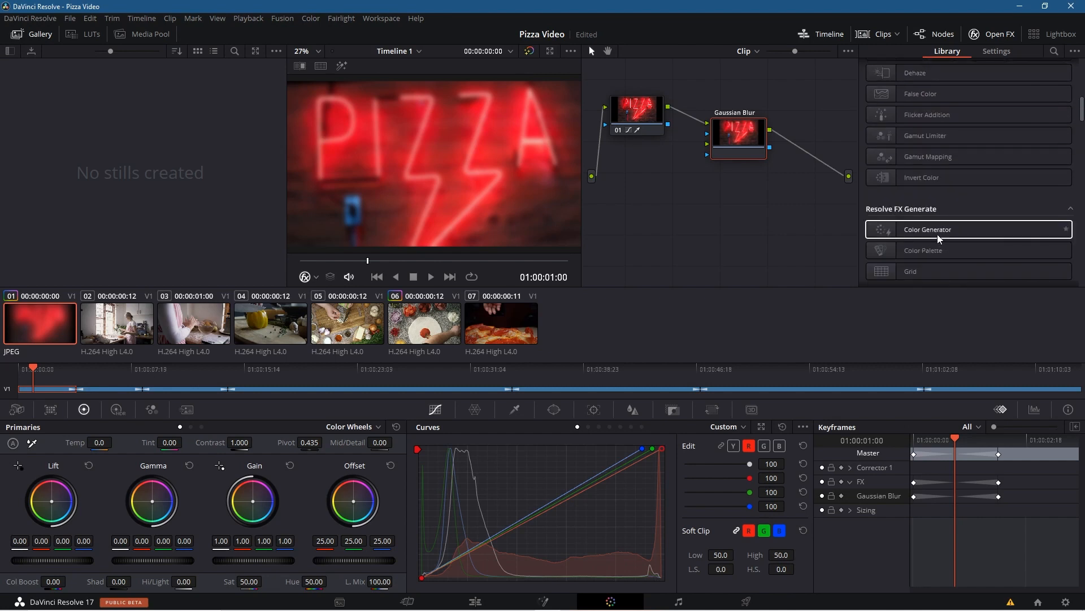
{"action": "scroll", "coordinate": [940, 238], "scroll_direction": "down", "scroll_amount": 3}
{"action": "scroll", "coordinate": [940, 232], "scroll_direction": "down", "scroll_amount": 4}
{"action": "scroll", "coordinate": [940, 231], "scroll_direction": "up", "scroll_amount": 3}
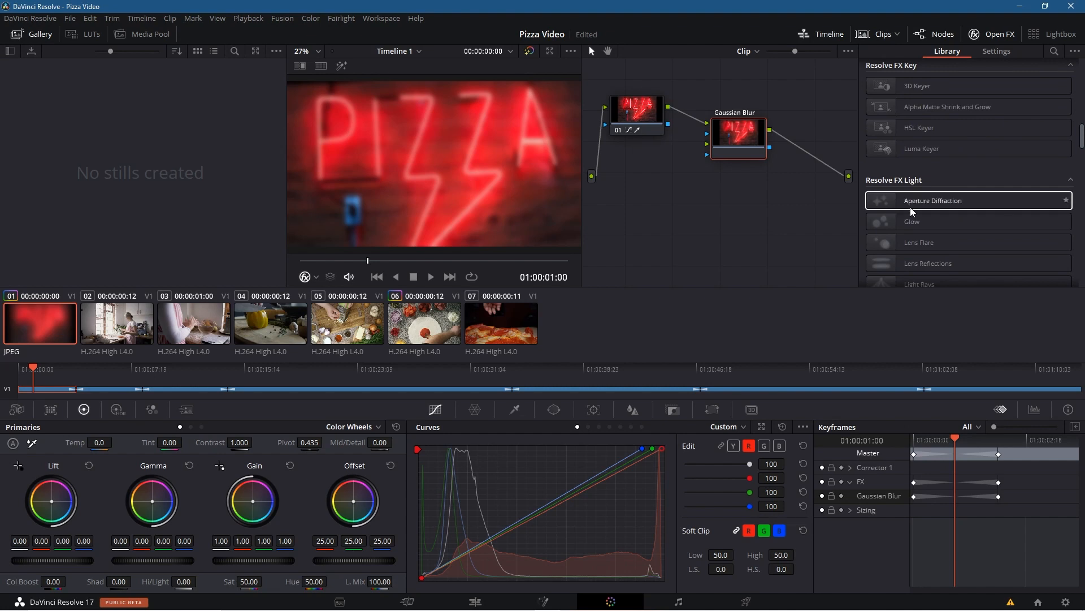
{"action": "scroll", "coordinate": [911, 212], "scroll_direction": "up", "scroll_amount": 1}
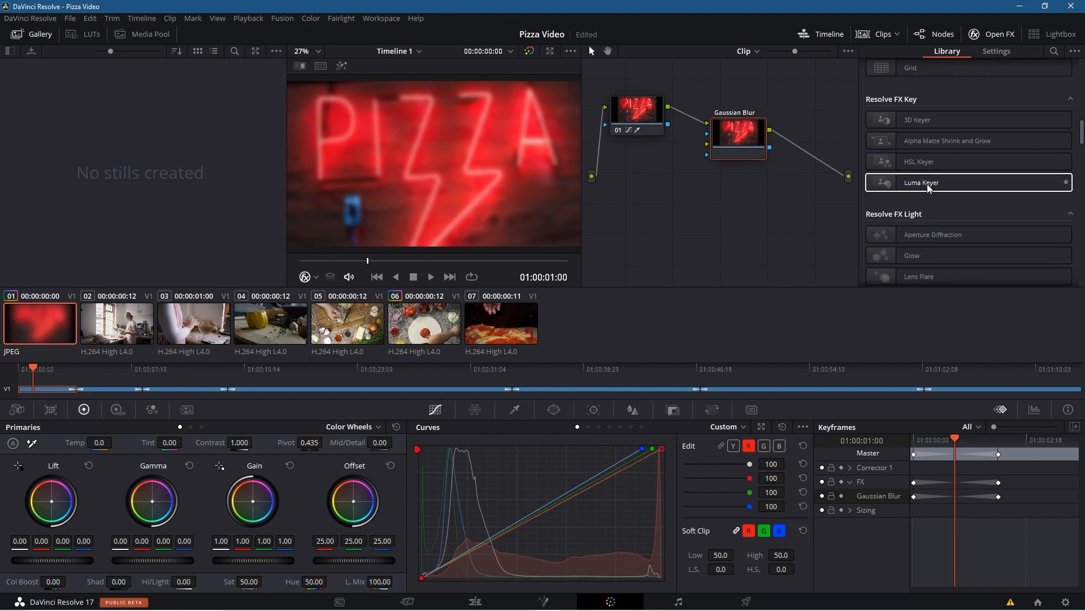
{"action": "scroll", "coordinate": [928, 187], "scroll_direction": "up", "scroll_amount": 4}
{"action": "scroll", "coordinate": [927, 193], "scroll_direction": "up", "scroll_amount": 4}
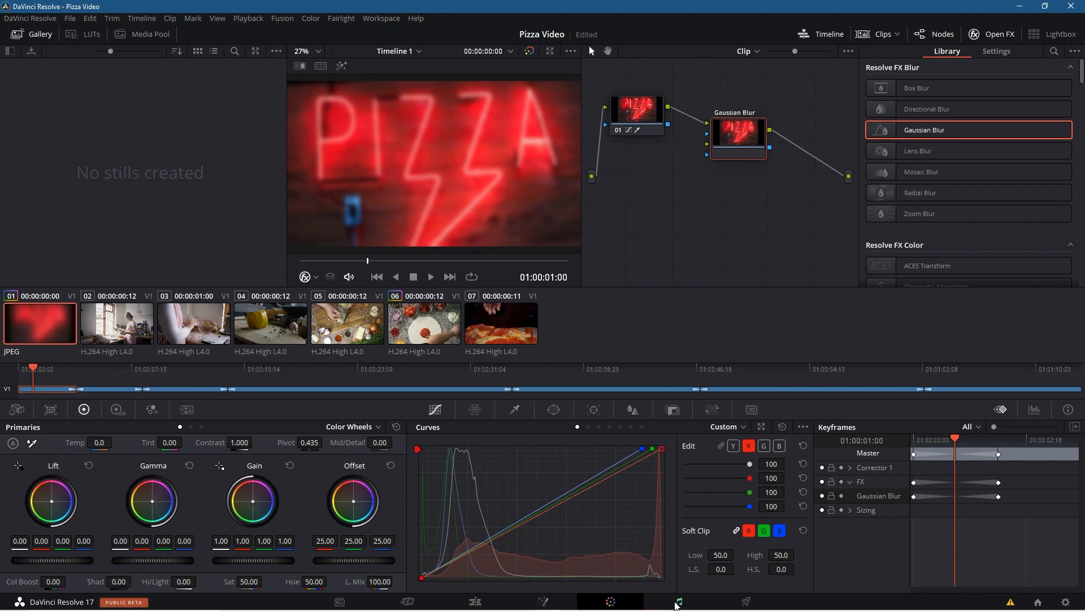
Open the Fairlight page and return to the Edit page
{"action": "left_click", "coordinate": [679, 601]}
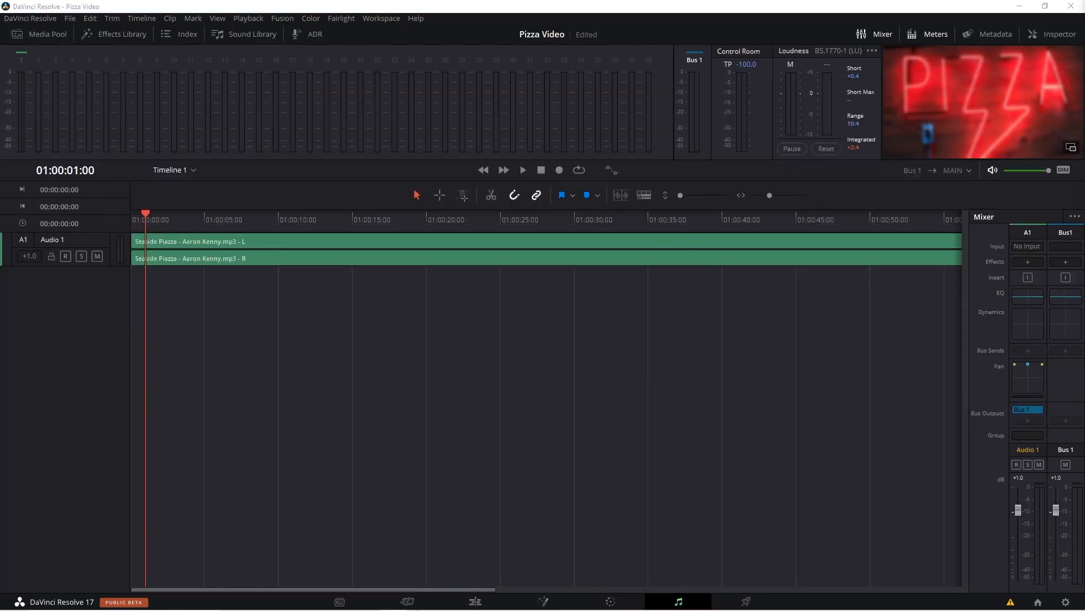
{"action": "left_click", "coordinate": [482, 601]}
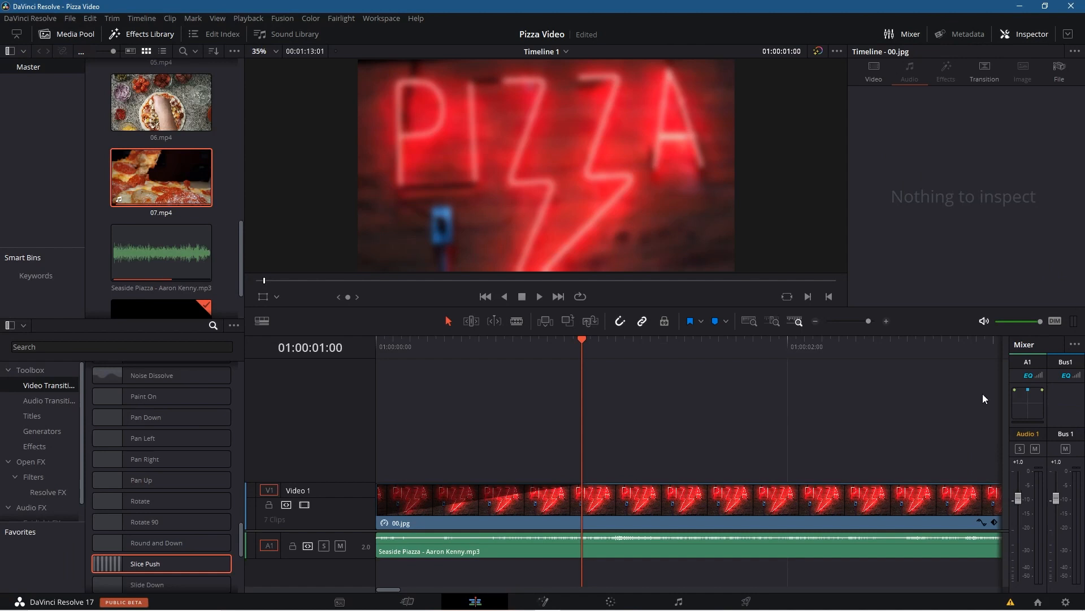
Scrub the audio track on the Fairlight page, and open the Deliver page with the playhead at 01:00:00:00
{"action": "left_click", "coordinate": [679, 603]}
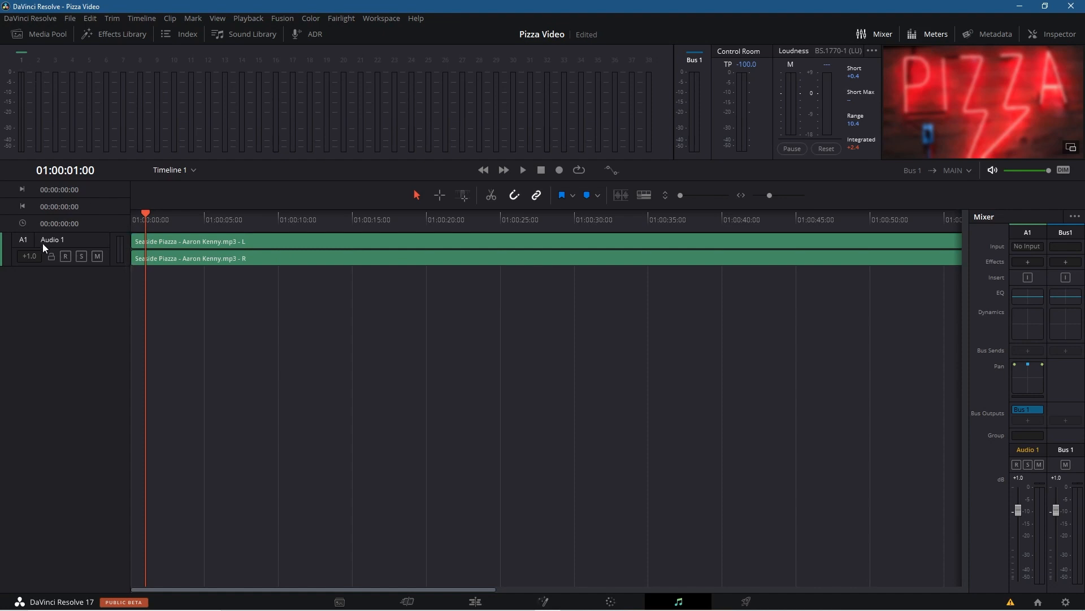
{"action": "left_click_drag", "start_coordinate": [148, 213], "coordinate": [192, 217]}
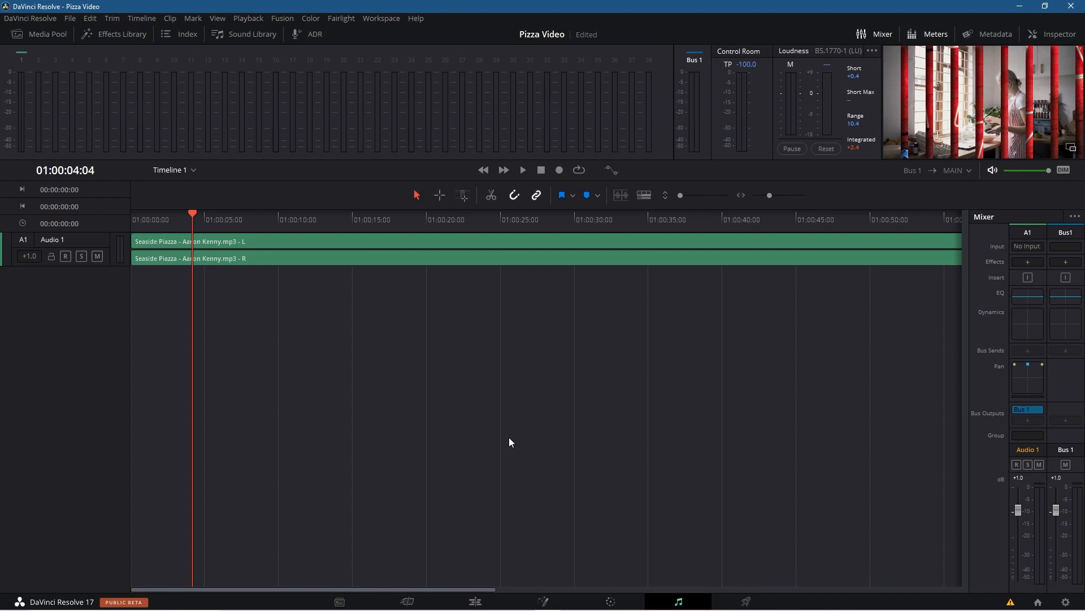
{"action": "left_click", "coordinate": [745, 602]}
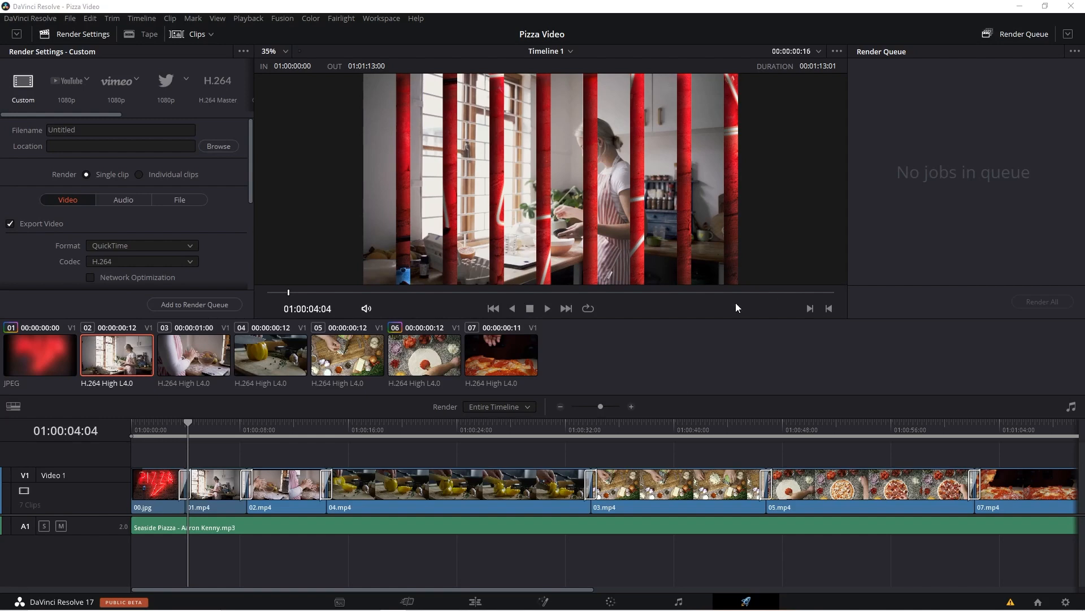
{"action": "left_click_drag", "start_coordinate": [185, 422], "coordinate": [110, 435]}
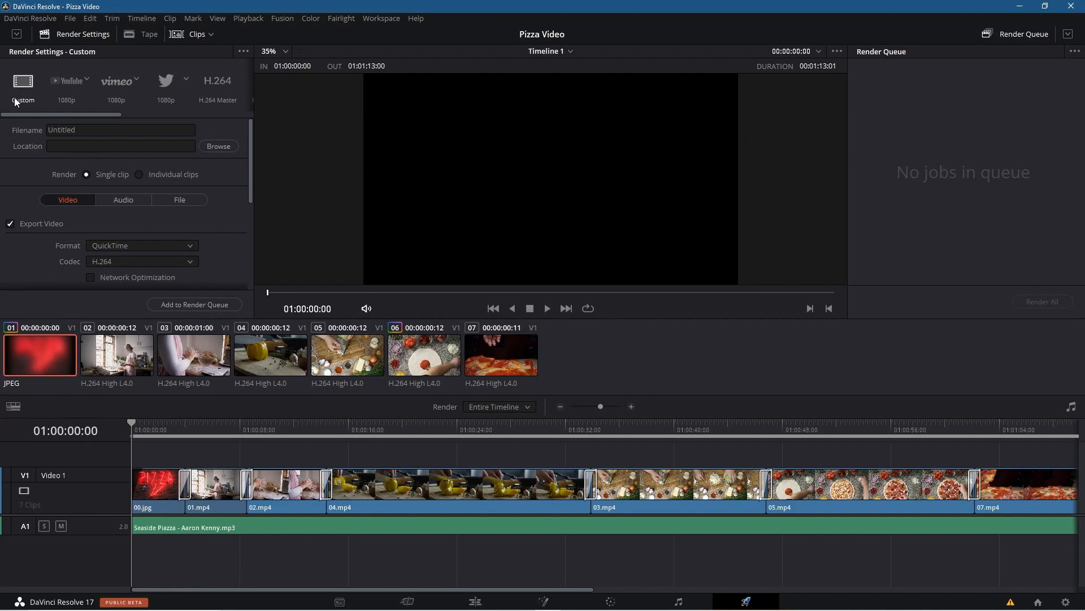
Look through the YouTube, Vimeo, Twitter and Final Cut Pro render presets and their available variants
{"action": "left_click", "coordinate": [85, 80]}
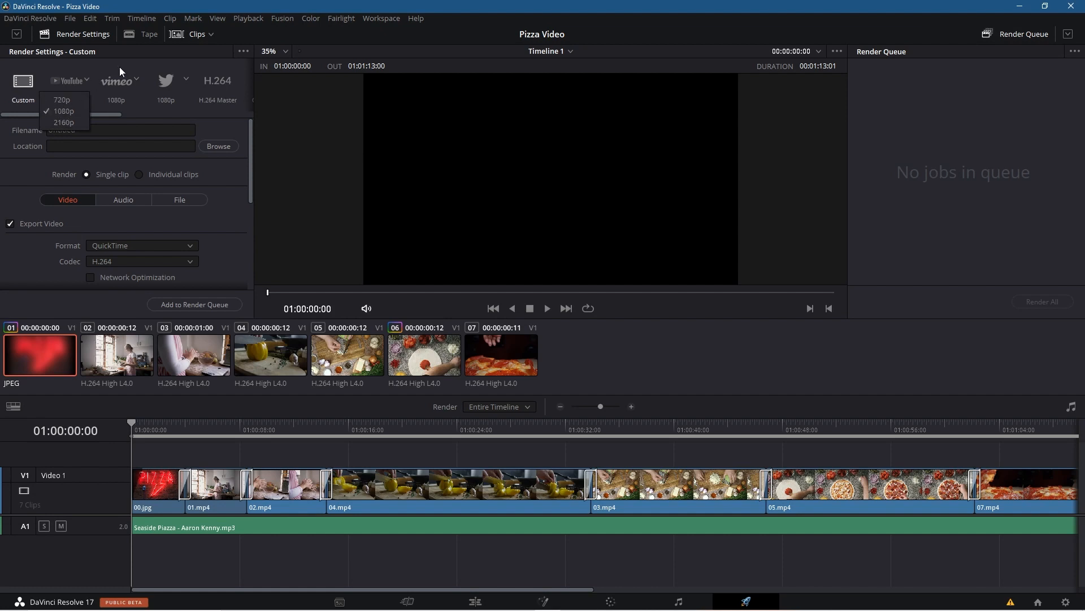
{"action": "left_click", "coordinate": [130, 79]}
{"action": "left_click", "coordinate": [135, 80]}
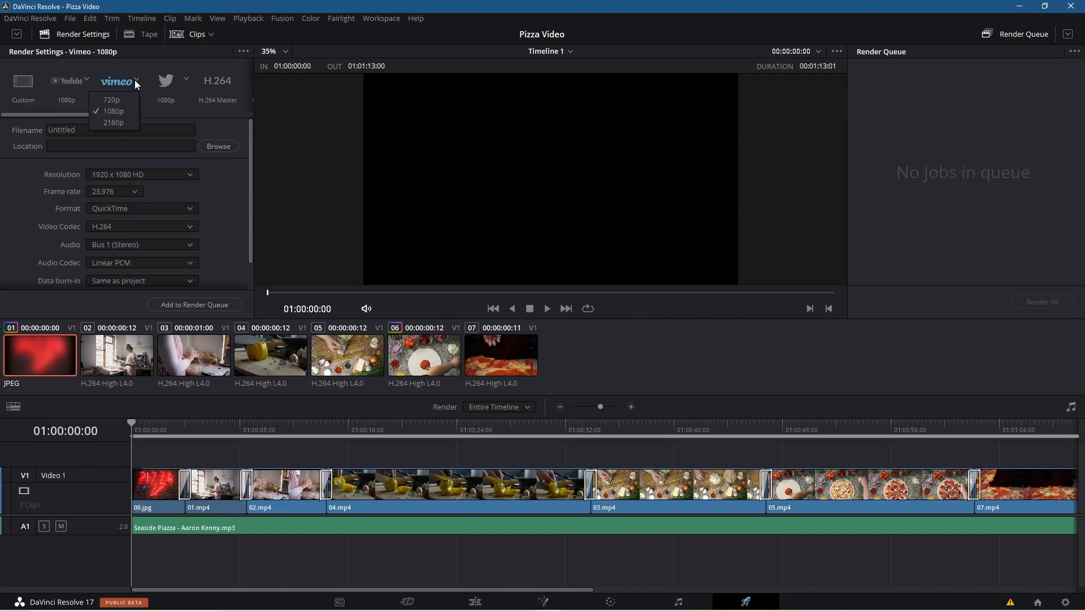
{"action": "left_click", "coordinate": [185, 79]}
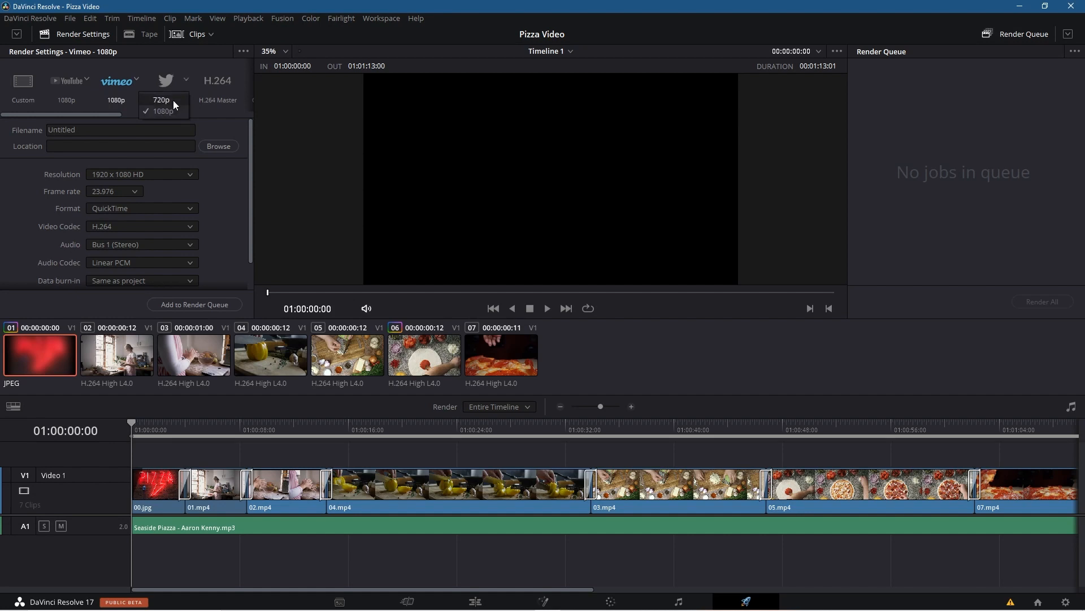
{"action": "left_click", "coordinate": [96, 110]}
{"action": "left_click_drag", "start_coordinate": [70, 114], "coordinate": [143, 115]}
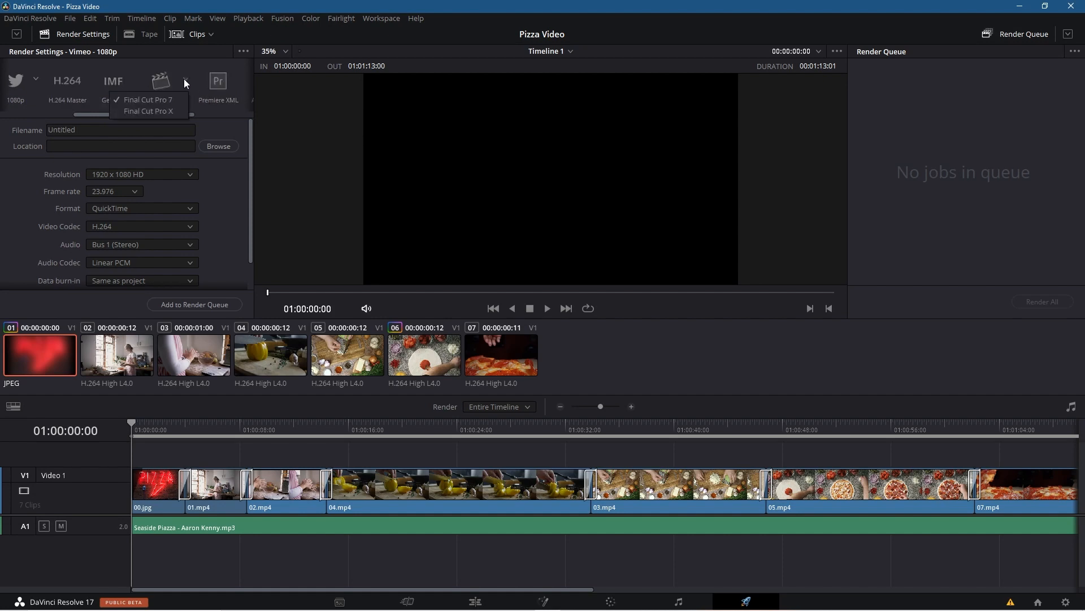
{"action": "left_click_drag", "start_coordinate": [157, 111], "coordinate": [47, 131]}
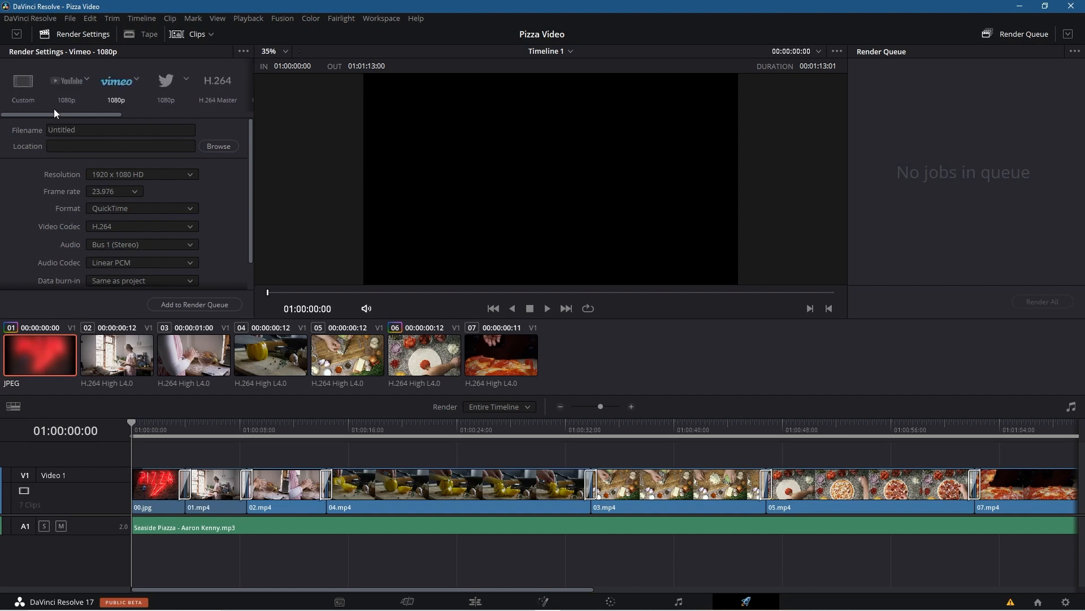
Choose the YouTube 1080p render preset, keep the frame rate at 23.976 and set the format to MP4
{"action": "left_click", "coordinate": [68, 89]}
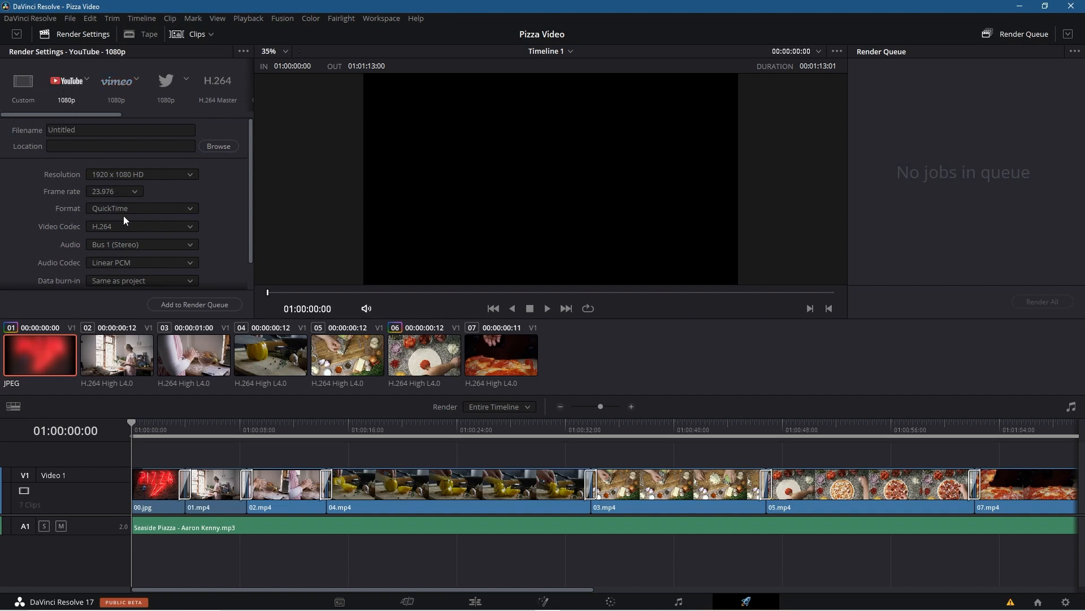
{"action": "scroll", "coordinate": [124, 262], "scroll_direction": "down", "scroll_amount": 1}
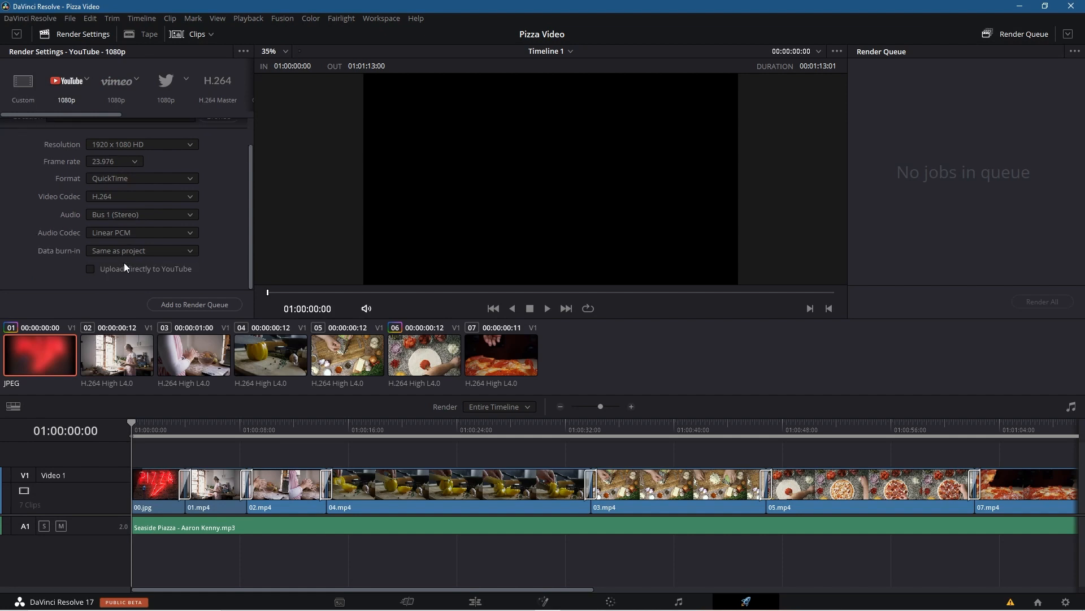
{"action": "scroll", "coordinate": [123, 262], "scroll_direction": "up", "scroll_amount": 1}
{"action": "left_click", "coordinate": [121, 192]}
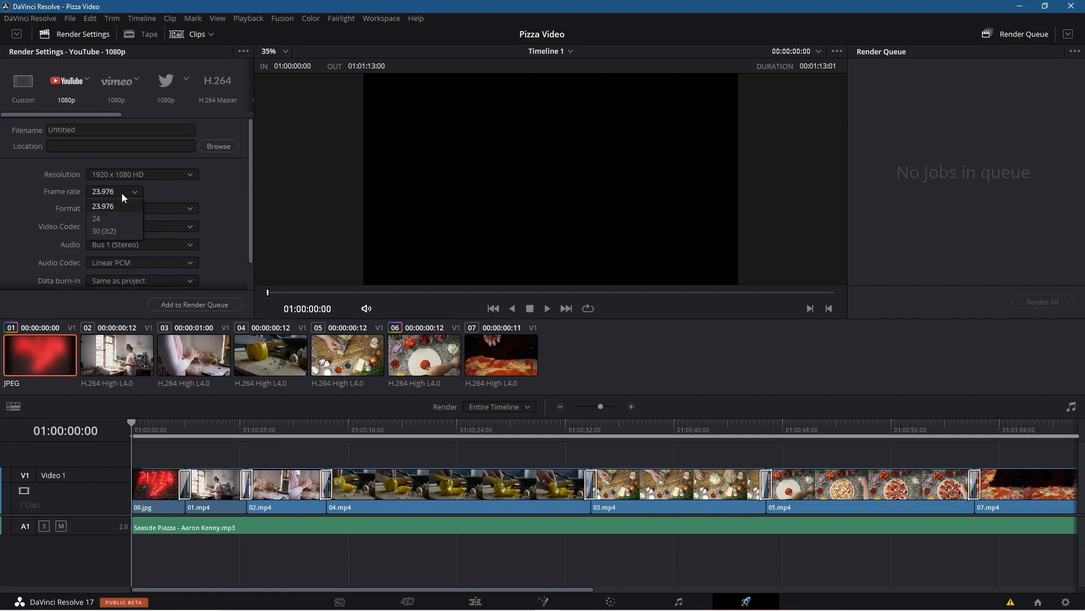
{"action": "left_click", "coordinate": [110, 190]}
{"action": "left_click", "coordinate": [118, 203]}
{"action": "left_click", "coordinate": [114, 208]}
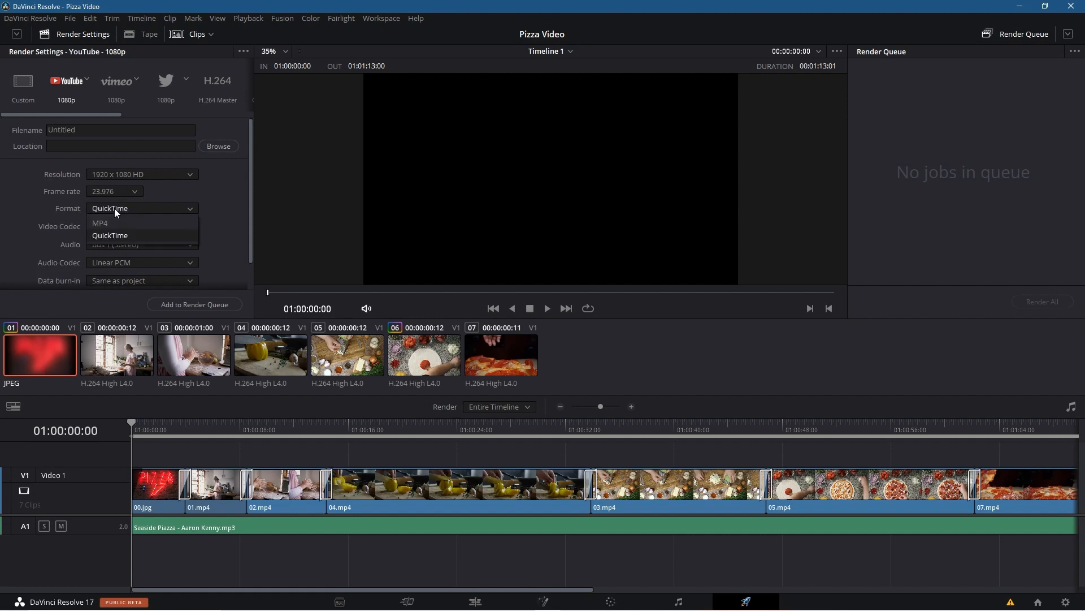
{"action": "left_click", "coordinate": [114, 223]}
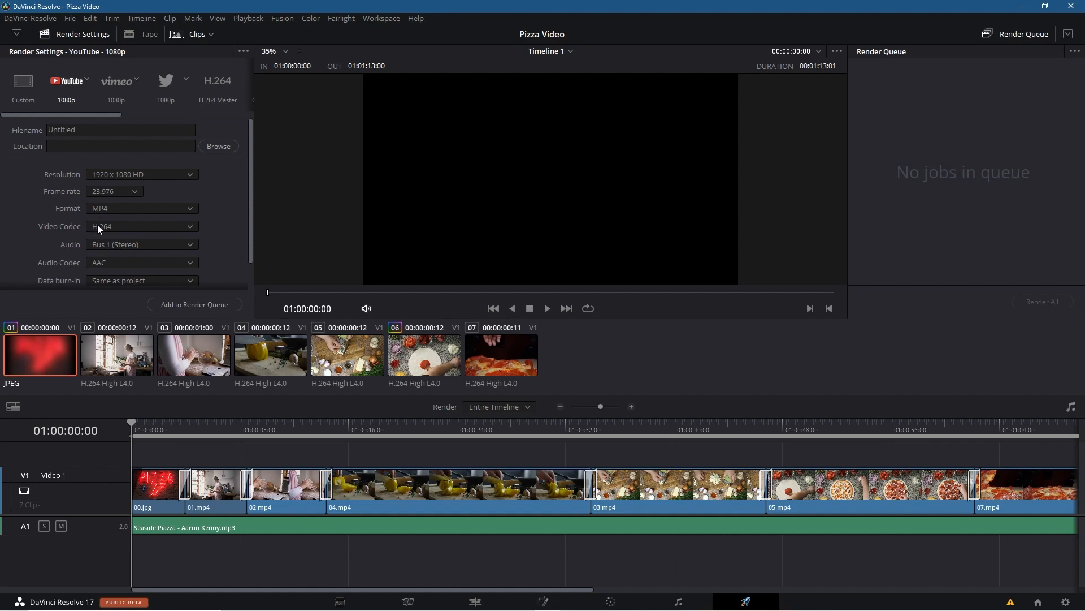
Look through the Custom preset's video export settings and return to the YouTube 1080p preset
{"action": "scroll", "coordinate": [144, 246], "scroll_direction": "down", "scroll_amount": 2}
{"action": "scroll", "coordinate": [144, 245], "scroll_direction": "up", "scroll_amount": 2}
{"action": "left_click", "coordinate": [24, 88]}
{"action": "left_click", "coordinate": [68, 199]}
{"action": "scroll", "coordinate": [118, 256], "scroll_direction": "down", "scroll_amount": 2}
{"action": "scroll", "coordinate": [104, 269], "scroll_direction": "down", "scroll_amount": 2}
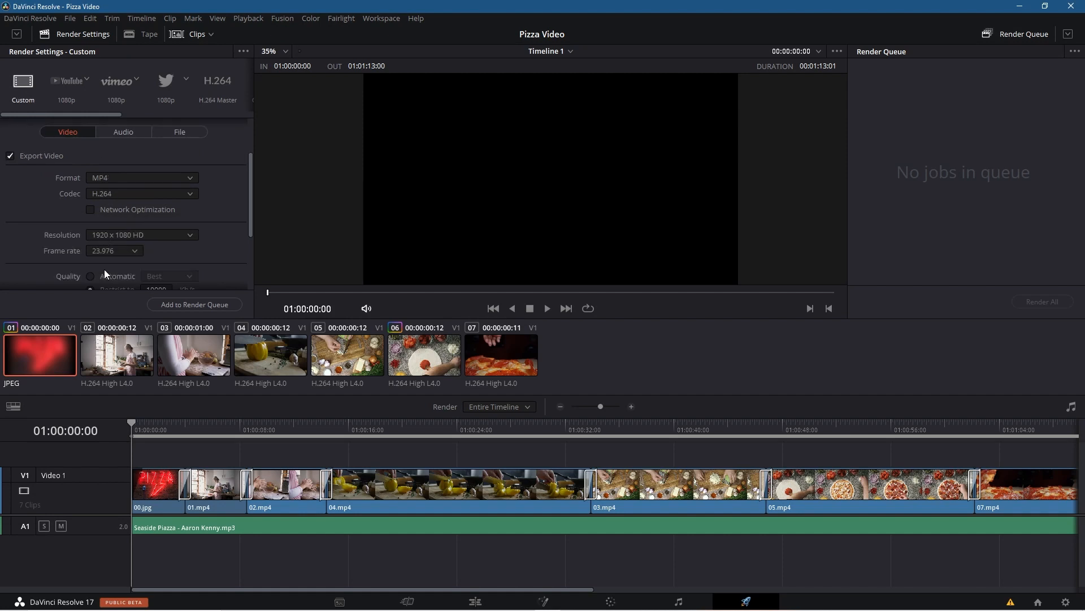
{"action": "scroll", "coordinate": [104, 269], "scroll_direction": "down", "scroll_amount": 6}
{"action": "scroll", "coordinate": [104, 269], "scroll_direction": "up", "scroll_amount": 10}
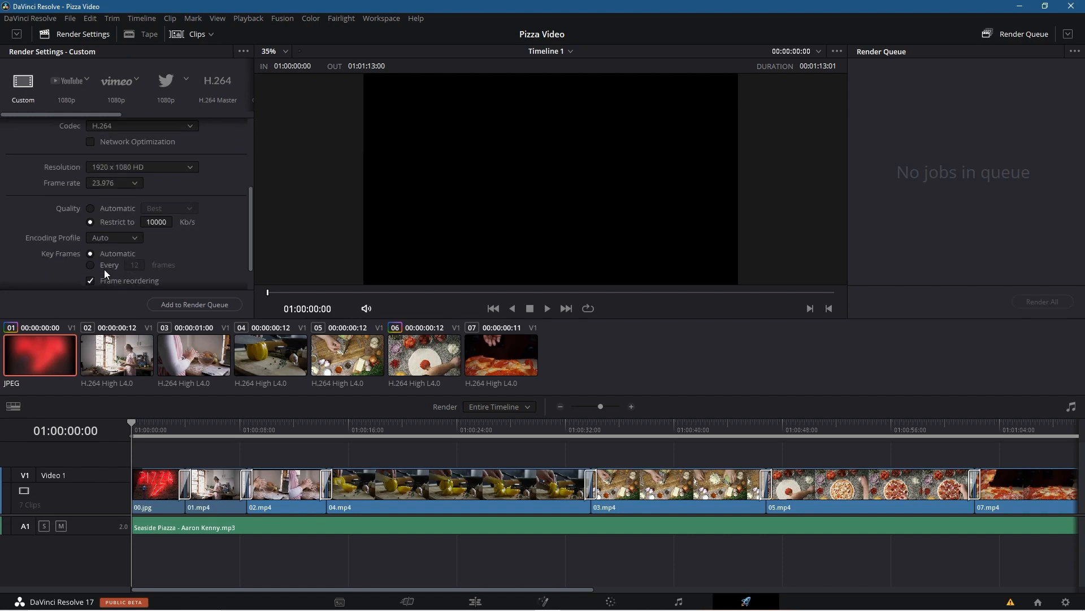
{"action": "left_click", "coordinate": [65, 89]}
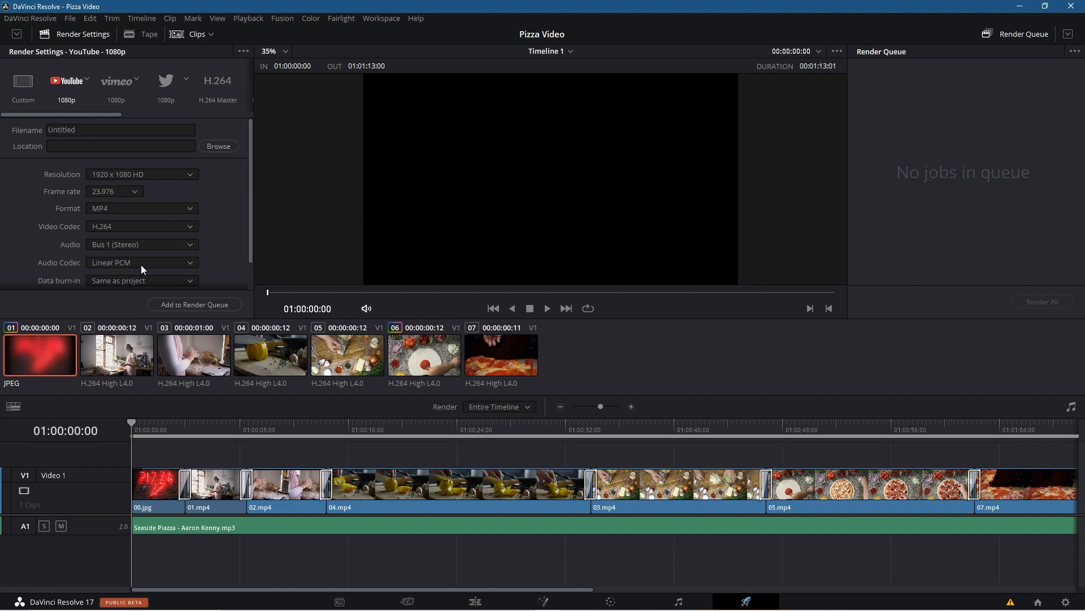
Examine the options for uploading directly to YouTube, leaving direct upload turned off
{"action": "scroll", "coordinate": [141, 265], "scroll_direction": "down", "scroll_amount": 1}
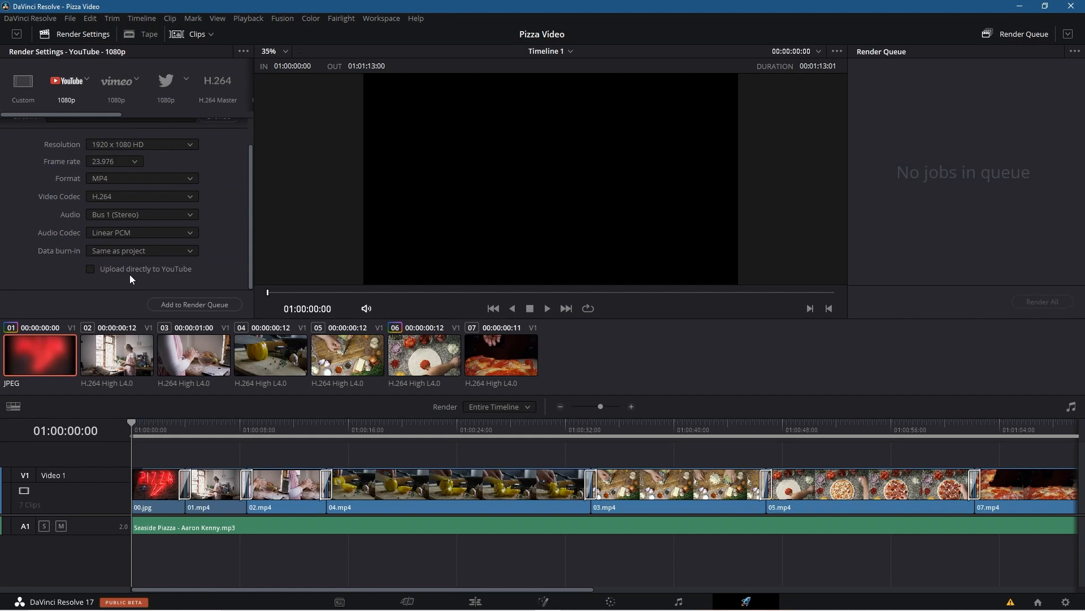
{"action": "left_click", "coordinate": [90, 269]}
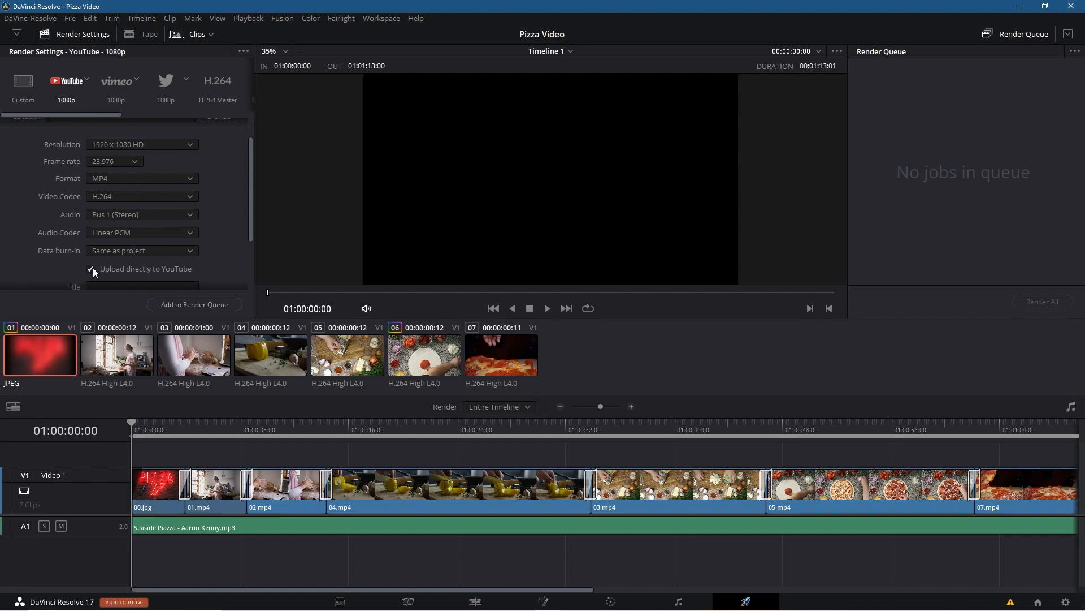
{"action": "scroll", "coordinate": [111, 266], "scroll_direction": "down", "scroll_amount": 2}
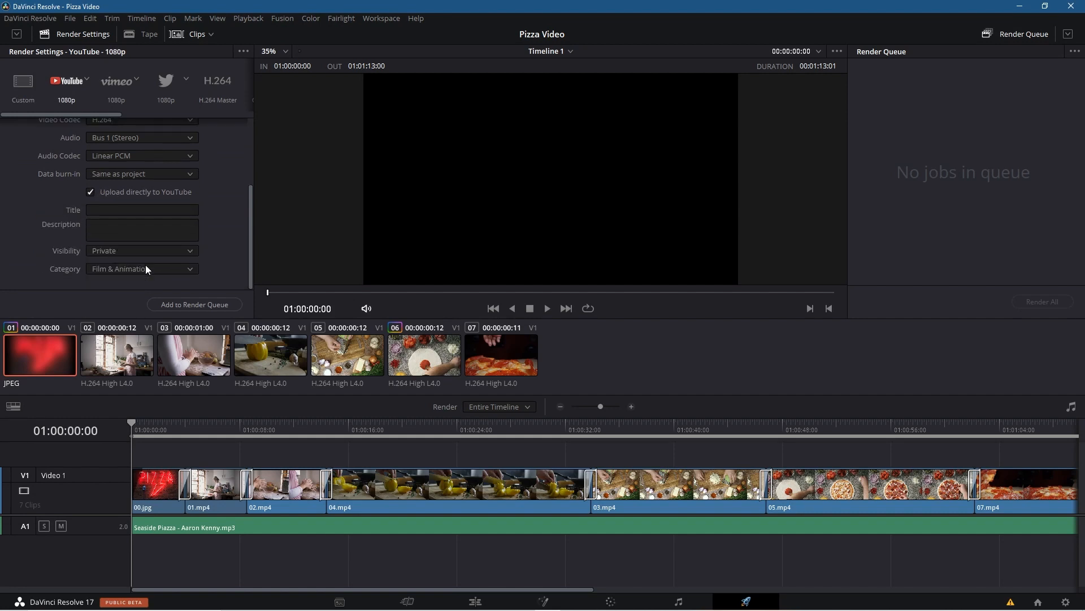
{"action": "scroll", "coordinate": [135, 250], "scroll_direction": "up", "scroll_amount": 1}
{"action": "left_click", "coordinate": [114, 223]}
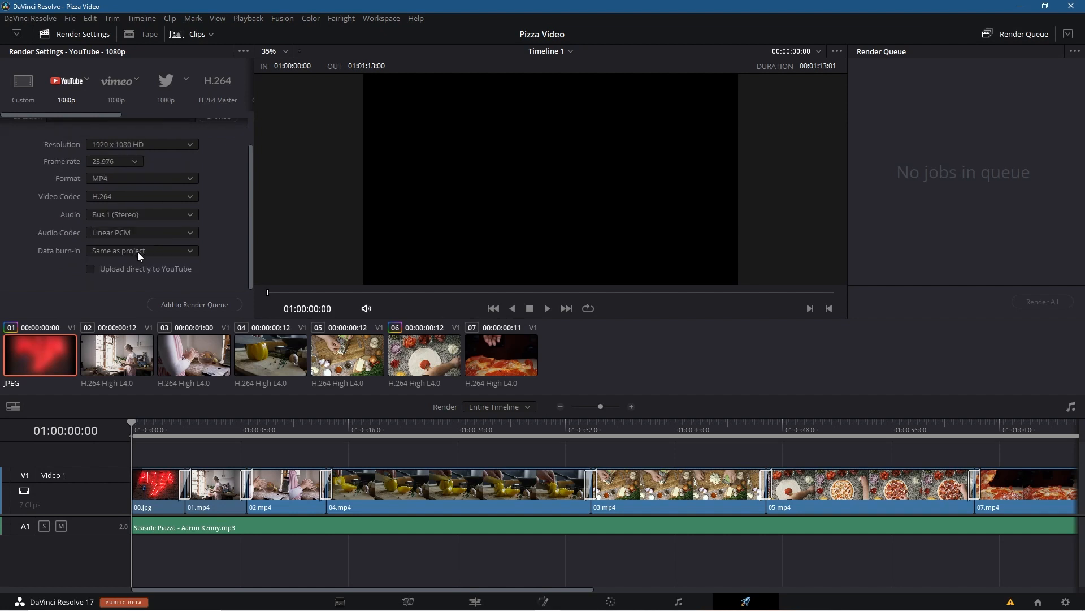
{"action": "scroll", "coordinate": [143, 252], "scroll_direction": "up", "scroll_amount": 1}
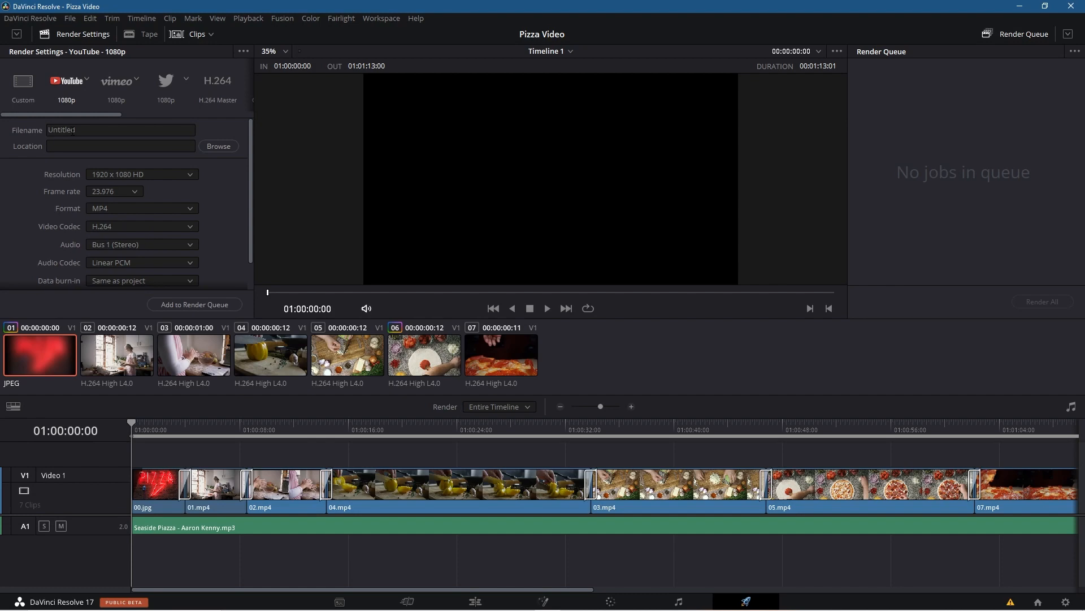
Browse for the render location and create a Final Content folder inside the Desktop's Davinci Resolve 17 - Ultimate Beginners Tutorial folder
{"action": "left_click", "coordinate": [215, 149]}
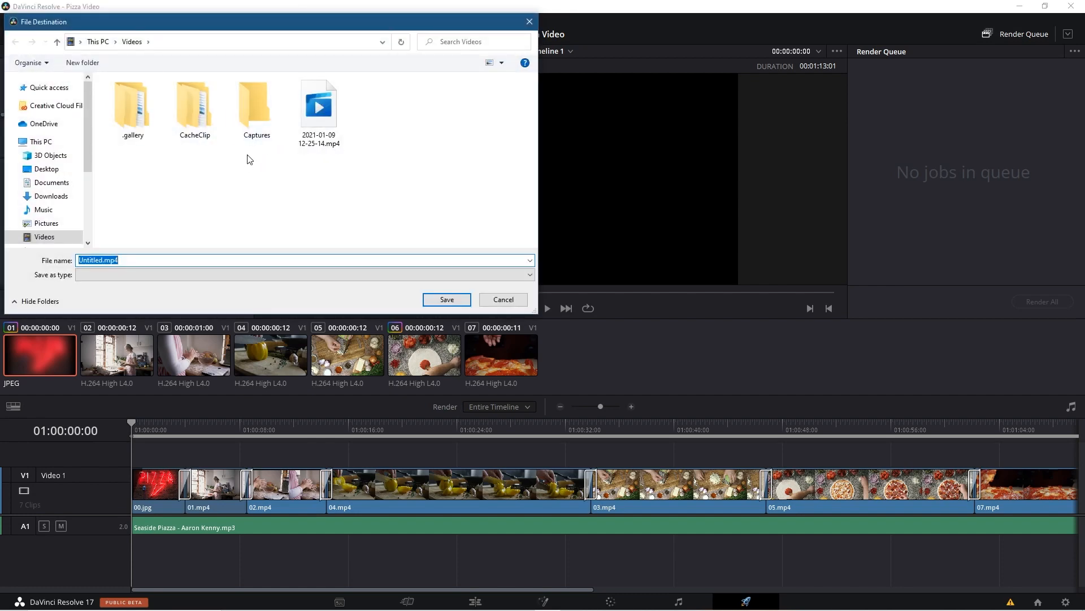
{"action": "left_click", "coordinate": [45, 169]}
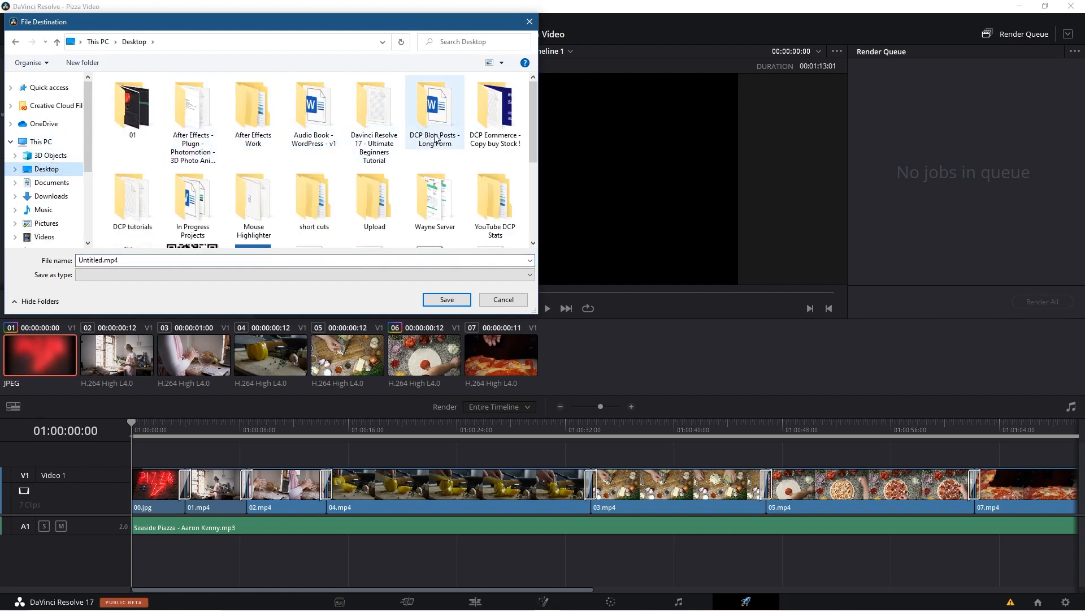
{"action": "double_click", "coordinate": [368, 130]}
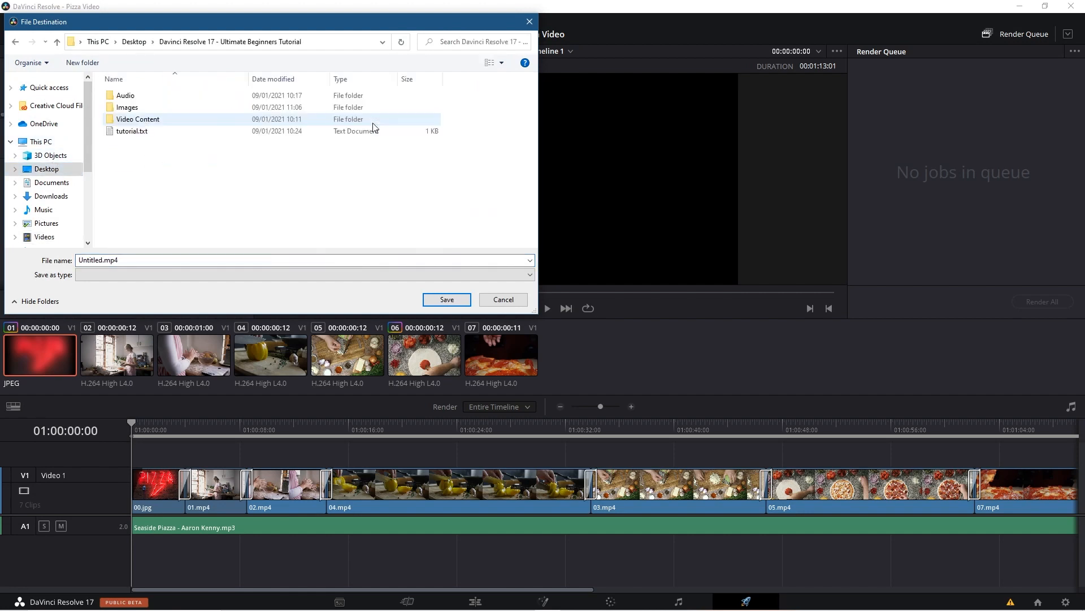
{"action": "right_click", "coordinate": [173, 170]}
{"action": "mouse_move", "coordinate": [147, 284]}
{"action": "left_click", "coordinate": [193, 285]}
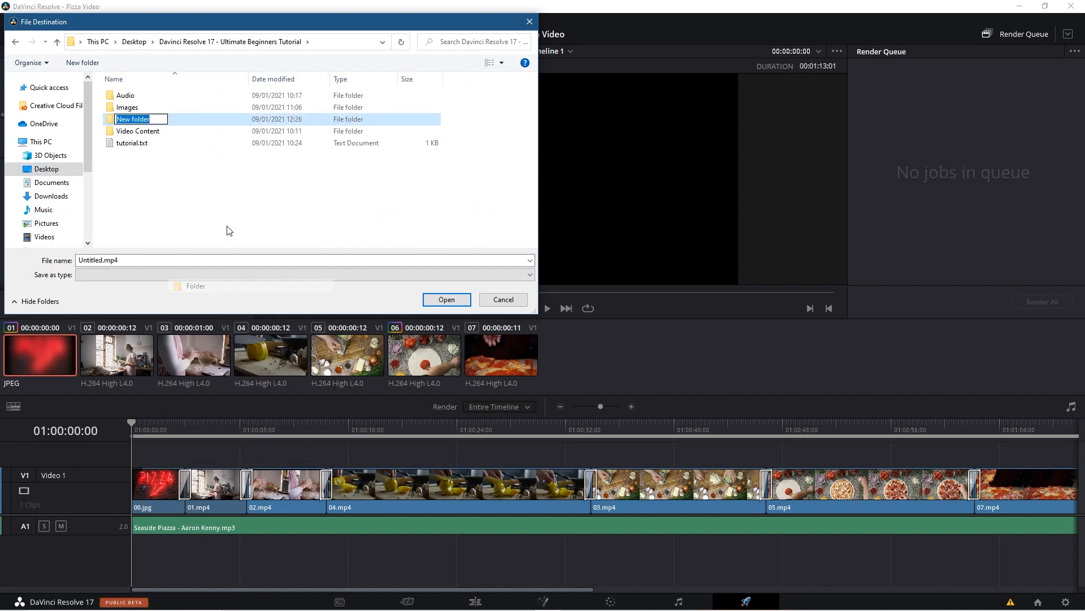
{"action": "type", "text": "Final Content"}
{"action": "key", "text": "Return"}
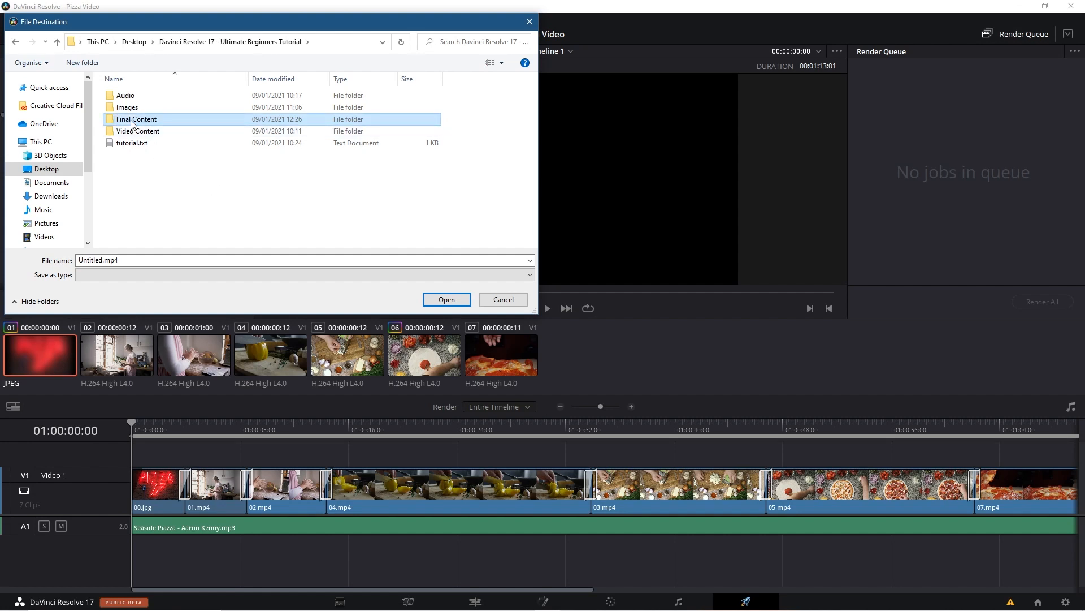
{"action": "double_click", "coordinate": [135, 120]}
Name the output file Pizza Video - 01 and save it as the render destination in the Final Content folder
{"action": "left_click", "coordinate": [98, 260]}
{"action": "left_click", "coordinate": [94, 260]}
{"action": "left_click_drag", "start_coordinate": [100, 259], "coordinate": [38, 263]}
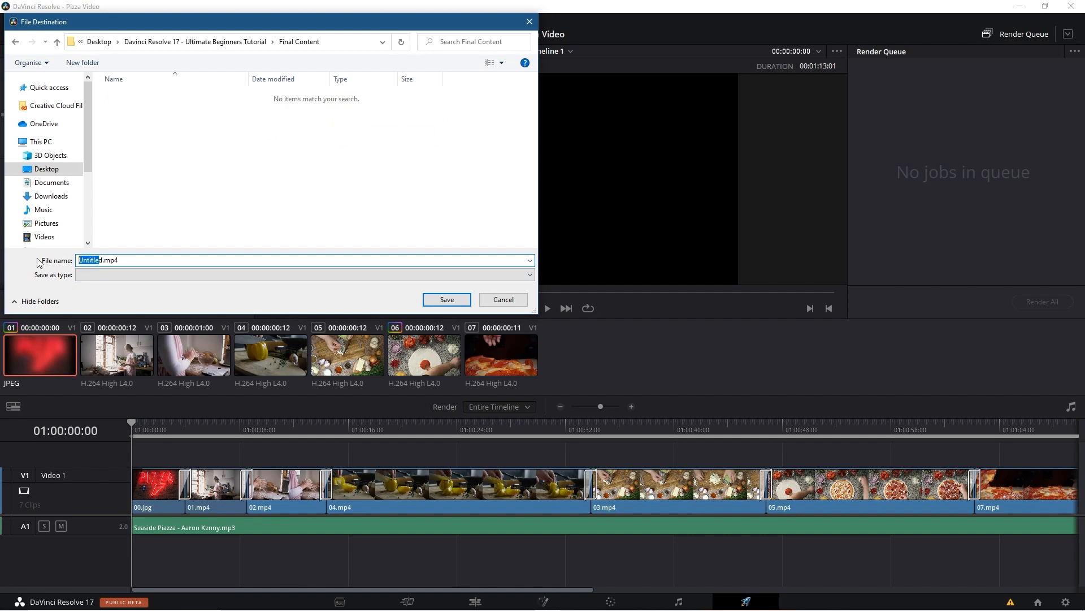
{"action": "key", "text": "BackSpace"}
{"action": "key", "text": "Delete"}
{"action": "type", "text": "Pizza Video - 01"}
{"action": "left_click", "coordinate": [447, 299]}
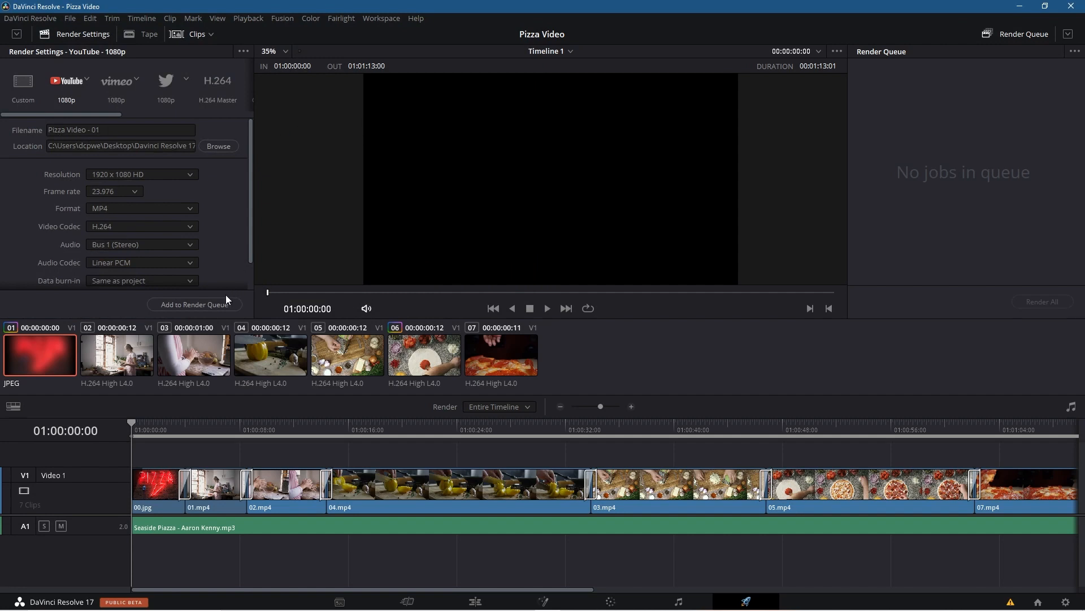
Add the Pizza Video - 01 job to the render queue and render all queued jobs
{"action": "left_click", "coordinate": [199, 305]}
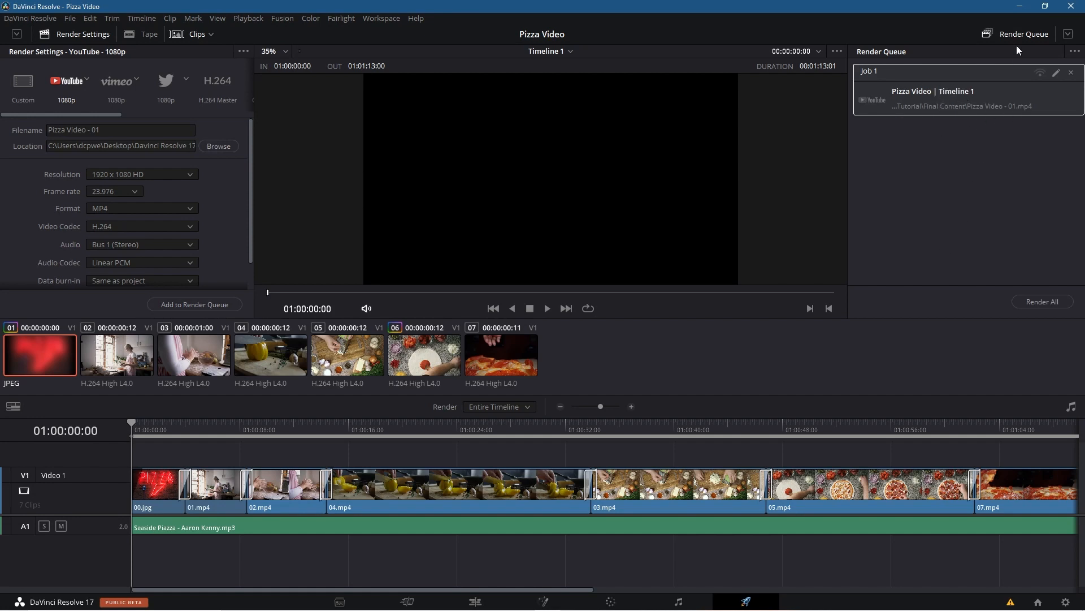
{"action": "left_click", "coordinate": [1053, 303]}
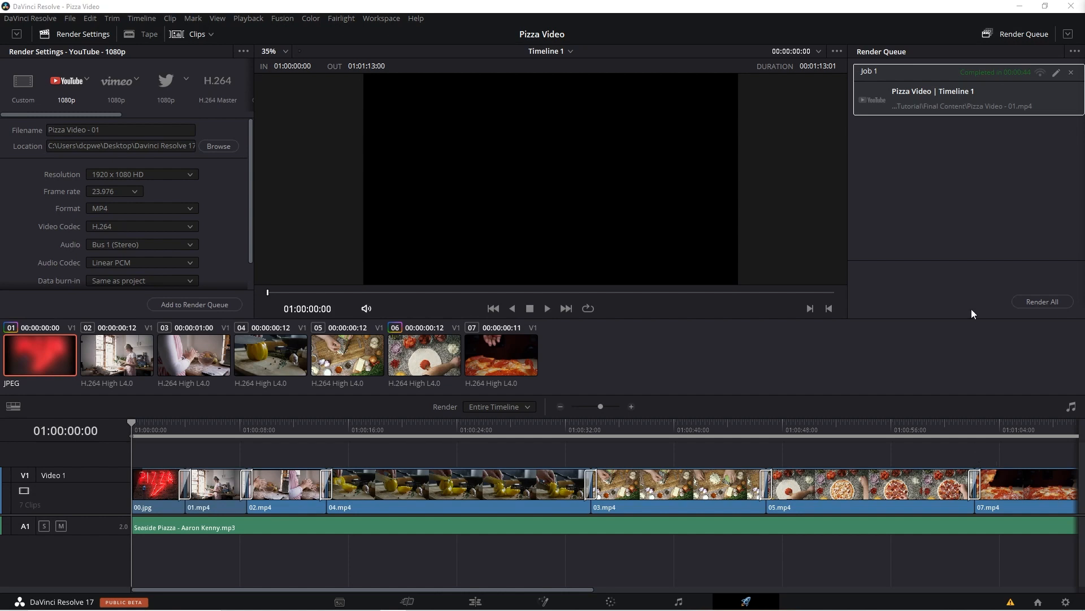
Switch to File Explorer and check the rendered Pizza Video - 01.mp4 in the Final Content folder
{"action": "left_click", "coordinate": [1020, 7]}
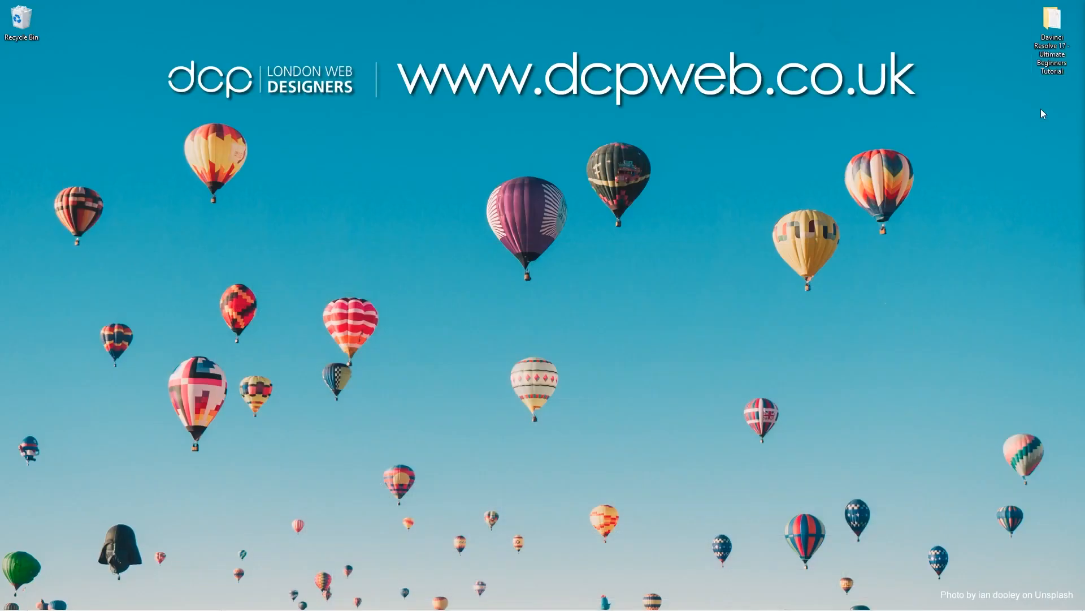
{"action": "left_click_drag", "start_coordinate": [546, 610], "coordinate": [672, 20]}
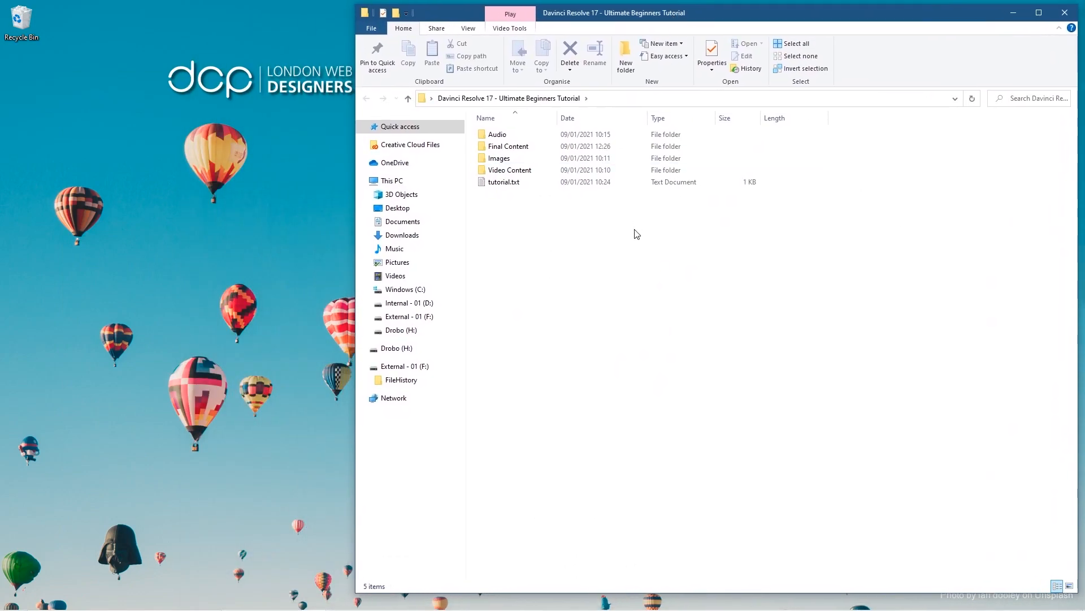
{"action": "double_click", "coordinate": [506, 147]}
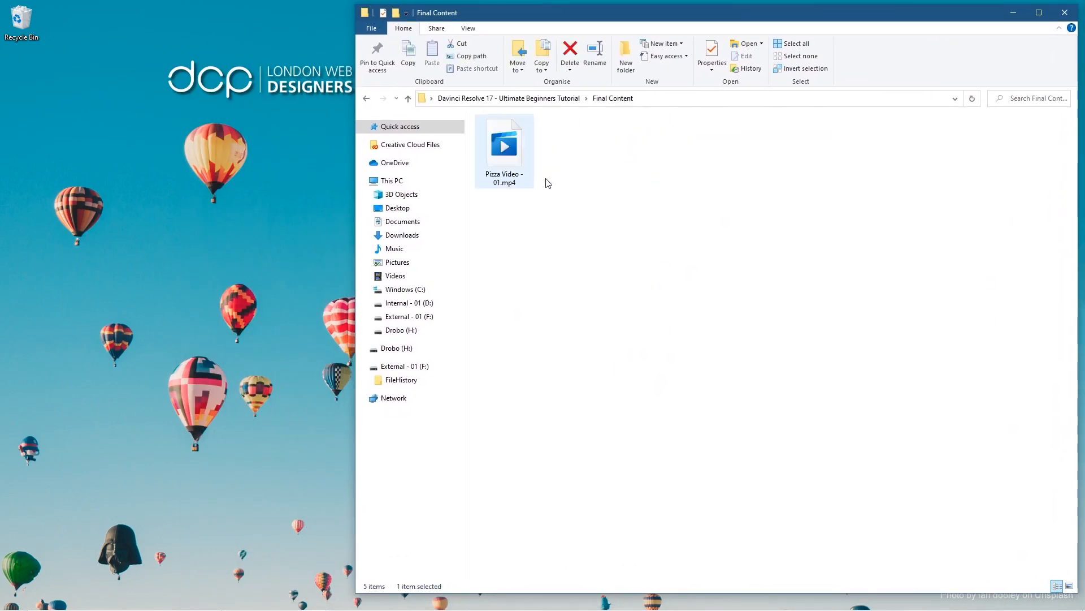
{"action": "left_click", "coordinate": [524, 184]}
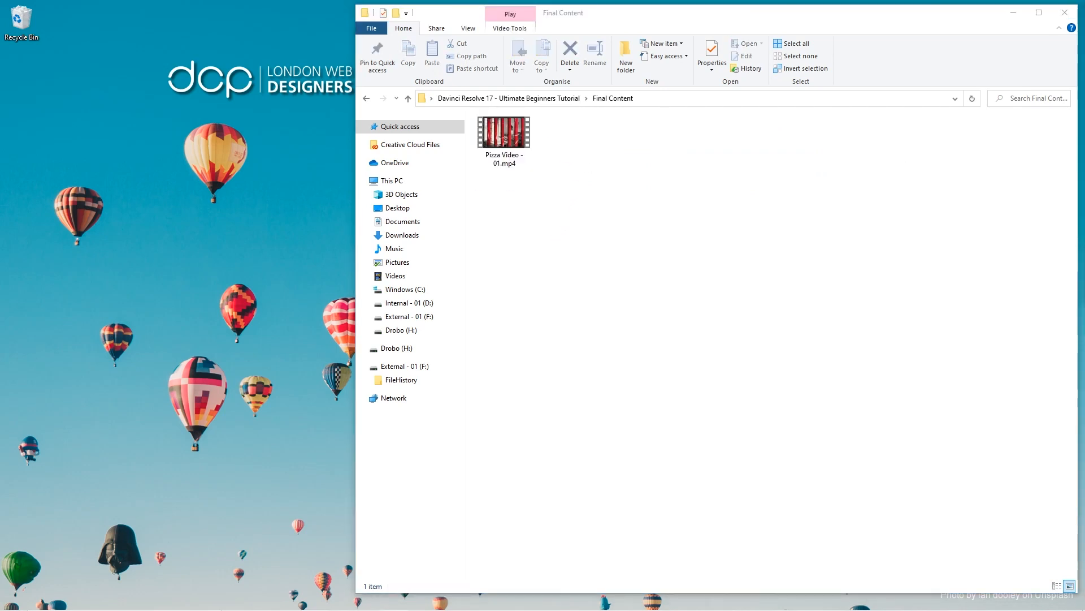
Play the rendered Pizza Video - 01.mp4 to check it, and close the video player
{"action": "left_click", "coordinate": [547, 160]}
{"action": "double_click", "coordinate": [505, 136]}
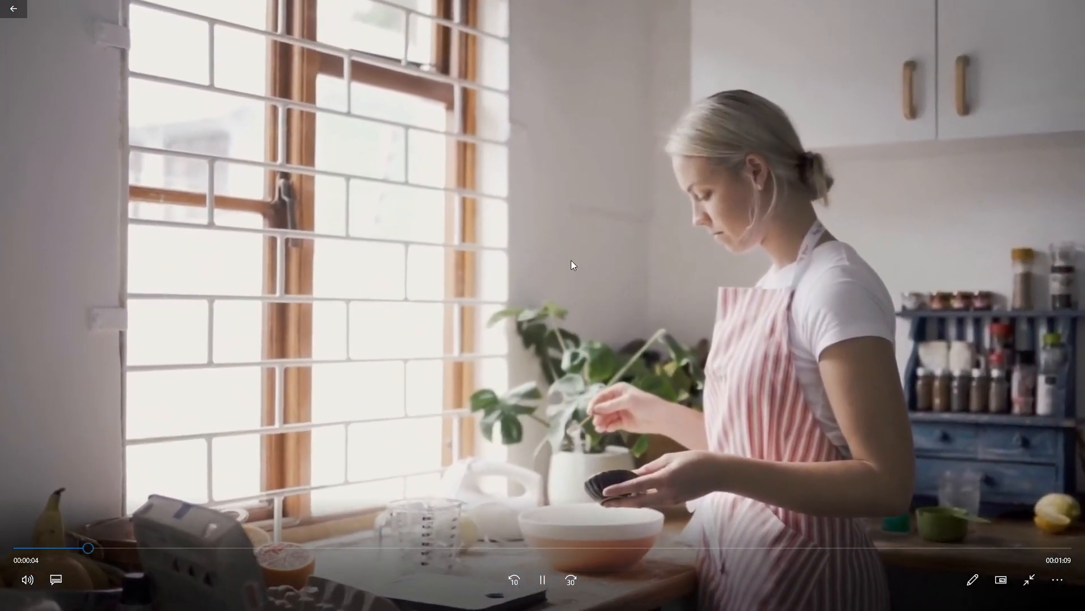
{"action": "double_click", "coordinate": [571, 260]}
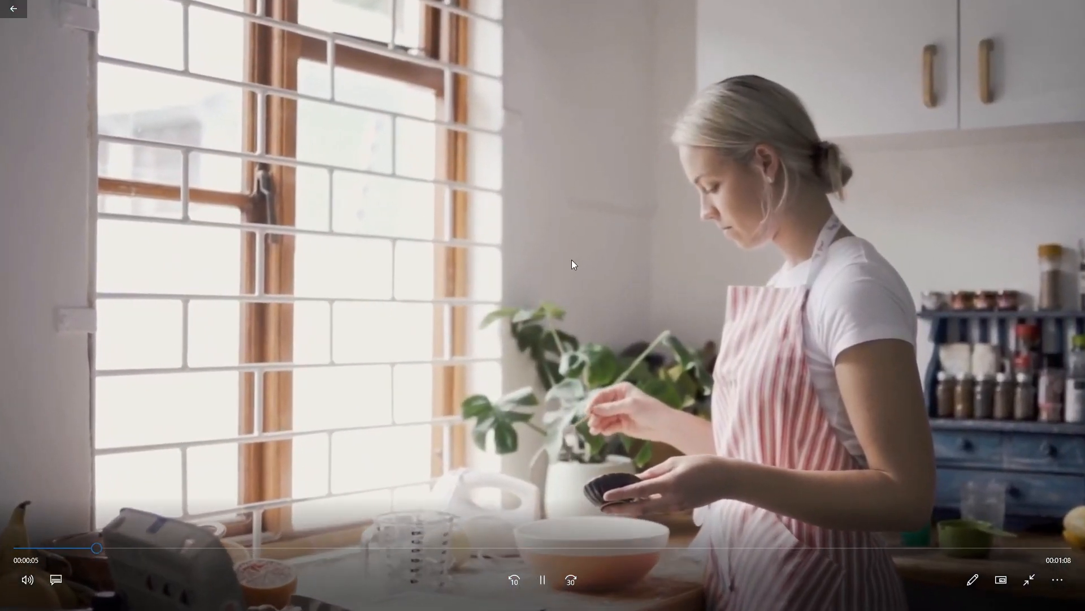
{"action": "left_click", "coordinate": [1072, 9]}
Delete Pizza Video - 01.mp4 from the Final Content folder
{"action": "left_click", "coordinate": [699, 246]}
{"action": "left_click_drag", "start_coordinate": [521, 211], "coordinate": [504, 130]}
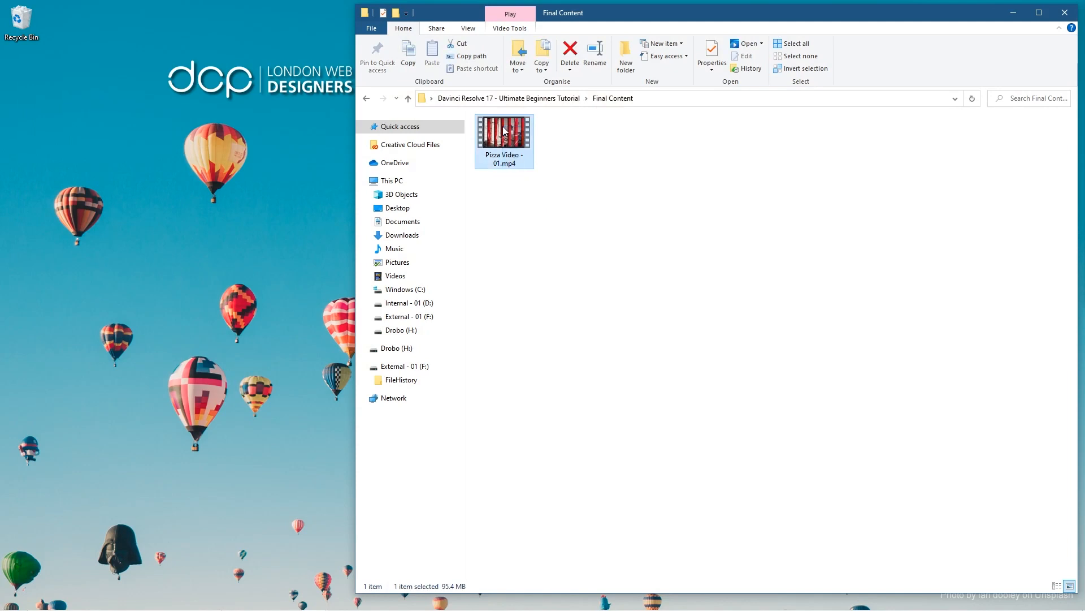
{"action": "key", "text": "Delete"}
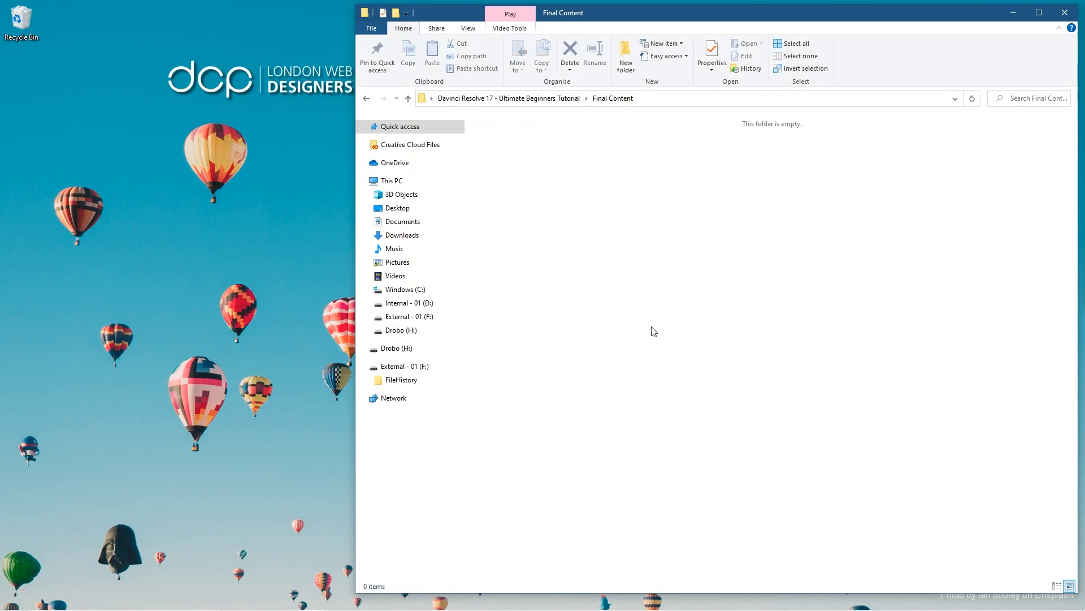
Switch back to DaVinci Resolve and review the YouTube 1080p render settings, including the audio codec and data burn-in options
{"action": "key", "text": "alt+Tab"}
{"action": "key", "text": "alt+Tab"}
{"action": "key", "text": "alt+Tab"}
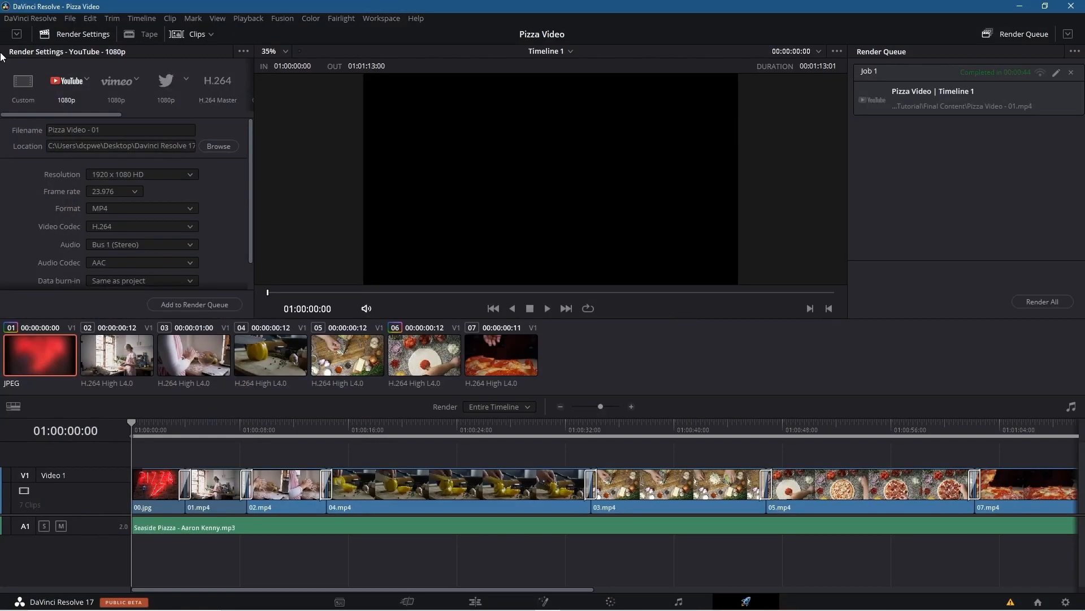
{"action": "scroll", "coordinate": [53, 245], "scroll_direction": "down", "scroll_amount": 1}
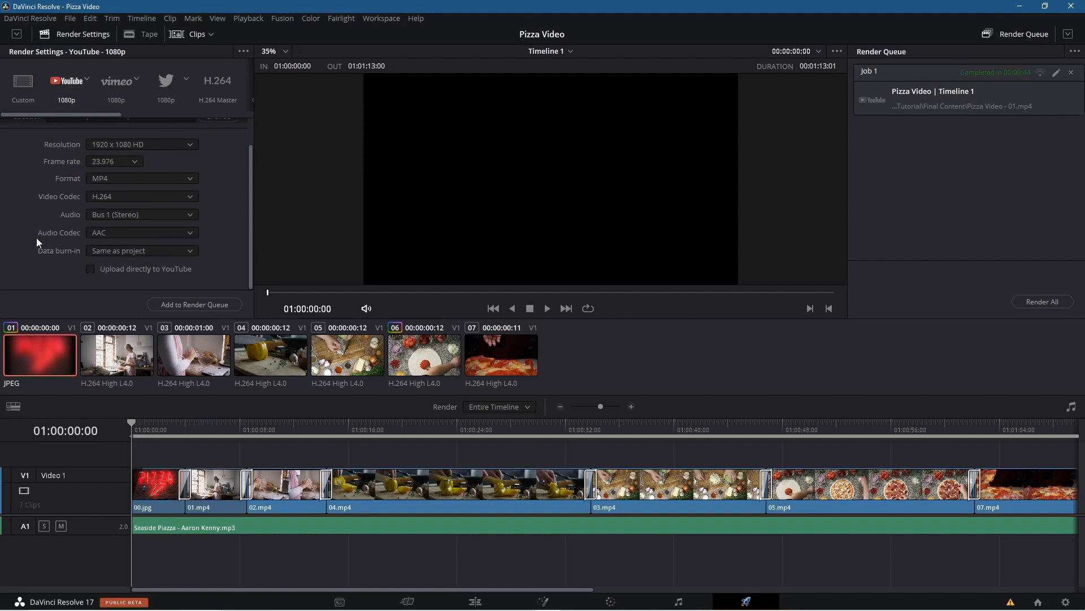
{"action": "left_click", "coordinate": [108, 234]}
{"action": "left_click", "coordinate": [99, 248]}
{"action": "scroll", "coordinate": [29, 214], "scroll_direction": "up", "scroll_amount": 1}
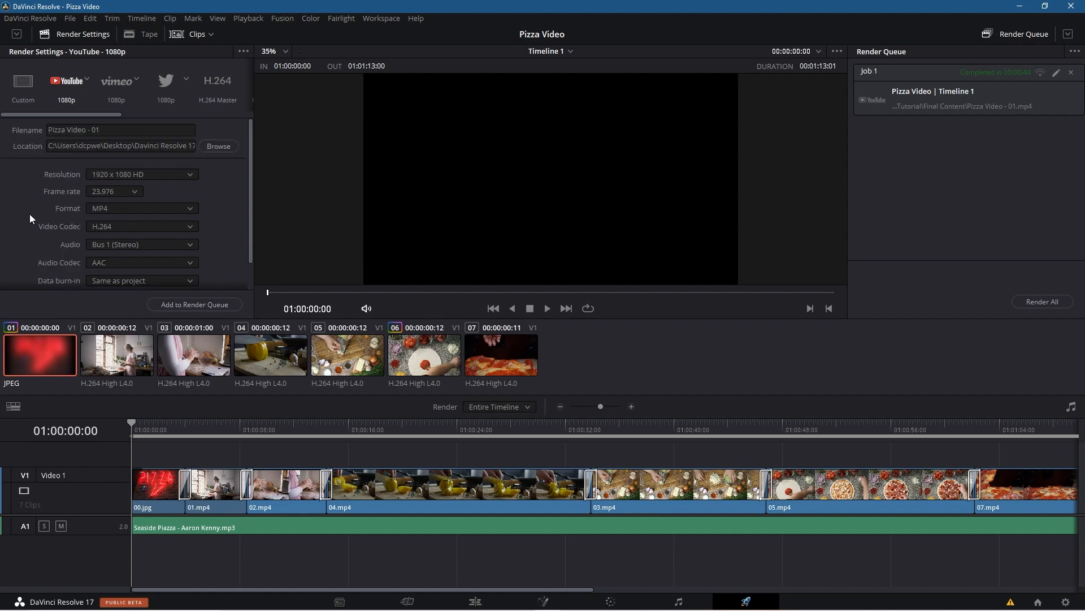
Change the render output filename to Pizza Video - 02
{"action": "left_click", "coordinate": [126, 131]}
{"action": "key", "text": "Return"}
{"action": "scroll", "coordinate": [37, 239], "scroll_direction": "down", "scroll_amount": 1}
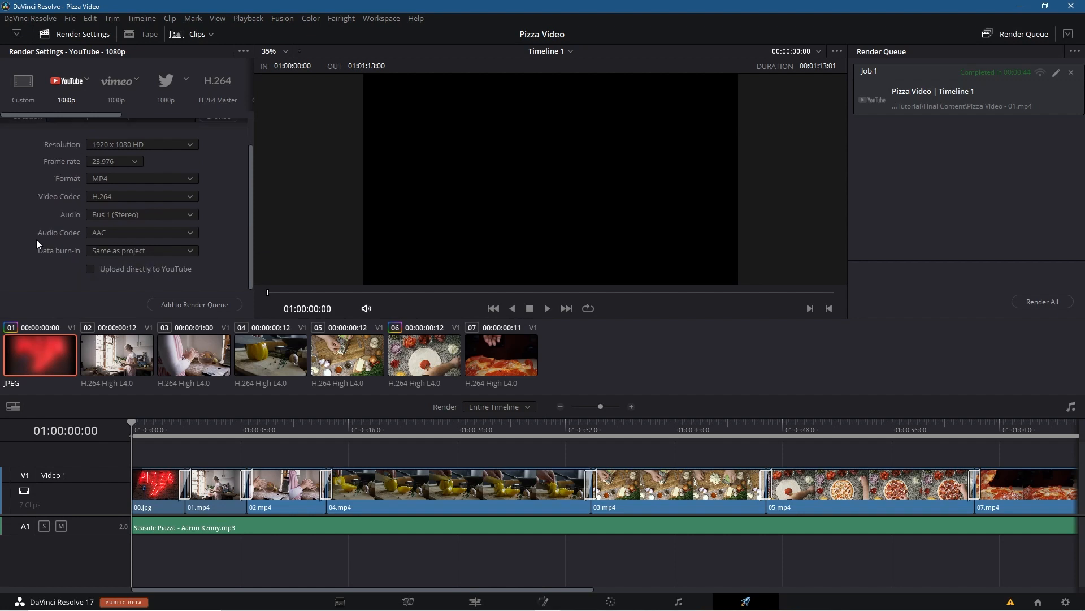
Add the Pizza Video - 02 job to the render queue and render only that job
{"action": "left_click", "coordinate": [185, 304]}
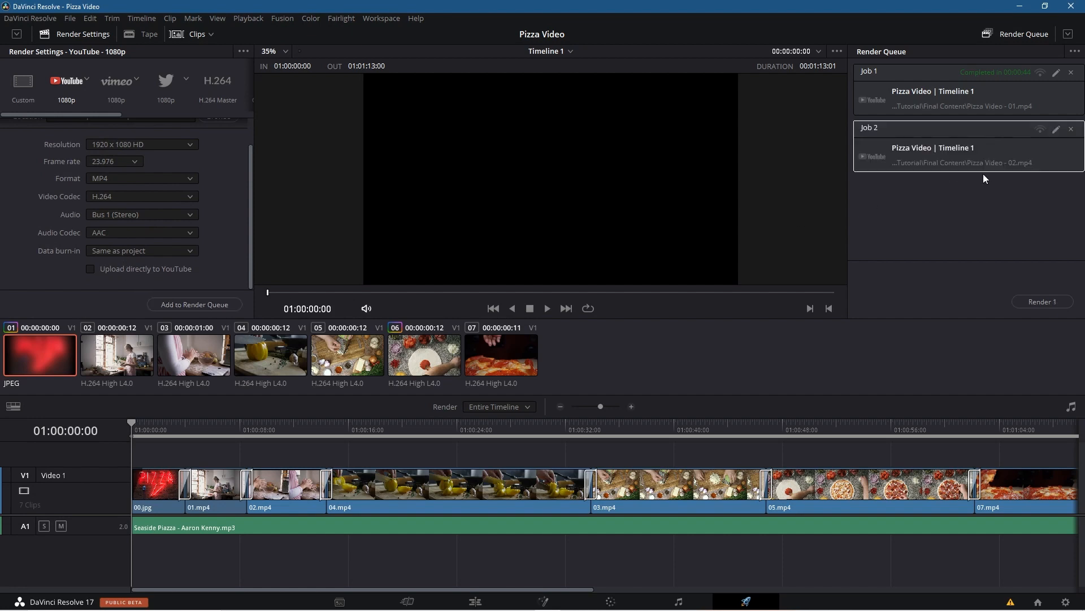
{"action": "left_click", "coordinate": [1043, 301]}
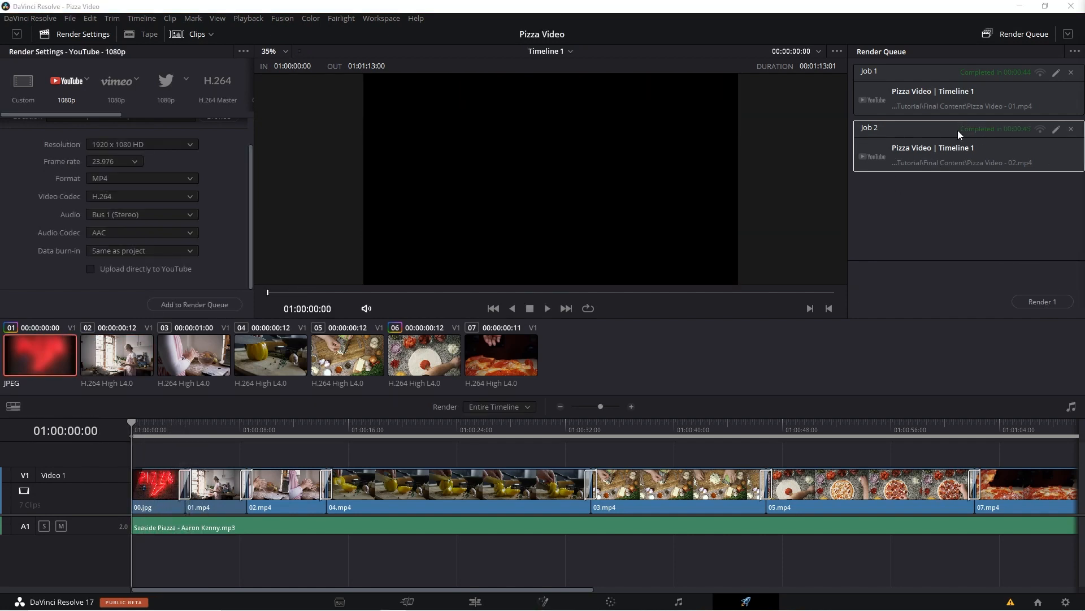
Minimize DaVinci Resolve and select the rendered Pizza Video - 02.mp4 in File Explorer's Final Content folder to check it
{"action": "left_click", "coordinate": [1019, 6]}
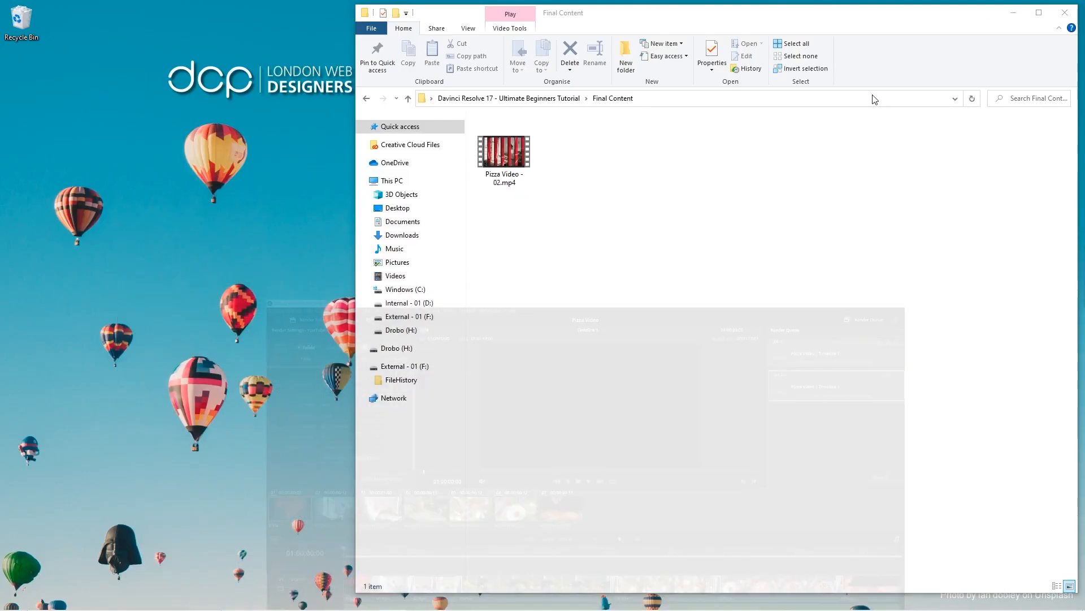
{"action": "left_click", "coordinate": [516, 171]}
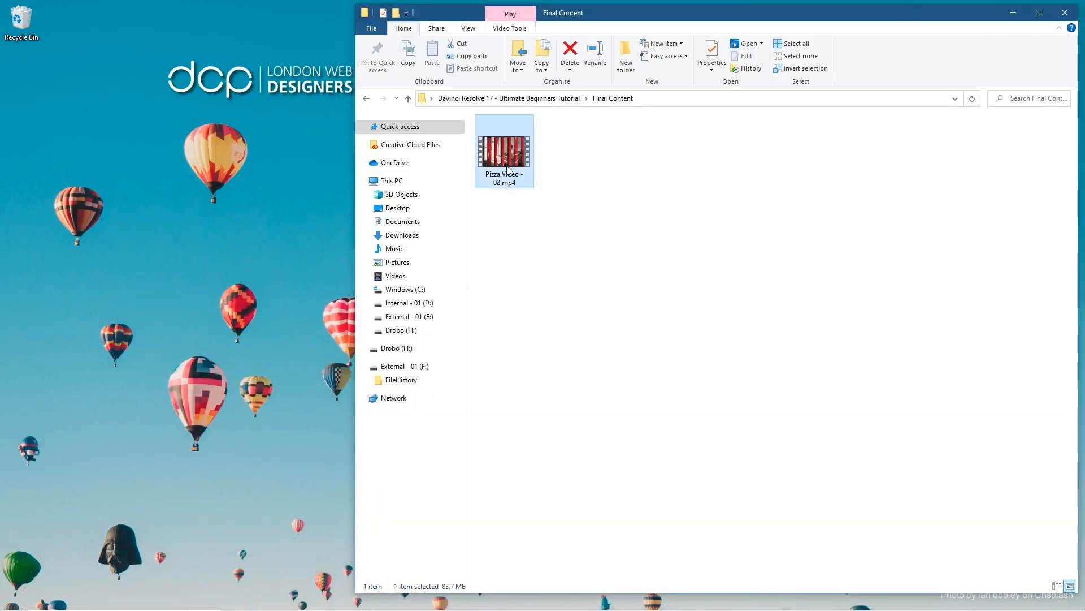